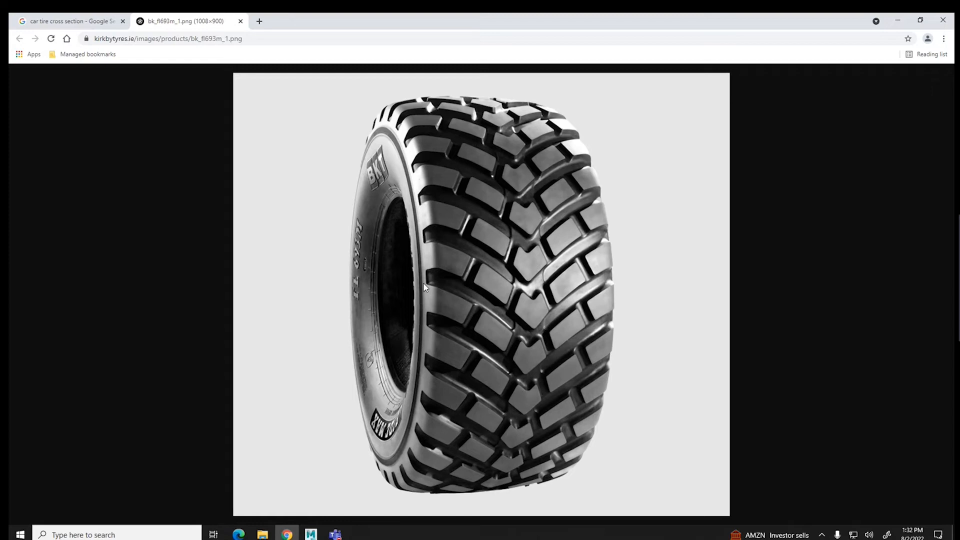
# Bring up the car tire cross section image results in the browser for reference
pyautogui.click(74, 19)
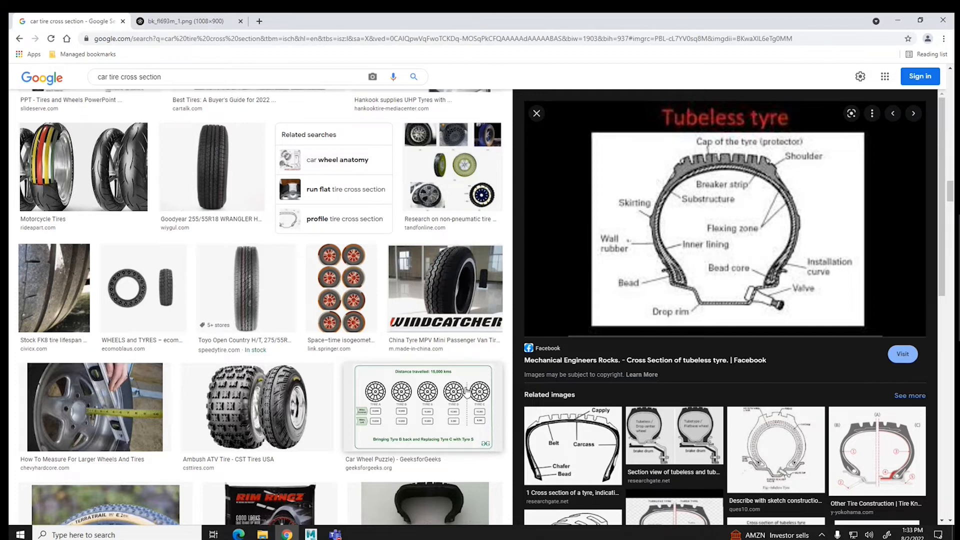
# Switch to Maya and arrange the viewports in the Four Panes layout
pyautogui.click(310, 534)
pyautogui.press('space')
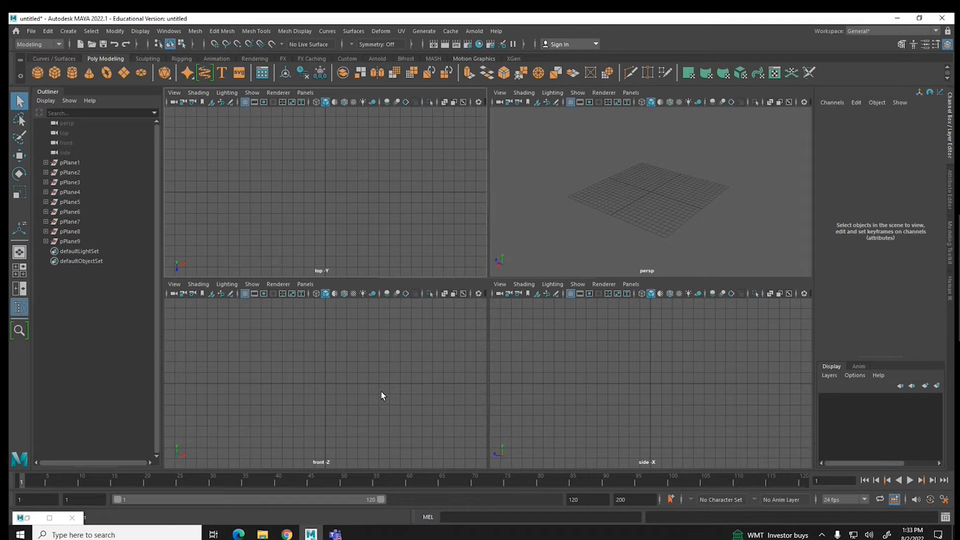
pyautogui.press('space')
pyautogui.press('space')
pyautogui.press('space')
pyautogui.press('space')
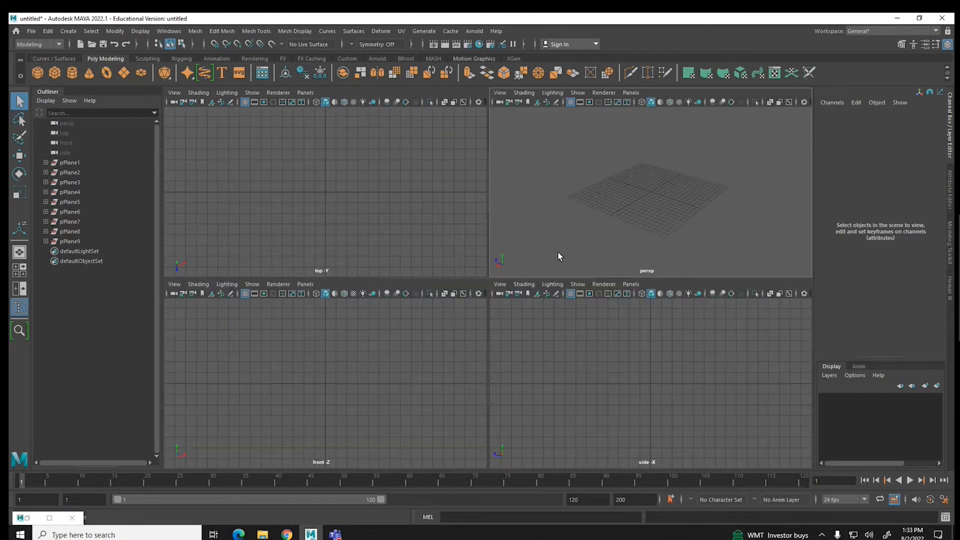
pyautogui.click(629, 285)
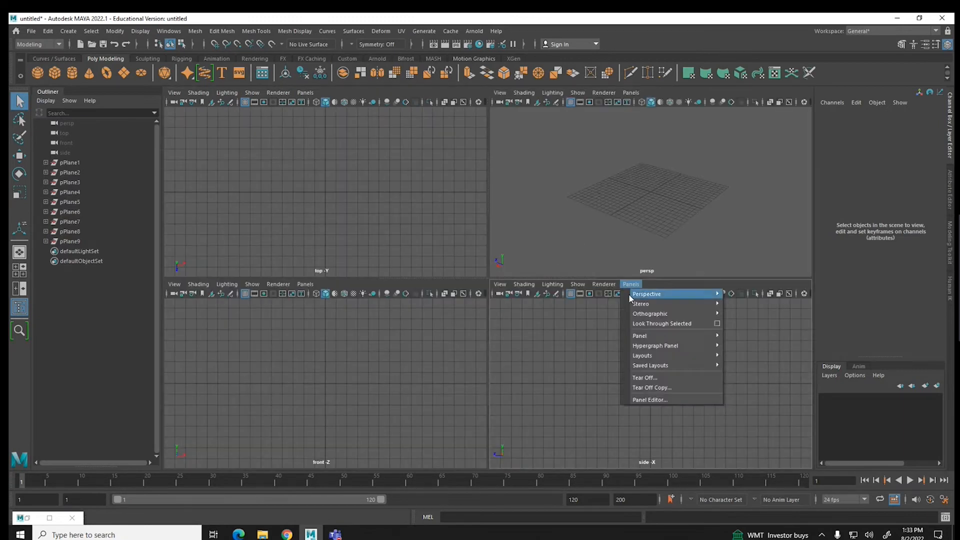
pyautogui.moveTo(646, 356)
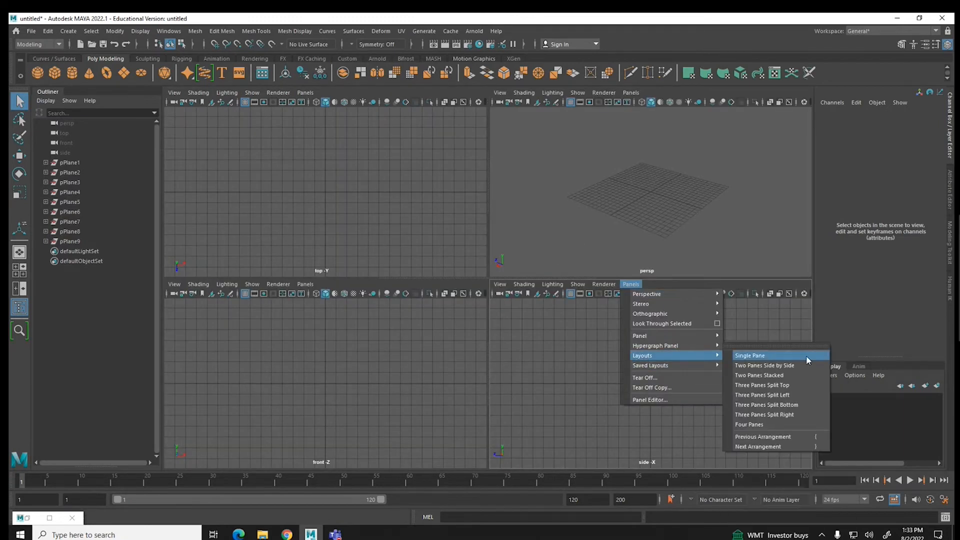
pyautogui.click(761, 426)
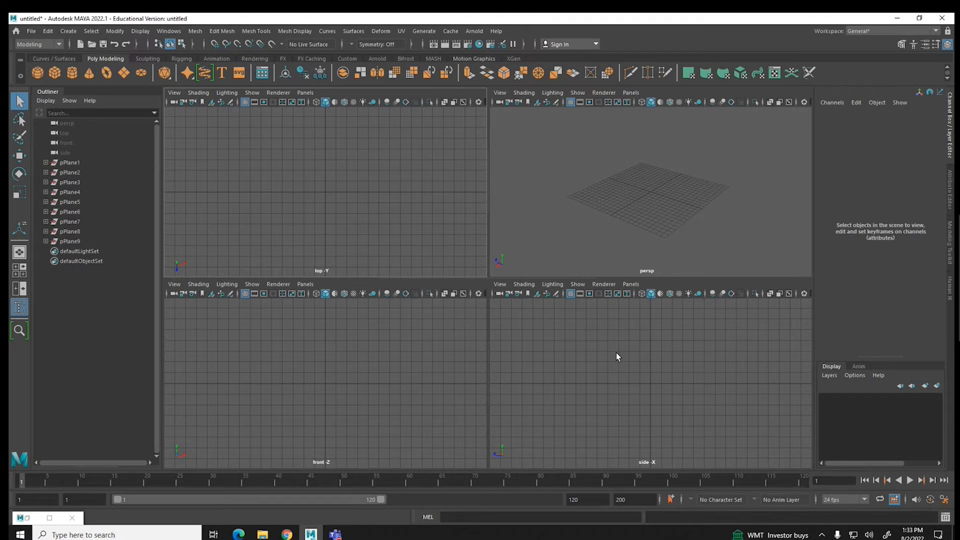
# Switch to Chrome and browse the tire image results, enlarging the side-view wheel drawing about seating a tire bead
pyautogui.click(286, 534)
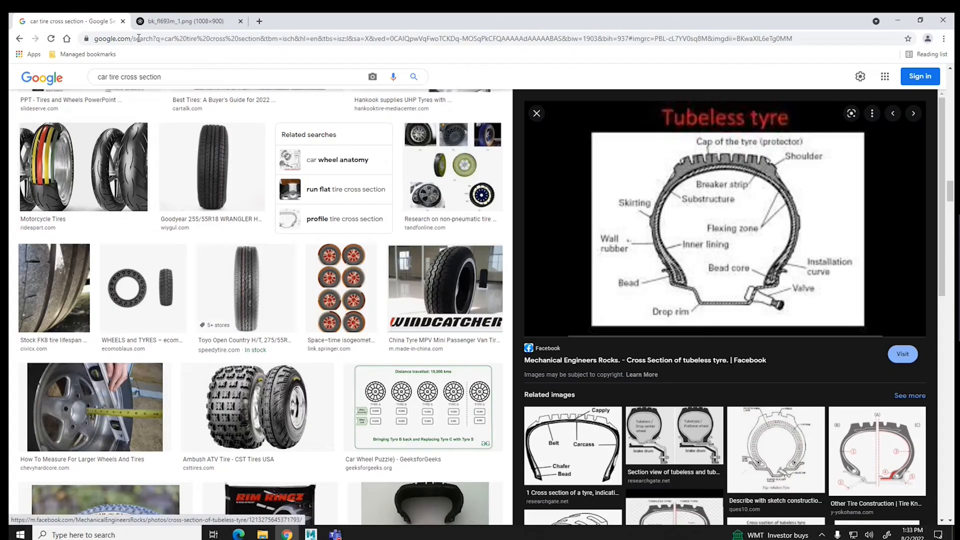
pyautogui.scroll(-9, 263, 284)
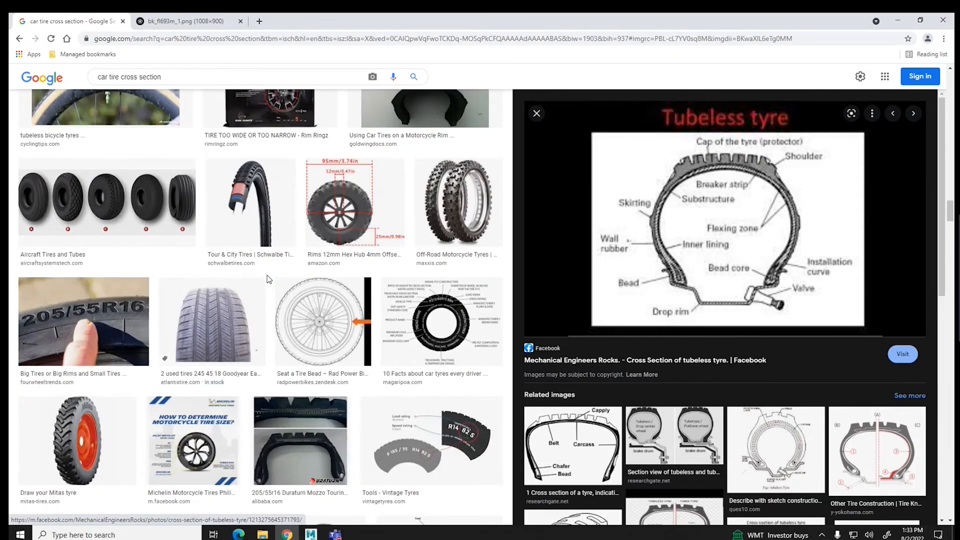
pyautogui.scroll(-4, 267, 279)
pyautogui.scroll(2, 260, 275)
pyautogui.click(300, 224)
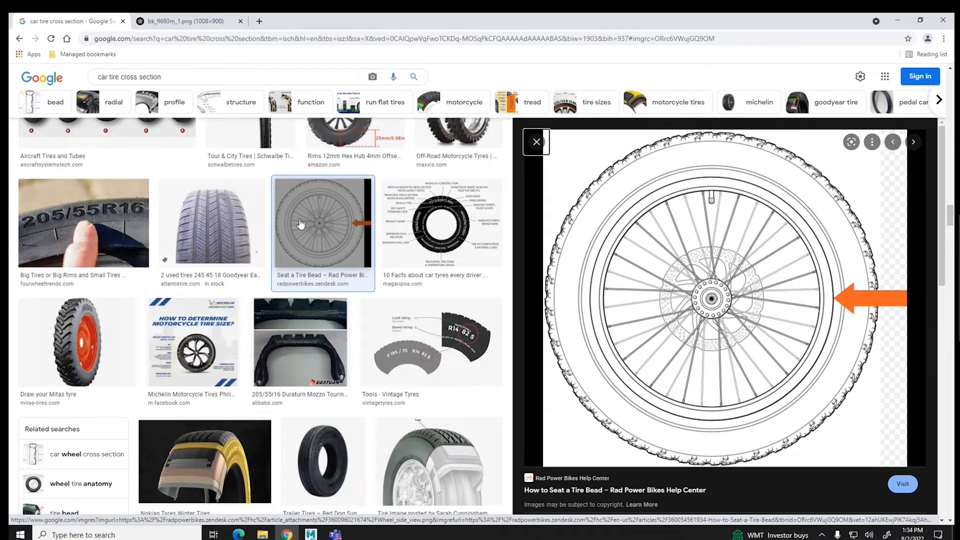
# Switch to Maya, create a polygon cylinder and scale it to about 5.13 in X and Z and 1.4 in Y
pyautogui.click(309, 534)
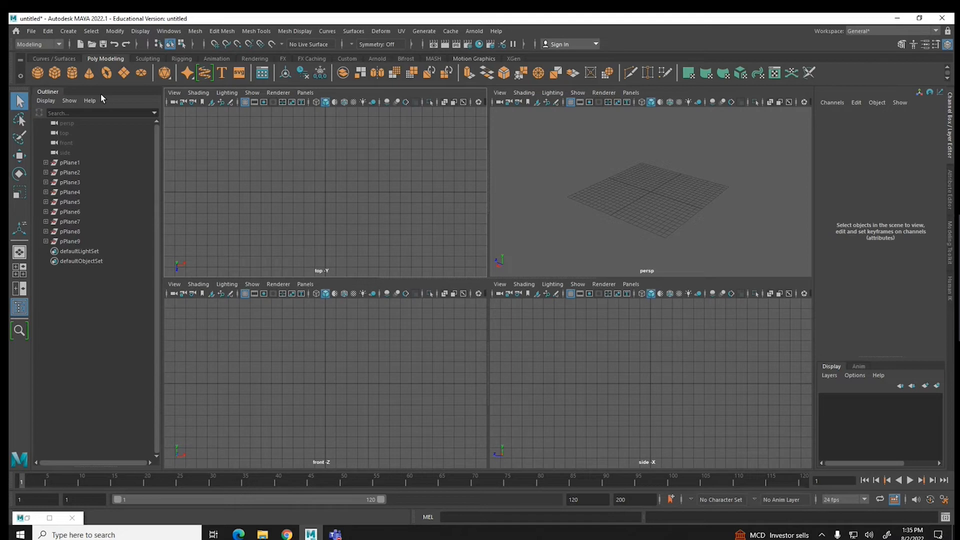
pyautogui.click(73, 74)
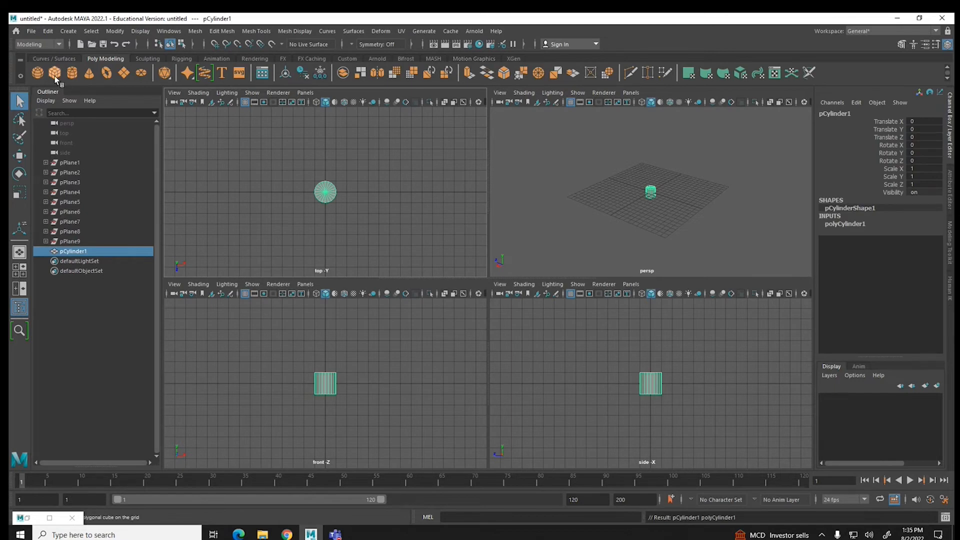
pyautogui.click(19, 193)
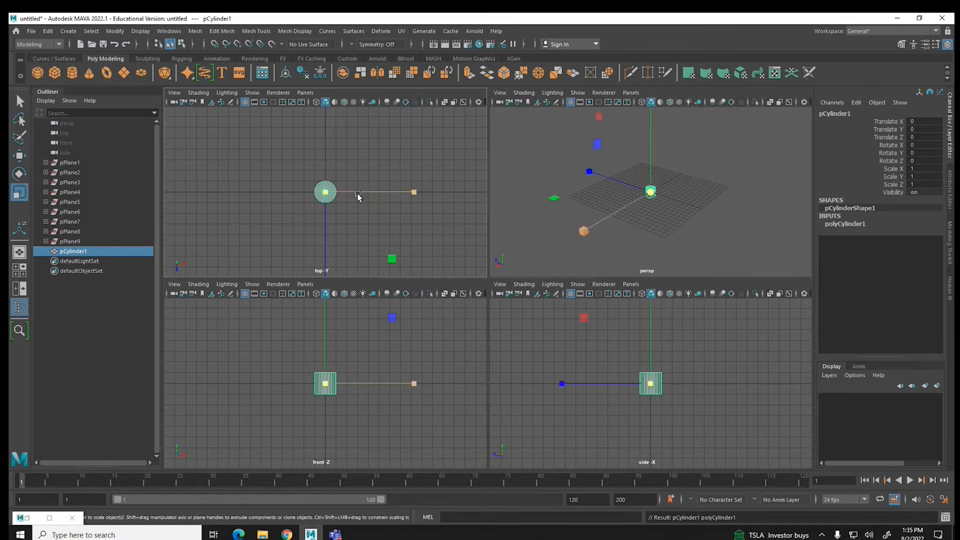
pyautogui.moveTo(325, 192); pyautogui.dragTo(390, 164)
pyautogui.moveTo(323, 309); pyautogui.dragTo(325, 374)
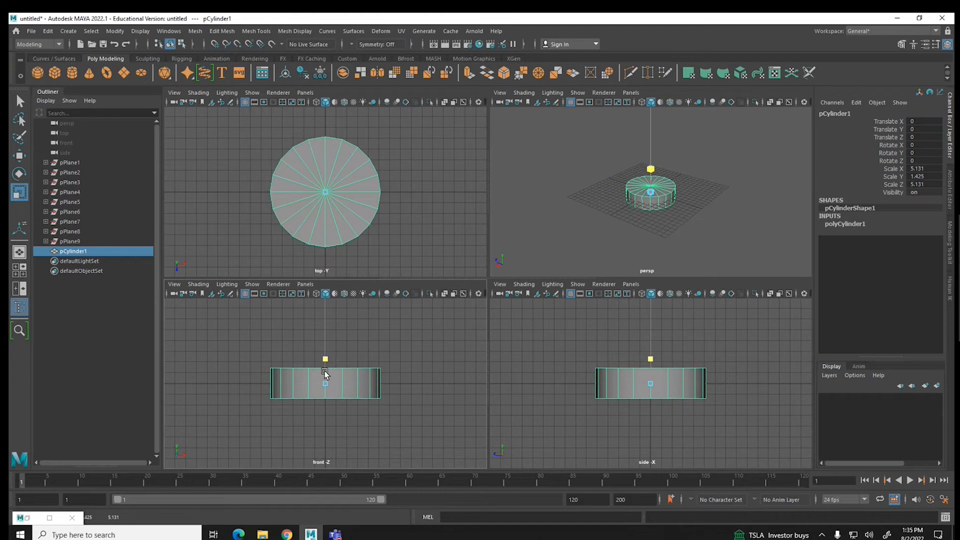
pyautogui.moveTo(325, 375); pyautogui.dragTo(325, 376)
# Rotate the cylinder upright like a wheel, setting its Z rotation to 90
pyautogui.press('e')
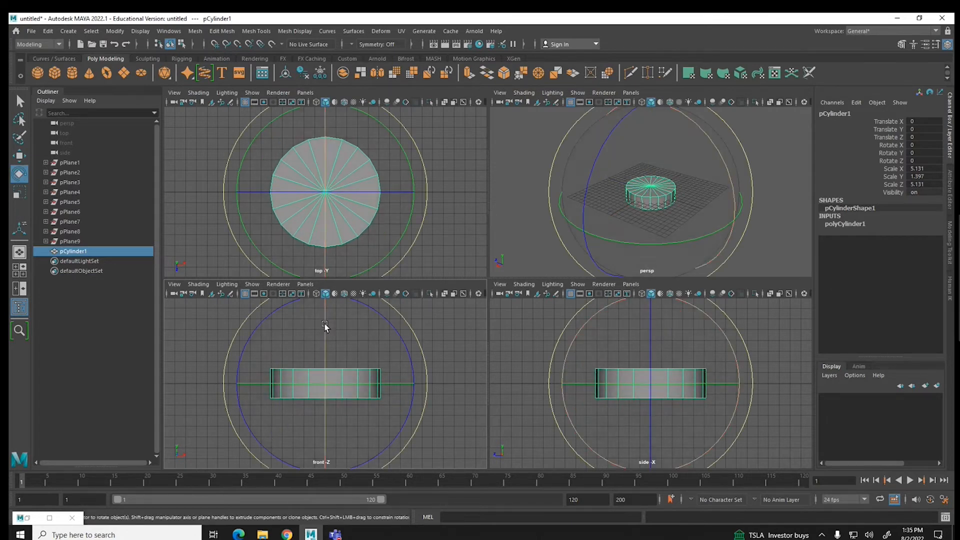
pyautogui.moveTo(325, 322); pyautogui.dragTo(652, 422)
pyautogui.doubleClick(931, 161)
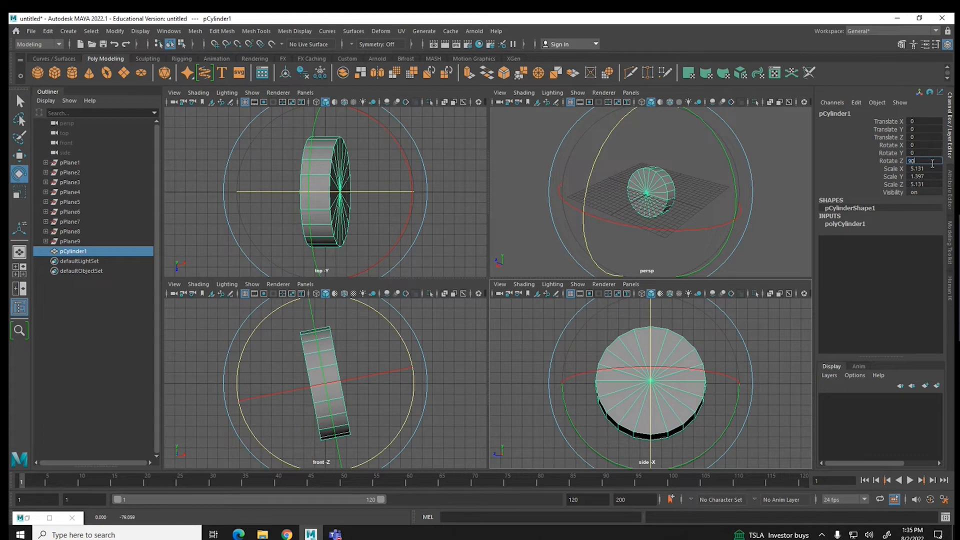
pyautogui.write('90')
pyautogui.press('Return')
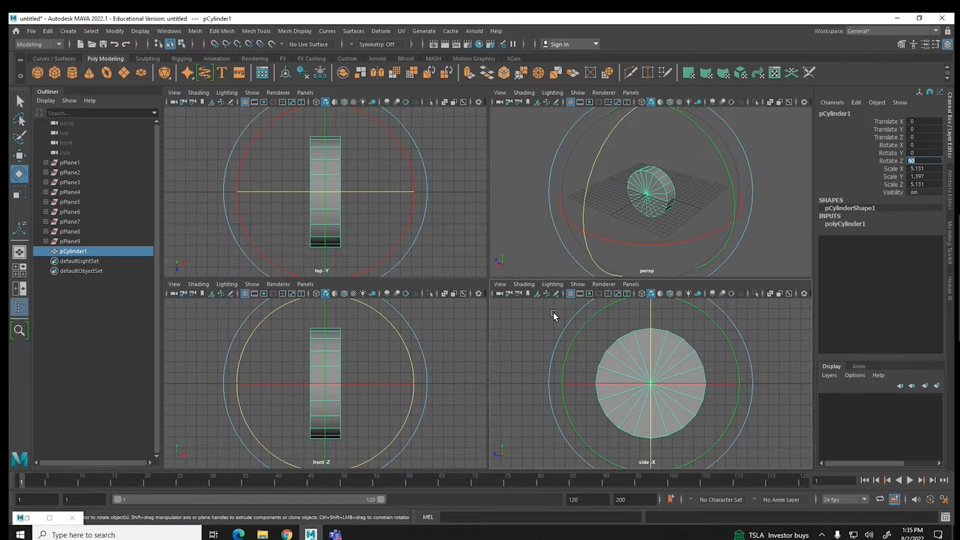
# Raise the cylinder above the grid to a Y translation of about 6.11
pyautogui.press('w')
pyautogui.moveTo(654, 310); pyautogui.dragTo(652, 257)
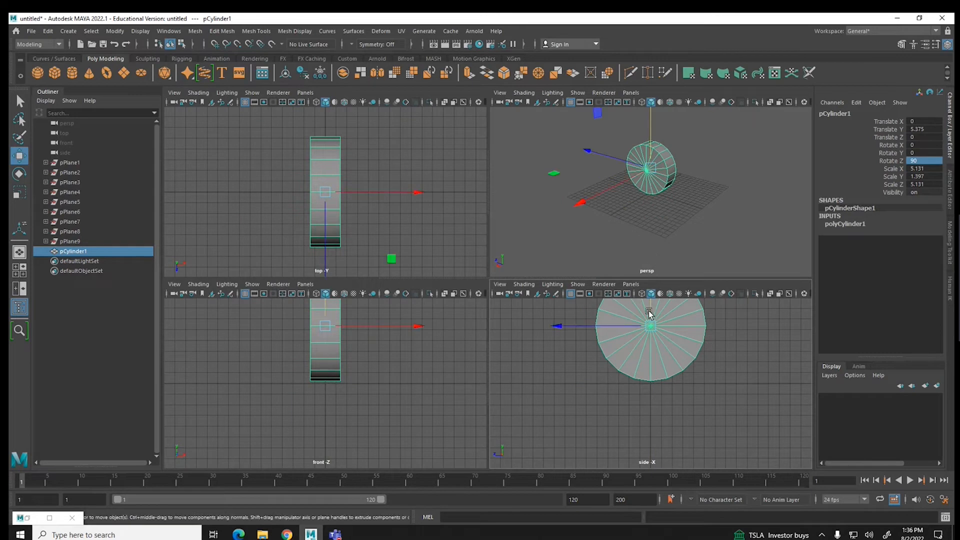
pyautogui.moveTo(653, 391); pyautogui.dragTo(653, 382, button='middle')
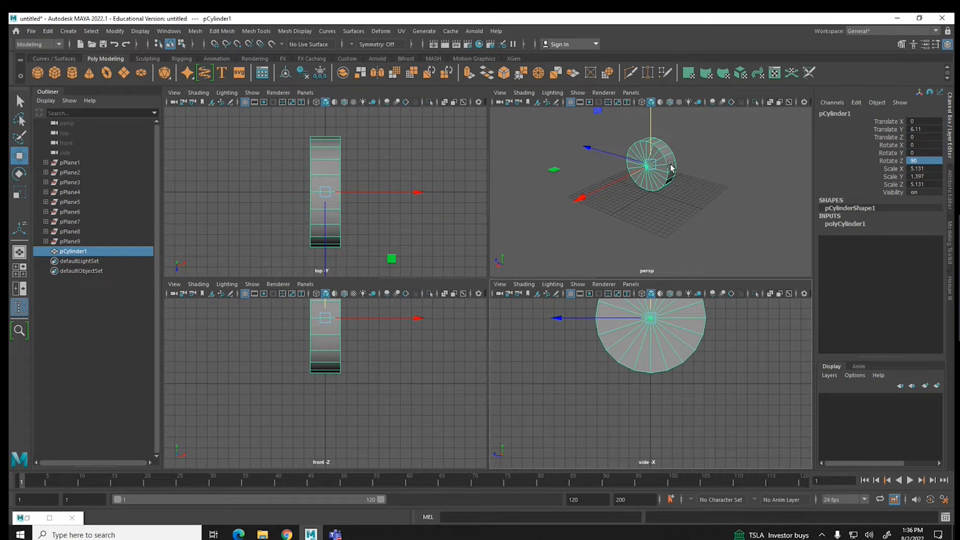
# Create a display layer from the selected cylinder, set it to template, and test that the cylinder cannot be selected
pyautogui.click(716, 197)
pyautogui.click(647, 155)
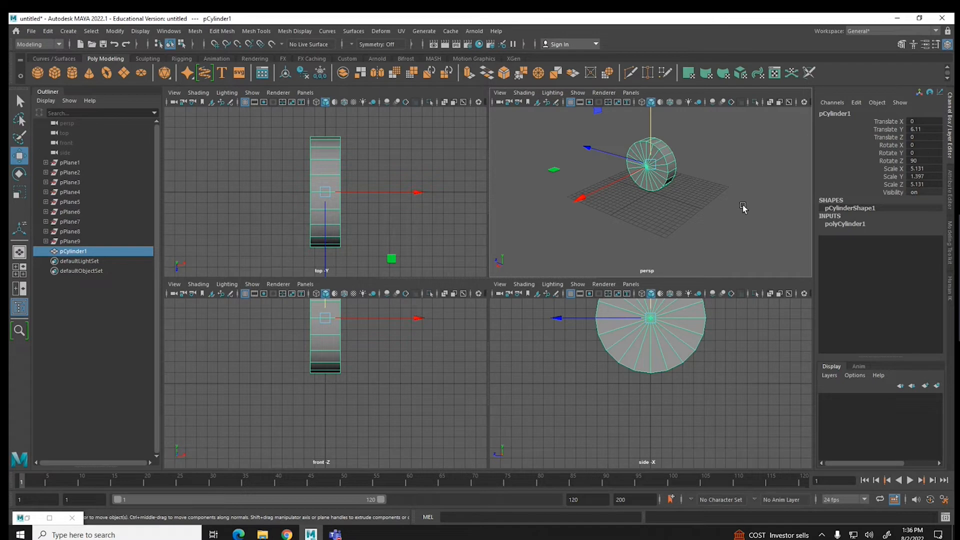
pyautogui.click(828, 374)
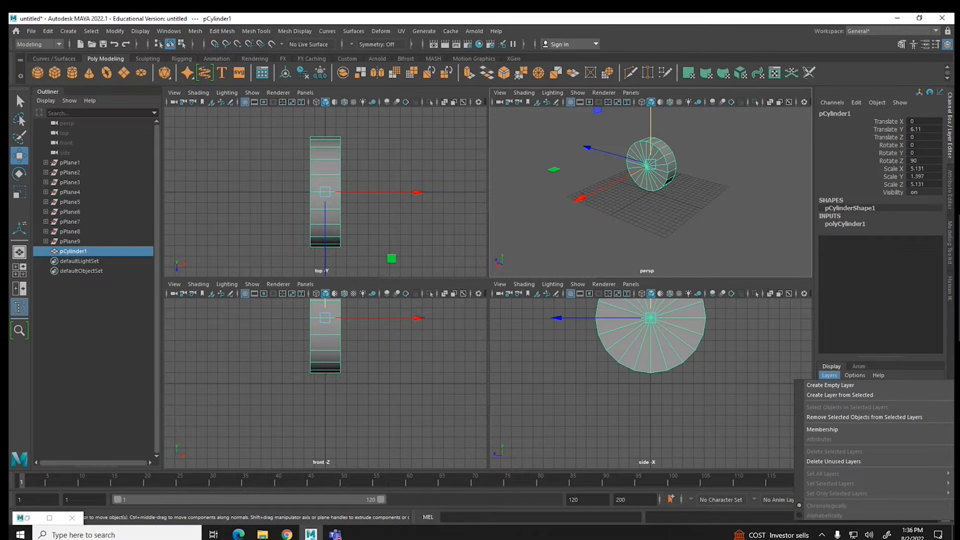
pyautogui.click(833, 395)
pyautogui.click(847, 398)
pyautogui.click(847, 398)
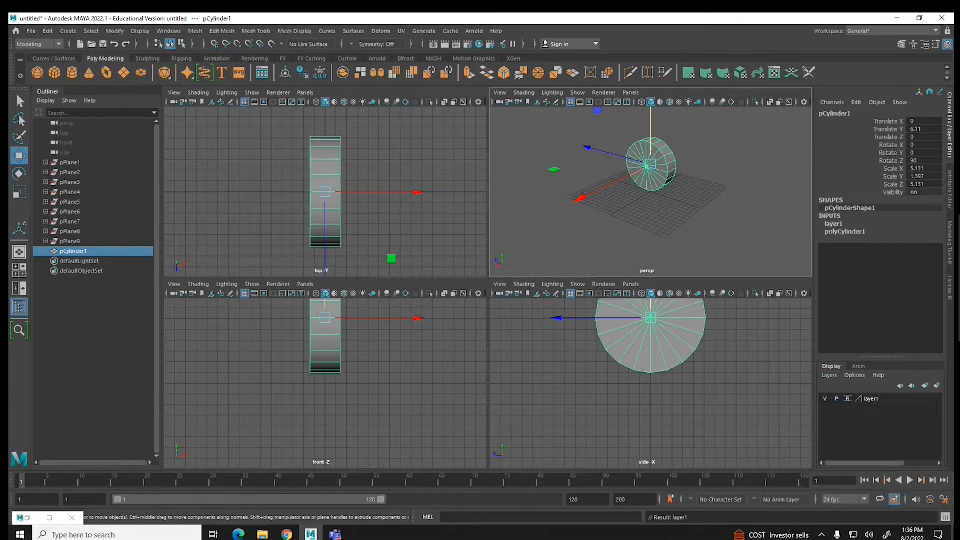
pyautogui.click(848, 398)
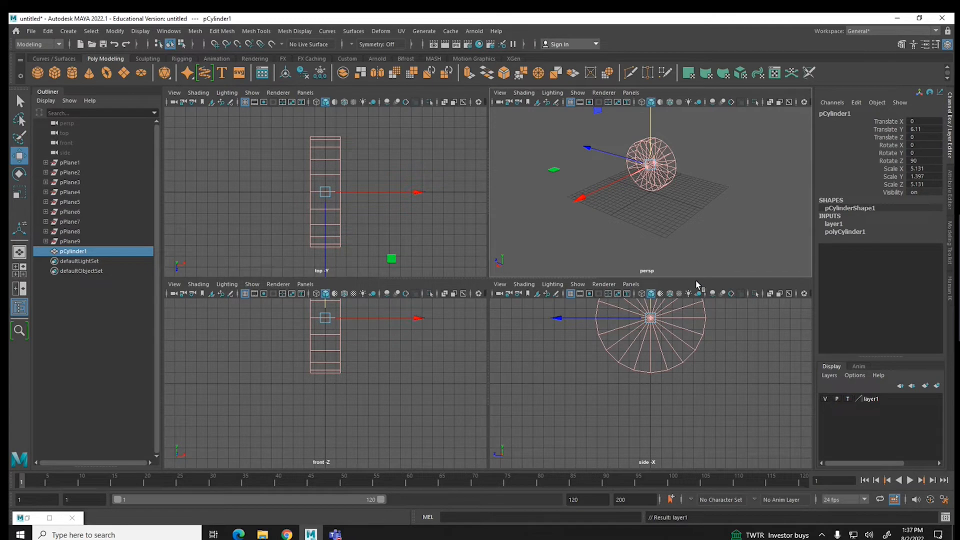
pyautogui.click(848, 400)
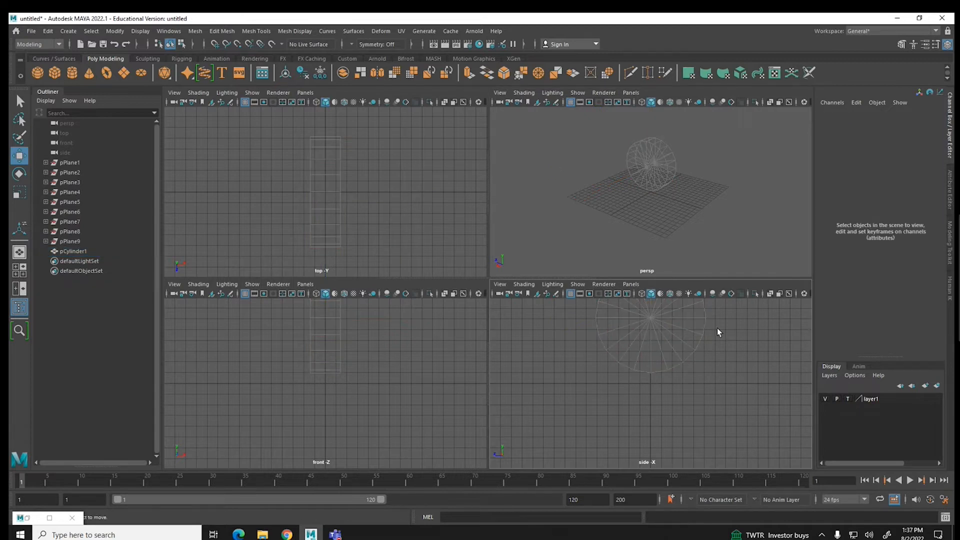
pyautogui.moveTo(710, 334); pyautogui.dragTo(627, 355)
# Create an empty display layer, name it TireLayer and give it the light gray color
pyautogui.click(830, 376)
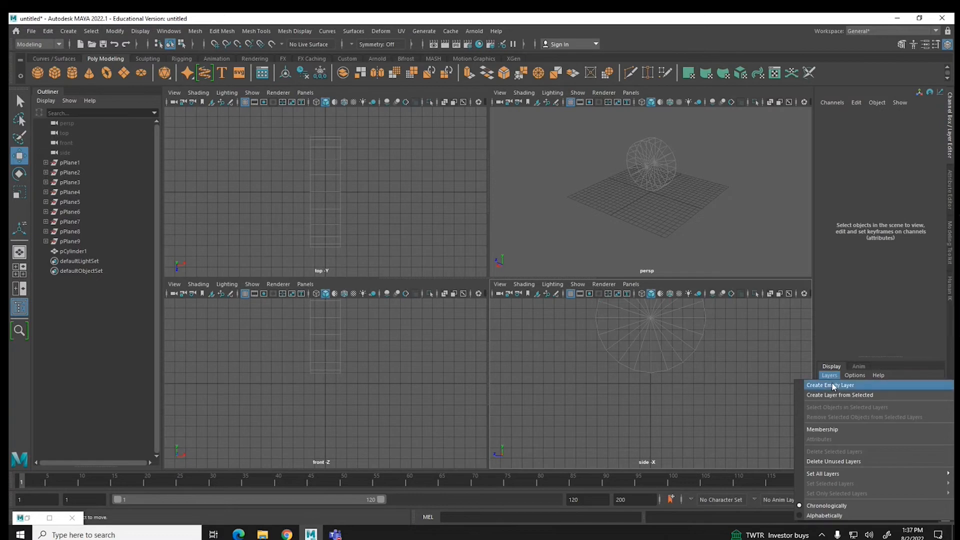
pyautogui.click(833, 385)
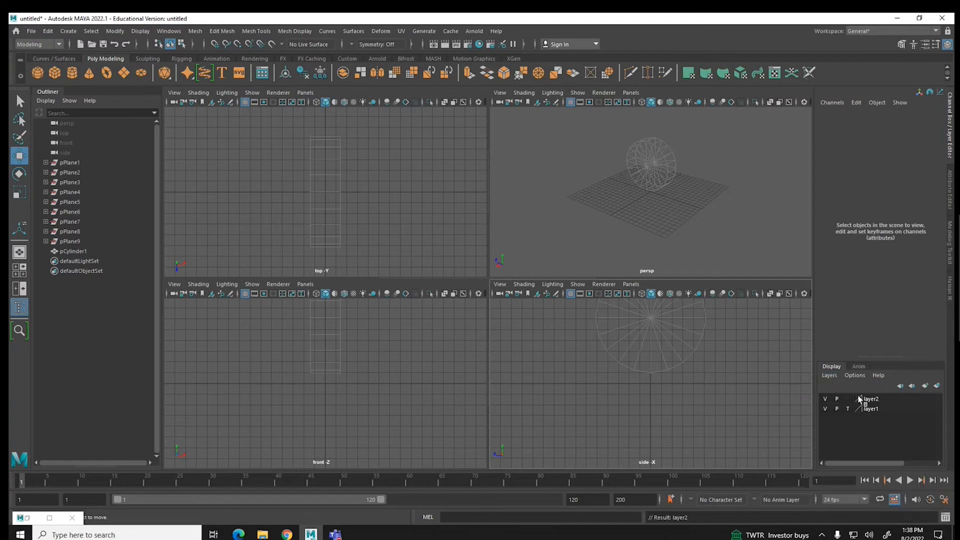
pyautogui.doubleClick(872, 402)
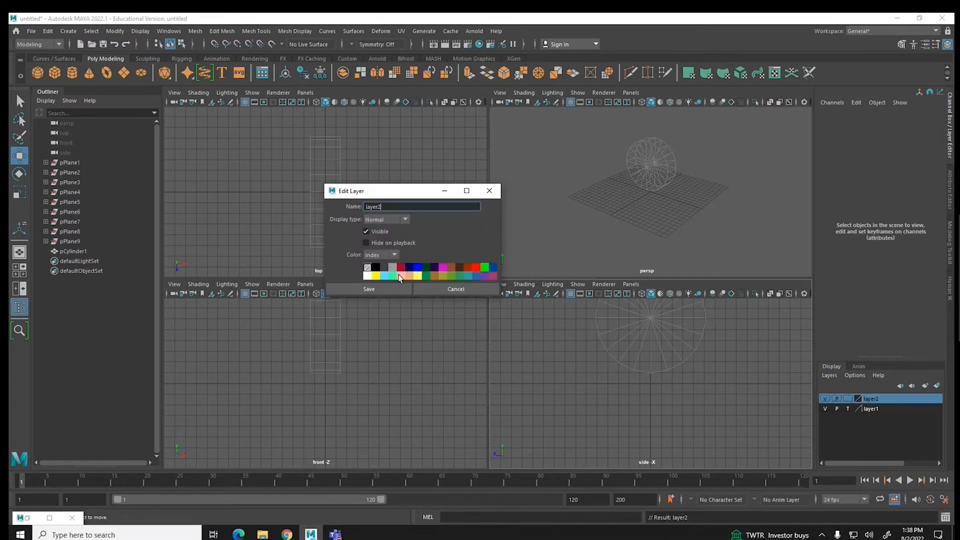
pyautogui.click(393, 269)
pyautogui.doubleClick(384, 207)
pyautogui.write('TireLayer')
pyautogui.click(368, 288)
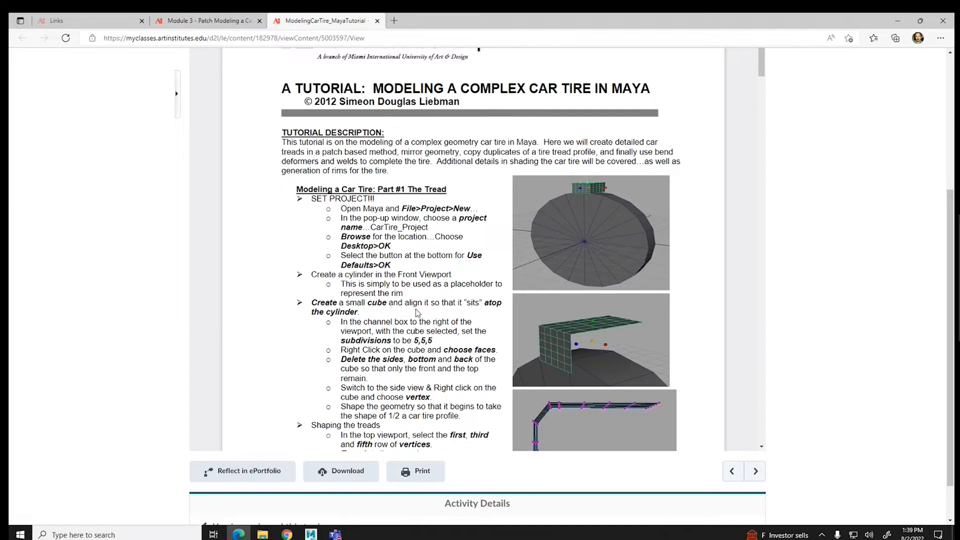
# Read the cube subdivision and face deletion instructions in the car tire tutorial document
pyautogui.moveTo(412, 340); pyautogui.dragTo(434, 344)
pyautogui.click(405, 359)
# Switch to Maya and create a polygon cube with width, height and depth subdivisions set to 5
pyautogui.click(311, 533)
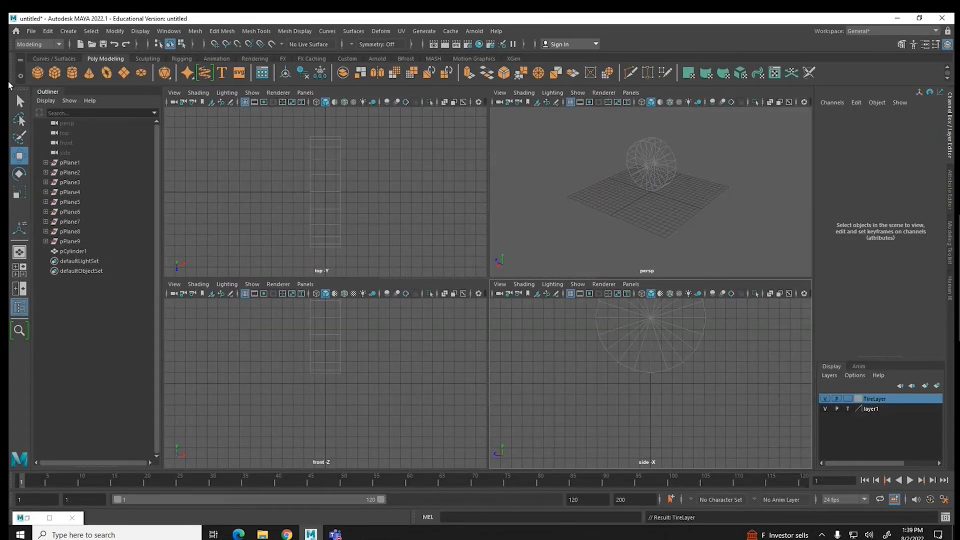
pyautogui.click(55, 75)
pyautogui.click(845, 224)
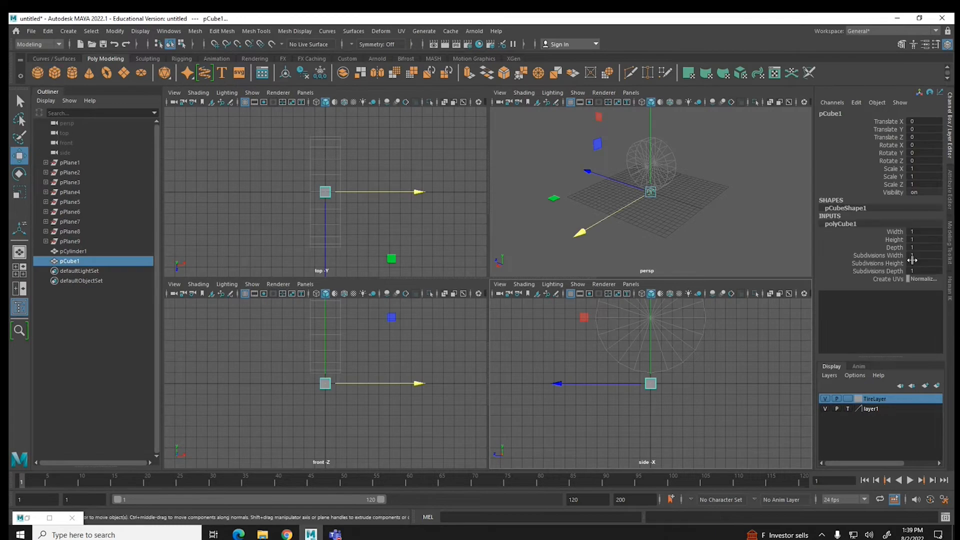
pyautogui.moveTo(919, 255); pyautogui.dragTo(921, 271)
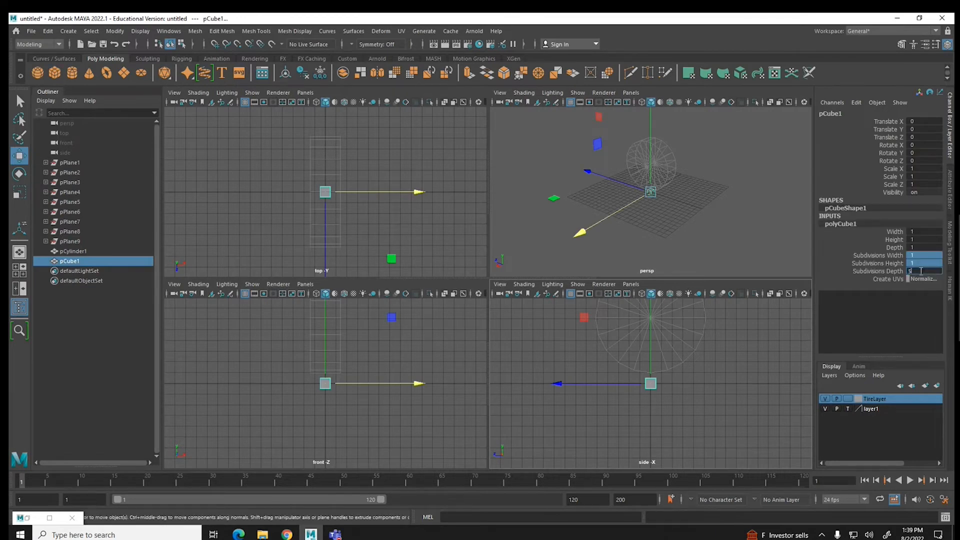
pyautogui.write('5')
pyautogui.press('Return')
# Place the cube atop the cylinder at about 12.31 in Y and scale it to about 3.02 in X and 2.27 in Y and Z
pyautogui.moveTo(652, 133); pyautogui.dragTo(653, 58)
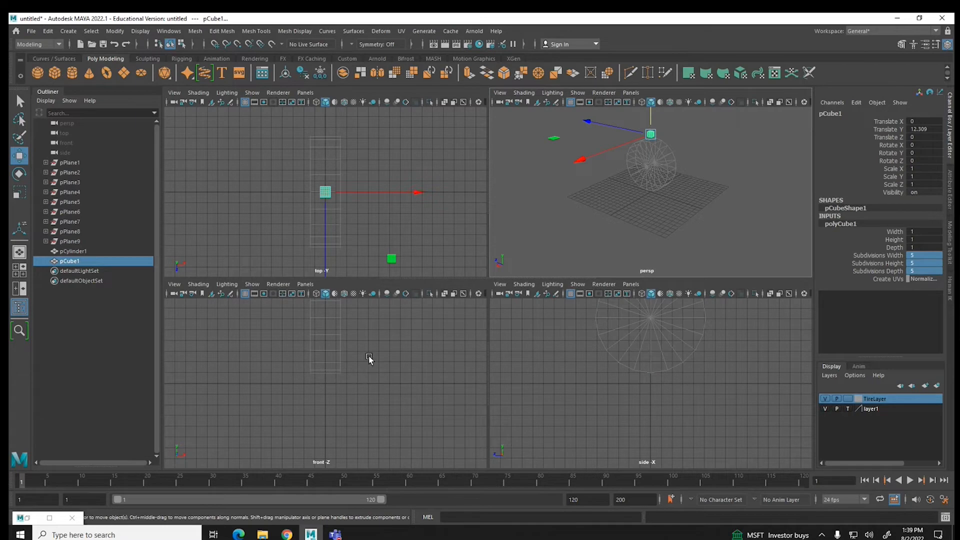
pyautogui.keyDown('alt'); pyautogui.moveTo(370, 355); pyautogui.dragTo(352, 404, button='middle'); pyautogui.keyUp('alt')
pyautogui.press('r')
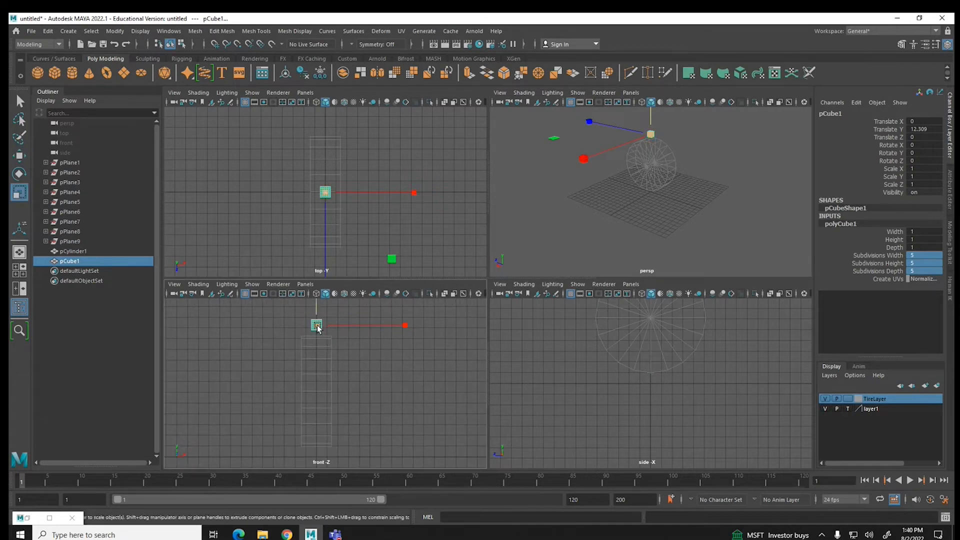
pyautogui.moveTo(317, 327); pyautogui.dragTo(430, 326)
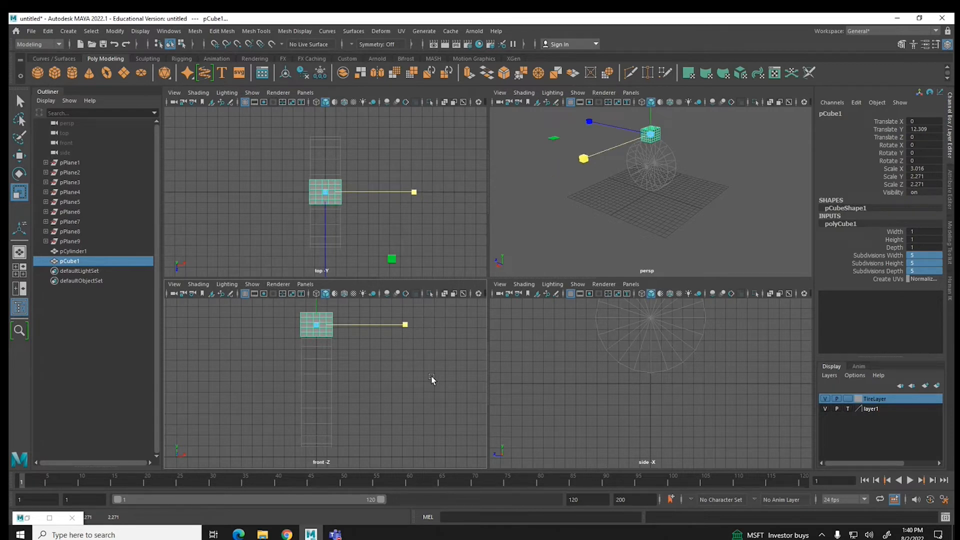
pyautogui.keyDown('alt'); pyautogui.moveTo(598, 367); pyautogui.dragTo(585, 426, button='middle'); pyautogui.keyUp('alt')
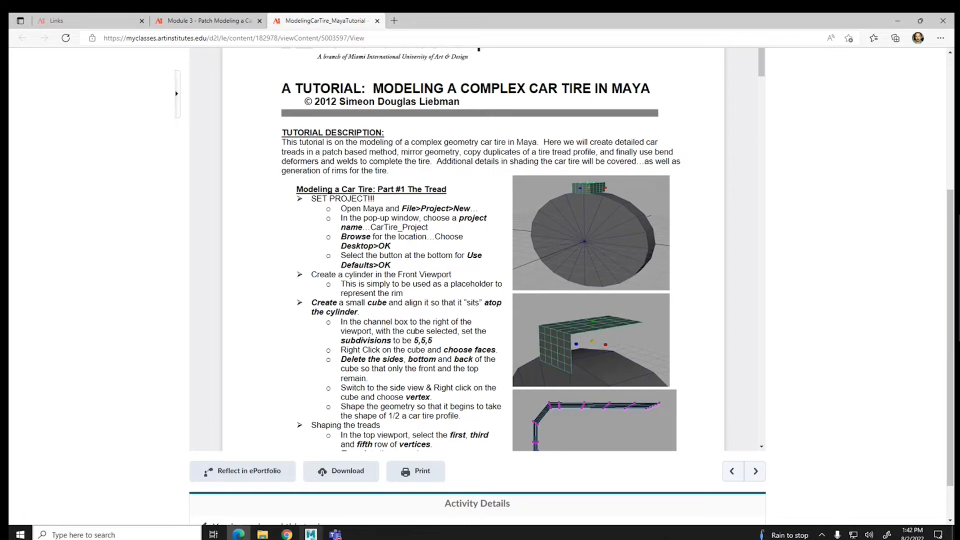
pyautogui.click(310, 534)
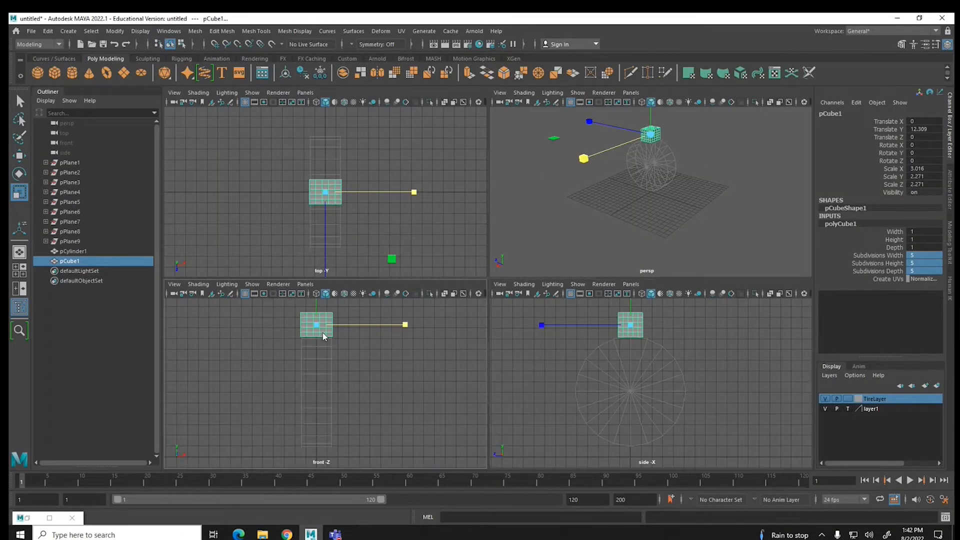
# Delete the cube's bottom, front, back and one side's faces so that only the top and the opposite side remain
pyautogui.click(375, 358)
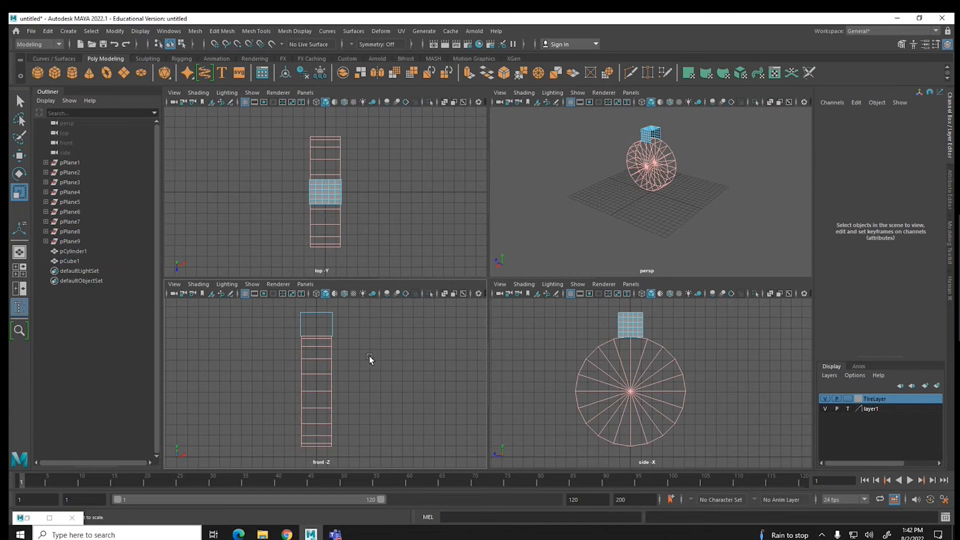
pyautogui.moveTo(303, 357); pyautogui.dragTo(329, 315)
pyautogui.press('space')
pyautogui.scroll(5, 568, 188)
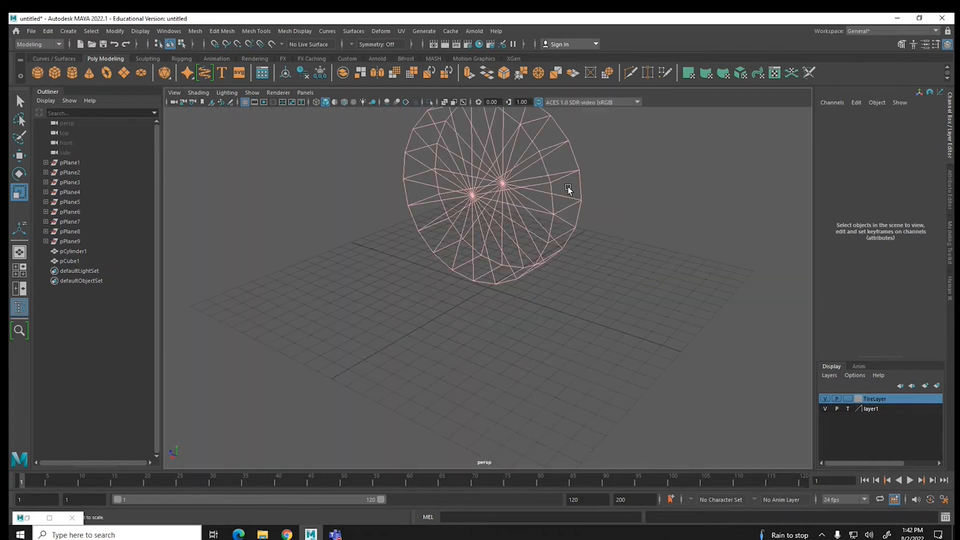
pyautogui.keyDown('alt'); pyautogui.moveTo(574, 161); pyautogui.dragTo(545, 286, button='middle'); pyautogui.keyUp('alt')
pyautogui.keyDown('alt'); pyautogui.moveTo(545, 284); pyautogui.dragTo(495, 225); pyautogui.keyUp('alt')
pyautogui.moveTo(433, 187); pyautogui.dragTo(510, 257)
pyautogui.click(491, 236)
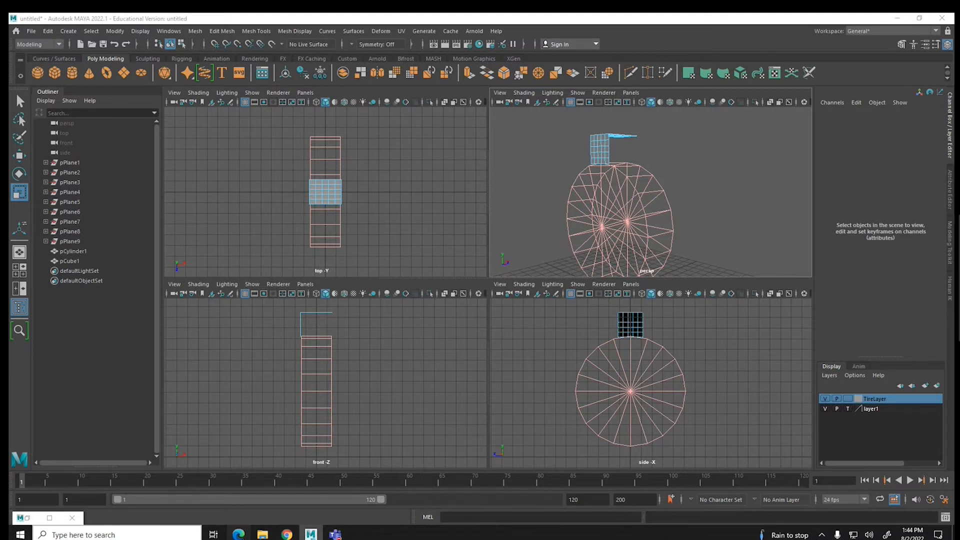
# Switch to the browser and read the tutorial's instructions on shaping the half tire profile and the treads
pyautogui.click(238, 535)
pyautogui.scroll(-3, 431, 351)
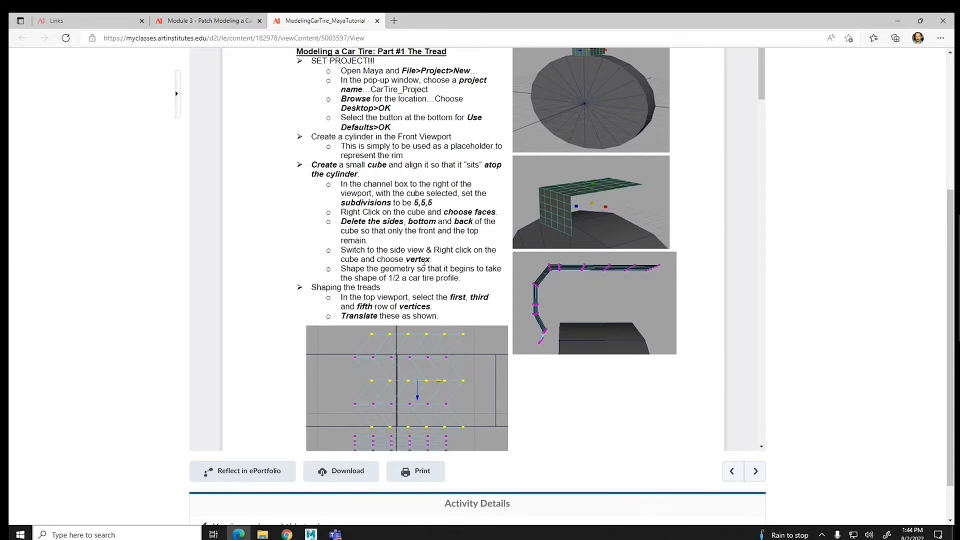
pyautogui.scroll(-8, 424, 261)
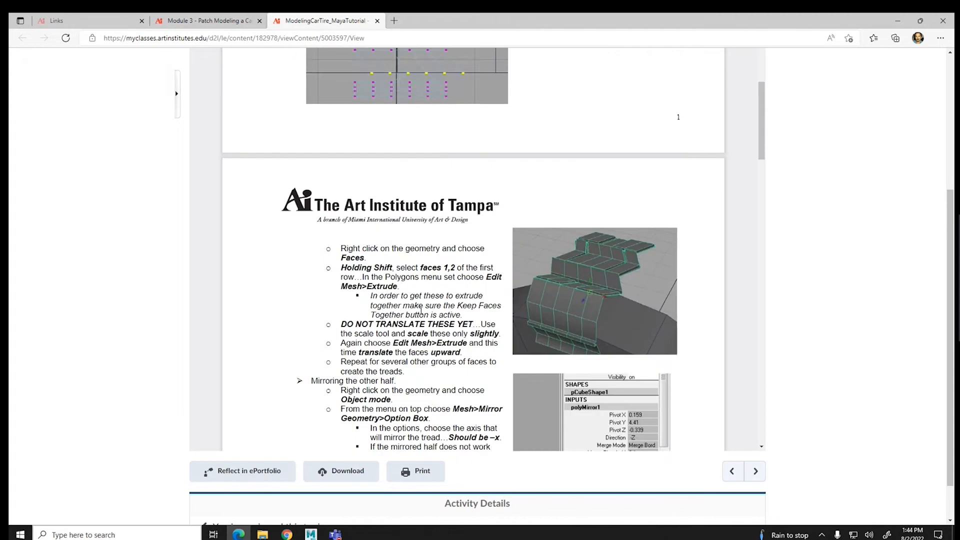
pyautogui.scroll(5, 430, 333)
pyautogui.scroll(5, 430, 334)
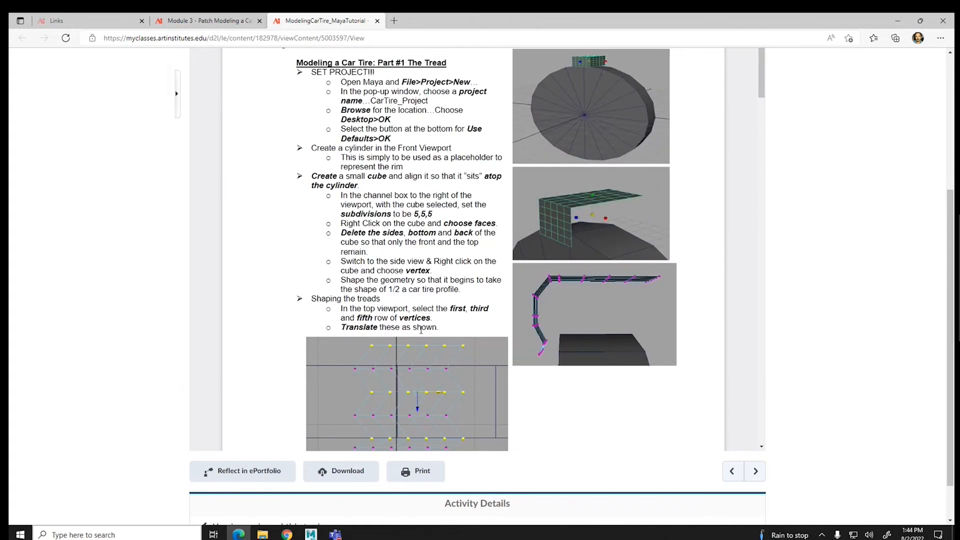
# Switch to Maya, put the trimmed cube into vertex mode and frame its vertices in the front view
pyautogui.click(310, 535)
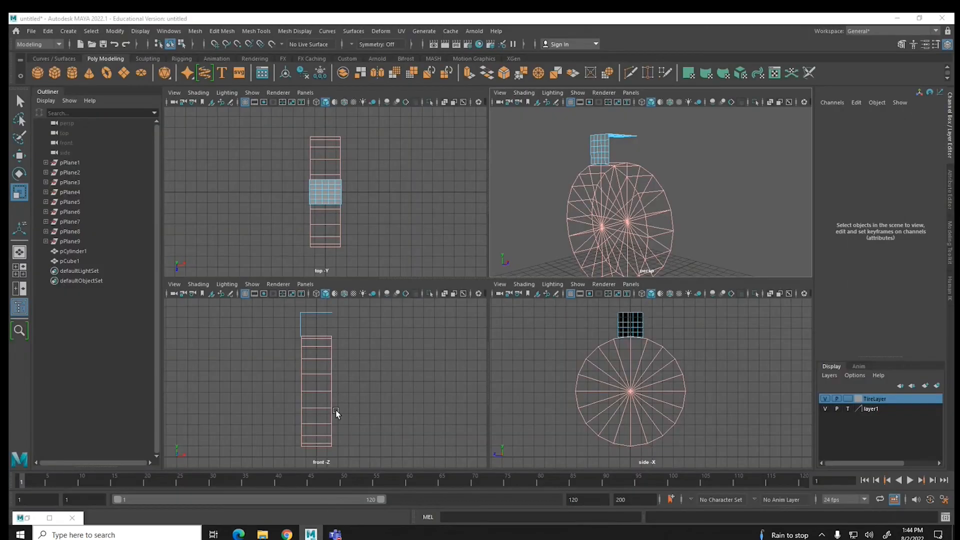
pyautogui.press('space')
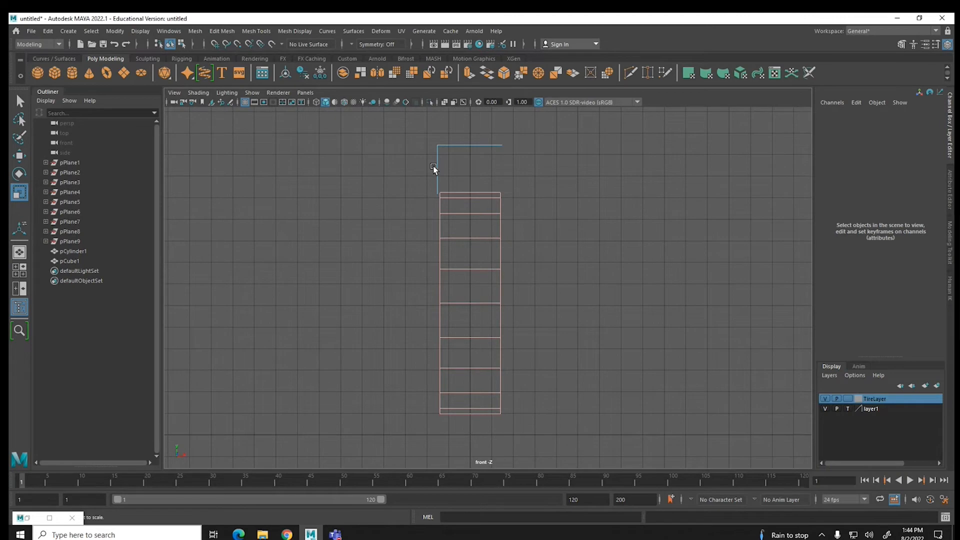
pyautogui.press('space')
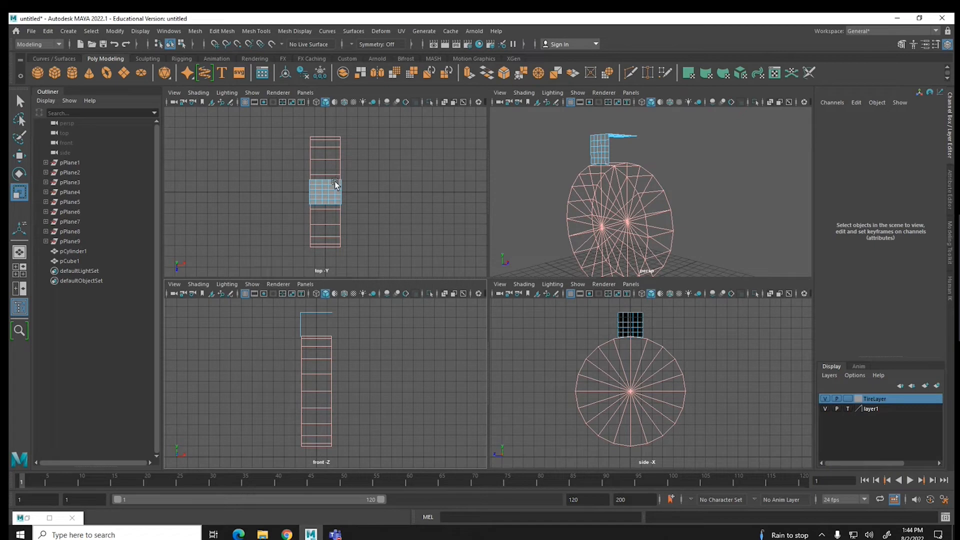
pyautogui.press('space')
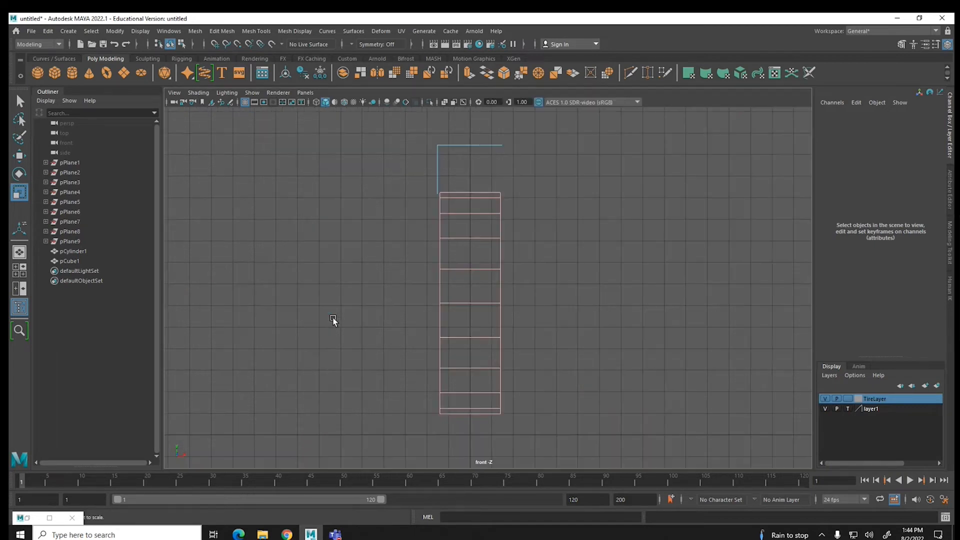
pyautogui.rightClick(453, 146)
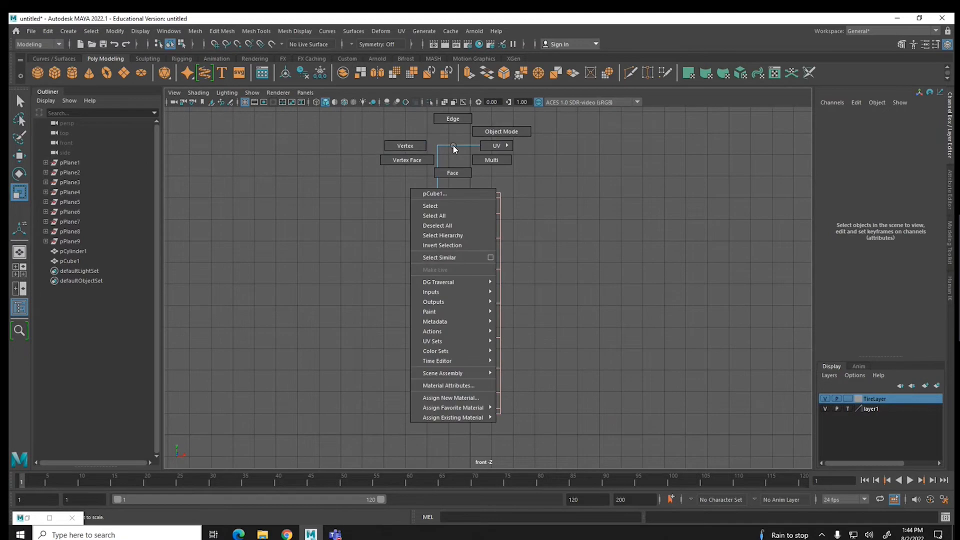
pyautogui.click(415, 147)
pyautogui.scroll(2, 431, 189)
pyautogui.keyDown('alt'); pyautogui.moveTo(430, 189); pyautogui.dragTo(418, 277, button='middle'); pyautogui.keyUp('alt')
pyautogui.moveTo(384, 210); pyautogui.dragTo(551, 309)
pyautogui.press('f')
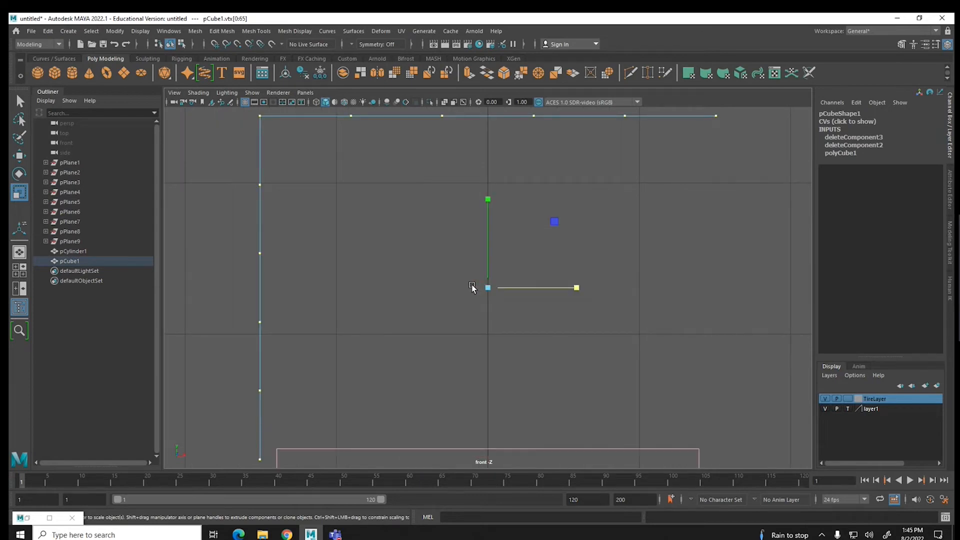
pyautogui.press('a')
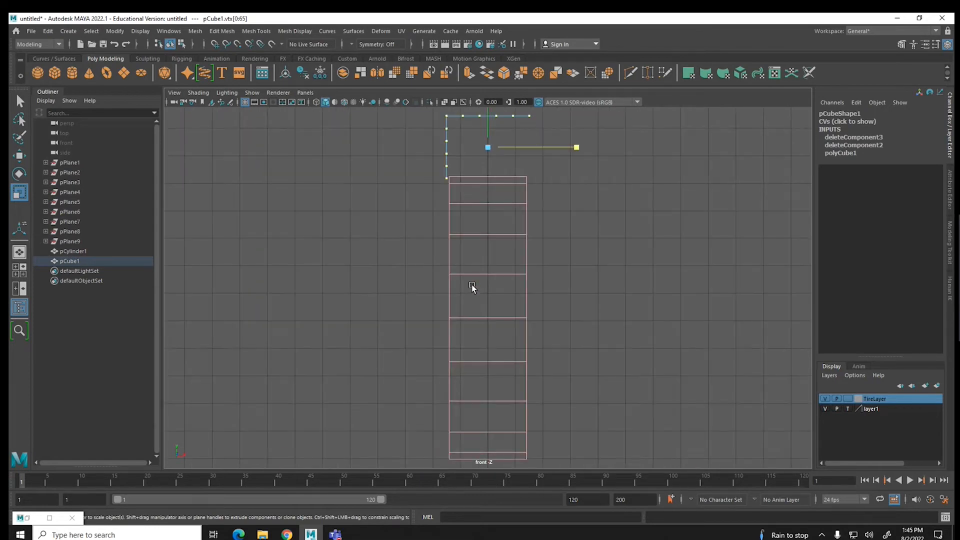
pyautogui.press('f')
pyautogui.scroll(-8, 472, 287)
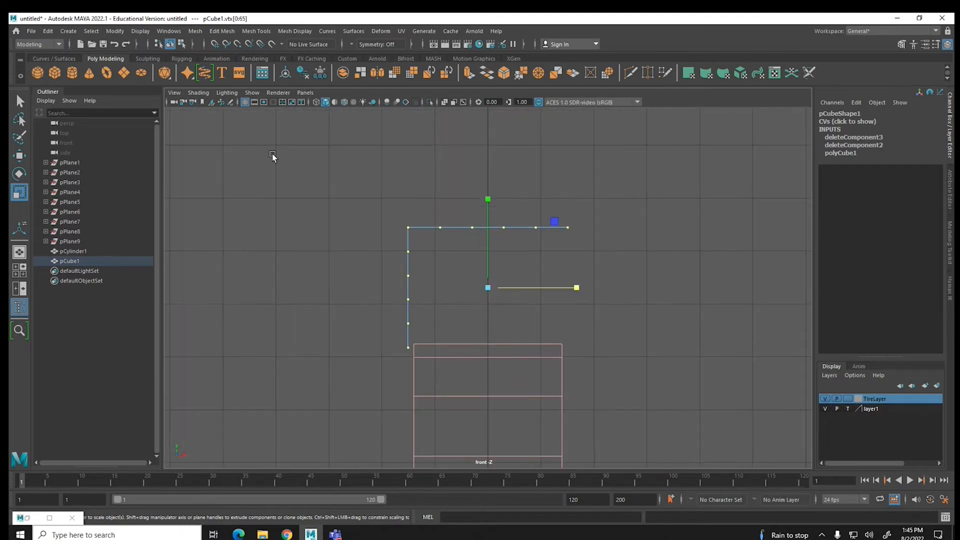
# Scale the five top vertex columns beyond the corner closer together in X and move them toward the corner
pyautogui.moveTo(429, 216); pyautogui.dragTo(580, 244)
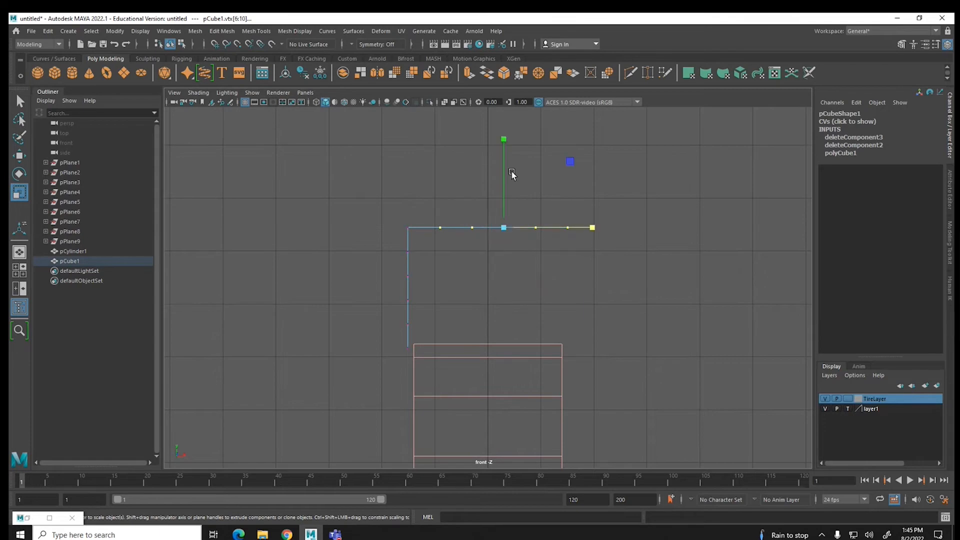
pyautogui.click(494, 255)
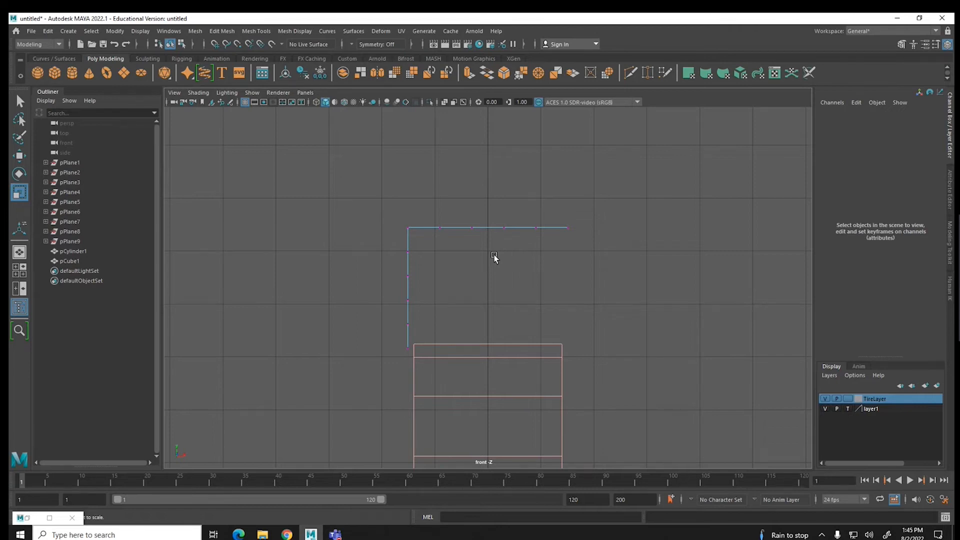
pyautogui.moveTo(426, 209); pyautogui.dragTo(557, 227)
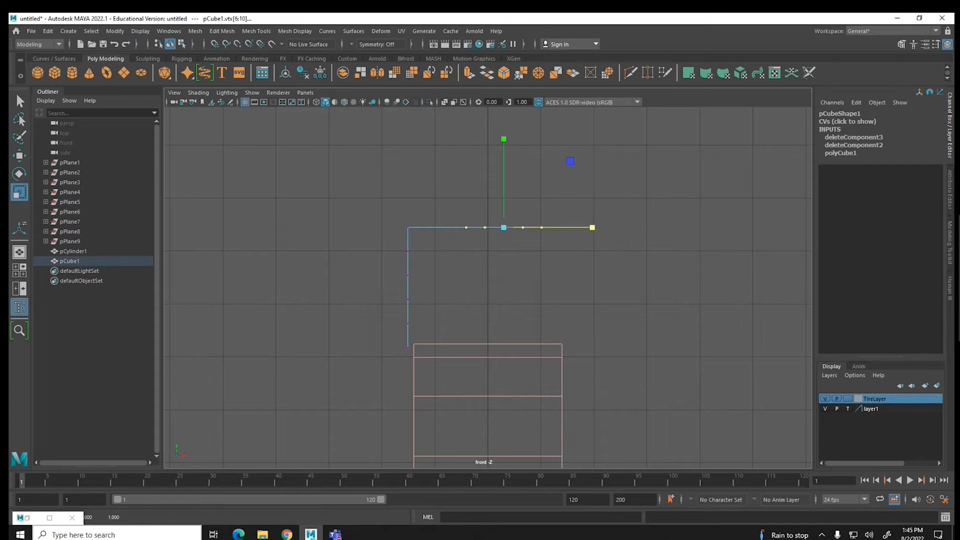
pyautogui.press('w')
pyautogui.click(19, 120)
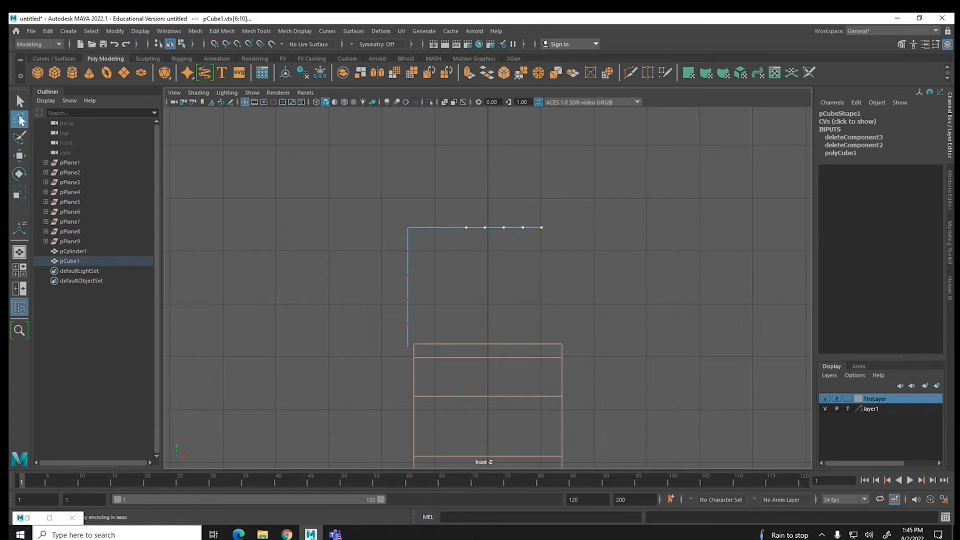
pyautogui.press('w')
pyautogui.moveTo(589, 228); pyautogui.dragTo(547, 228)
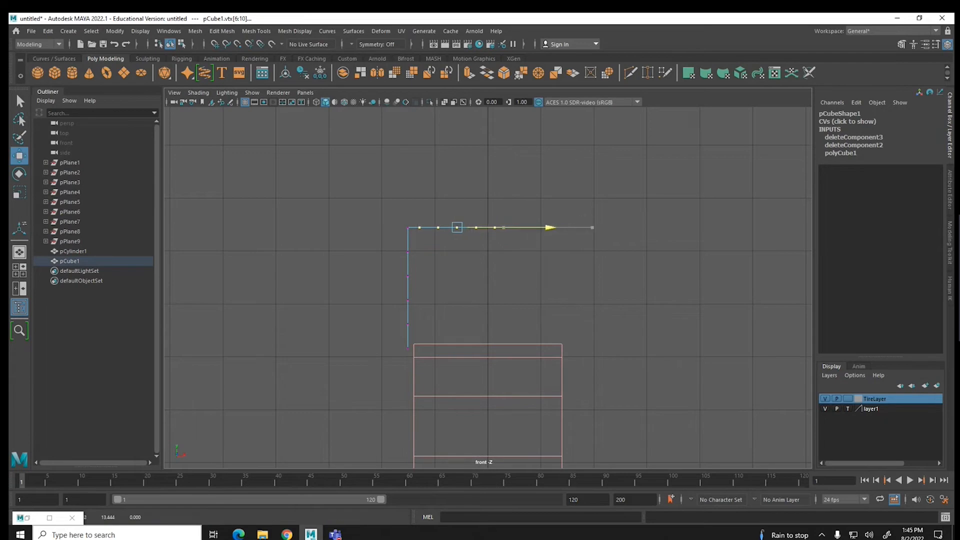
# Move the end vertex column of the top surface along X to the vertical center line
pyautogui.click(523, 158)
pyautogui.moveTo(492, 215); pyautogui.dragTo(508, 239)
pyautogui.moveTo(580, 227); pyautogui.dragTo(573, 228)
pyautogui.click(554, 161)
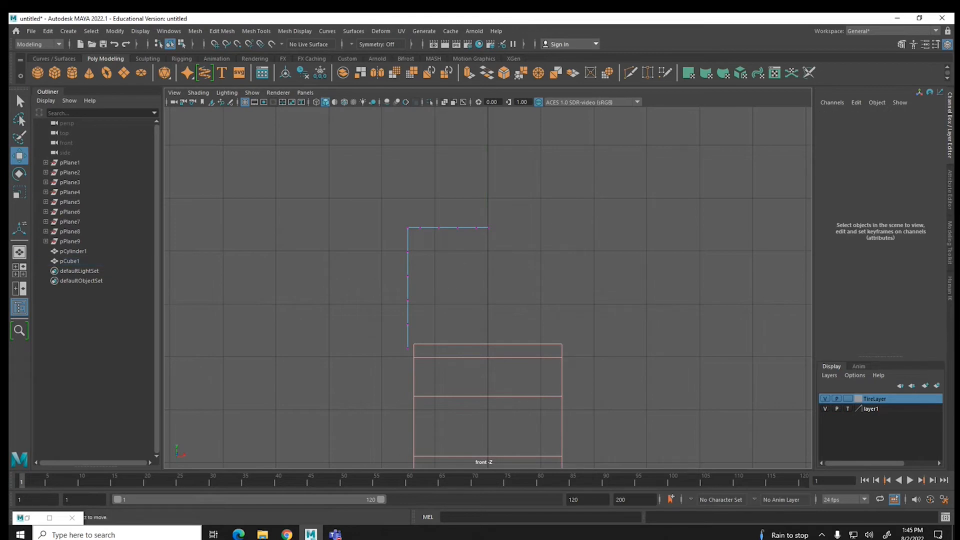
# Switch to the Google Images results for car tire cross section and open the Yokohama tire construction picture
pyautogui.hotkey('alt', 'Tab')
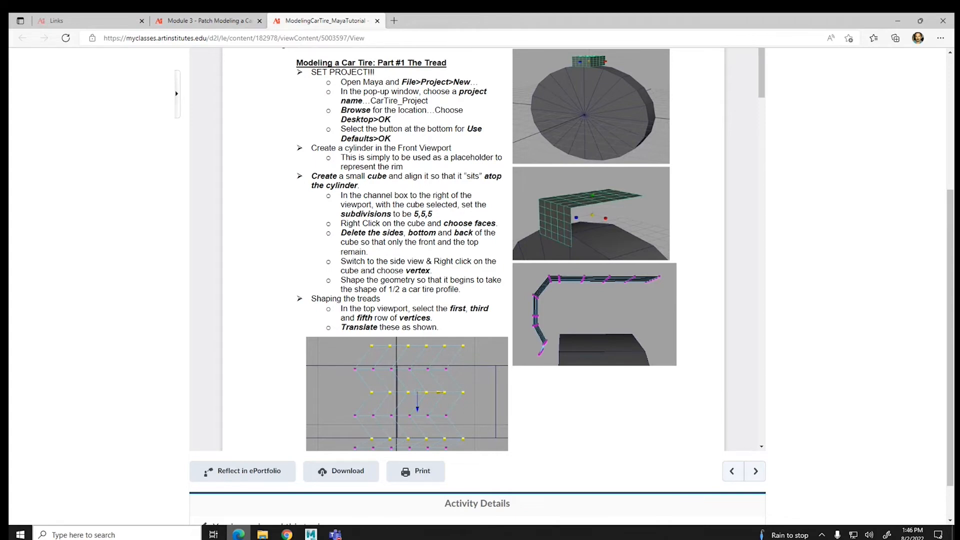
pyautogui.hotkey('alt', 'Tab')
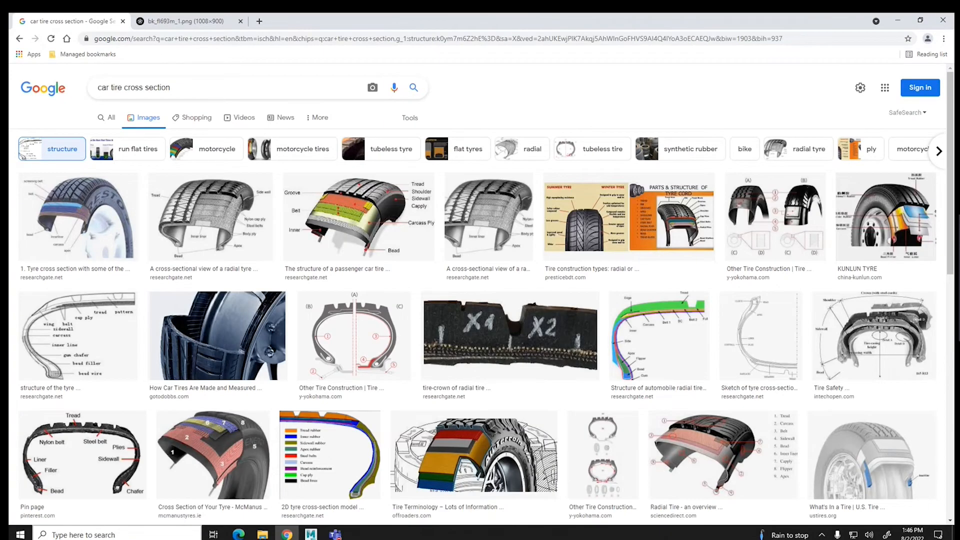
pyautogui.click(354, 336)
# Switch to Maya, scale the top vertex columns slightly narrower in X and move the end column back to the center line
pyautogui.hotkey('alt', 'Tab')
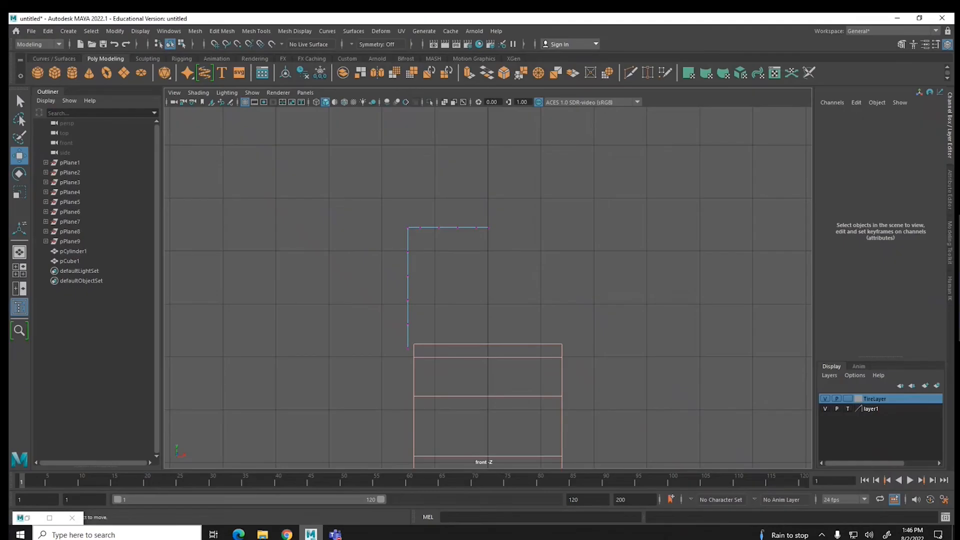
pyautogui.moveTo(411, 204); pyautogui.dragTo(546, 247)
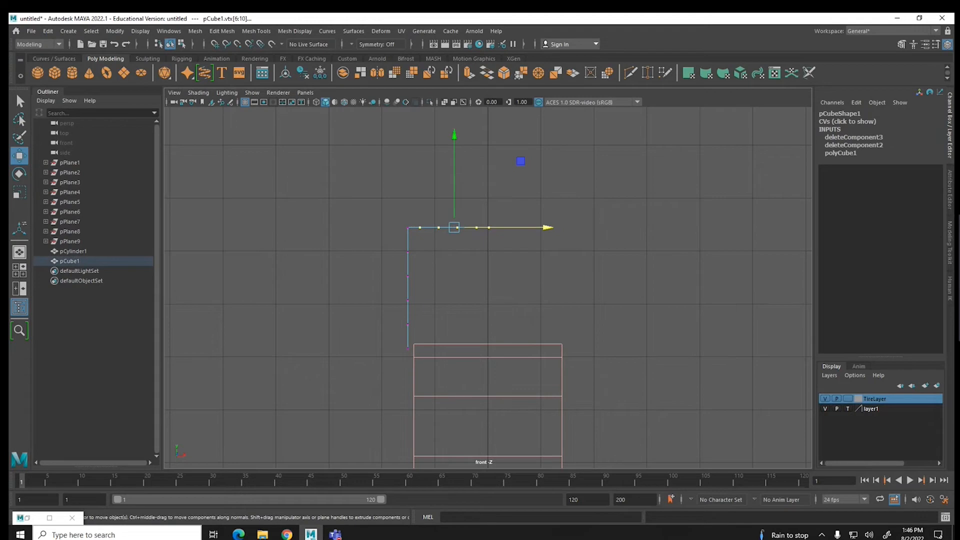
pyautogui.press('r')
pyautogui.moveTo(543, 228)
pyautogui.mouseDown()
pyautogui.moveTo(590, 227)
pyautogui.moveTo(542, 228)
pyautogui.mouseUp()
pyautogui.click(540, 222)
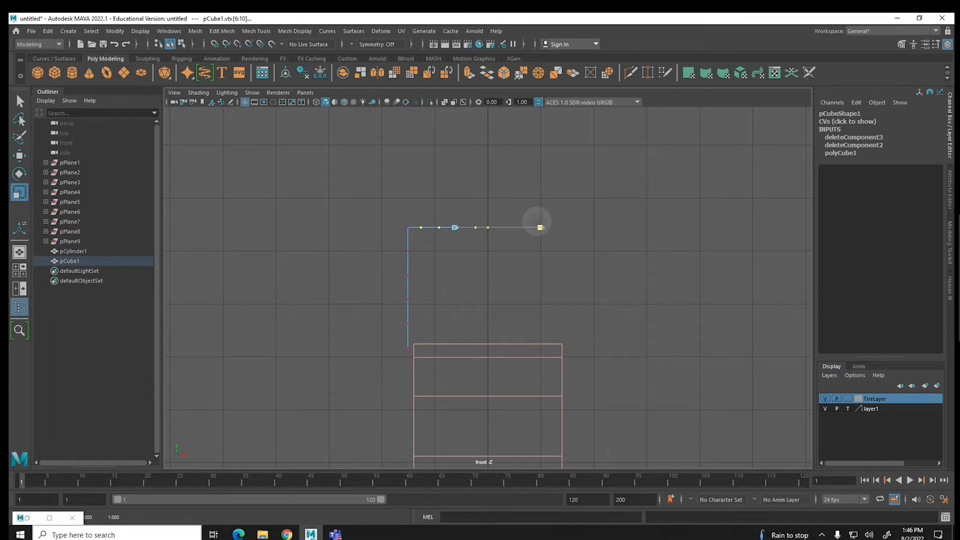
pyautogui.click(444, 280)
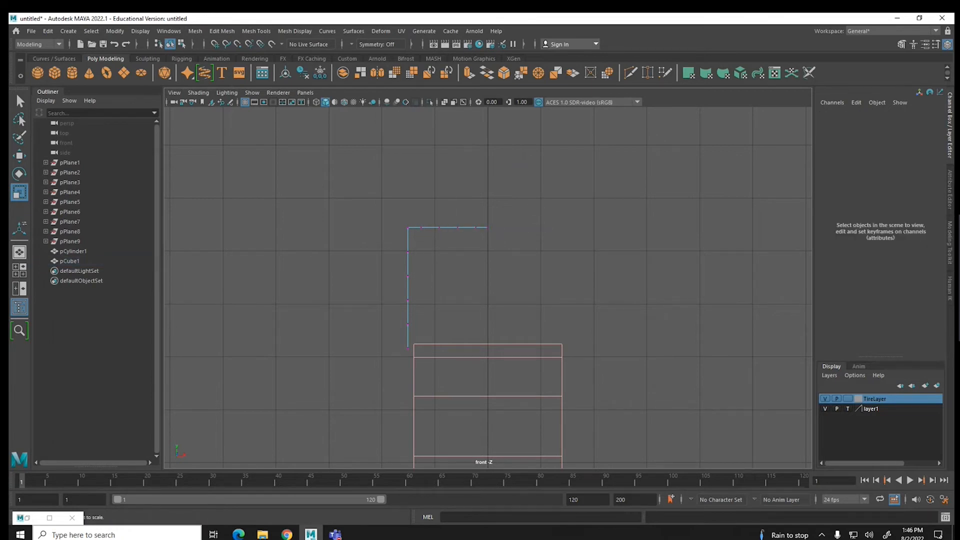
pyautogui.click(489, 230)
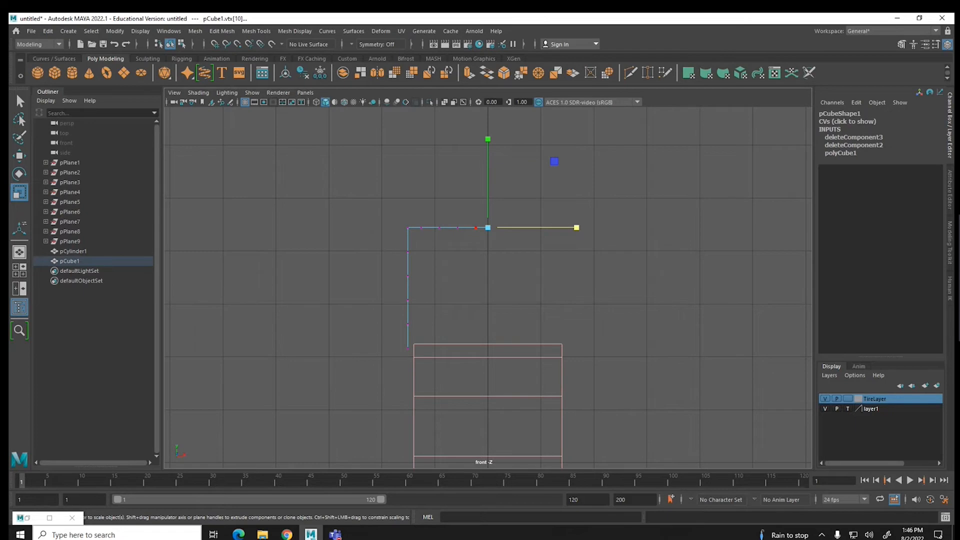
pyautogui.press('w')
pyautogui.moveTo(579, 227); pyautogui.dragTo(581, 227)
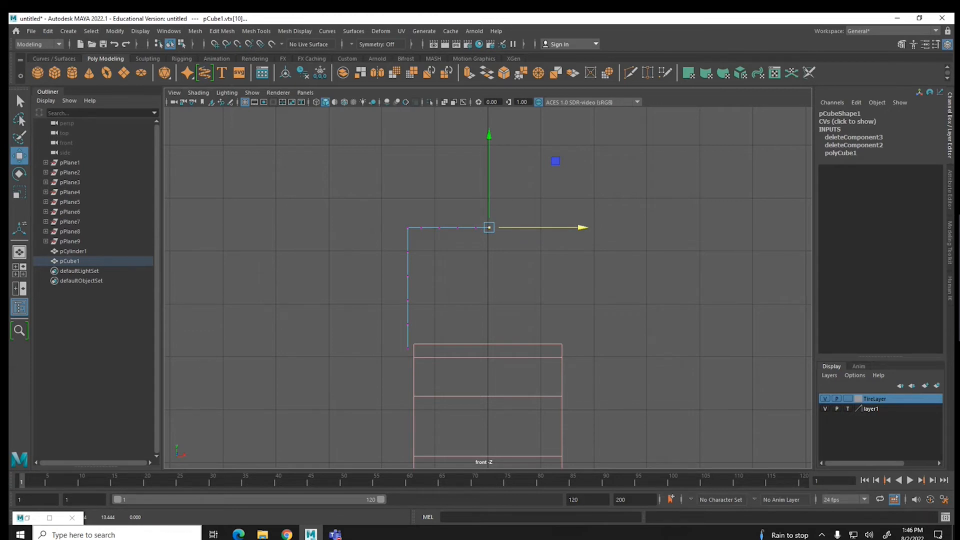
# Scale the entire top vertex row wider in X and move it until its corner lines up with the side again
pyautogui.moveTo(389, 206); pyautogui.dragTo(665, 228)
pyautogui.press('r')
pyautogui.press('w')
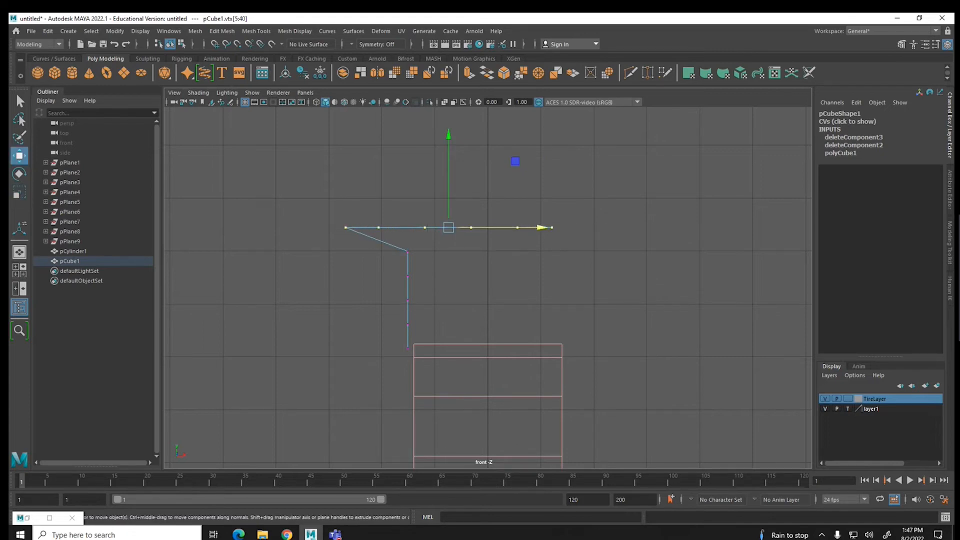
pyautogui.moveTo(542, 228); pyautogui.dragTo(605, 227)
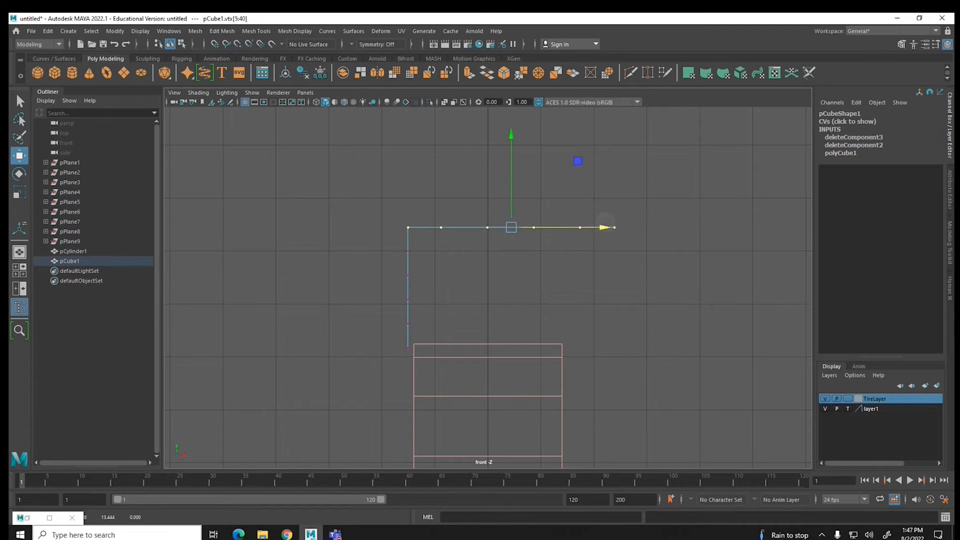
# Move the three top vertex columns nearest the corner closer to it one by one, and shift the last two columns together
pyautogui.click(458, 269)
pyautogui.moveTo(430, 214); pyautogui.dragTo(458, 247)
pyautogui.moveTo(533, 227); pyautogui.dragTo(503, 245)
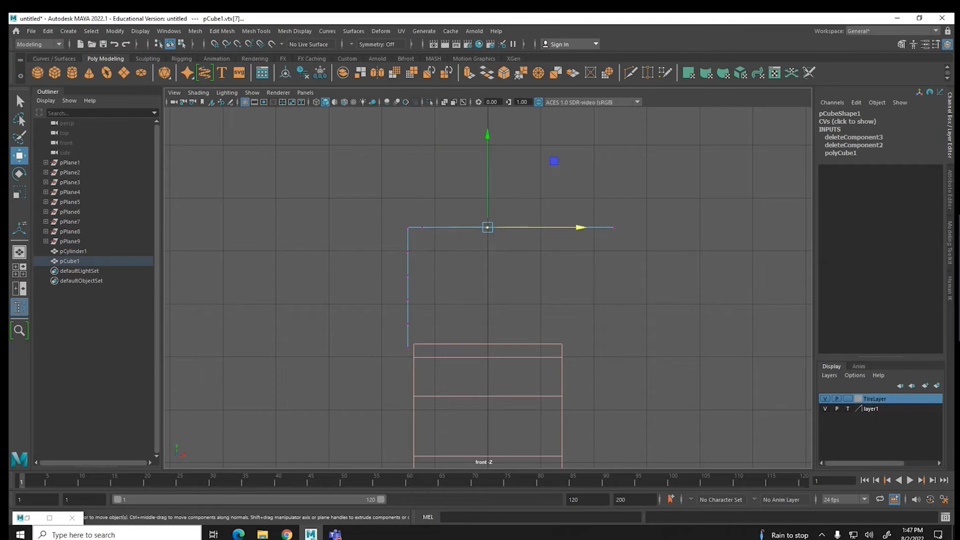
pyautogui.moveTo(580, 228); pyautogui.dragTo(545, 241)
pyautogui.moveTo(626, 227)
pyautogui.mouseDown()
pyautogui.moveTo(574, 228)
pyautogui.moveTo(631, 239)
pyautogui.mouseUp()
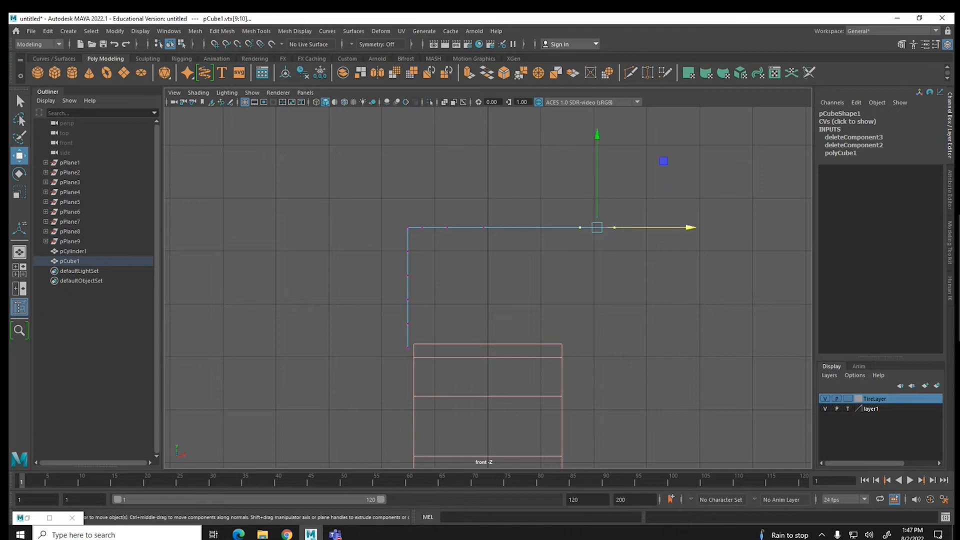
pyautogui.moveTo(691, 227); pyautogui.dragTo(603, 228)
# Move the third and fourth top vertex columns closer to the corner and the end column onto the center line
pyautogui.moveTo(472, 212); pyautogui.dragTo(489, 240)
pyautogui.moveTo(574, 227); pyautogui.dragTo(560, 227)
pyautogui.click(486, 217)
pyautogui.moveTo(485, 217); pyautogui.dragTo(501, 239)
pyautogui.moveTo(585, 227); pyautogui.dragTo(566, 228)
pyautogui.moveTo(515, 210); pyautogui.dragTo(538, 238)
pyautogui.moveTo(618, 228); pyautogui.dragTo(577, 230)
pyautogui.click(523, 272)
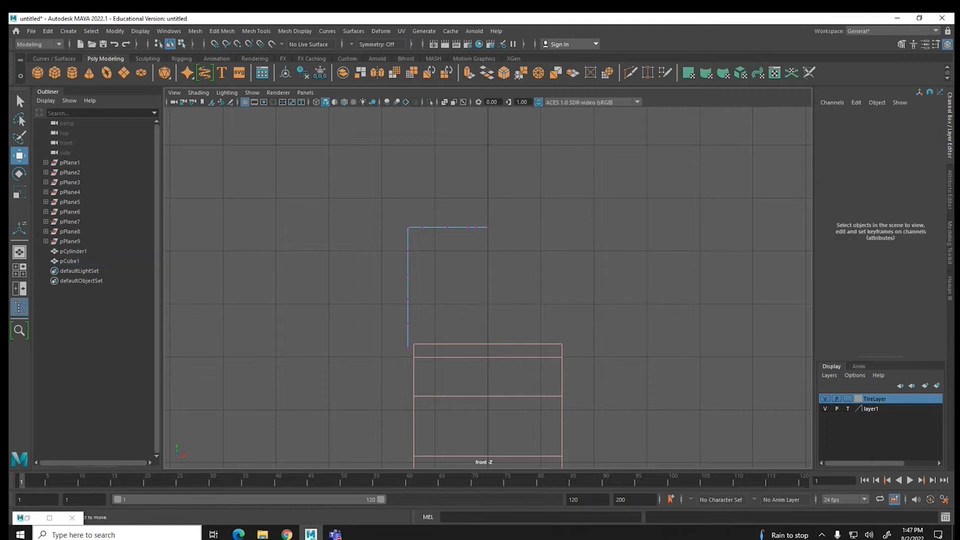
# Compare the tire cross-section image in the browser with the half-profile pictures in the tutorial document
pyautogui.hotkey('alt', 'Tab')
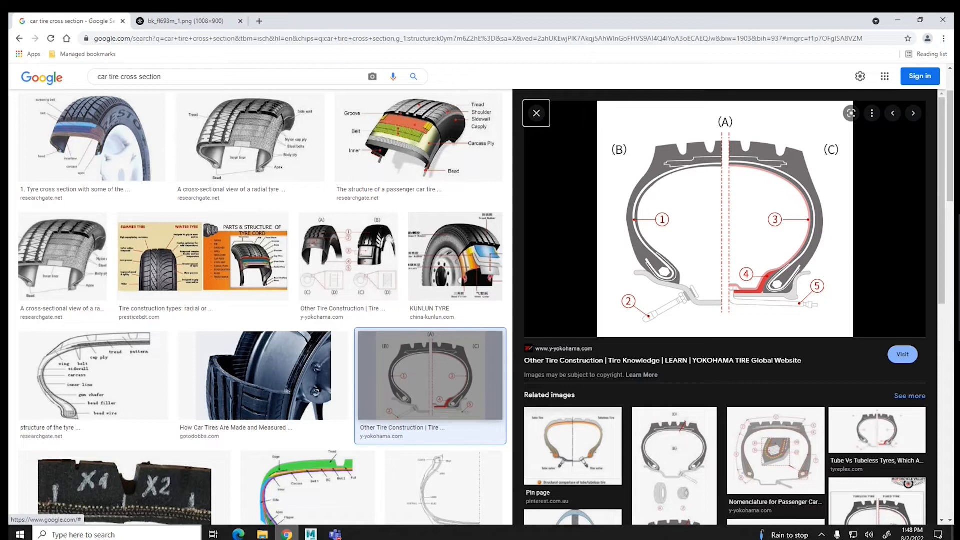
pyautogui.hotkey('alt', 'Tab')
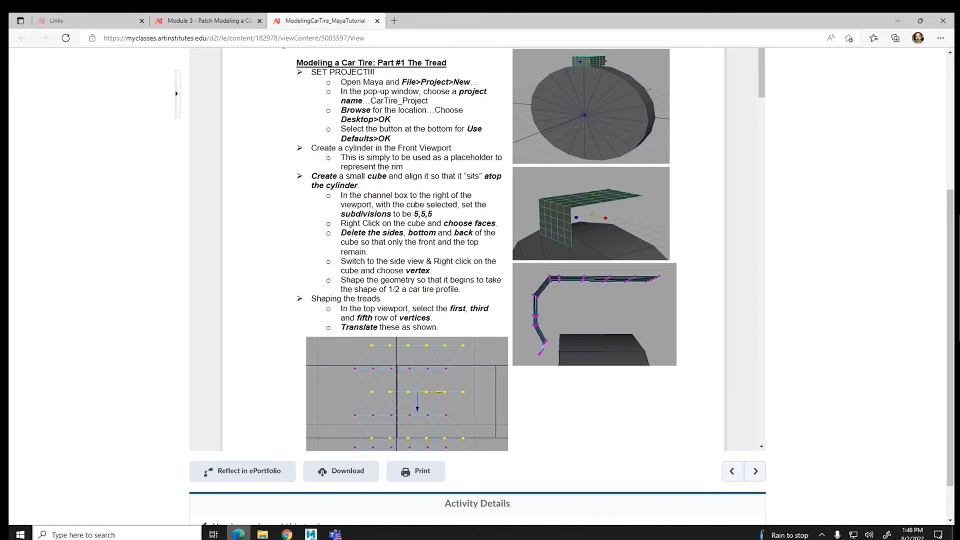
# Switch back to Maya, move the bottom vertex row in to the cylinder's edge, and bulge the middle side rows outward
pyautogui.hotkey('alt', 'Tab')
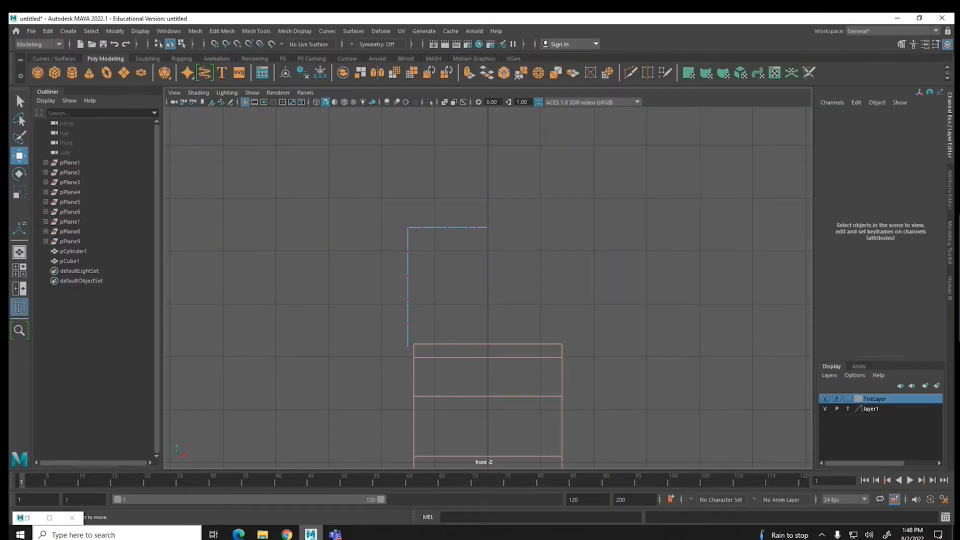
pyautogui.moveTo(396, 337); pyautogui.dragTo(419, 358)
pyautogui.moveTo(502, 347); pyautogui.dragTo(508, 347)
pyautogui.moveTo(393, 281); pyautogui.dragTo(419, 307)
pyautogui.moveTo(497, 300); pyautogui.dragTo(493, 299)
# Round the tire shoulder by lowering the corner vertex row, moving it and the row below inward, and fine-tuning the corner row's height
pyautogui.moveTo(384, 259); pyautogui.dragTo(408, 280)
pyautogui.moveTo(381, 214); pyautogui.dragTo(421, 231)
pyautogui.moveTo(408, 134); pyautogui.dragTo(408, 146)
pyautogui.moveTo(497, 241); pyautogui.dragTo(503, 241)
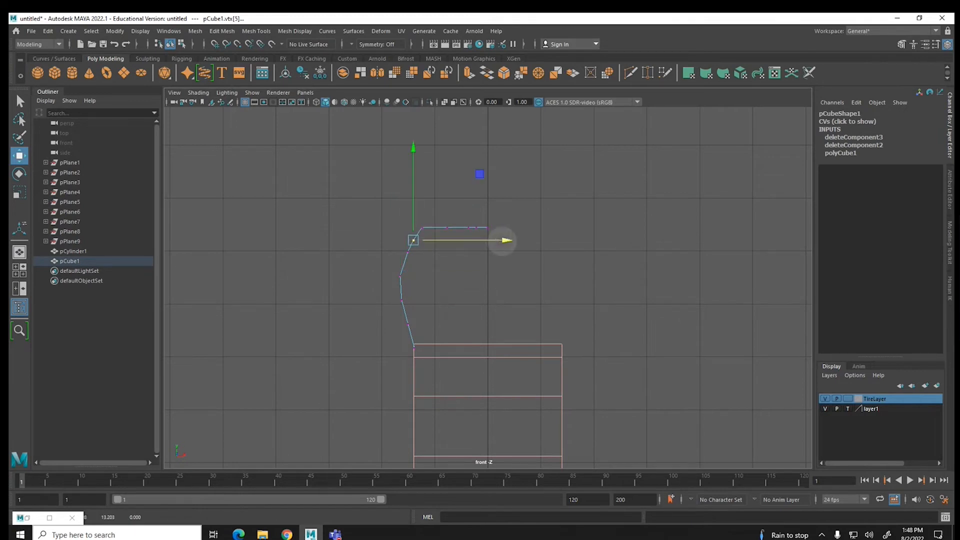
pyautogui.moveTo(381, 249); pyautogui.dragTo(423, 259)
pyautogui.click(495, 250)
pyautogui.moveTo(497, 251); pyautogui.dragTo(499, 251)
pyautogui.click(413, 240)
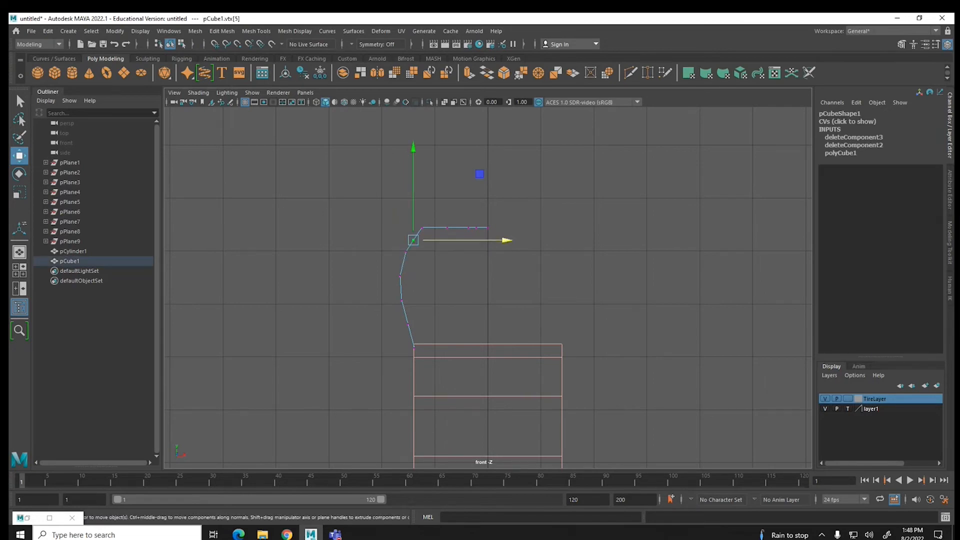
pyautogui.moveTo(413, 240); pyautogui.dragTo(415, 235)
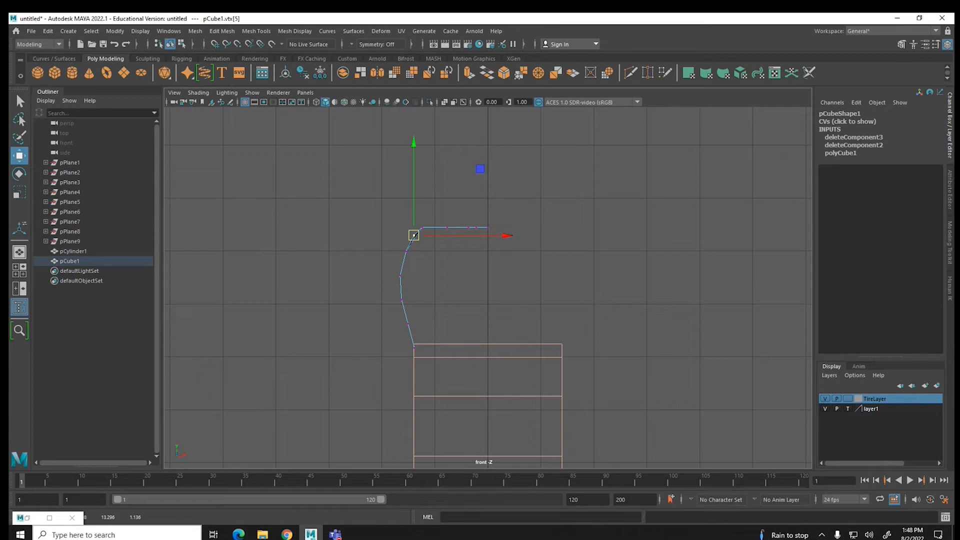
# Raise the top vertex rows from the third one to the center line slightly above the shoulder
pyautogui.click(400, 230)
pyautogui.moveTo(403, 232); pyautogui.dragTo(481, 232)
pyautogui.click(413, 215)
pyautogui.click(449, 245)
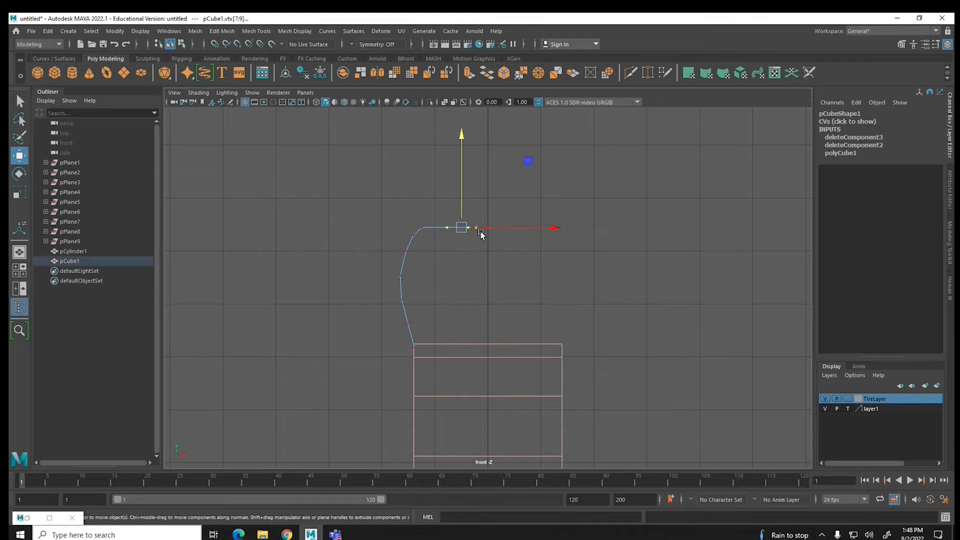
pyautogui.moveTo(436, 202); pyautogui.dragTo(495, 240)
pyautogui.moveTo(467, 212); pyautogui.dragTo(465, 206)
pyautogui.click(350, 236)
# Move the lower sidewall vertex rows down and outward toward the rim, and push the mid-side row out
pyautogui.moveTo(382, 293); pyautogui.dragTo(404, 340)
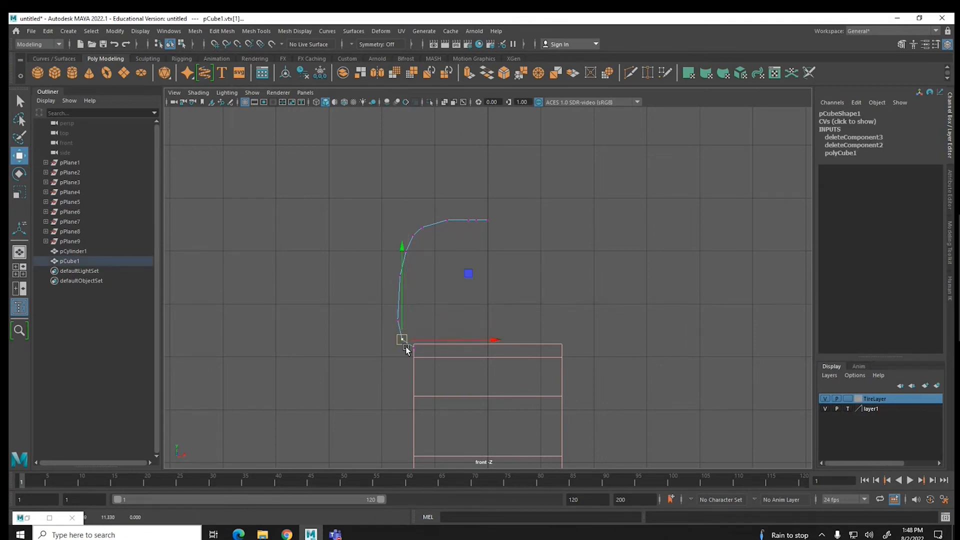
pyautogui.click(424, 301)
pyautogui.moveTo(382, 279)
pyautogui.mouseDown()
pyautogui.moveTo(418, 295)
pyautogui.moveTo(398, 279)
pyautogui.mouseUp()
pyautogui.click(427, 253)
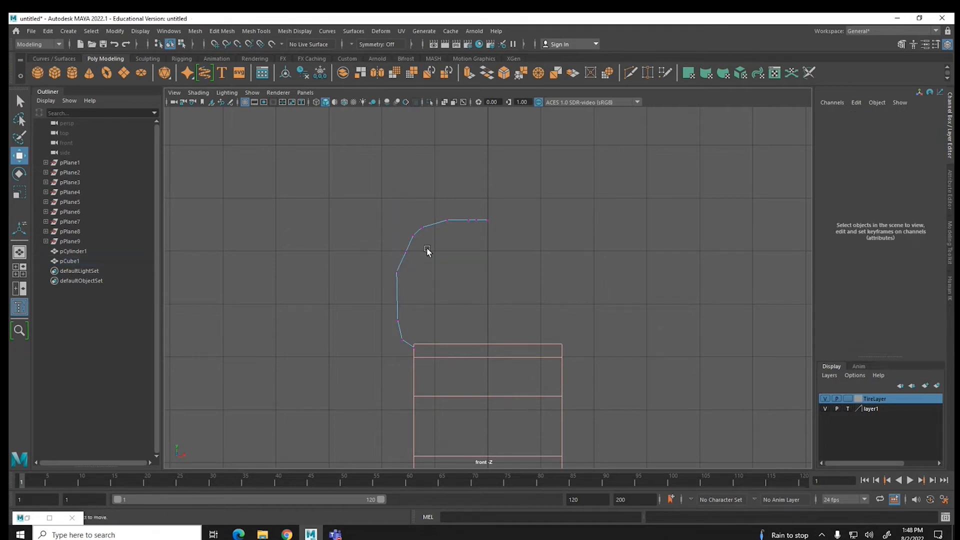
# Raise the upper sidewall vertex row slightly and nudge the mid-side row inward to smooth the profile curve
pyautogui.moveTo(391, 246)
pyautogui.mouseDown()
pyautogui.moveTo(410, 255)
pyautogui.moveTo(403, 245)
pyautogui.mouseUp()
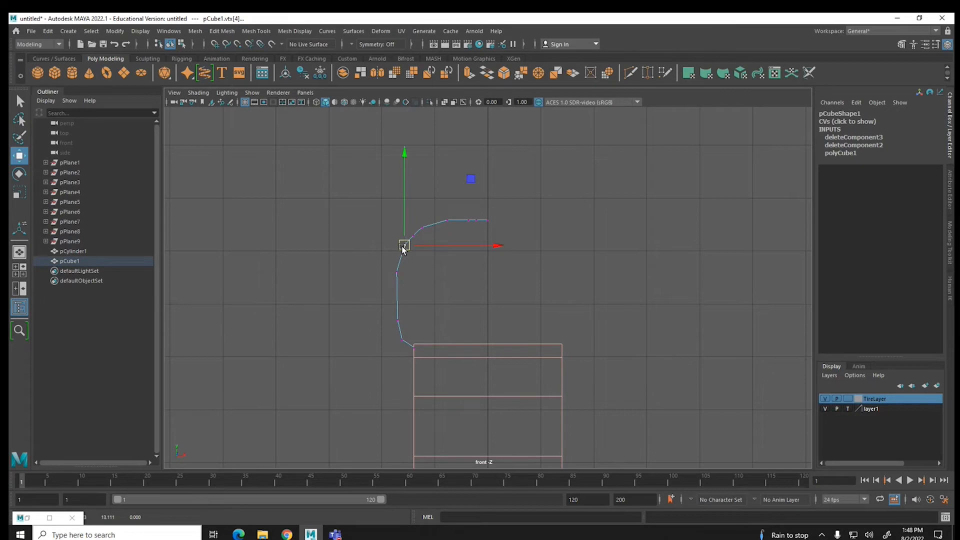
pyautogui.click(409, 288)
pyautogui.moveTo(411, 282); pyautogui.dragTo(437, 272)
pyautogui.click(442, 300)
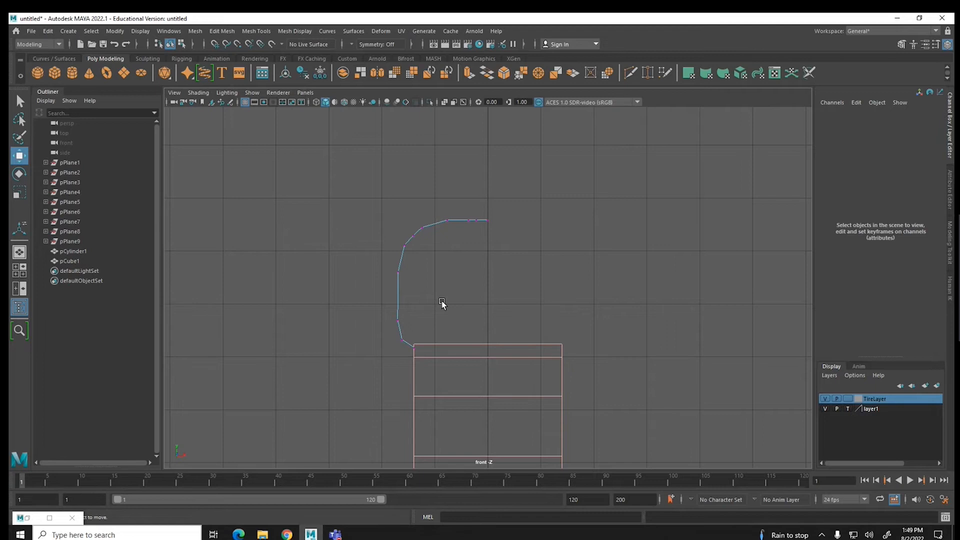
# Check the profile's end vertex on the center line, and examine the curved tire section in the perspective view
pyautogui.click(487, 220)
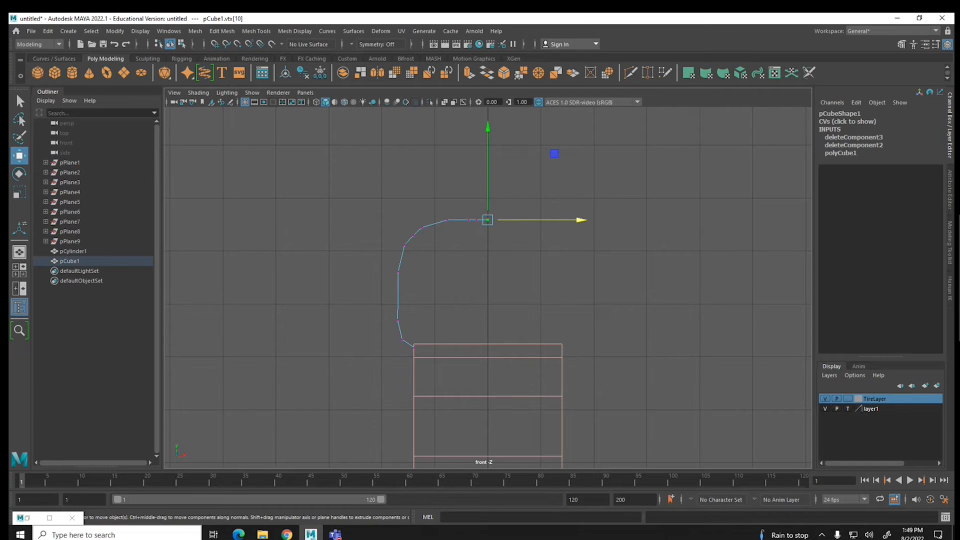
pyautogui.click(393, 185)
pyautogui.press('space')
pyautogui.press('space')
pyautogui.press('space')
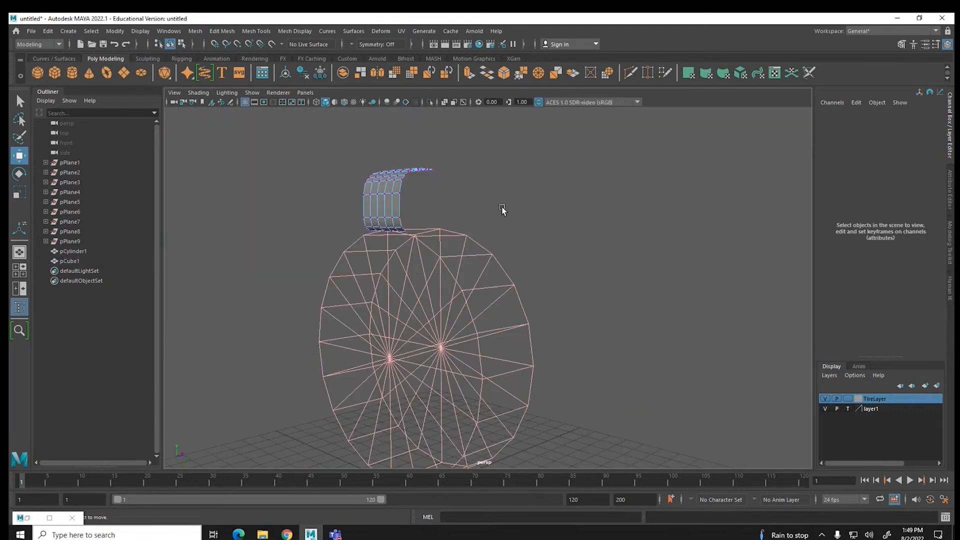
pyautogui.keyDown('alt'); pyautogui.moveTo(439, 240); pyautogui.dragTo(502, 245); pyautogui.keyUp('alt')
pyautogui.press('r')
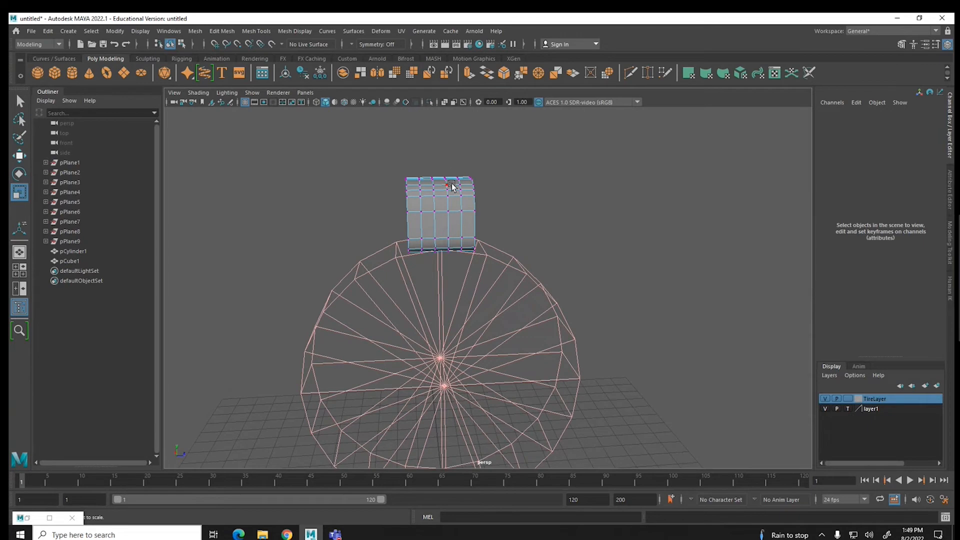
pyautogui.press('F8')
pyautogui.press('F8')
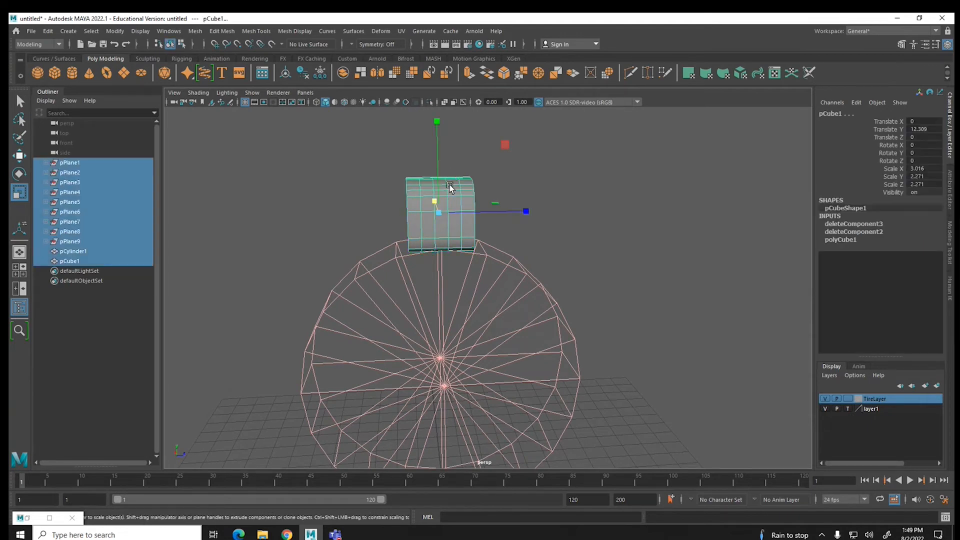
pyautogui.hotkey('ctrl', 'z')
pyautogui.hotkey('ctrl', 'z')
pyautogui.hotkey('ctrl', 'z')
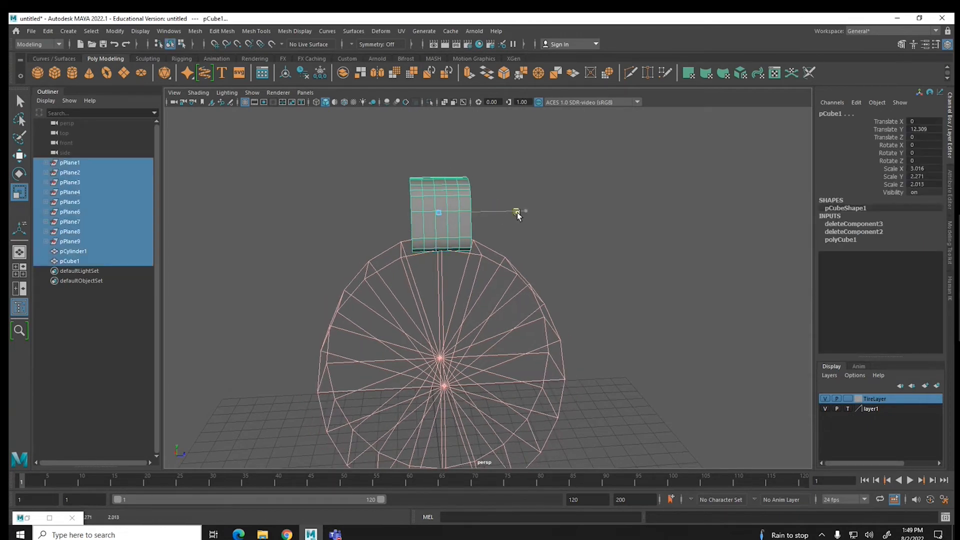
pyautogui.press('F8')
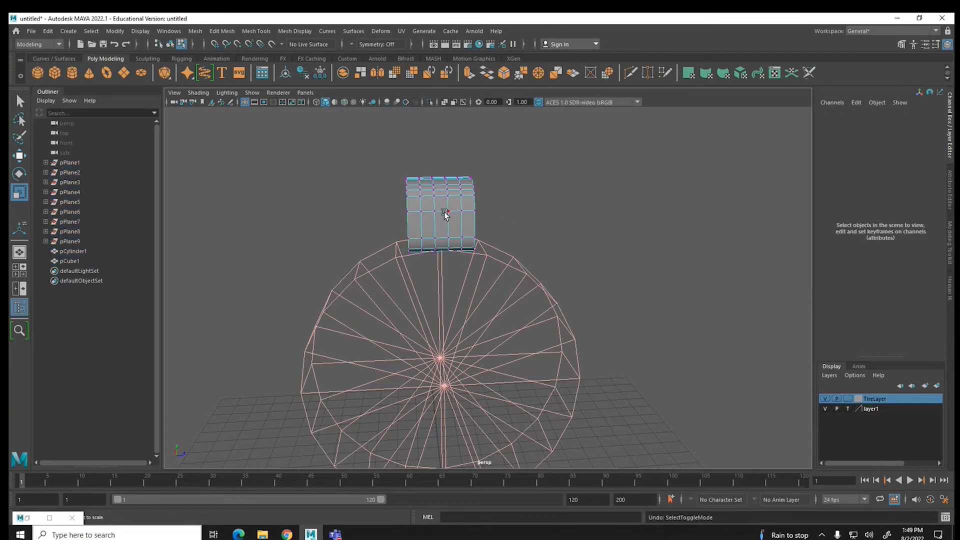
pyautogui.click(464, 223)
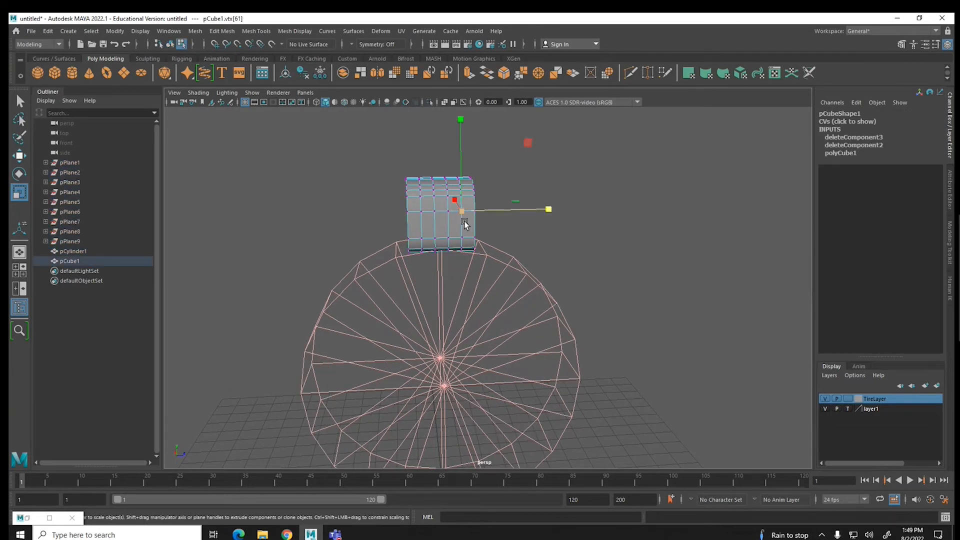
# Return to object mode and scale only the tire section narrower in Z to 1.666
pyautogui.press('F8')
pyautogui.click(499, 183)
pyautogui.click(467, 209)
pyautogui.moveTo(525, 211); pyautogui.dragTo(502, 211)
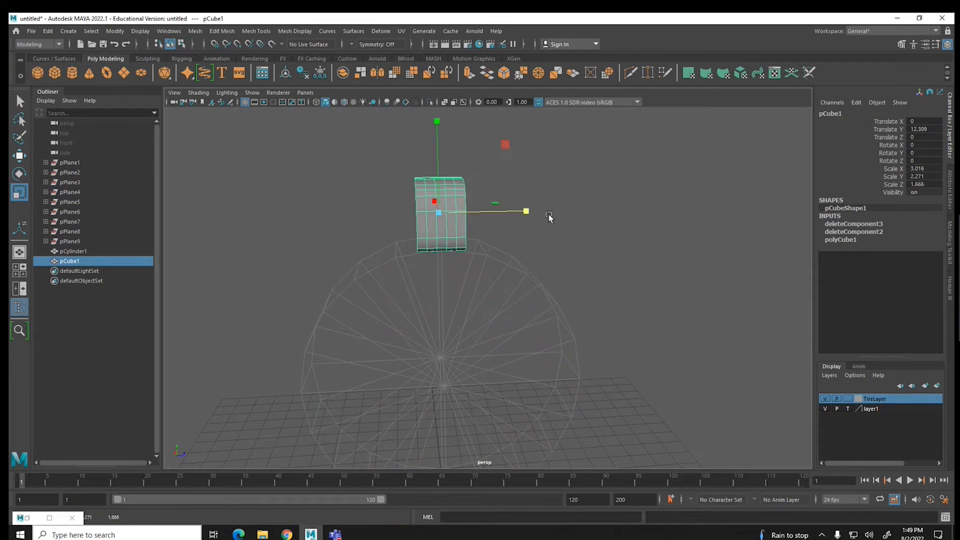
pyautogui.keyDown('alt'); pyautogui.moveTo(559, 231); pyautogui.dragTo(494, 239); pyautogui.keyUp('alt')
pyautogui.press('f')
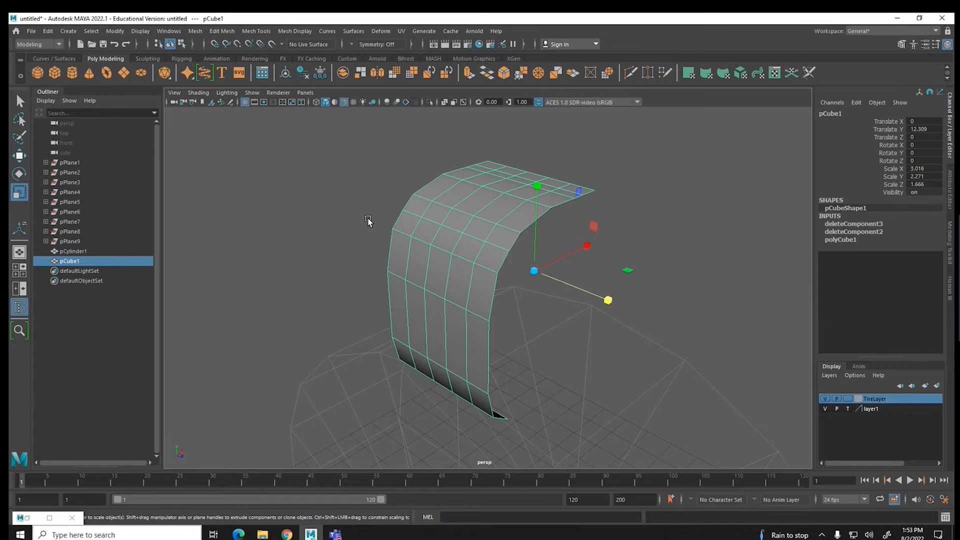
# Select the row of tall sidewall faces and extrude them together outward with a local Z translation of about 0.026
pyautogui.moveTo(410, 268); pyautogui.dragTo(408, 287, button='right')
pyautogui.click(412, 285)
pyautogui.click(398, 293)
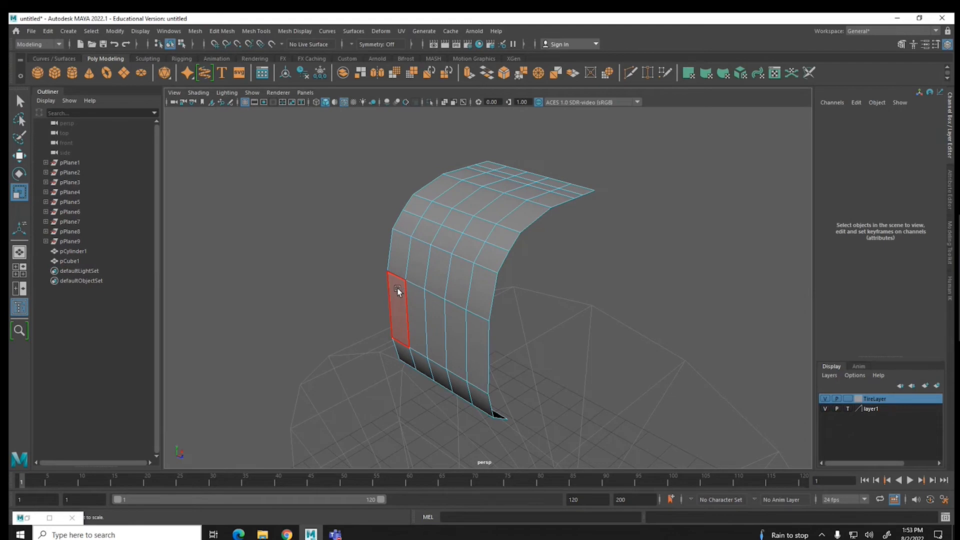
pyautogui.click(399, 292)
pyautogui.moveTo(506, 344); pyautogui.dragTo(406, 326)
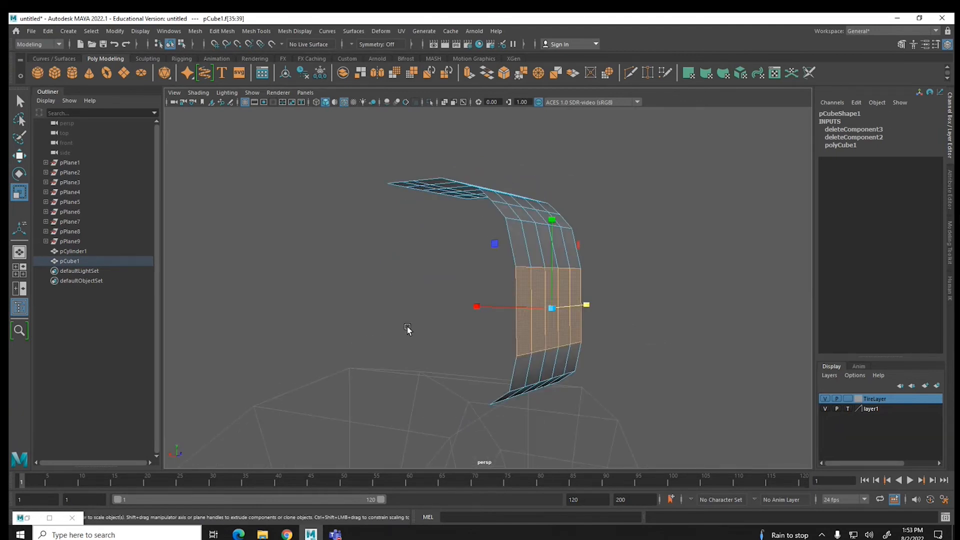
pyautogui.click(232, 33)
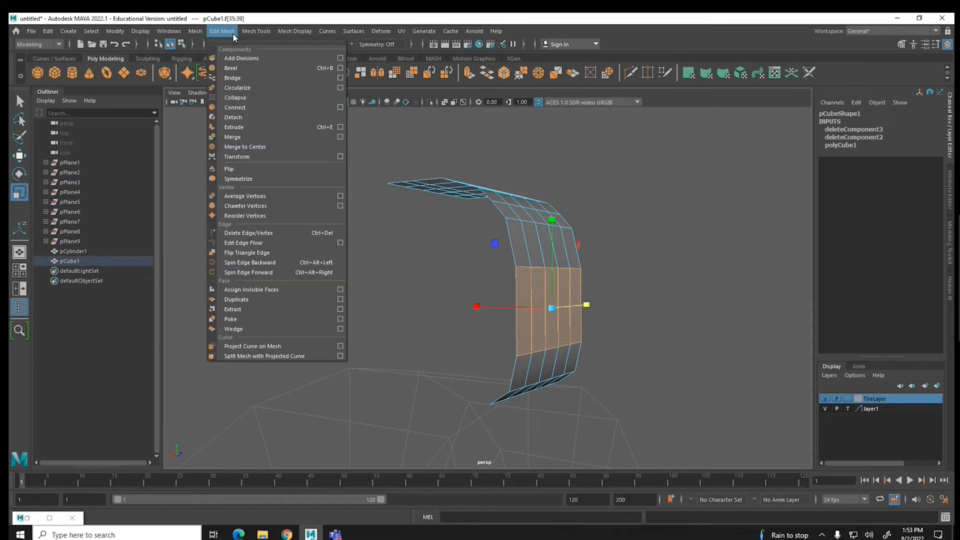
pyautogui.click(236, 126)
pyautogui.moveTo(584, 312); pyautogui.dragTo(584, 315)
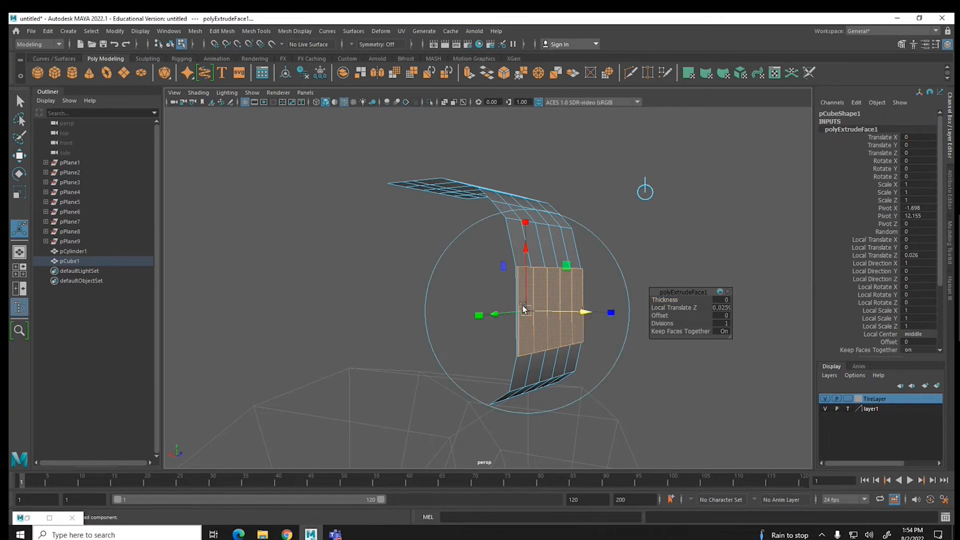
# Delete the thin side face that closes one end of the extruded sidewall strip
pyautogui.scroll(4, 522, 307)
pyautogui.keyDown('alt'); pyautogui.moveTo(530, 301); pyautogui.dragTo(505, 318); pyautogui.keyUp('alt')
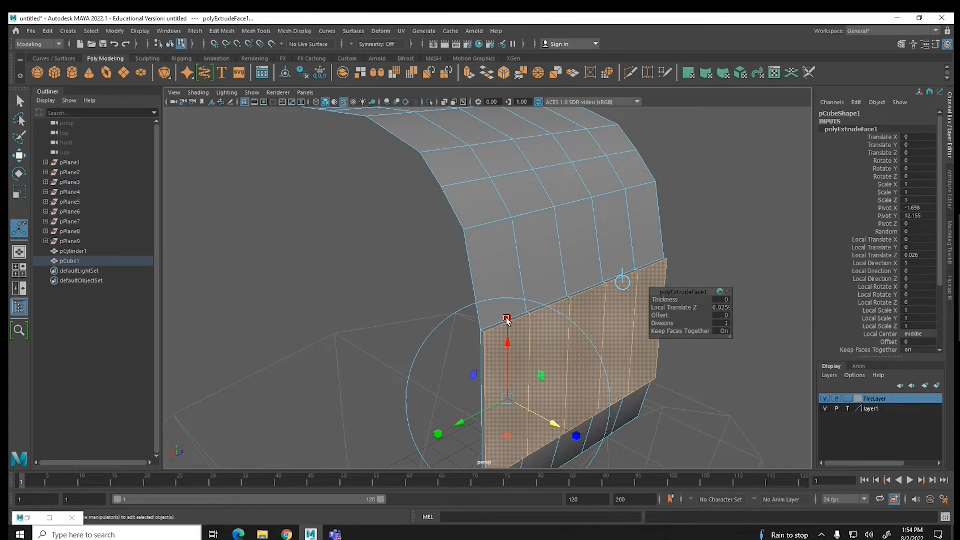
pyautogui.press('w')
pyautogui.keyDown('alt'); pyautogui.moveTo(458, 350); pyautogui.dragTo(322, 350); pyautogui.keyUp('alt')
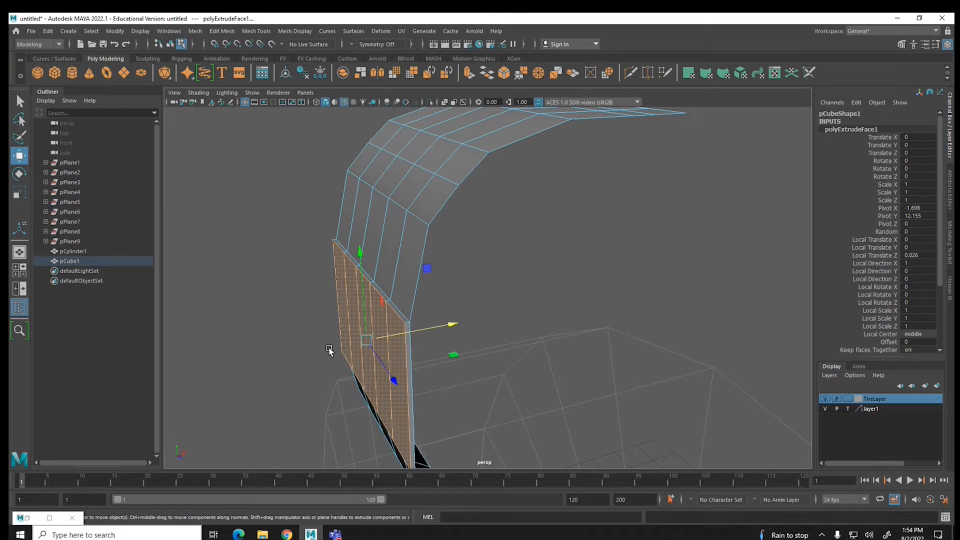
pyautogui.moveTo(437, 427); pyautogui.dragTo(466, 370)
pyautogui.moveTo(298, 402); pyautogui.dragTo(295, 301)
pyautogui.moveTo(334, 409); pyautogui.dragTo(318, 420)
pyautogui.moveTo(266, 384); pyautogui.dragTo(307, 374)
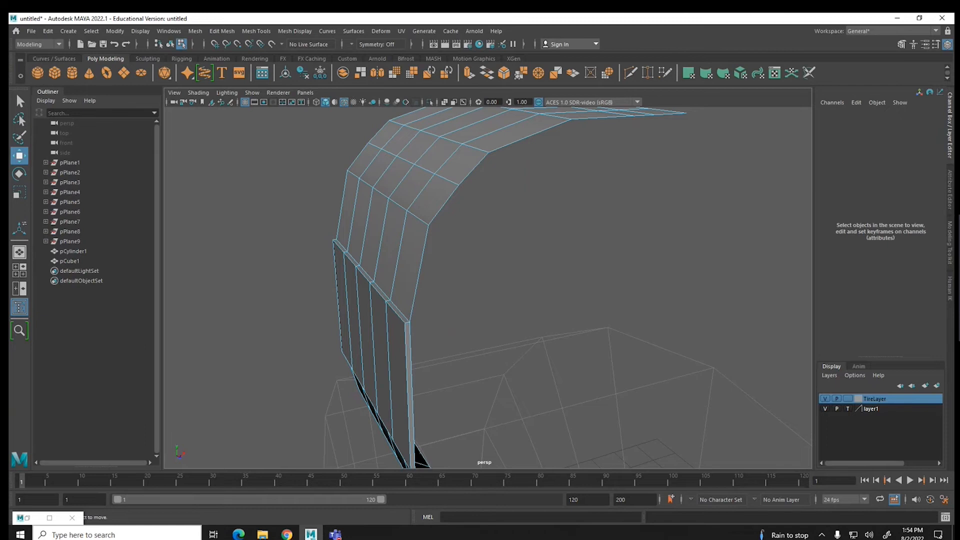
pyautogui.click(410, 406)
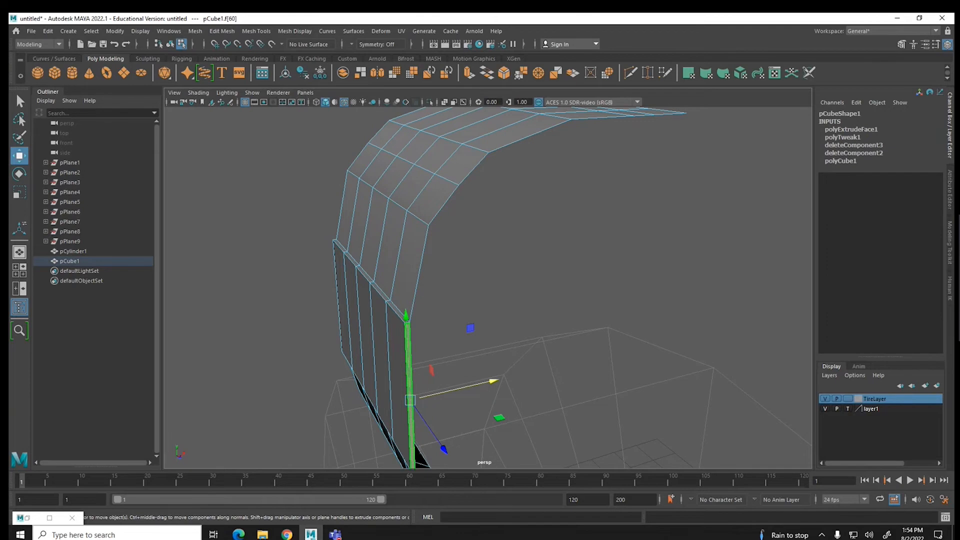
pyautogui.press('Delete')
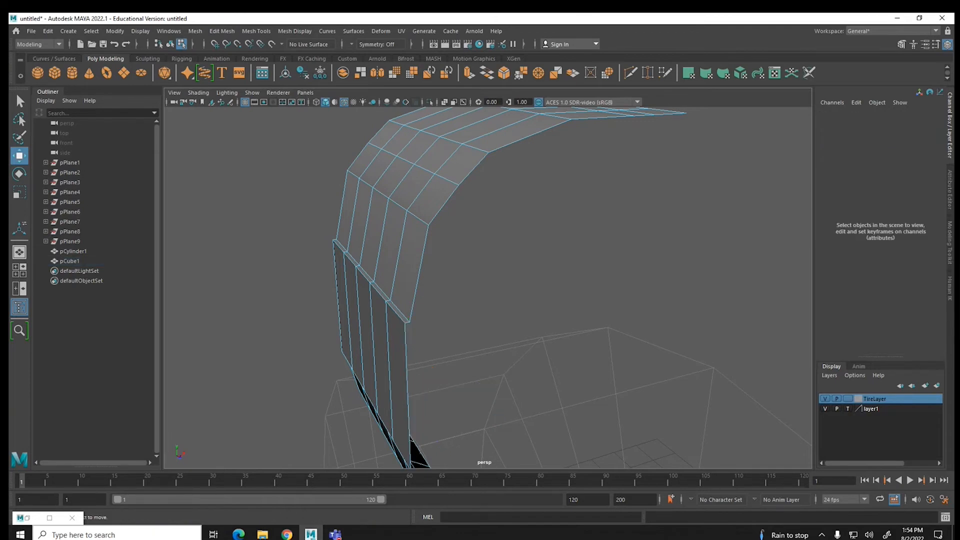
# Delete the matching thin side face at the opposite end of the extruded sidewall strip
pyautogui.keyDown('alt'); pyautogui.moveTo(466, 302); pyautogui.dragTo(473, 227, button='right'); pyautogui.keyUp('alt')
pyautogui.keyDown('alt'); pyautogui.moveTo(490, 321); pyautogui.dragTo(484, 265, button='middle'); pyautogui.keyUp('alt')
pyautogui.keyDown('alt'); pyautogui.moveTo(433, 283); pyautogui.dragTo(559, 283); pyautogui.keyUp('alt')
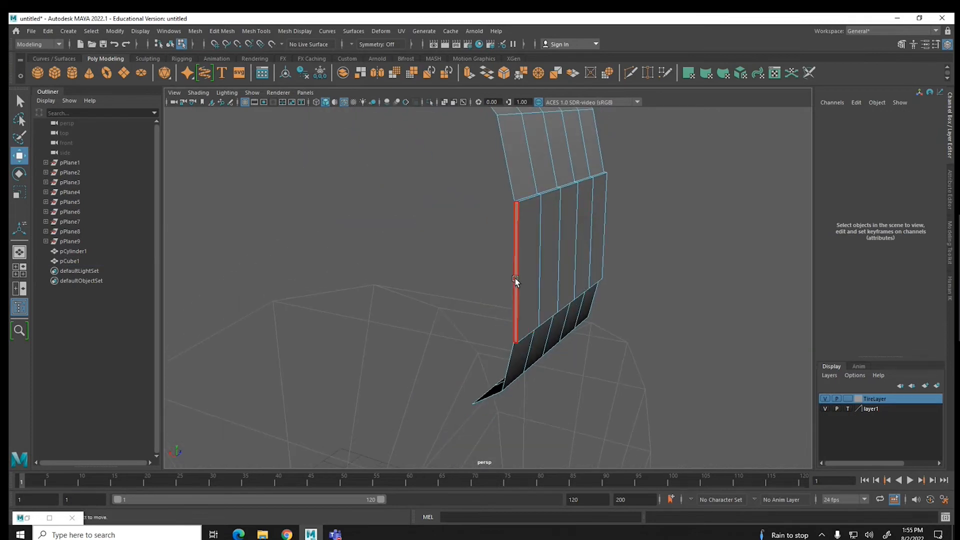
pyautogui.click(516, 278)
pyautogui.click(550, 297)
pyautogui.keyDown('alt'); pyautogui.moveTo(497, 300); pyautogui.dragTo(361, 308); pyautogui.keyUp('alt')
pyautogui.keyDown('alt'); pyautogui.moveTo(560, 272); pyautogui.dragTo(572, 334); pyautogui.keyUp('alt')
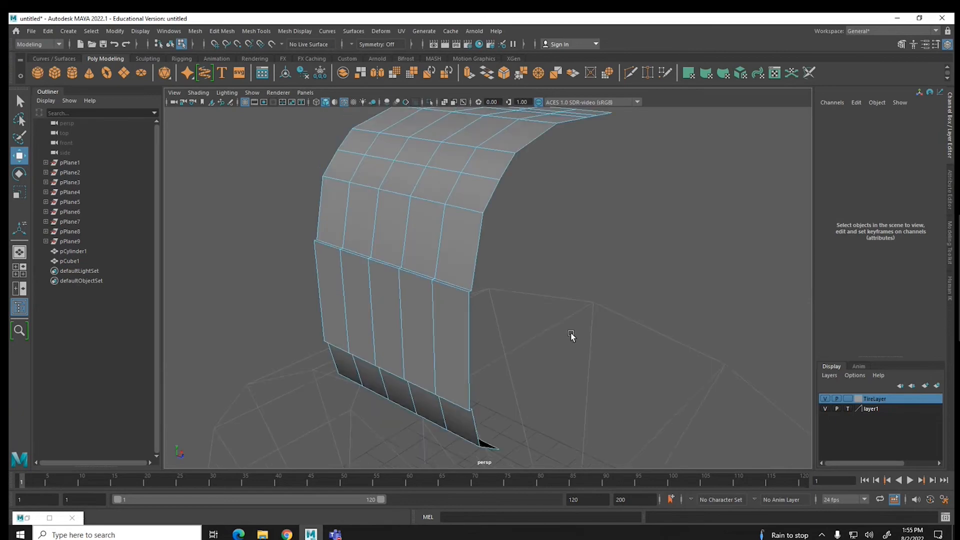
pyautogui.keyDown('alt'); pyautogui.moveTo(564, 247); pyautogui.dragTo(549, 291); pyautogui.keyUp('alt')
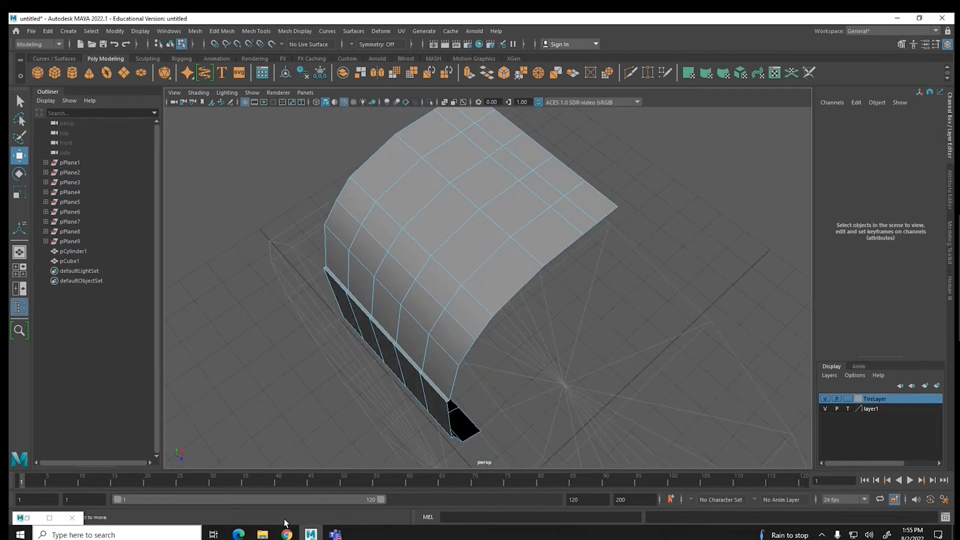
# Switch to the browser and review the tutorial document's instructions and picture for shaping the treads
pyautogui.click(238, 534)
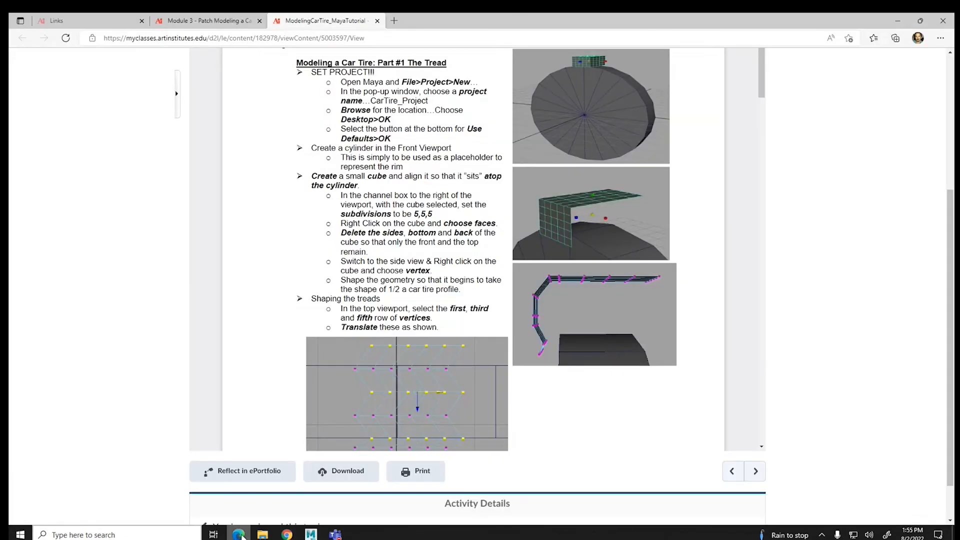
pyautogui.scroll(-4, 426, 378)
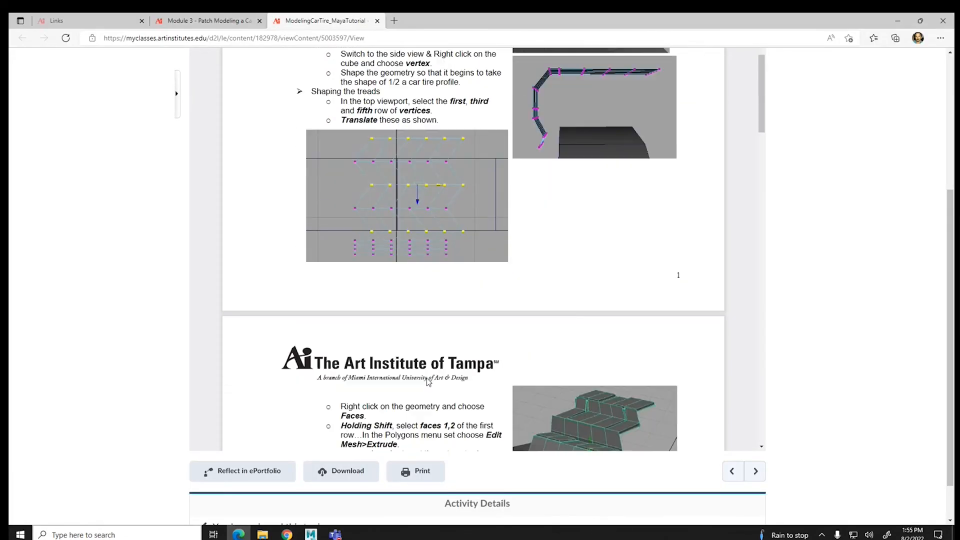
pyautogui.scroll(-15, 428, 381)
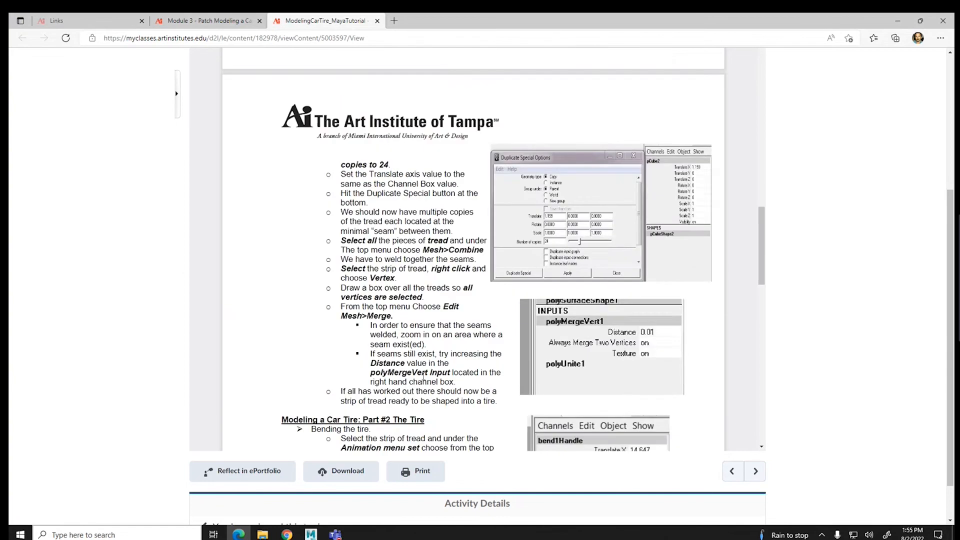
pyautogui.scroll(-3, 422, 375)
pyautogui.scroll(17, 424, 375)
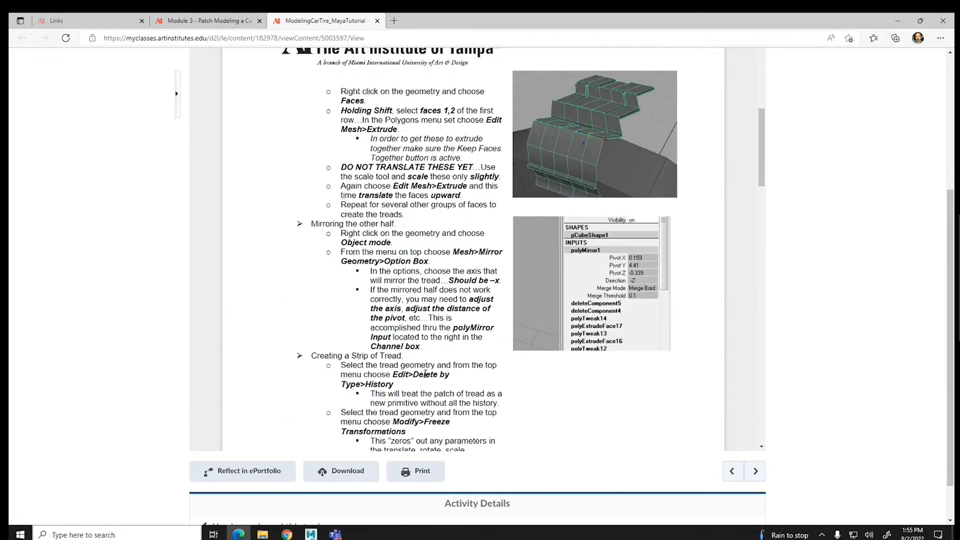
pyautogui.scroll(6, 425, 374)
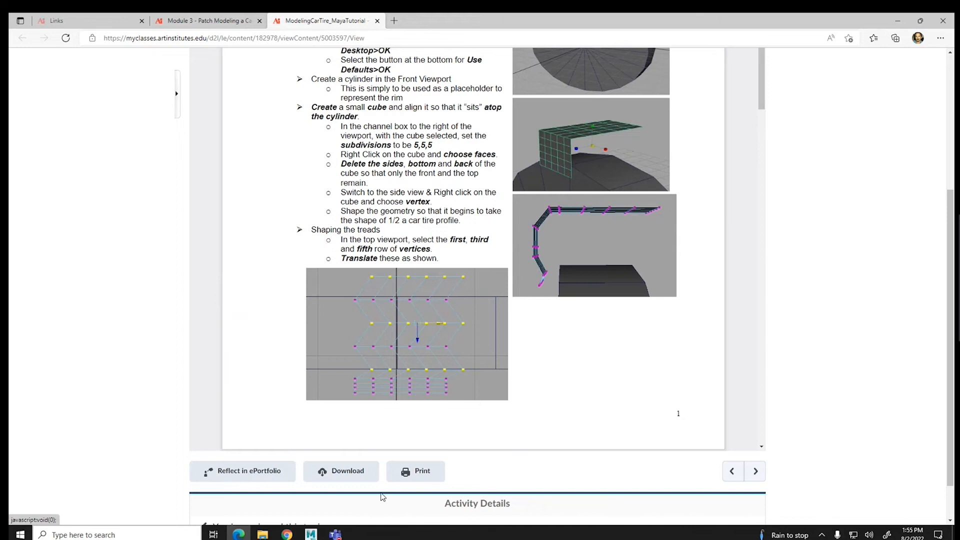
# Switch to Maya and frame the half-tire mesh in the maximized top view, ready for vertex selection
pyautogui.click(311, 534)
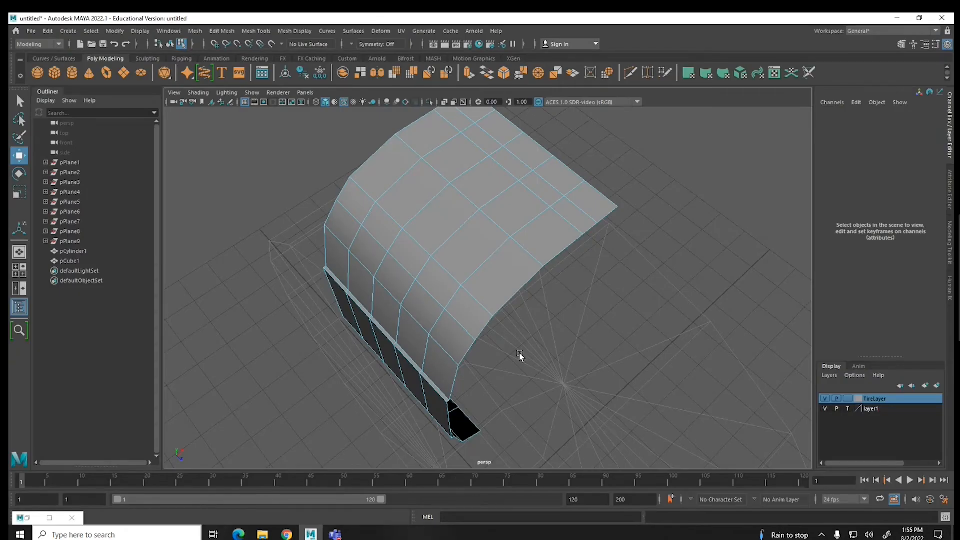
pyautogui.press('space')
pyautogui.press('space')
pyautogui.moveTo(389, 235); pyautogui.dragTo(515, 313)
pyautogui.press('f')
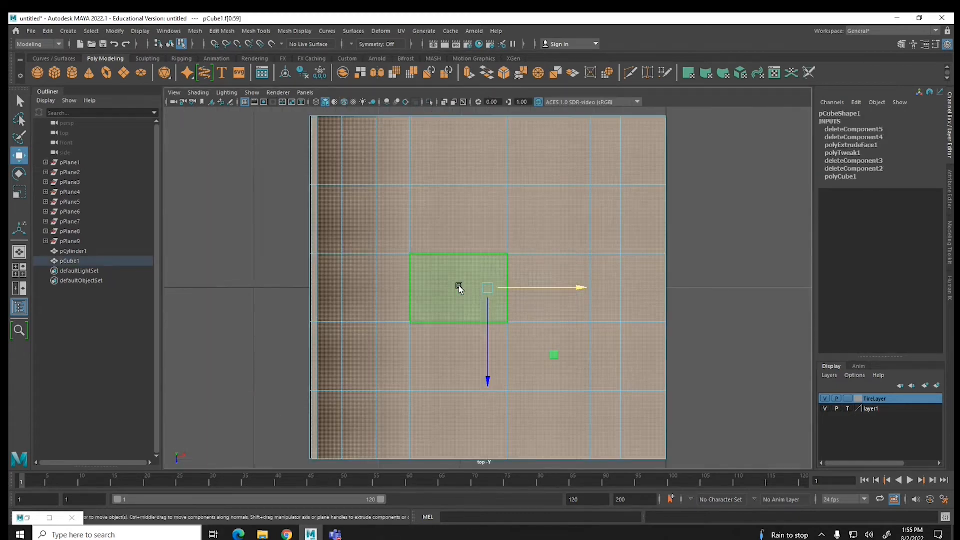
pyautogui.moveTo(433, 250); pyautogui.dragTo(394, 251, button='right')
pyautogui.click(381, 315)
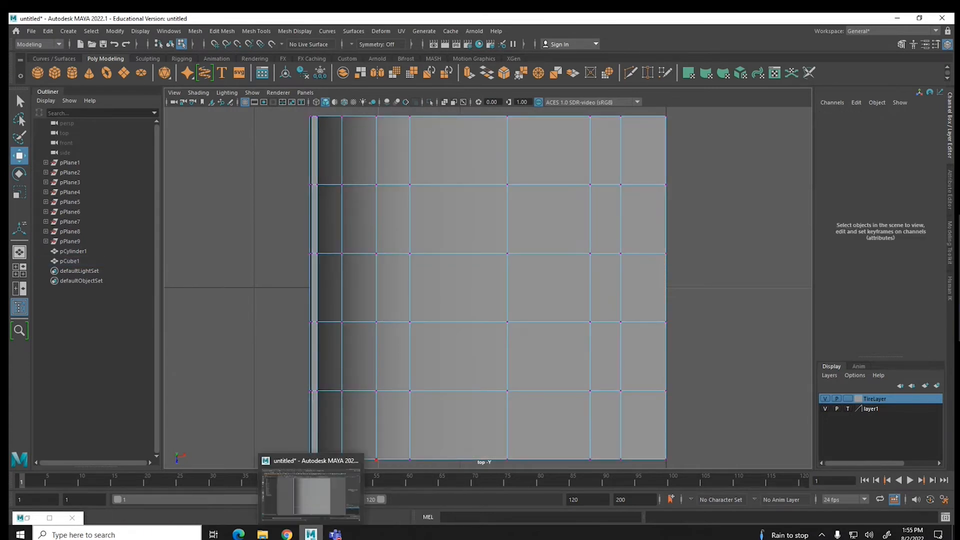
# Recheck the tread picture, then select three alternating lengthwise vertex columns on the tread and move them about -0.2 in Z to form a zigzag
pyautogui.click(238, 534)
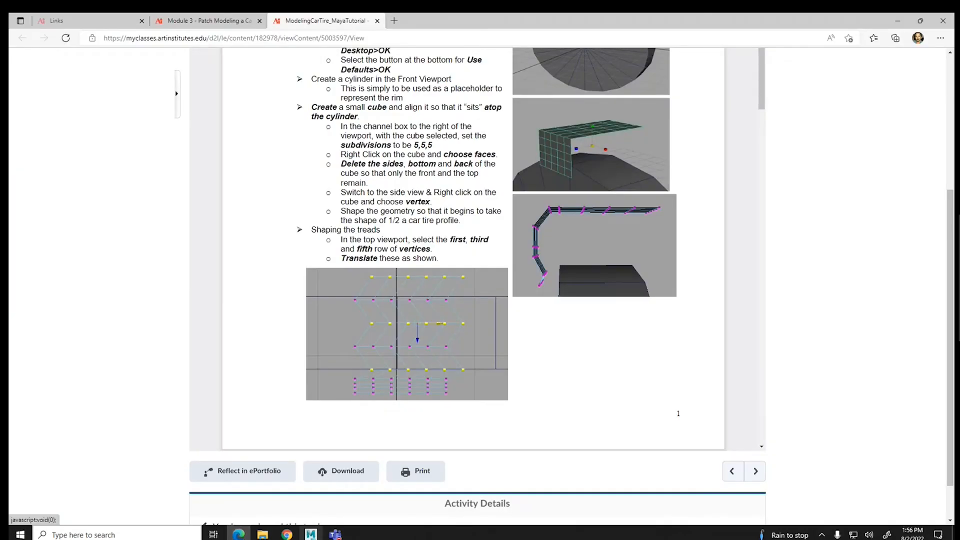
pyautogui.click(311, 534)
pyautogui.scroll(-5, 676, 250)
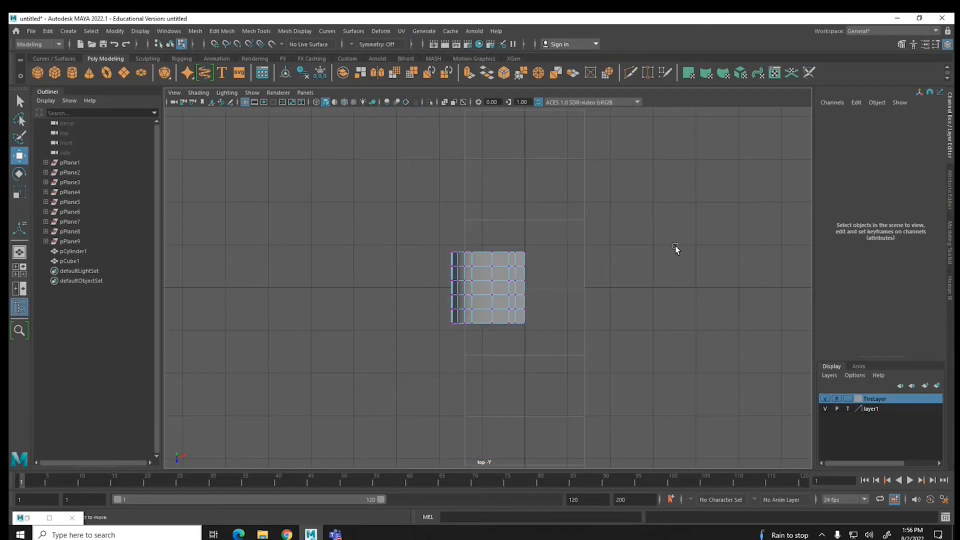
pyautogui.scroll(2, 655, 253)
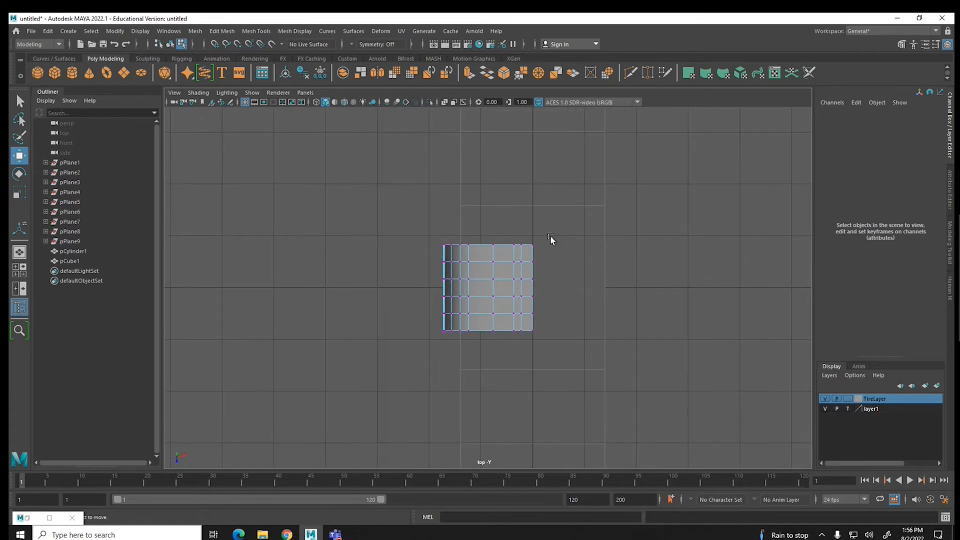
pyautogui.moveTo(525, 234); pyautogui.dragTo(560, 358)
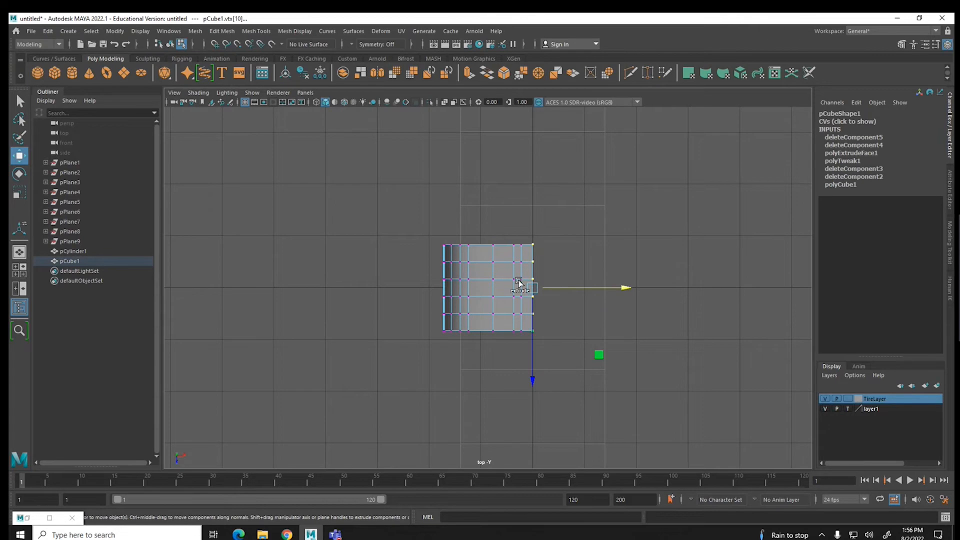
pyautogui.moveTo(502, 232); pyautogui.dragTo(517, 335)
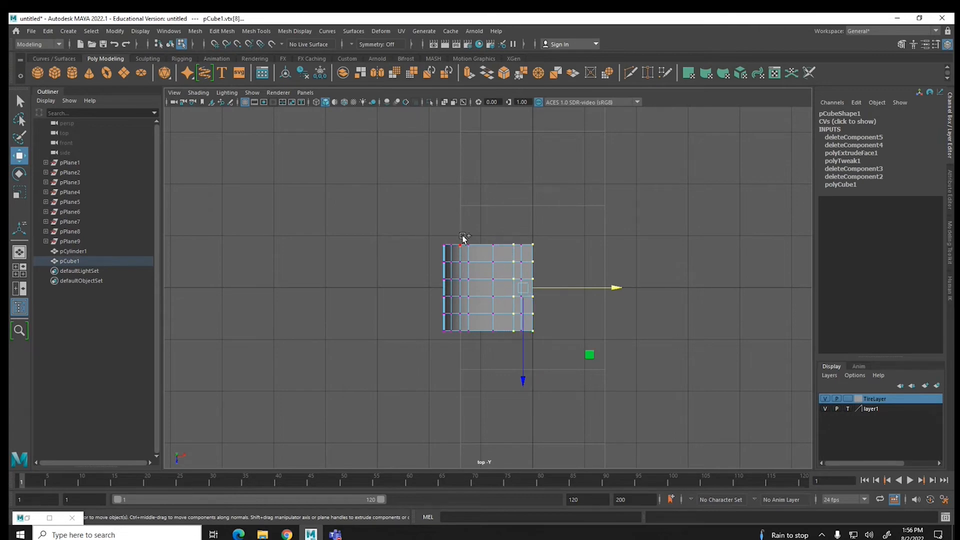
pyautogui.keyDown('shift'); pyautogui.moveTo(465, 239); pyautogui.dragTo(486, 349); pyautogui.keyUp('shift')
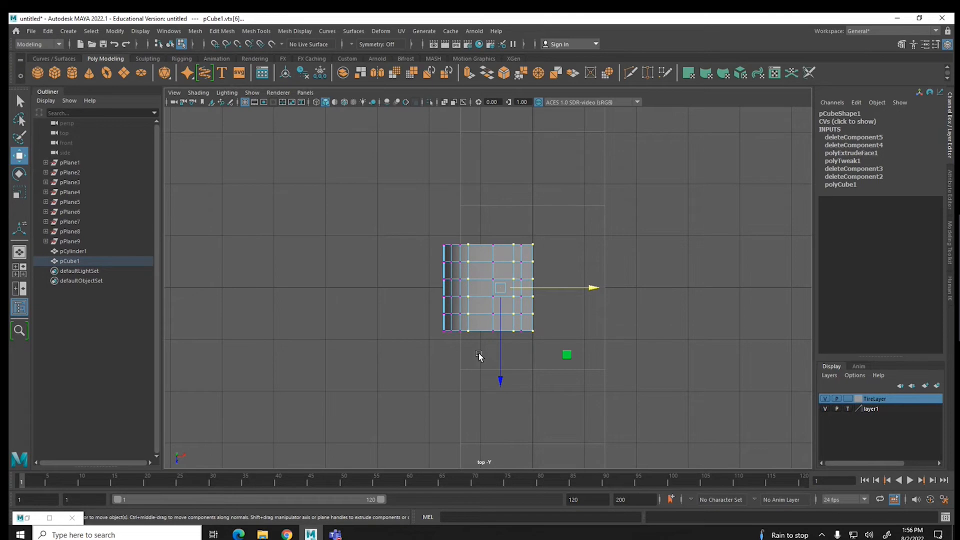
pyautogui.moveTo(500, 378); pyautogui.dragTo(500, 371)
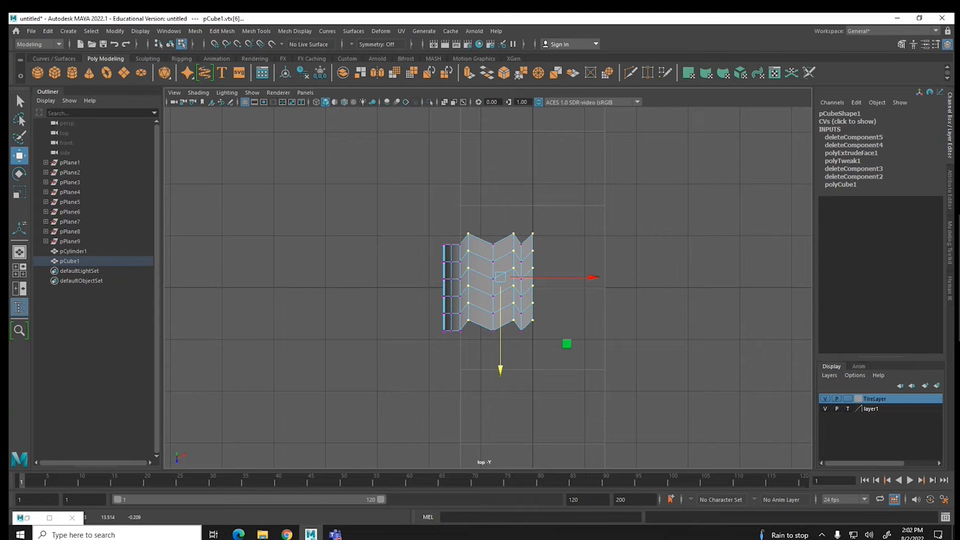
# Bevel the lengthwise edge loop in the middle of the wide tread area with a fraction of 0.1
pyautogui.scroll(5, 572, 334)
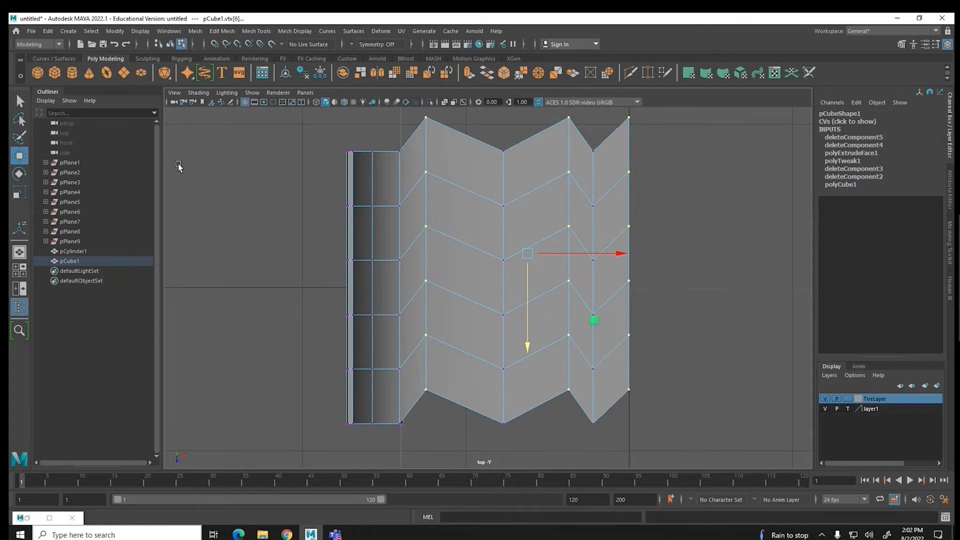
pyautogui.click(285, 187)
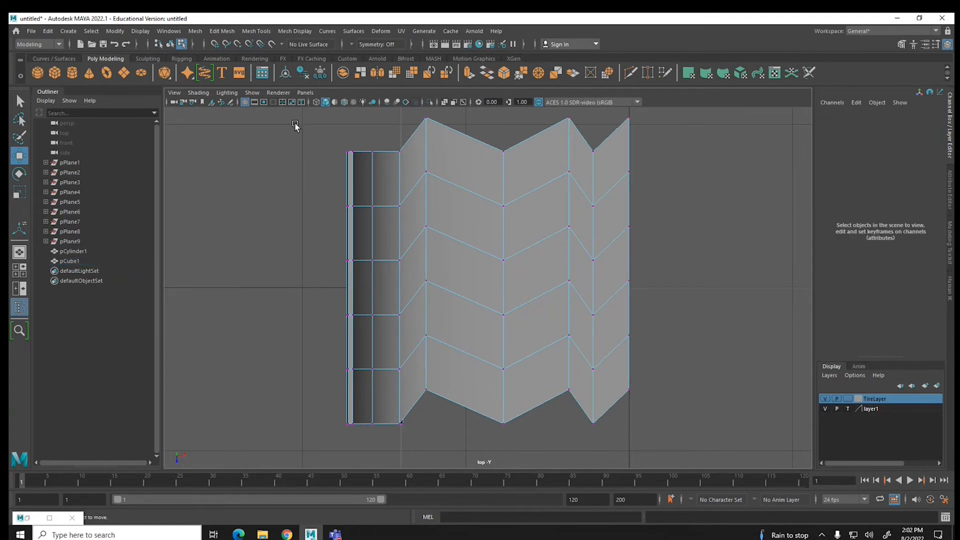
pyautogui.moveTo(475, 180); pyautogui.dragTo(473, 159, button='right')
pyautogui.click(503, 174)
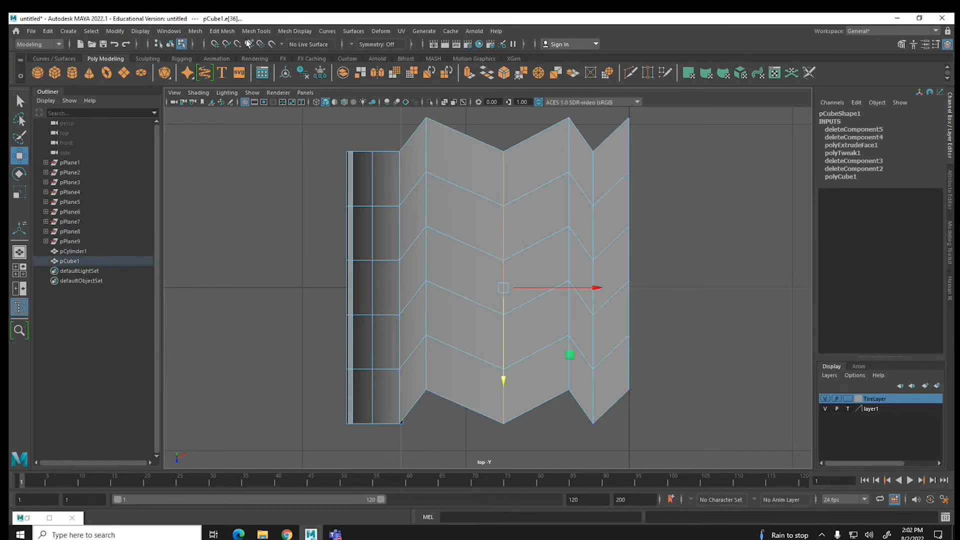
pyautogui.click(232, 34)
pyautogui.click(231, 68)
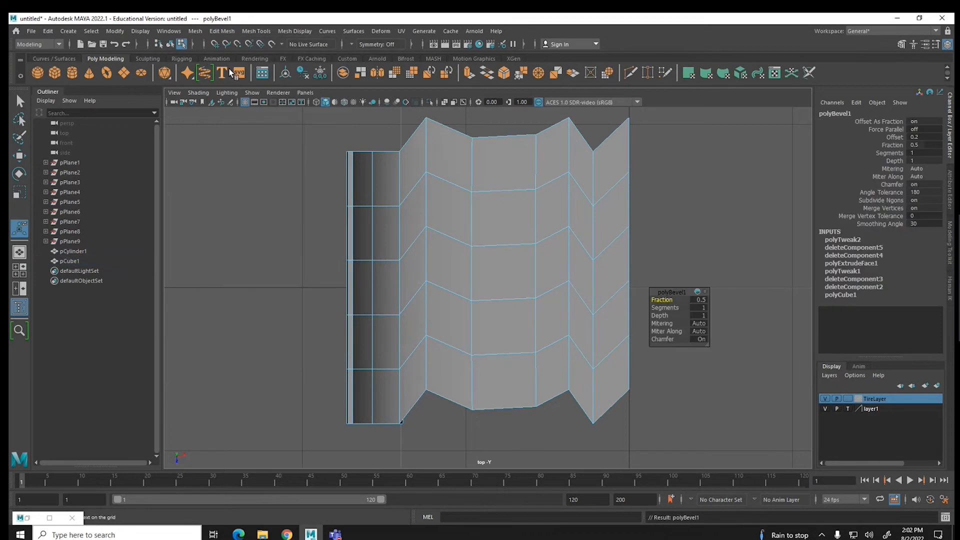
pyautogui.moveTo(670, 301); pyautogui.dragTo(661, 300)
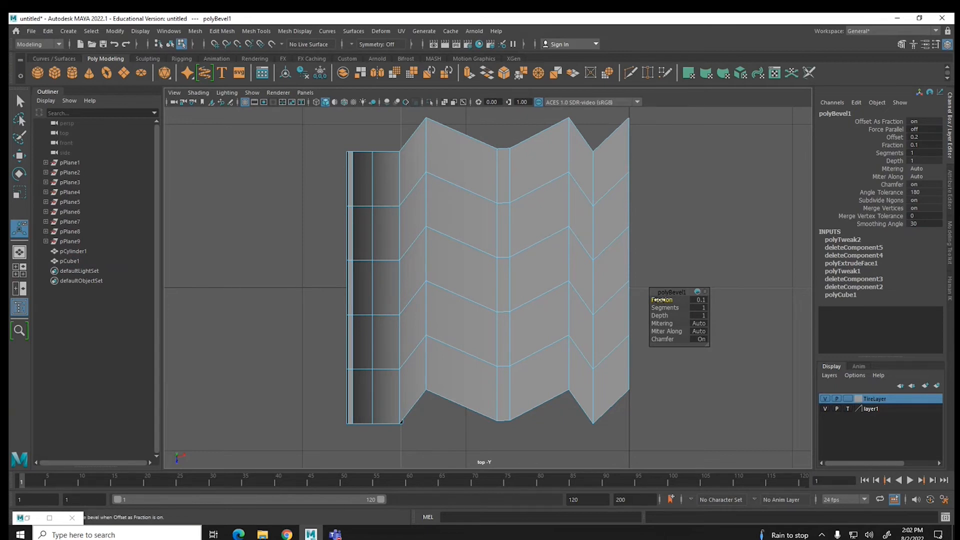
# Set the tire mesh to vertex selection and start the Multi-Cut tool
pyautogui.rightClick(448, 192)
pyautogui.moveTo(448, 196); pyautogui.dragTo(399, 194, button='right')
pyautogui.click(237, 30)
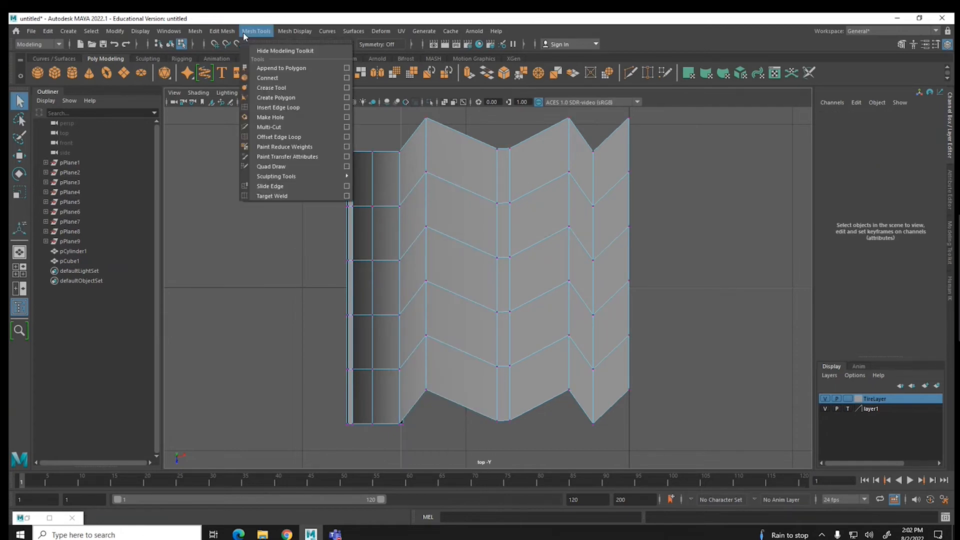
pyautogui.moveTo(279, 33)
pyautogui.click(264, 129)
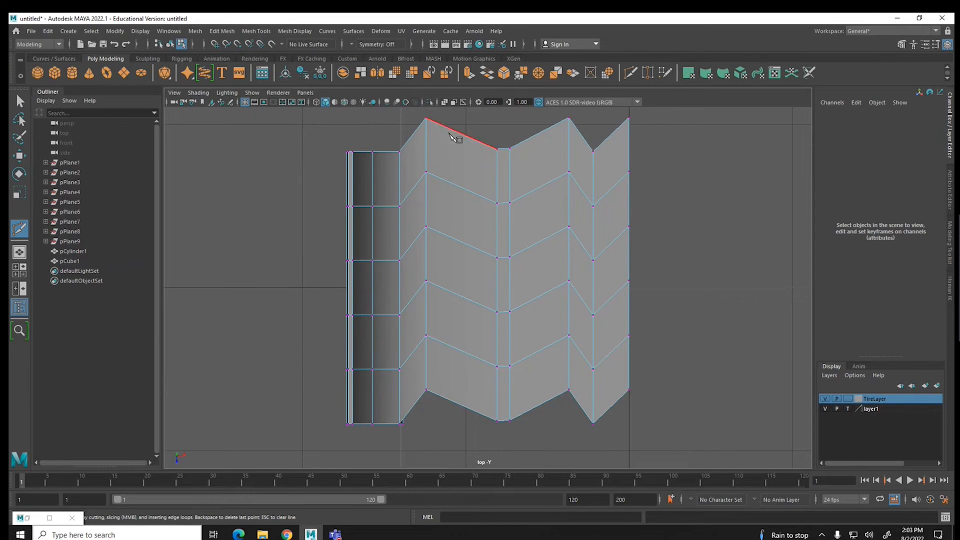
pyautogui.click(449, 129)
pyautogui.click(475, 194)
pyautogui.click(453, 238)
pyautogui.click(473, 302)
pyautogui.click(455, 348)
pyautogui.click(454, 402)
pyautogui.press('BackSpace')
pyautogui.press('BackSpace')
pyautogui.press('BackSpace')
pyautogui.click(454, 402)
pyautogui.hotkey('ctrl', 'z')
# Cut a straight lengthwise edge line through the wide tread column on the sidewall side of the beveled strip
pyautogui.click(467, 135)
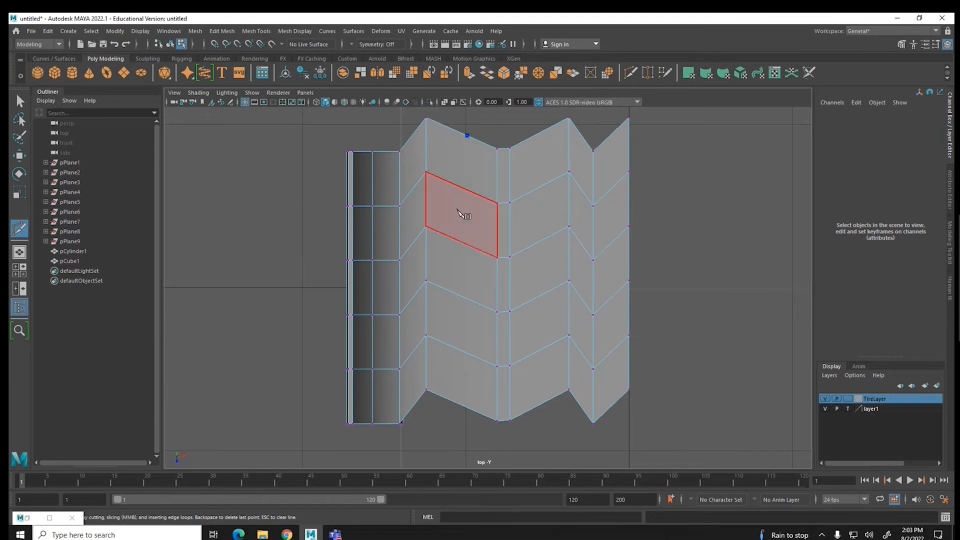
pyautogui.click(468, 409)
pyautogui.press('Return')
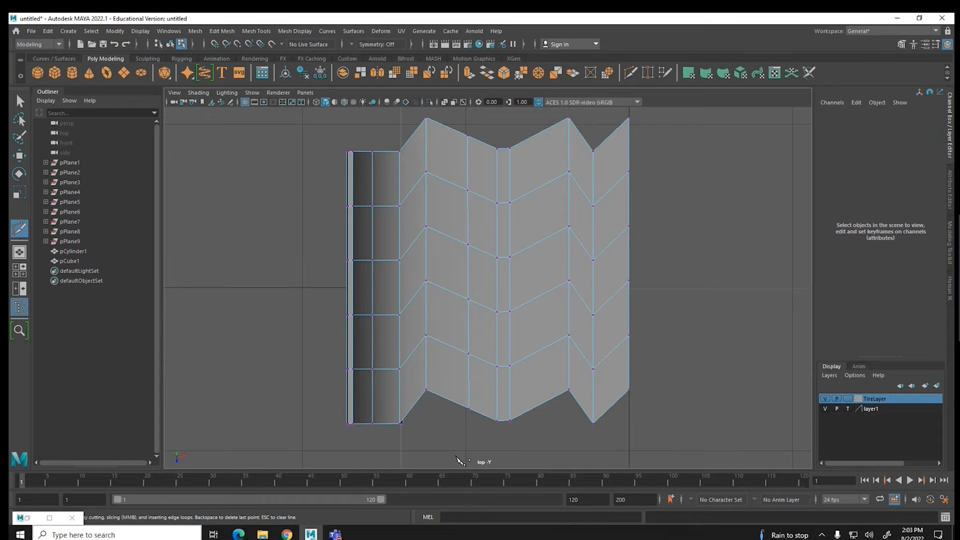
# Move the four inner vertices of the new cut line sideways in alternating directions to give it a zigzag shape
pyautogui.click(18, 156)
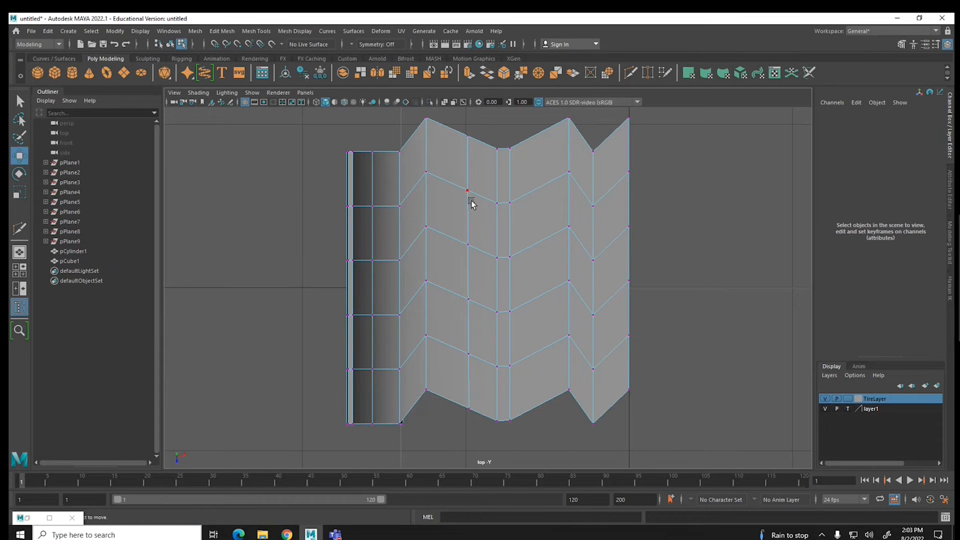
pyautogui.click(468, 191)
pyautogui.moveTo(540, 190); pyautogui.dragTo(525, 189)
pyautogui.click(468, 299)
pyautogui.moveTo(514, 298); pyautogui.dragTo(501, 299)
pyautogui.click(468, 353)
pyautogui.moveTo(514, 352); pyautogui.dragTo(523, 354)
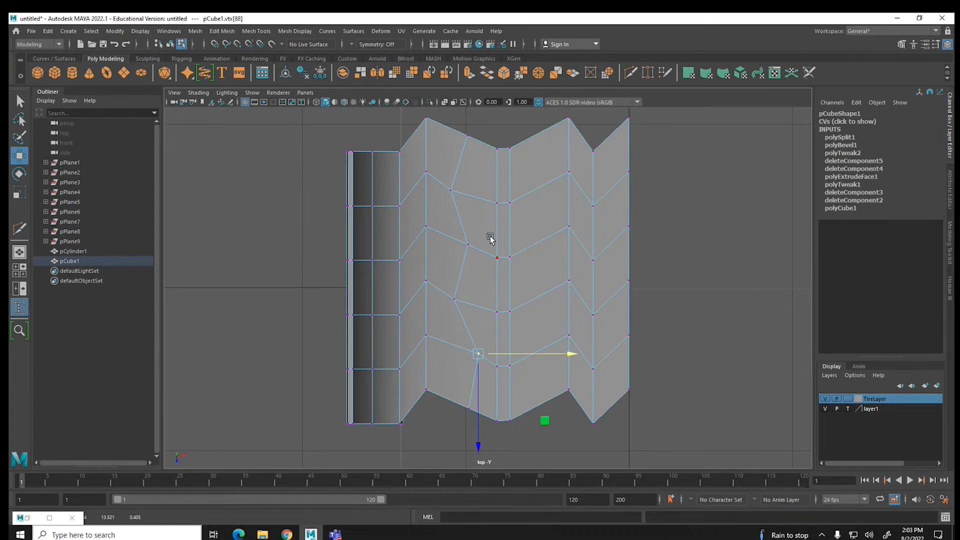
pyautogui.click(469, 245)
pyautogui.moveTo(510, 244); pyautogui.dragTo(515, 242)
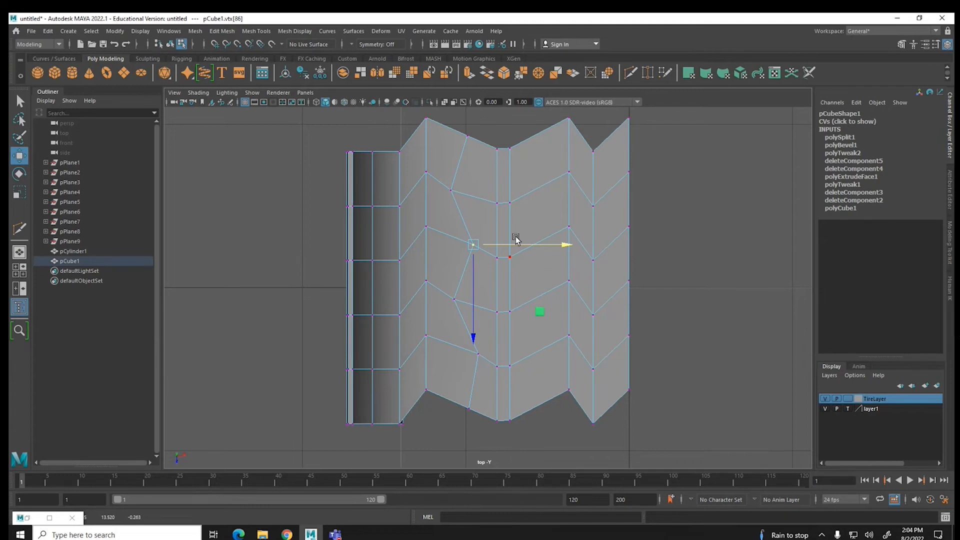
# Nudge the lower end vertex of the zigzag cut line sideways to align it with the opposite end vertex
pyautogui.click(469, 408)
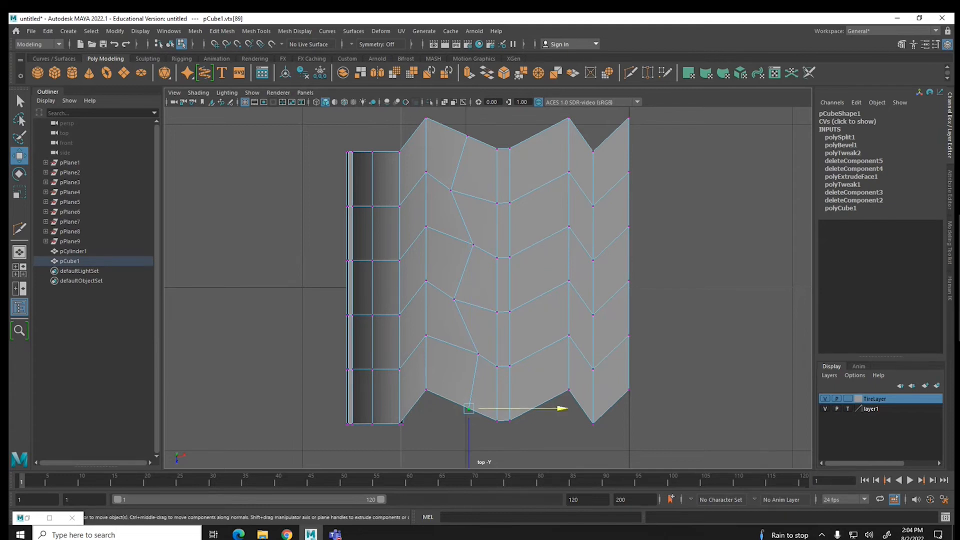
pyautogui.click(467, 135)
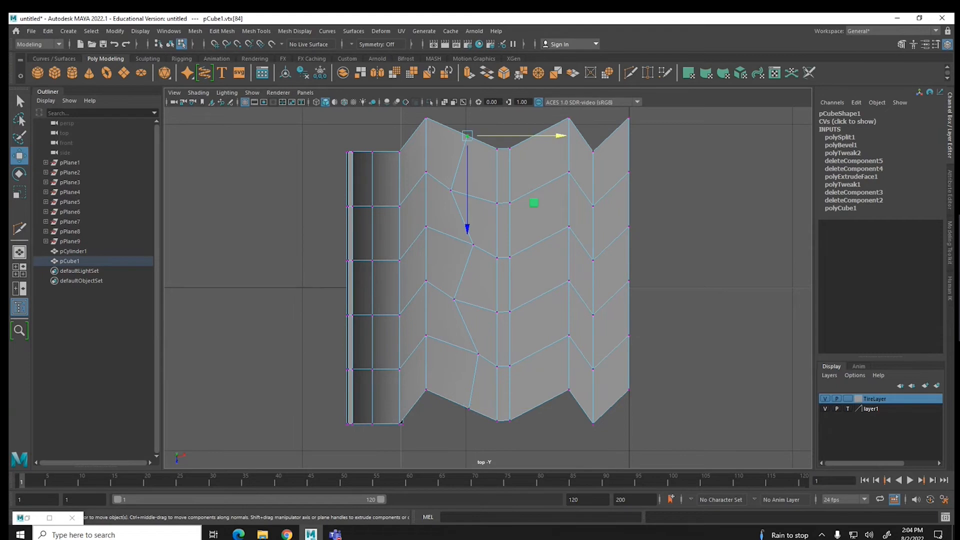
pyautogui.click(465, 432)
pyautogui.click(468, 408)
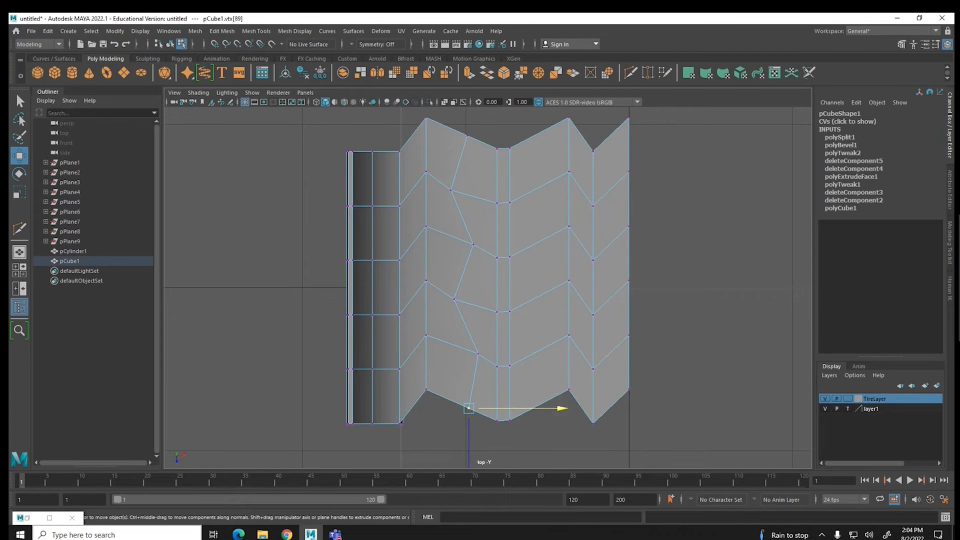
pyautogui.moveTo(561, 409); pyautogui.dragTo(558, 409)
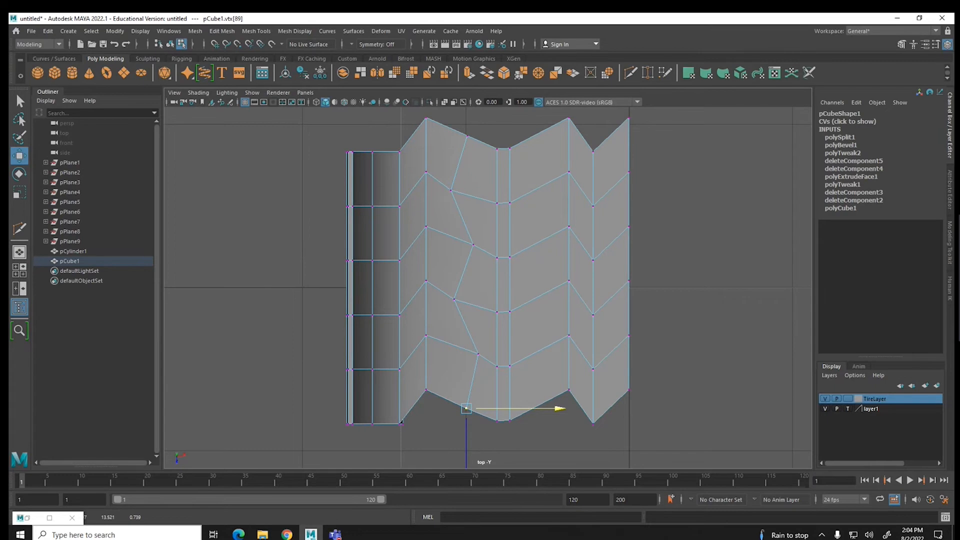
pyautogui.moveTo(520, 409); pyautogui.dragTo(507, 409)
pyautogui.moveTo(540, 408); pyautogui.dragTo(554, 409)
pyautogui.click(549, 440)
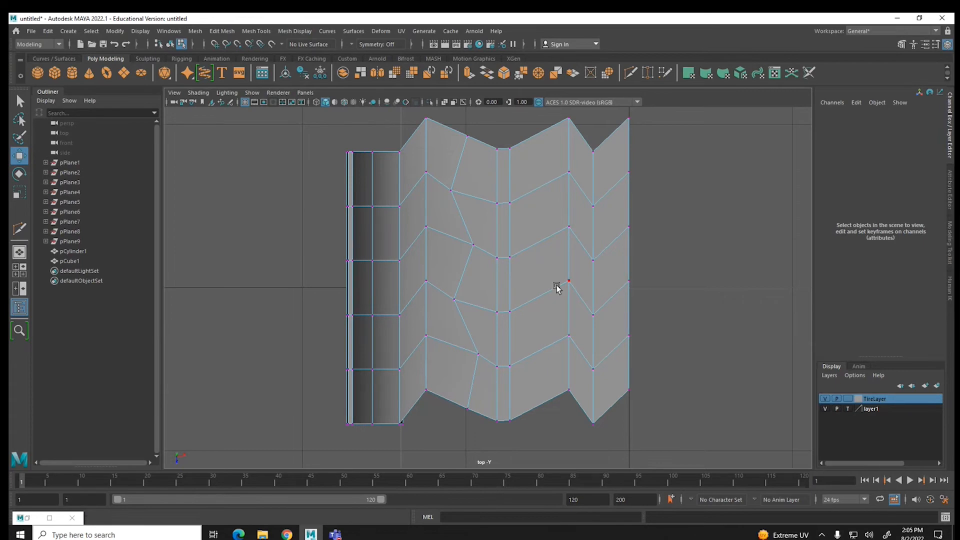
# In the perspective view, select the row of tread faces beside the beveled strip on the side away from the sidewall
pyautogui.press('space')
pyautogui.press('space')
pyautogui.keyDown('alt'); pyautogui.moveTo(534, 265); pyautogui.dragTo(503, 285); pyautogui.keyUp('alt')
pyautogui.keyDown('alt'); pyautogui.moveTo(510, 265); pyautogui.dragTo(550, 293, button='middle'); pyautogui.keyUp('alt')
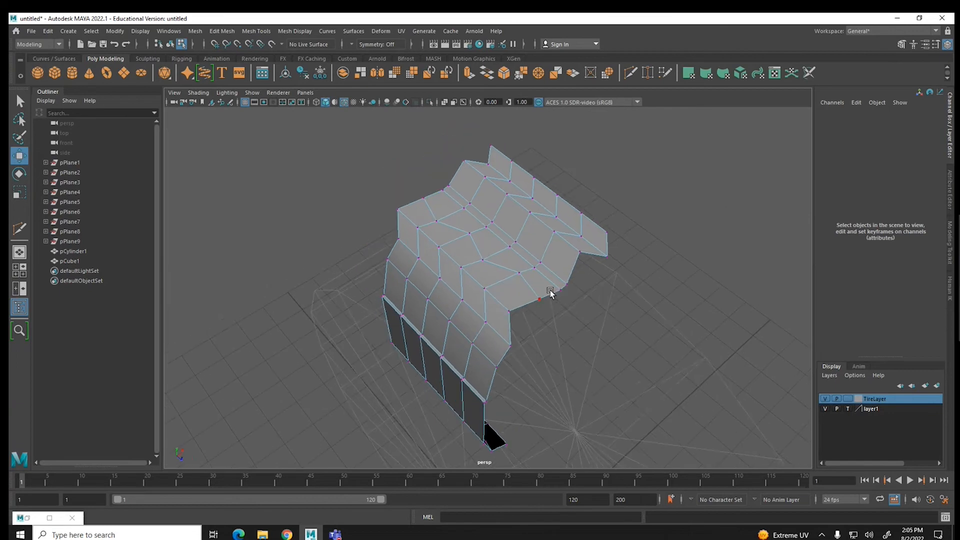
pyautogui.moveTo(510, 252); pyautogui.dragTo(508, 276, button='right')
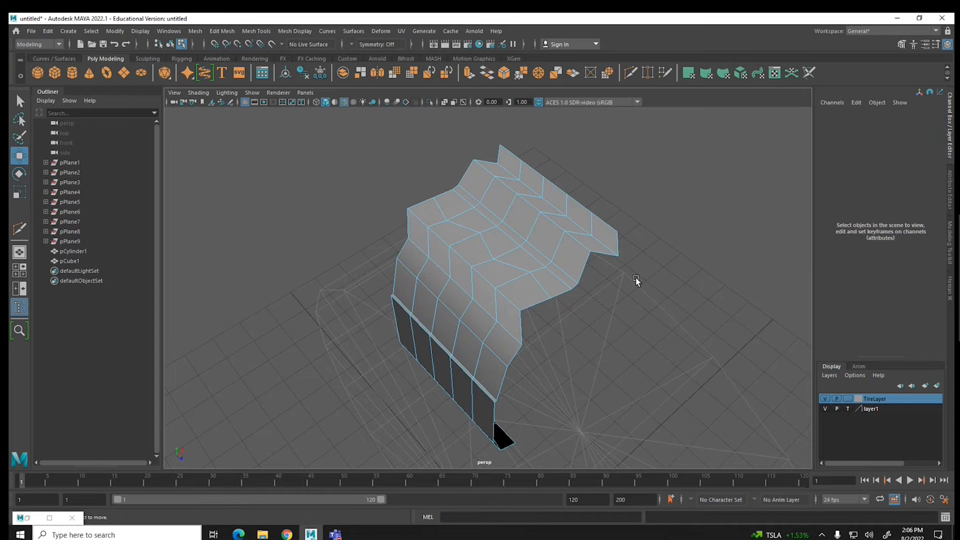
pyautogui.click(476, 180)
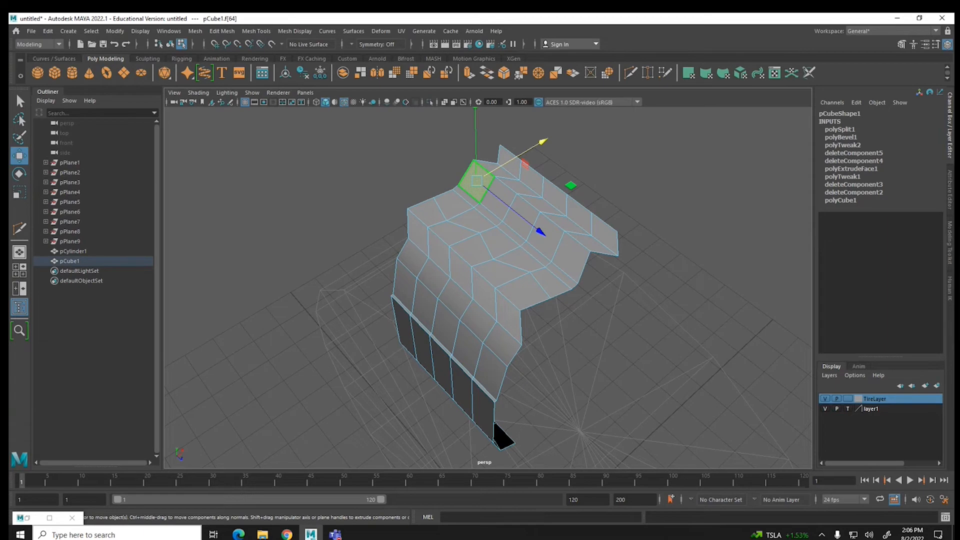
pyautogui.keyDown('shift'); pyautogui.click(508, 193); pyautogui.keyUp('shift')
pyautogui.keyDown('shift'); pyautogui.click(518, 203); pyautogui.keyUp('shift')
pyautogui.keyDown('shift'); pyautogui.click(541, 218); pyautogui.keyUp('shift')
pyautogui.keyDown('shift'); pyautogui.click(566, 238); pyautogui.keyUp('shift')
# Add the row of faces along the tread's open outer edge to the selection
pyautogui.keyDown('shift'); pyautogui.click(513, 155); pyautogui.keyUp('shift')
pyautogui.keyDown('shift'); pyautogui.click(542, 188); pyautogui.keyUp('shift')
pyautogui.keyDown('shift'); pyautogui.click(573, 207); pyautogui.keyUp('shift')
pyautogui.keyDown('shift'); pyautogui.click(600, 229); pyautogui.keyUp('shift')
pyautogui.keyDown('shift'); pyautogui.click(550, 190); pyautogui.keyUp('shift')
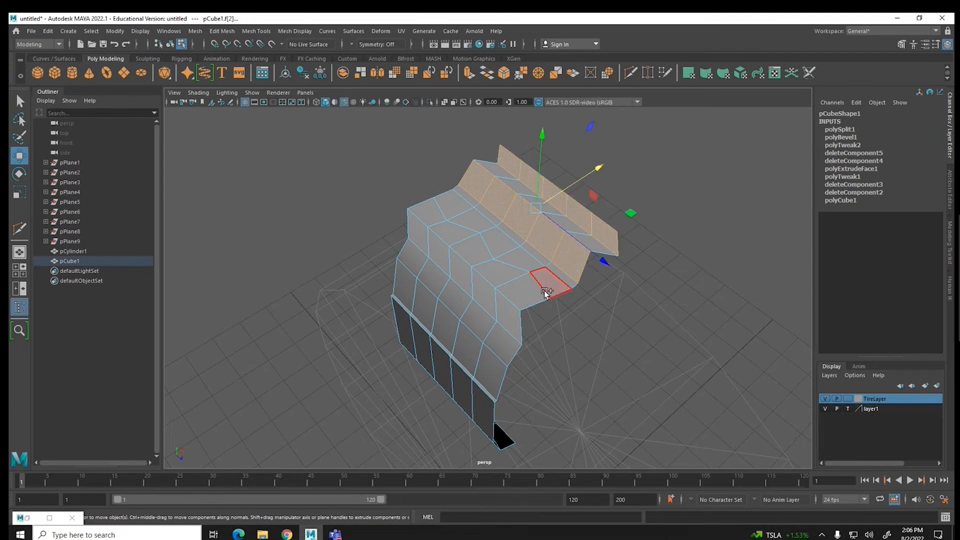
# Add the alternating faces on both sides of the zigzag cut line to the tread face selection
pyautogui.keyDown('shift'); pyautogui.click(462, 212); pyautogui.keyUp('shift')
pyautogui.keyDown('shift'); pyautogui.click(495, 241); pyautogui.keyUp('shift')
pyautogui.keyDown('shift'); pyautogui.click(548, 289); pyautogui.keyUp('shift')
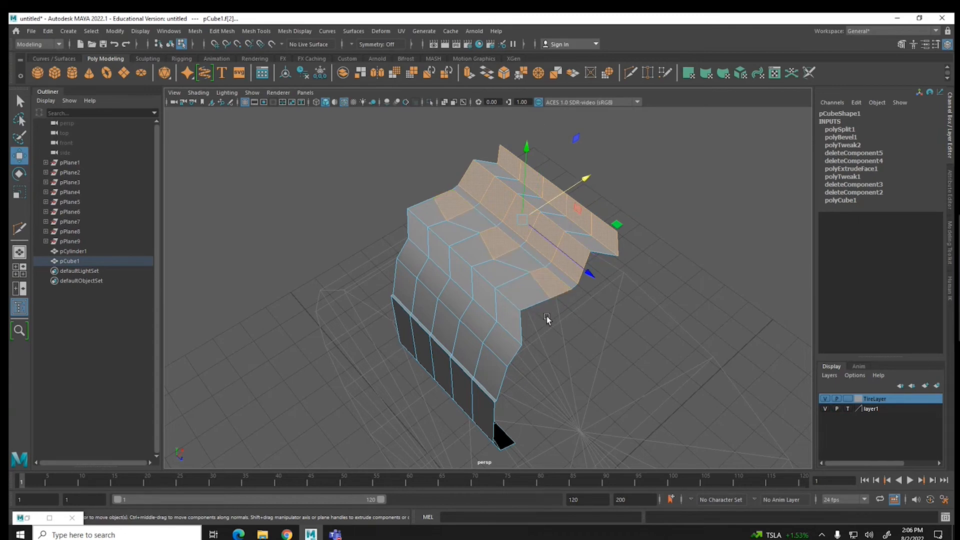
pyautogui.keyDown('shift'); pyautogui.click(492, 272); pyautogui.keyUp('shift')
pyautogui.keyDown('shift'); pyautogui.click(467, 249); pyautogui.keyUp('shift')
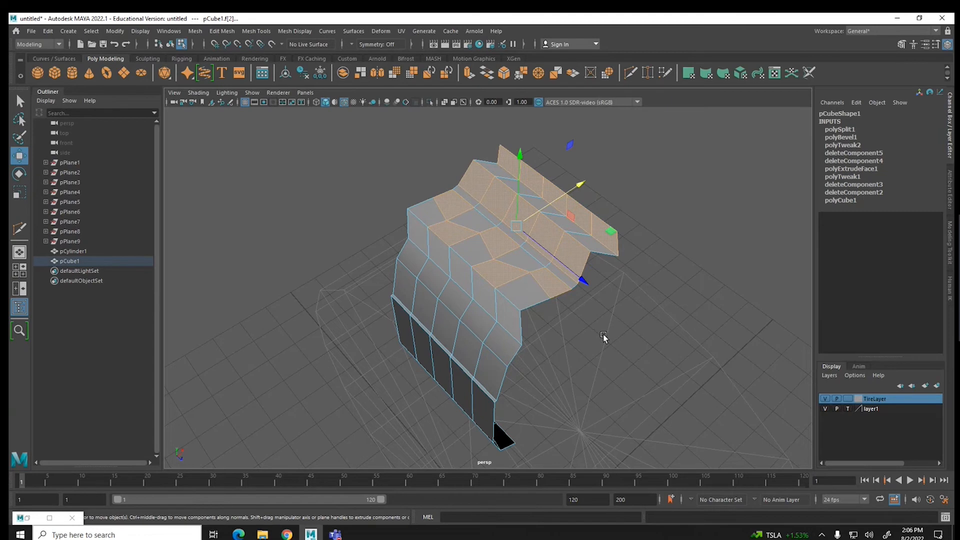
# Extrude the selected tread faces together and raise them outward to a local Z translation of about 0.124
pyautogui.keyDown('alt'); pyautogui.moveTo(600, 339); pyautogui.dragTo(559, 349); pyautogui.keyUp('alt')
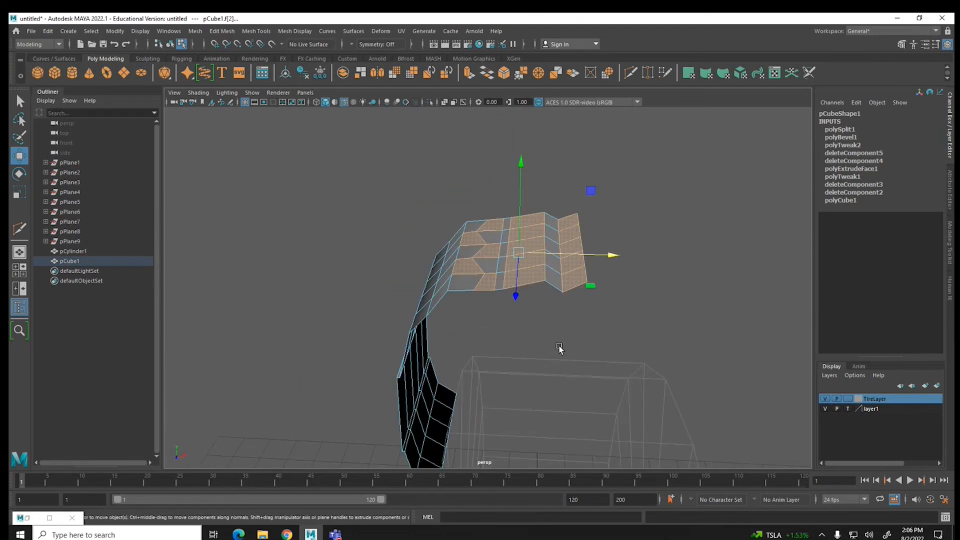
pyautogui.click(222, 31)
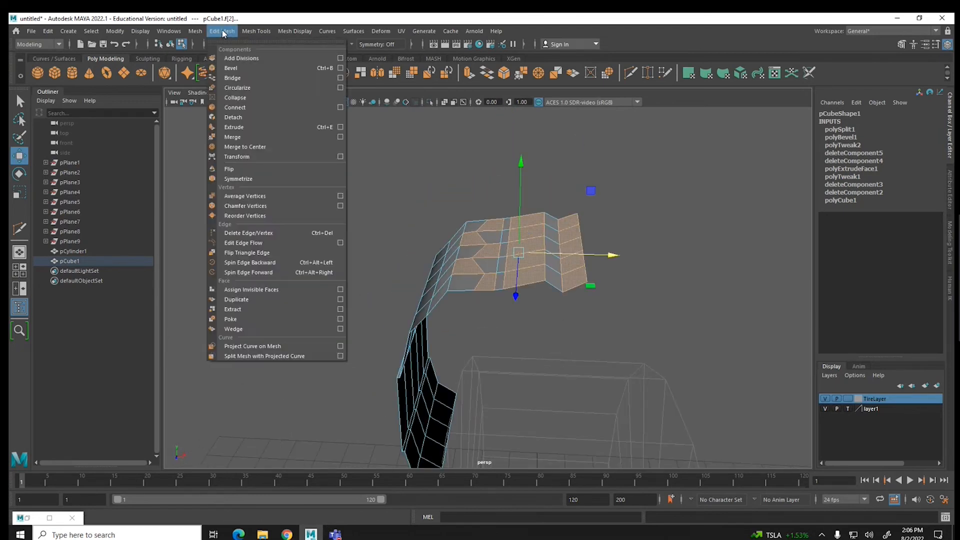
pyautogui.click(229, 127)
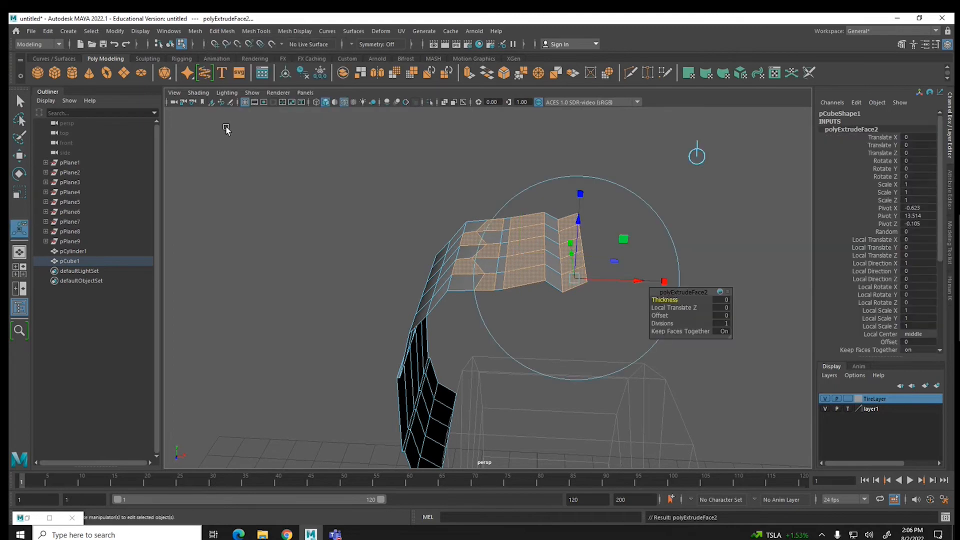
pyautogui.moveTo(576, 217); pyautogui.dragTo(577, 214)
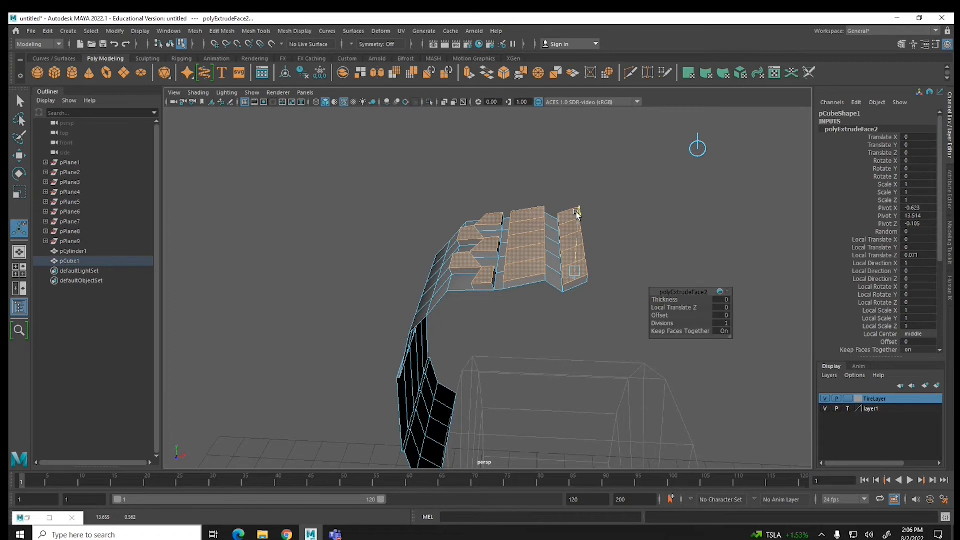
pyautogui.moveTo(577, 214); pyautogui.dragTo(576, 210)
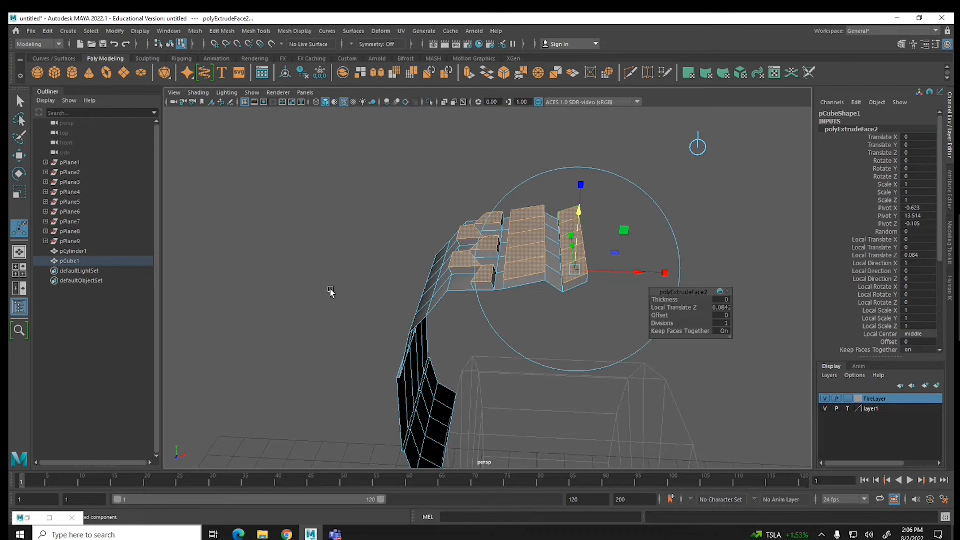
pyautogui.keyDown('alt'); pyautogui.moveTo(322, 289); pyautogui.dragTo(326, 270); pyautogui.keyUp('alt')
pyautogui.moveTo(597, 156); pyautogui.dragTo(597, 156)
pyautogui.keyDown('alt'); pyautogui.moveTo(398, 187); pyautogui.dragTo(380, 225); pyautogui.keyUp('alt')
pyautogui.keyDown('alt'); pyautogui.moveTo(357, 221); pyautogui.dragTo(406, 220); pyautogui.keyUp('alt')
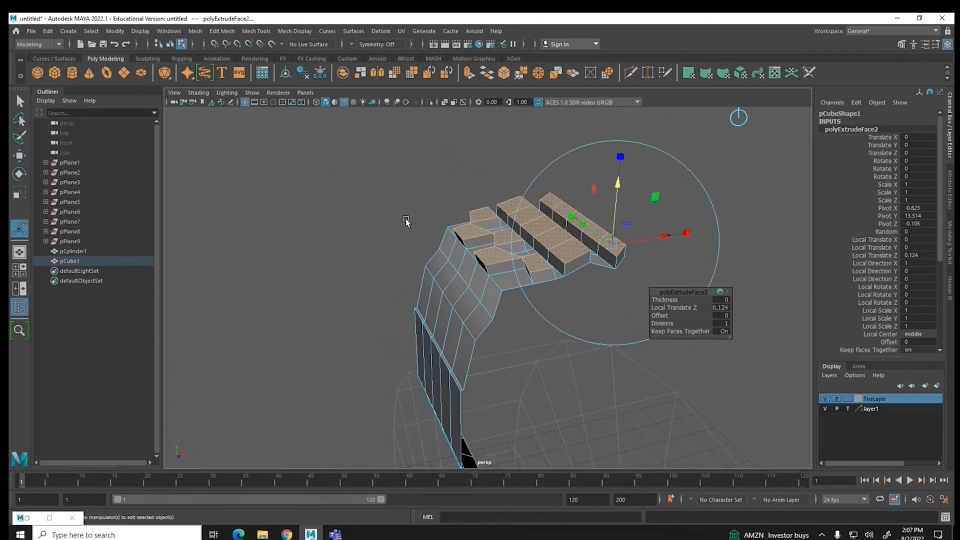
pyautogui.click(428, 229)
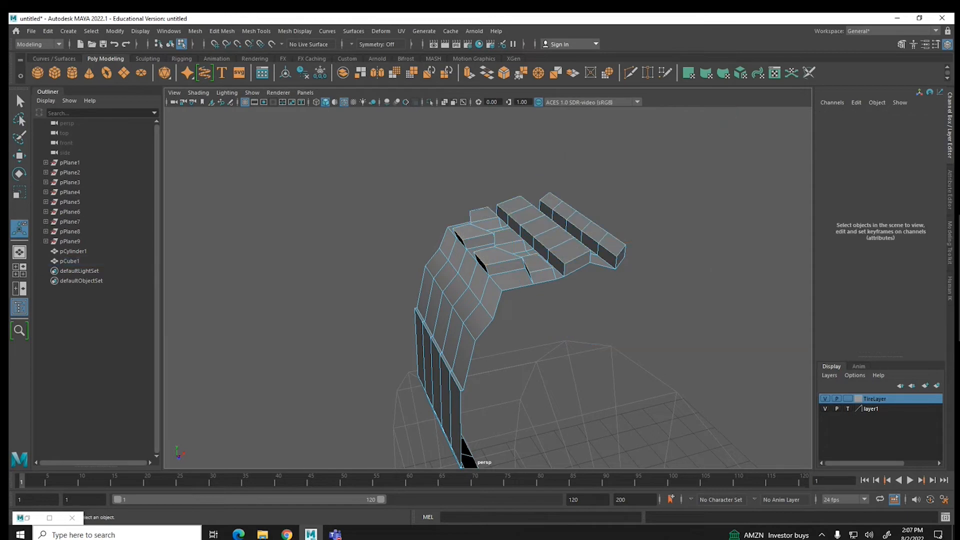
# Delete the end-cap faces of the extruded tread blocks at the near open end of the tire section
pyautogui.click(543, 276)
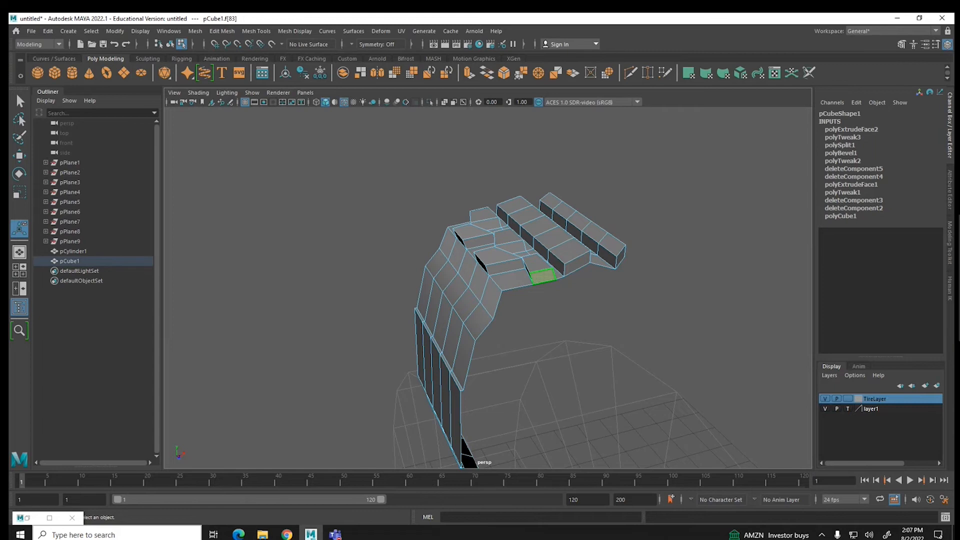
pyautogui.click(620, 258)
pyautogui.click(578, 264)
pyautogui.click(541, 277)
pyautogui.click(605, 272)
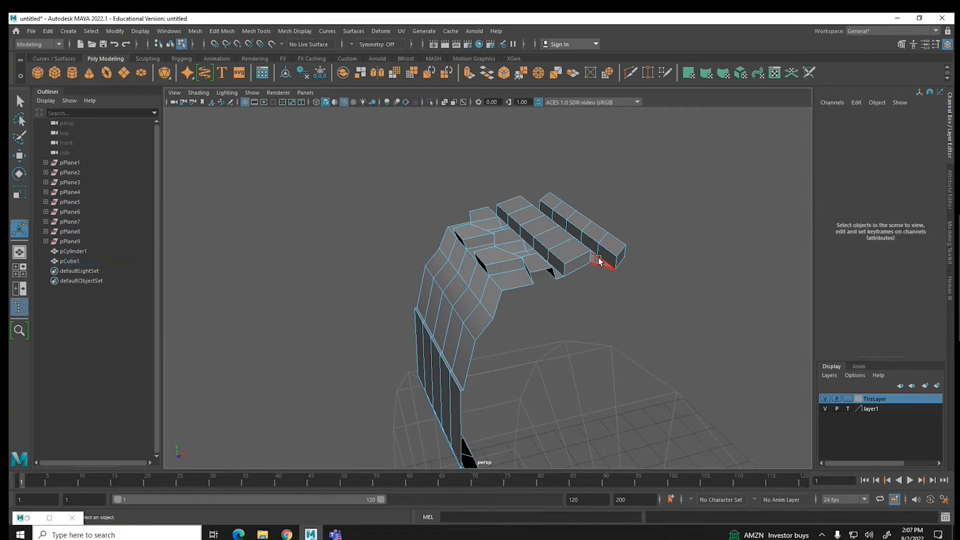
pyautogui.click(577, 259)
pyautogui.click(632, 274)
# Delete the matching end-cap faces of the extruded tread blocks at the opposite open end of the section
pyautogui.keyDown('alt'); pyautogui.moveTo(661, 294); pyautogui.dragTo(430, 270); pyautogui.keyUp('alt')
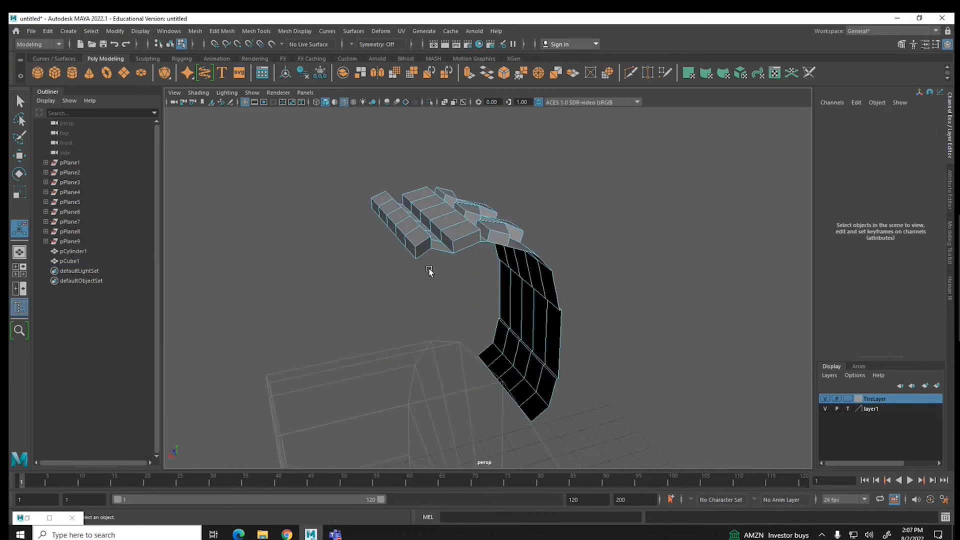
pyautogui.click(423, 248)
pyautogui.click(461, 242)
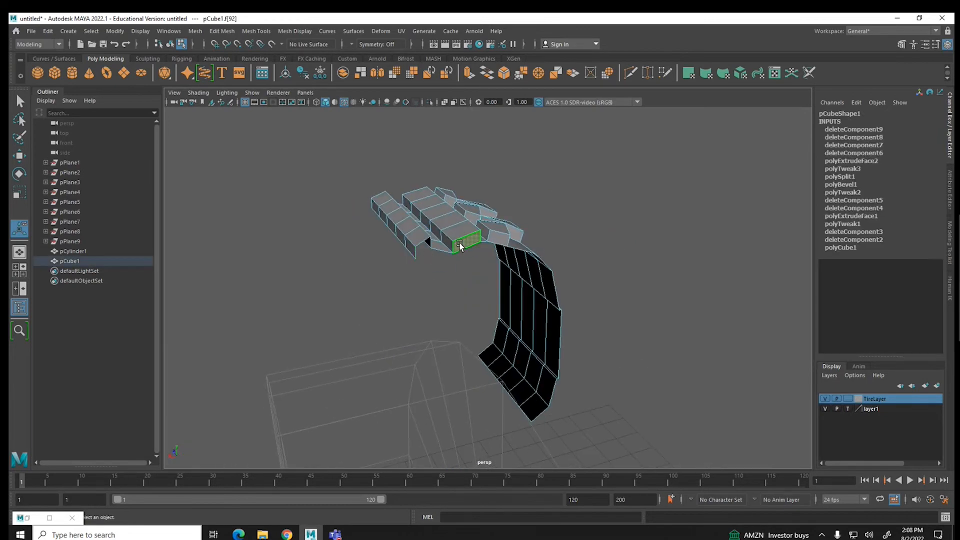
pyautogui.click(465, 280)
pyautogui.click(495, 250)
pyautogui.click(465, 288)
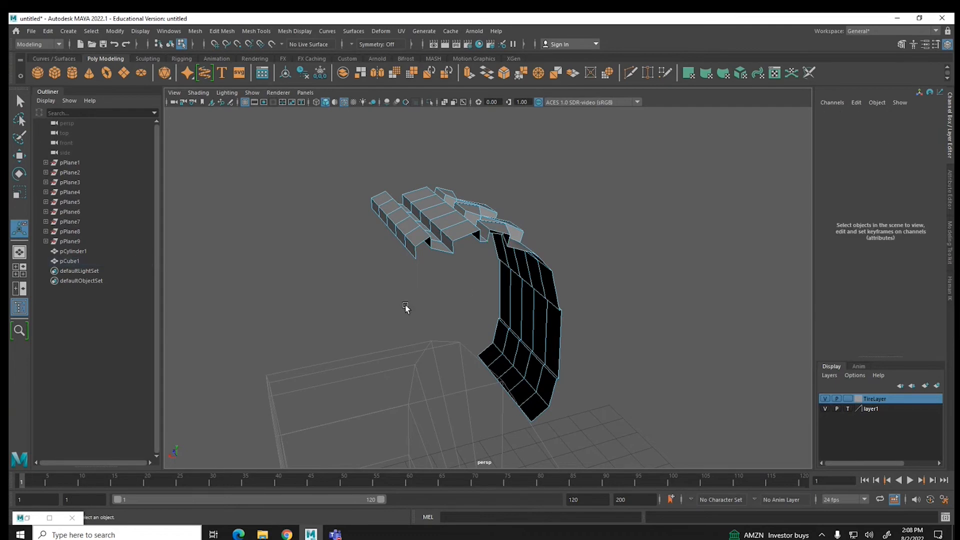
# Select the second and fourth top faces of the raised middle tread row beside the zigzag blocks
pyautogui.keyDown('alt'); pyautogui.moveTo(399, 311); pyautogui.dragTo(640, 322); pyautogui.keyUp('alt')
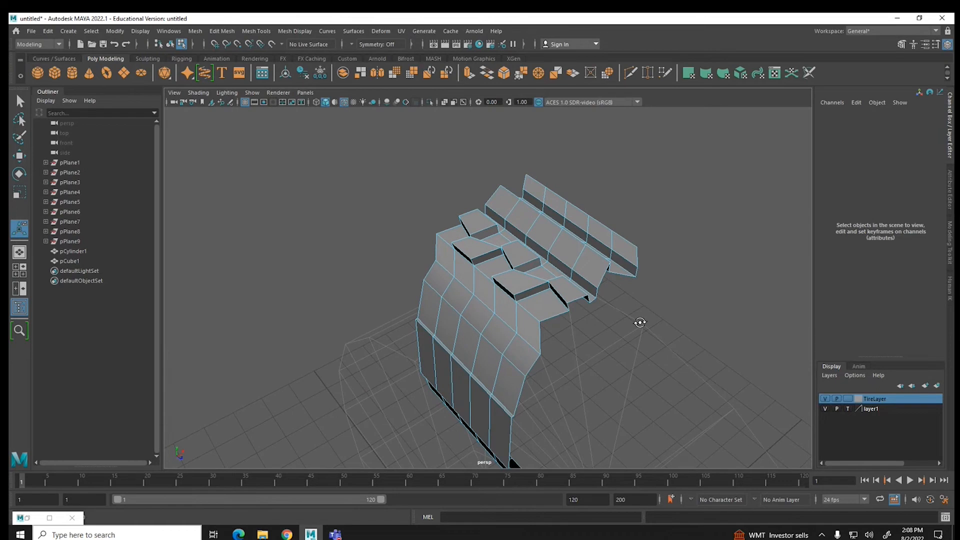
pyautogui.keyDown('alt'); pyautogui.moveTo(550, 242); pyautogui.dragTo(523, 248); pyautogui.keyUp('alt')
pyautogui.click(546, 253)
pyautogui.keyDown('shift'); pyautogui.click(528, 219); pyautogui.keyUp('shift')
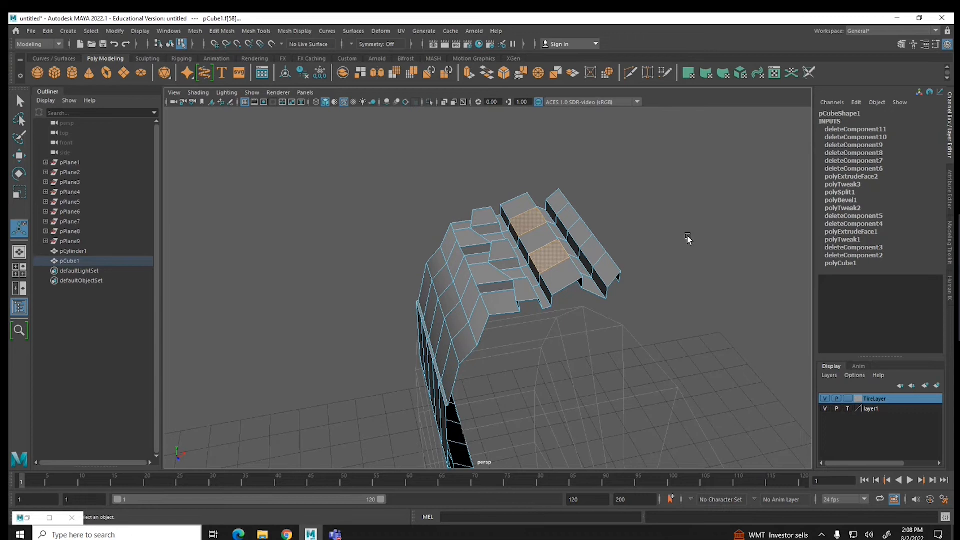
pyautogui.click(222, 31)
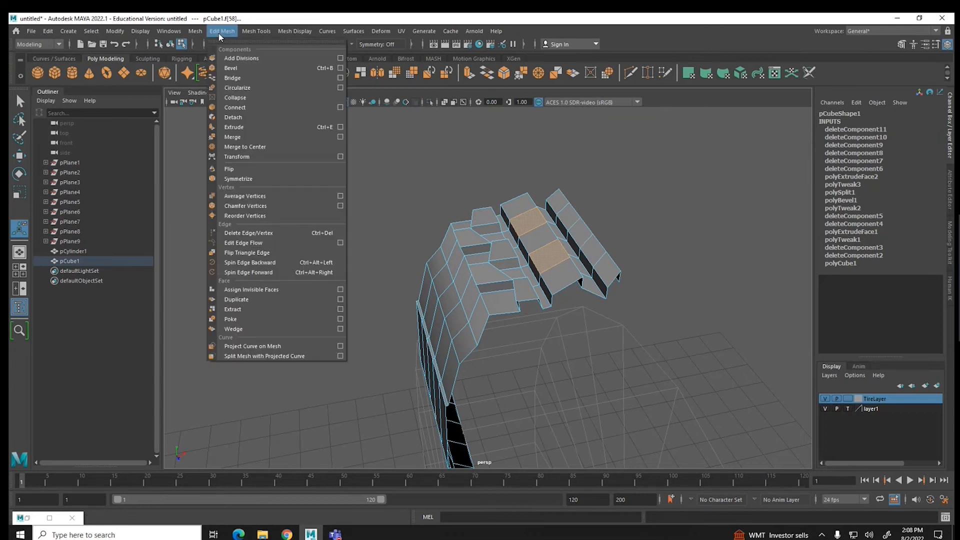
pyautogui.click(235, 127)
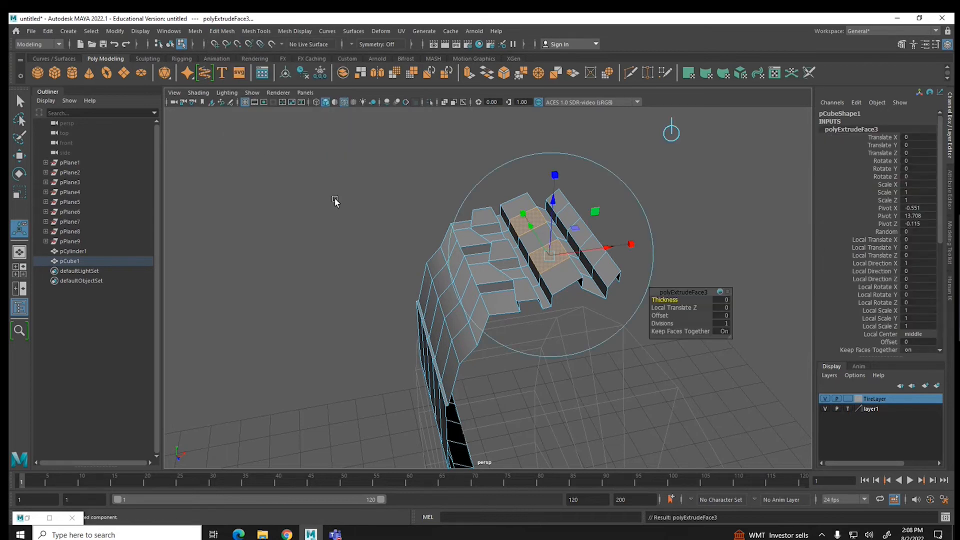
pyautogui.press('r')
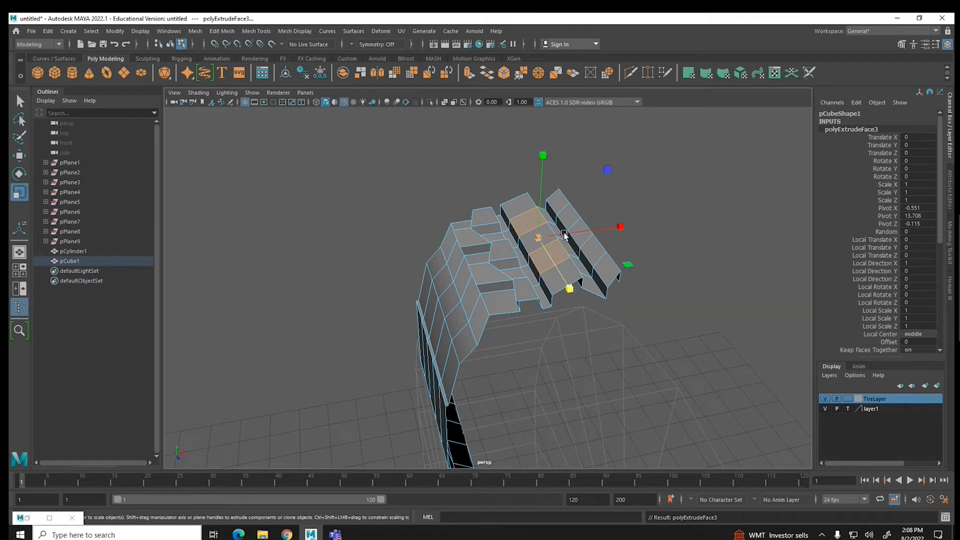
pyautogui.moveTo(620, 227); pyautogui.dragTo(597, 230)
pyautogui.moveTo(582, 292)
pyautogui.mouseDown()
pyautogui.moveTo(558, 269)
pyautogui.moveTo(574, 308)
pyautogui.mouseUp()
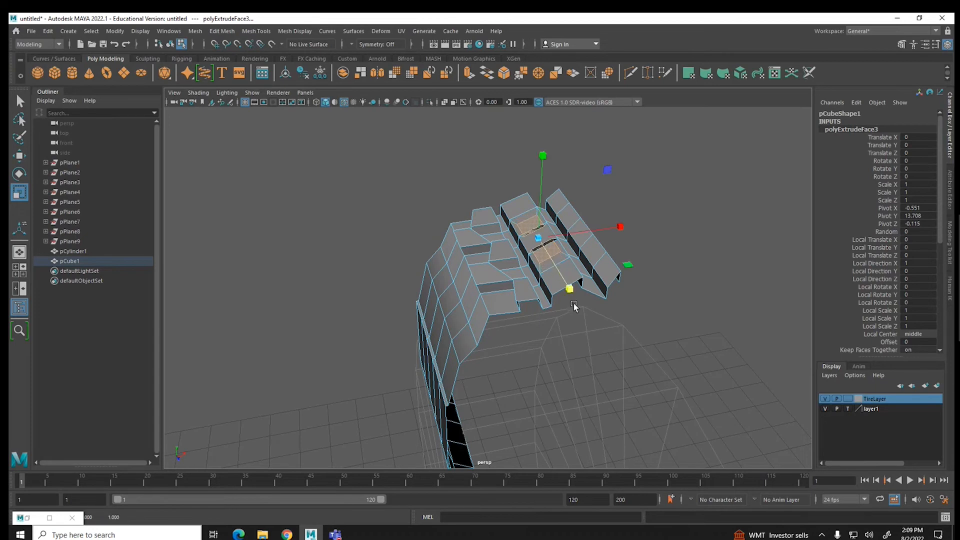
pyautogui.hotkey('ctrl', 'z')
pyautogui.hotkey('ctrl', 'z')
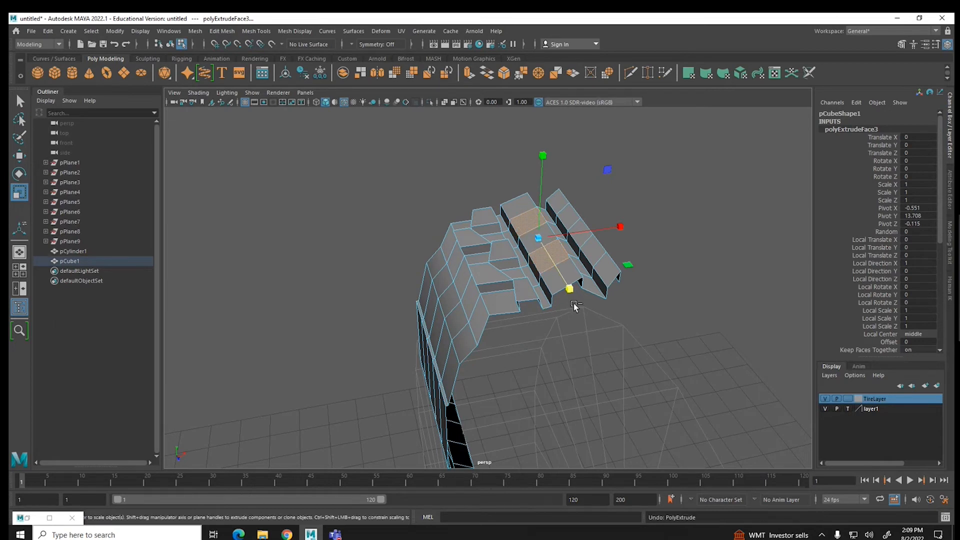
pyautogui.hotkey('ctrl', 'z')
# Extrude the two selected middle-row faces in place and scale them inward individually along their local axes
pyautogui.click(220, 33)
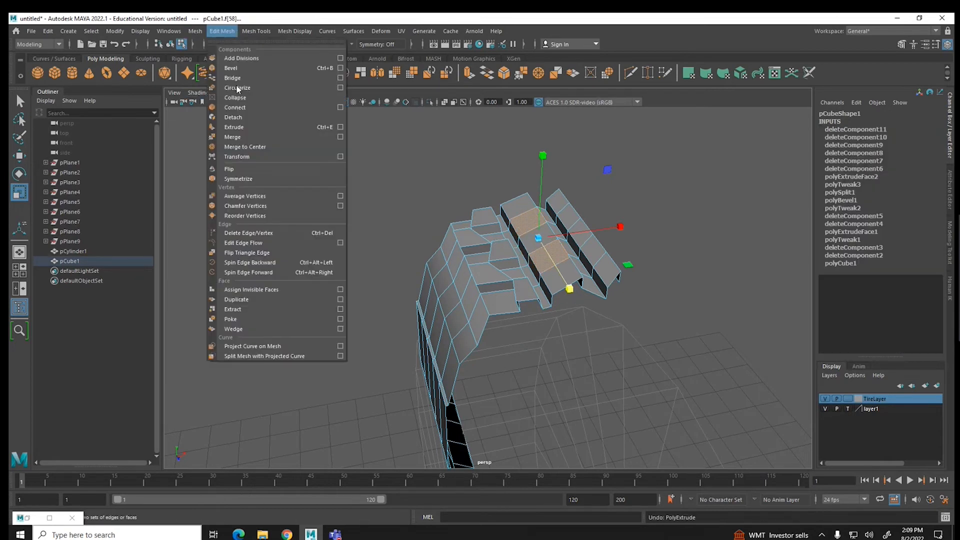
pyautogui.click(240, 127)
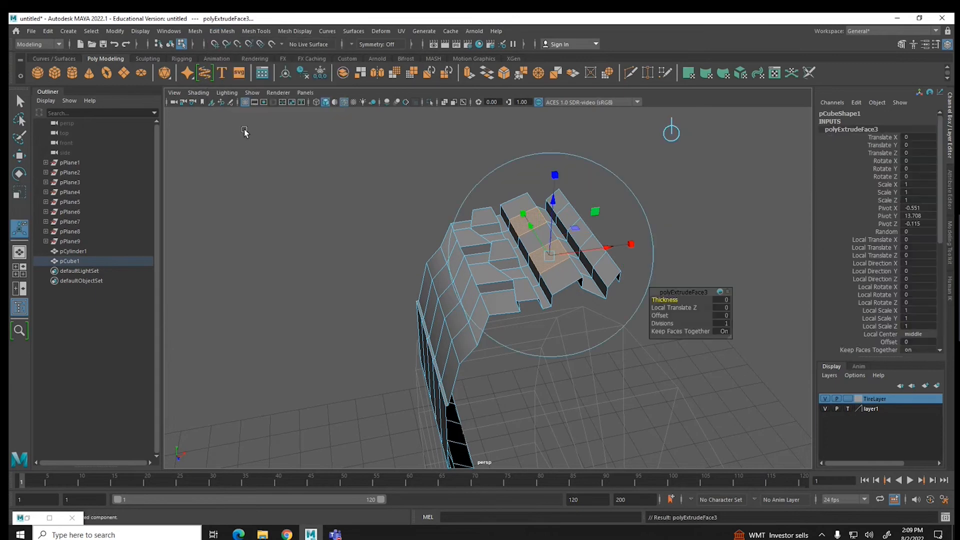
pyautogui.moveTo(523, 215); pyautogui.dragTo(531, 226)
pyautogui.moveTo(625, 245); pyautogui.dragTo(598, 256)
# Extrude the two inset faces again and push them inward by about 0.073 to form recessed pockets
pyautogui.scroll(2, 554, 306)
pyautogui.keyDown('alt'); pyautogui.moveTo(554, 309); pyautogui.dragTo(514, 295); pyautogui.keyUp('alt')
pyautogui.scroll(-2, 464, 283)
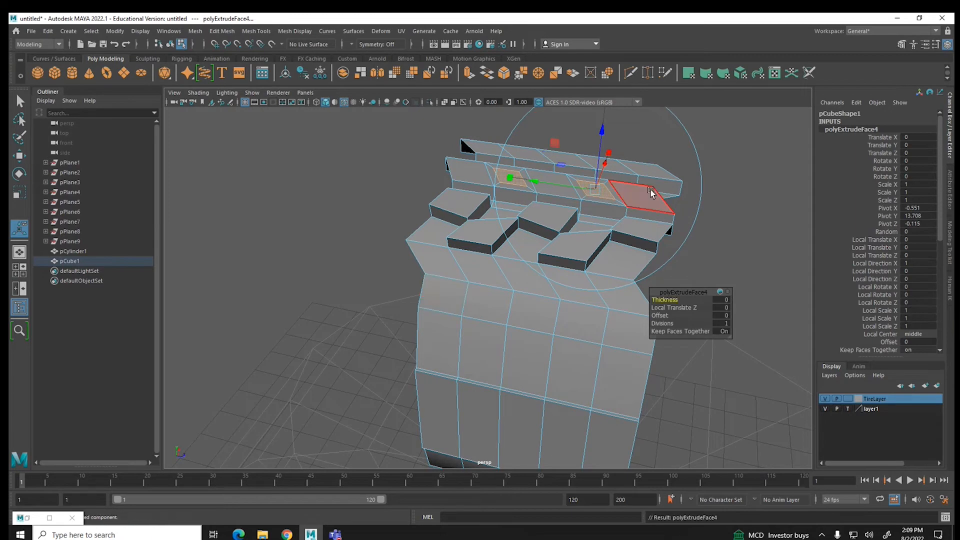
pyautogui.hotkey('ctrl', 'e')
pyautogui.moveTo(603, 134); pyautogui.dragTo(602, 146)
pyautogui.keyDown('alt'); pyautogui.moveTo(641, 229); pyautogui.dragTo(566, 250); pyautogui.keyUp('alt')
pyautogui.press('w')
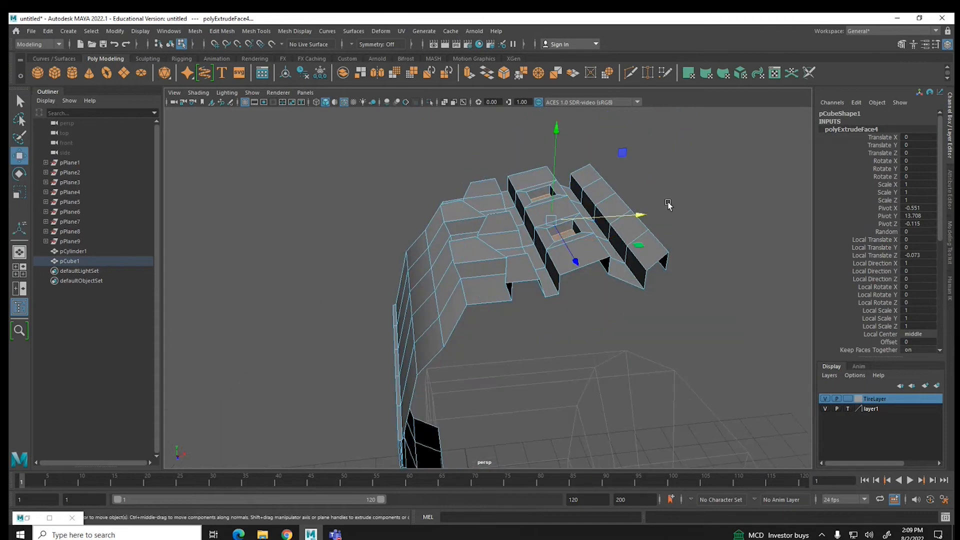
pyautogui.click(664, 220)
pyautogui.keyDown('alt'); pyautogui.moveTo(572, 293); pyautogui.dragTo(609, 296); pyautogui.keyUp('alt')
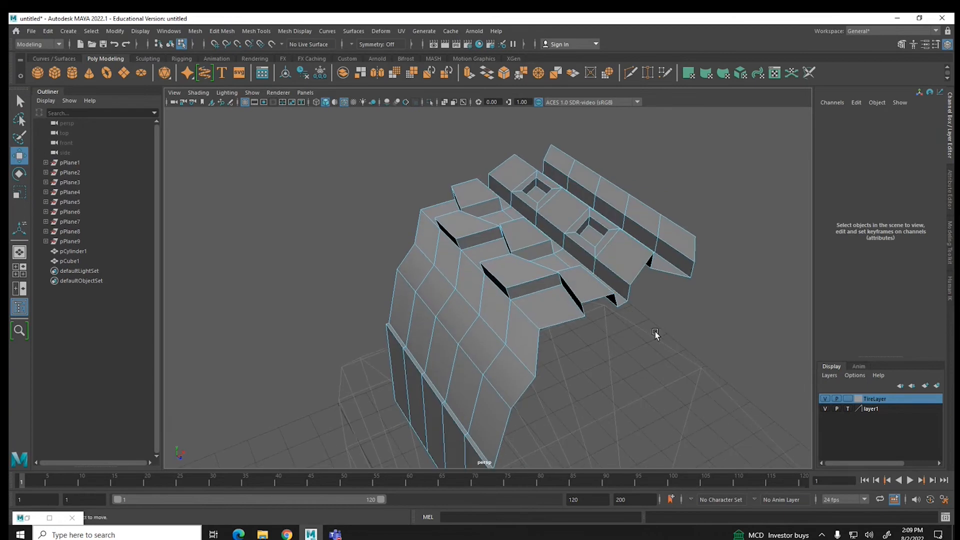
# Select the tire section in object mode, preview it smoothed, return to the unsmoothed display, and keep it selected
pyautogui.press('F8')
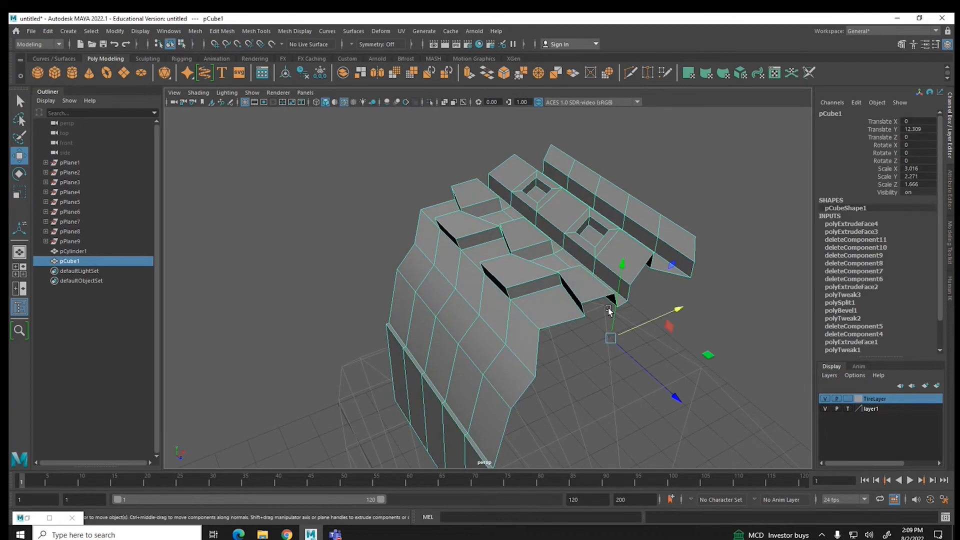
pyautogui.click(679, 295)
pyautogui.click(679, 246)
pyautogui.press('3')
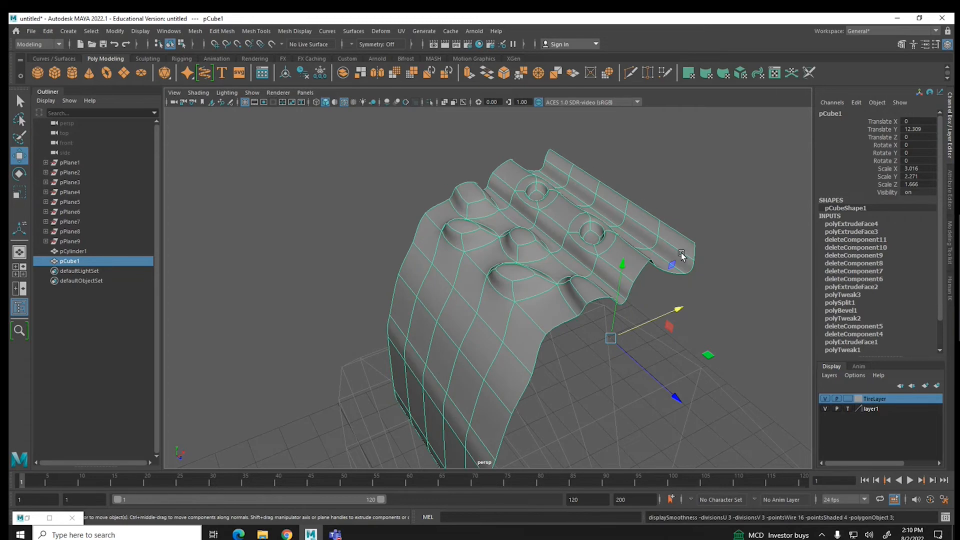
pyautogui.click(332, 322)
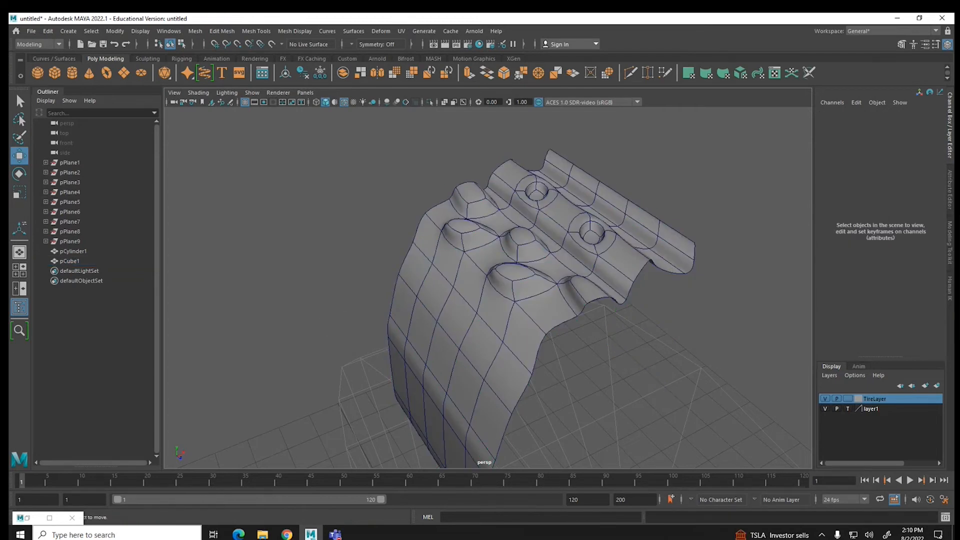
pyautogui.click(465, 294)
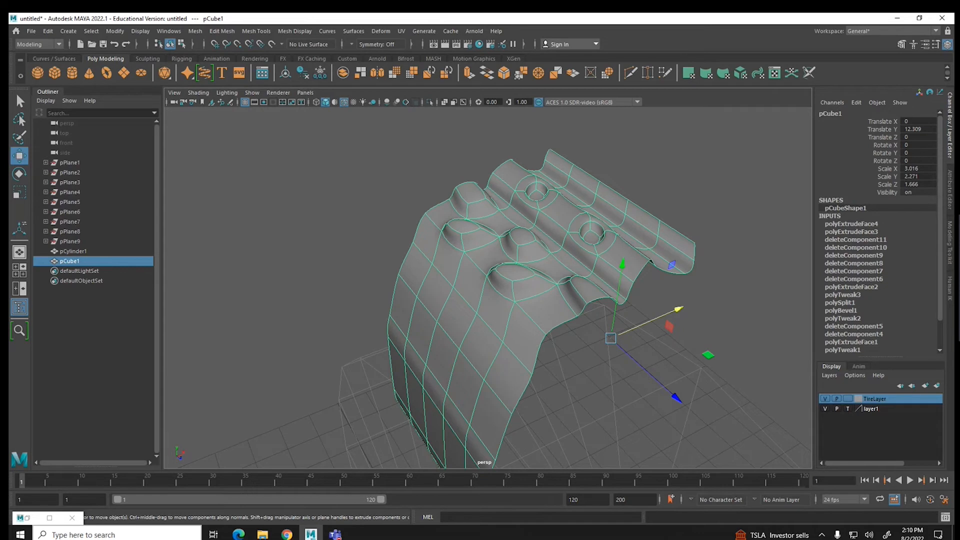
pyautogui.press('1')
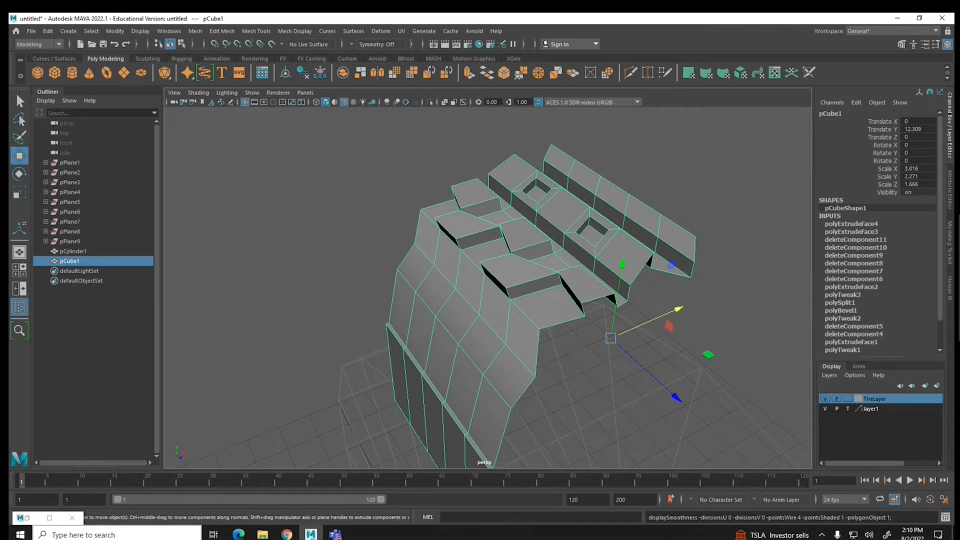
pyautogui.click(735, 220)
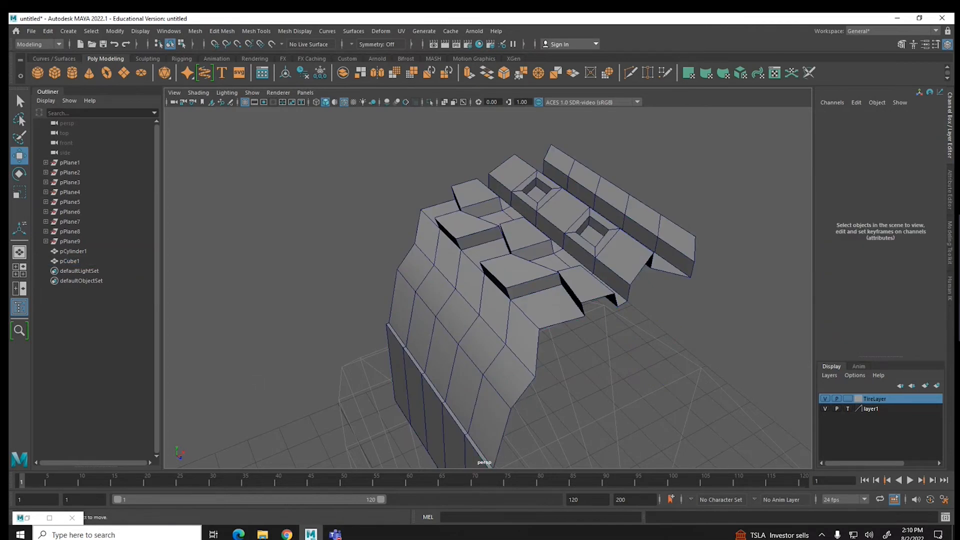
pyautogui.click(617, 255)
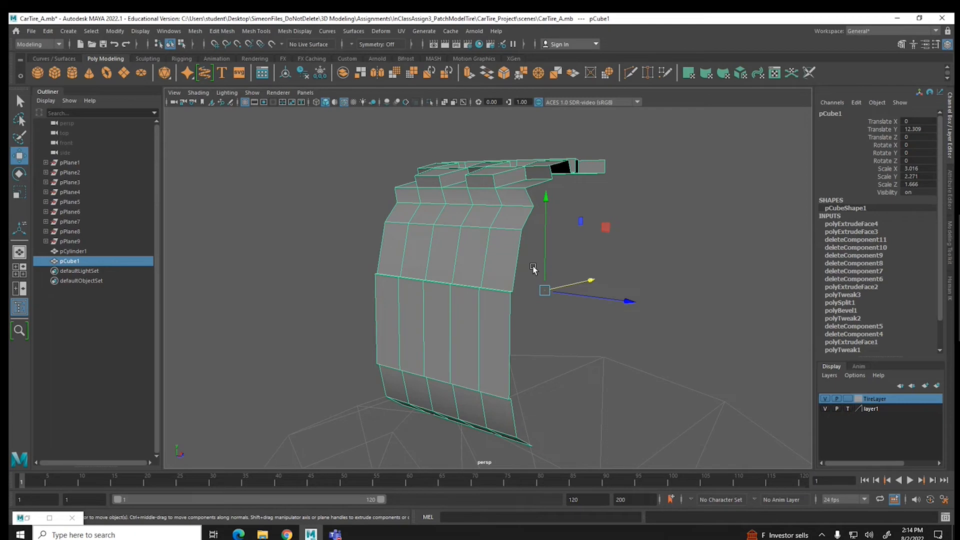
# Switch to File Explorer, open the scenes folder of CarTire_Project to check the saved CarTire_A file, and return to Maya
pyautogui.hotkey('alt', 'Tab')
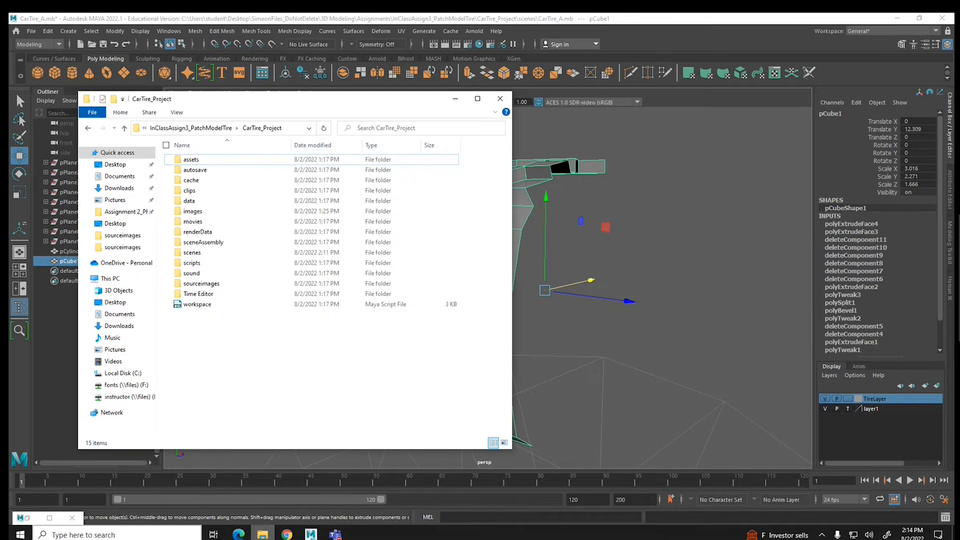
pyautogui.click(192, 253)
pyautogui.doubleClick(193, 253)
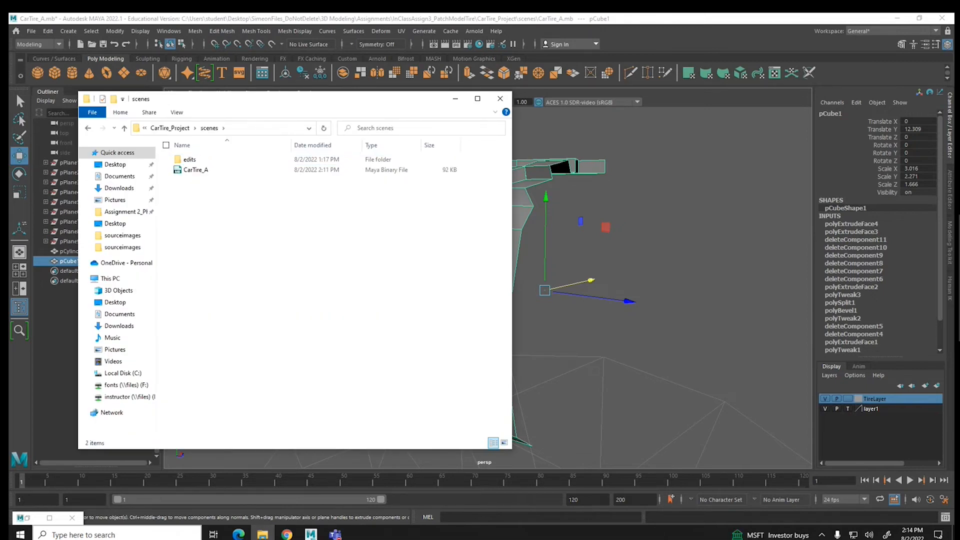
pyautogui.hotkey('alt', 'Tab')
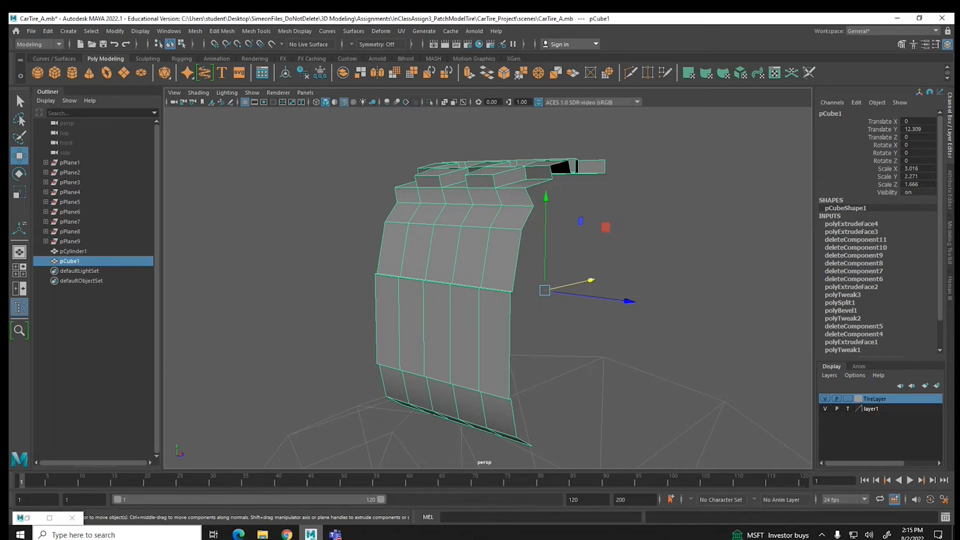
# Switch to the car tire tutorial document in Edge and read the section on mirroring the other half
pyautogui.hotkey('alt', 'Tab')
pyautogui.scroll(-8, 477, 250)
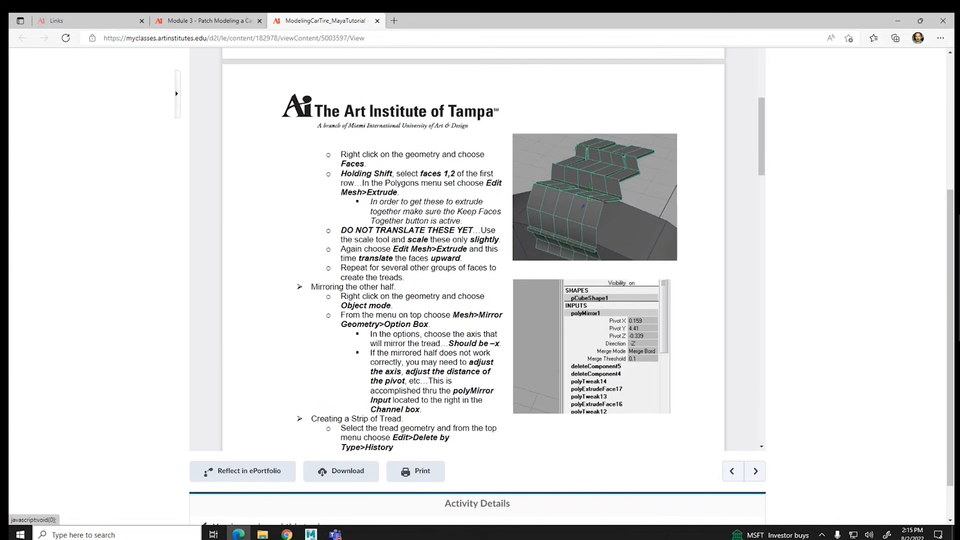
# Review the tutorial's instructions on extruding the treads, mirroring the other half and creating a strip of tread, and return to Maya
pyautogui.scroll(2, 477, 250)
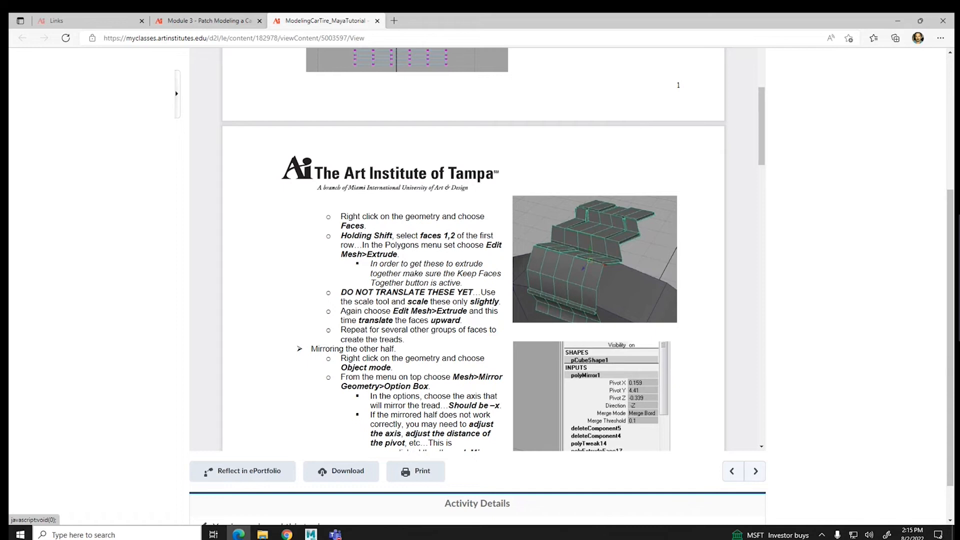
pyautogui.scroll(-2, 474, 250)
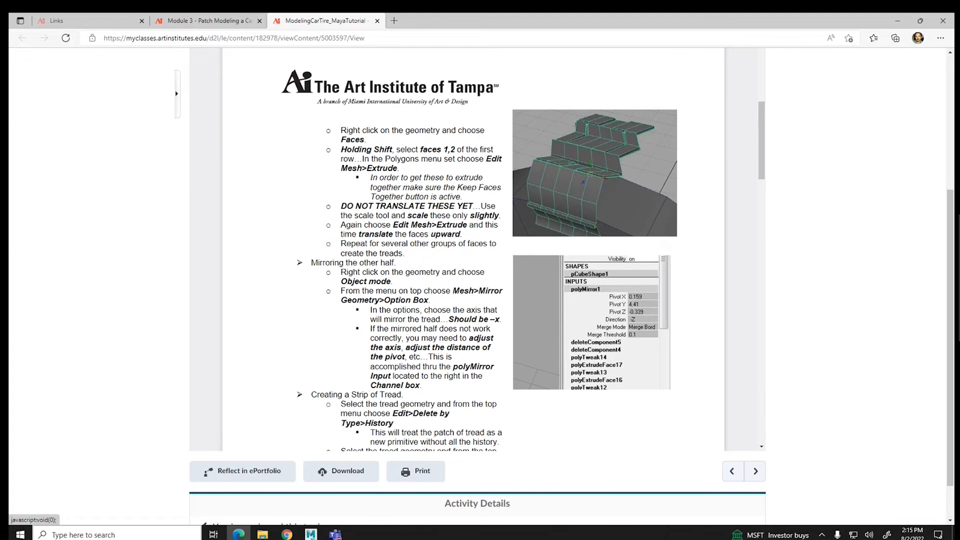
pyautogui.scroll(-5, 474, 250)
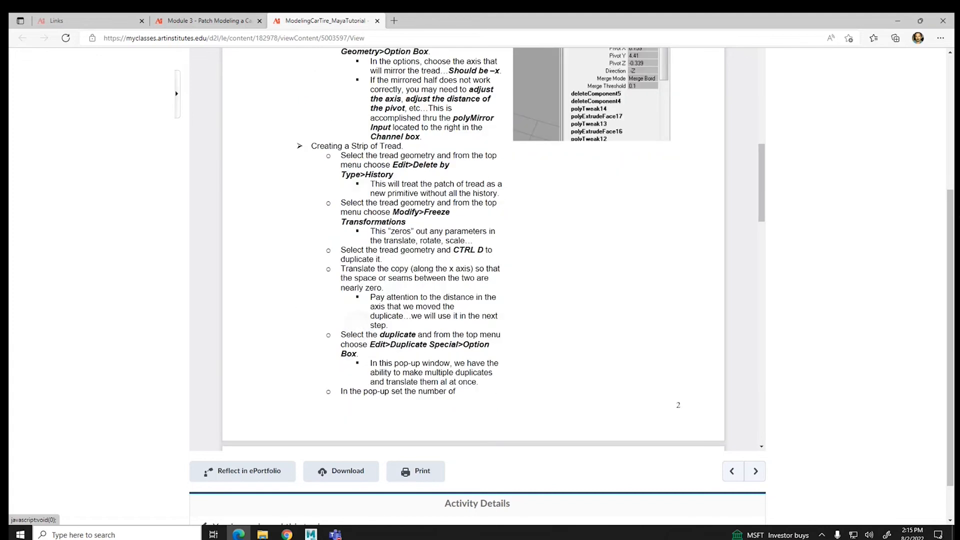
pyautogui.scroll(10, 474, 250)
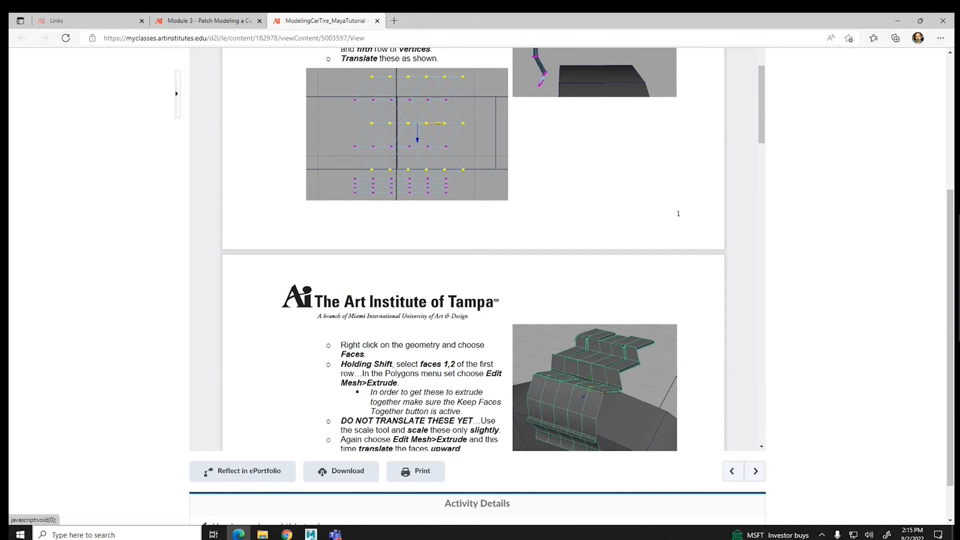
pyautogui.scroll(-6, 473, 250)
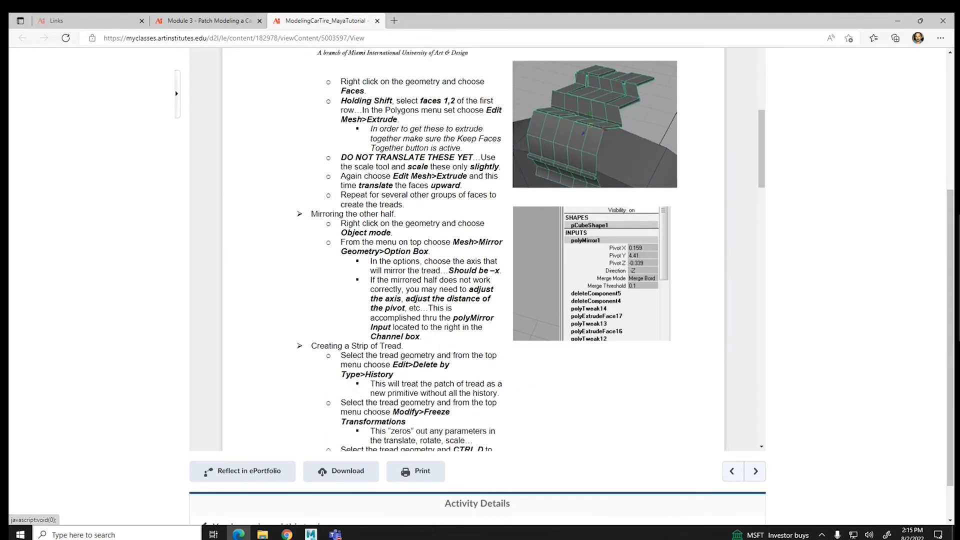
pyautogui.scroll(3, 473, 250)
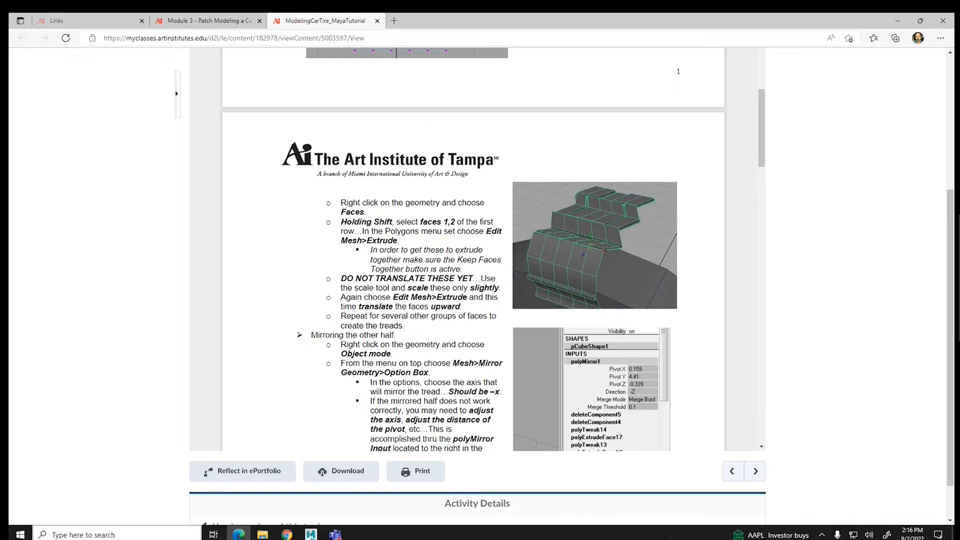
pyautogui.click(311, 534)
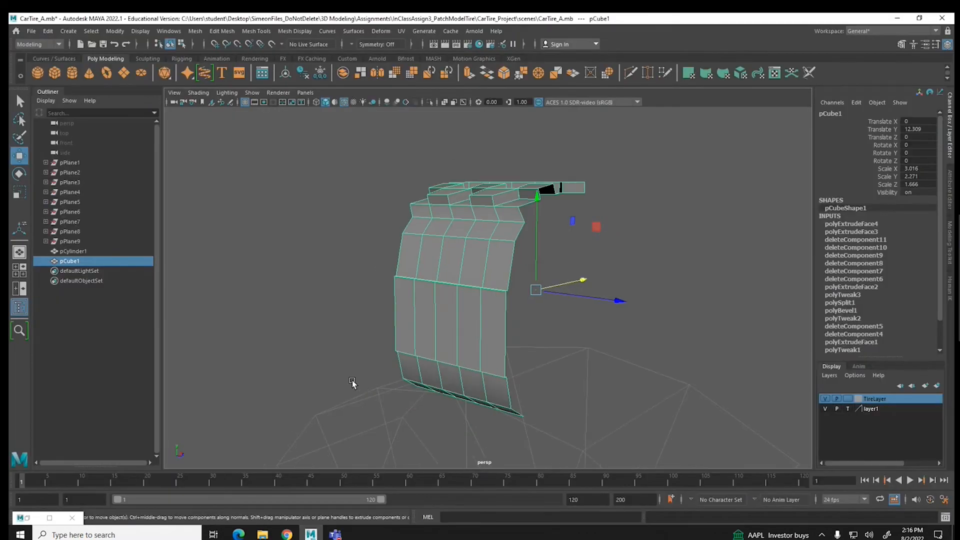
# Open the Hypershade and create a Blinn material
pyautogui.keyDown('alt'); pyautogui.moveTo(326, 374); pyautogui.dragTo(340, 388); pyautogui.keyUp('alt')
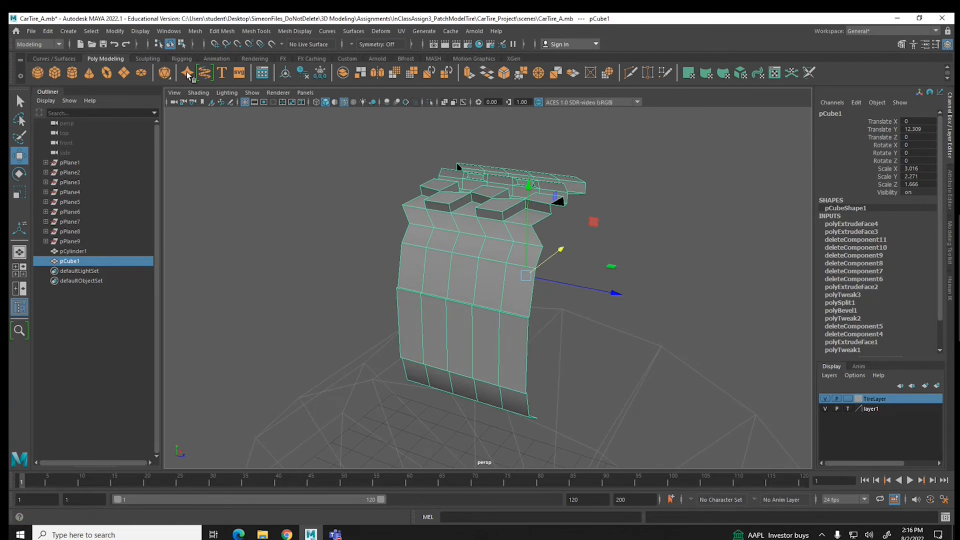
pyautogui.click(168, 32)
pyautogui.moveTo(188, 111)
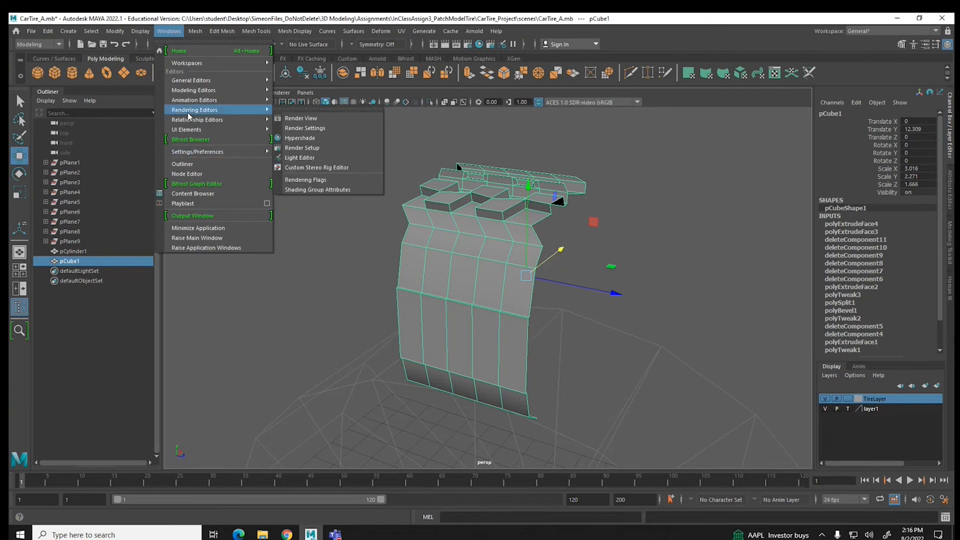
pyautogui.click(300, 138)
pyautogui.moveTo(203, 365); pyautogui.dragTo(191, 128)
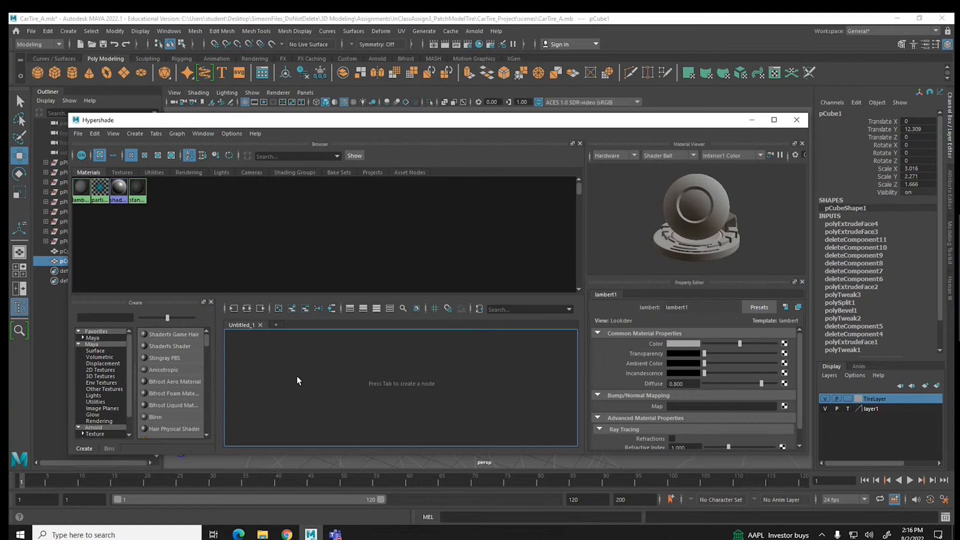
pyautogui.click(155, 417)
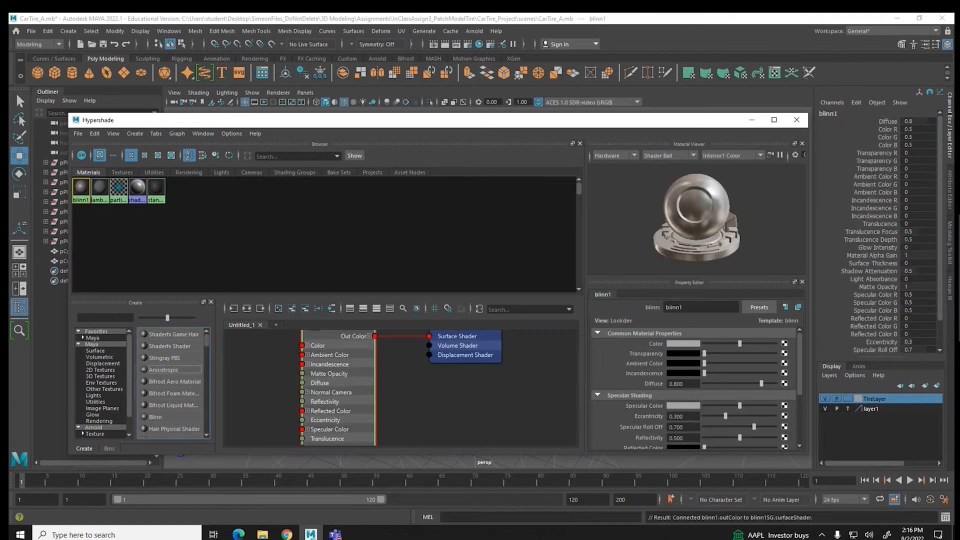
# Create a Phong material from the Hypershade's list of shader nodes
pyautogui.scroll(-10, 207, 349)
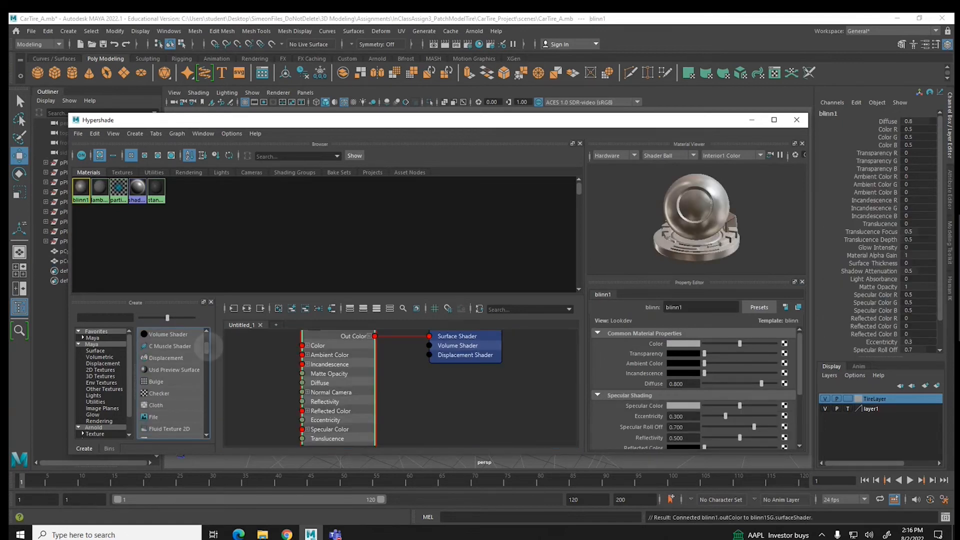
pyautogui.scroll(-1, 209, 345)
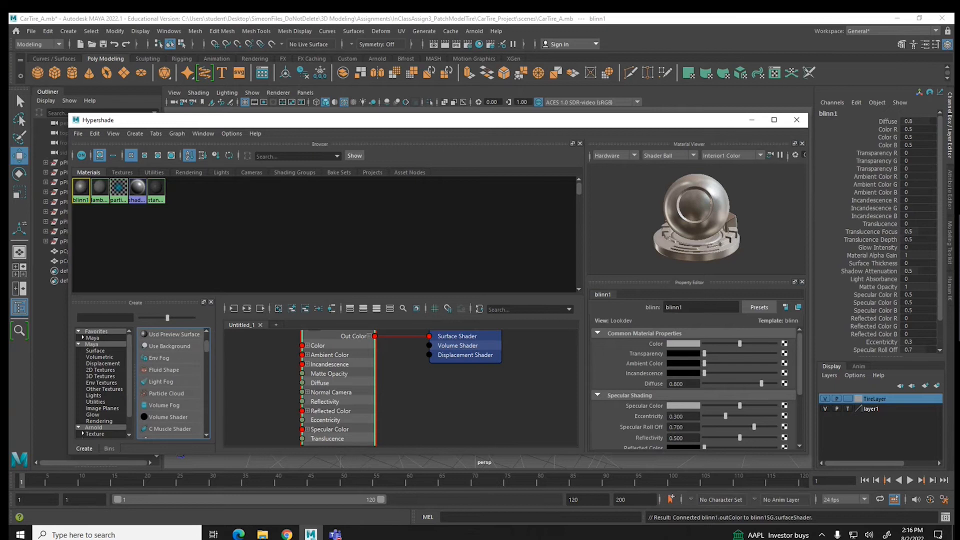
pyautogui.scroll(1, 173, 383)
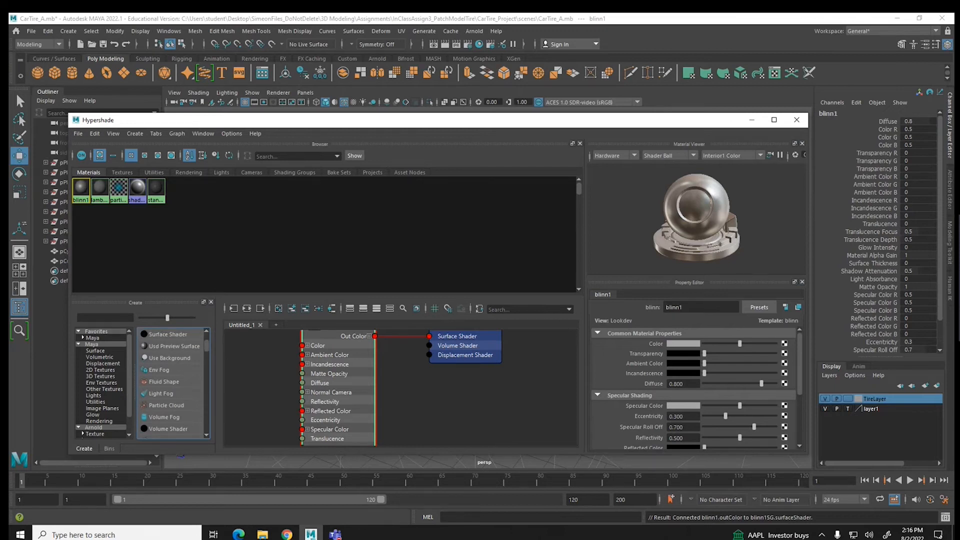
pyautogui.scroll(2, 173, 382)
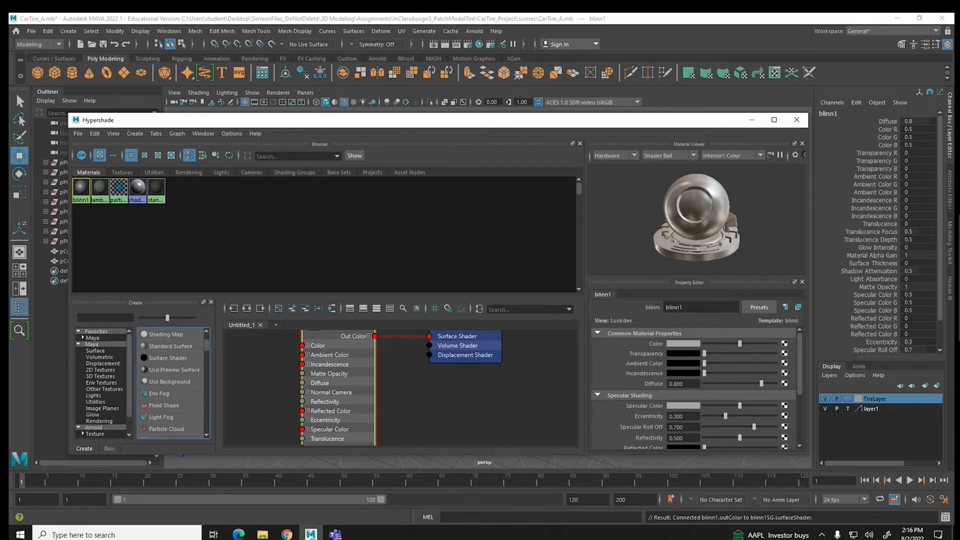
pyautogui.scroll(3, 172, 383)
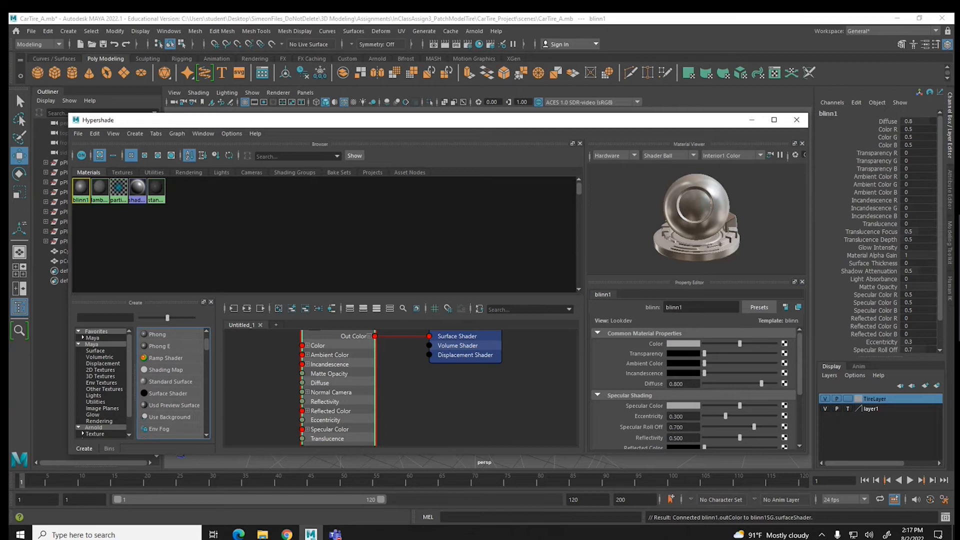
pyautogui.click(157, 334)
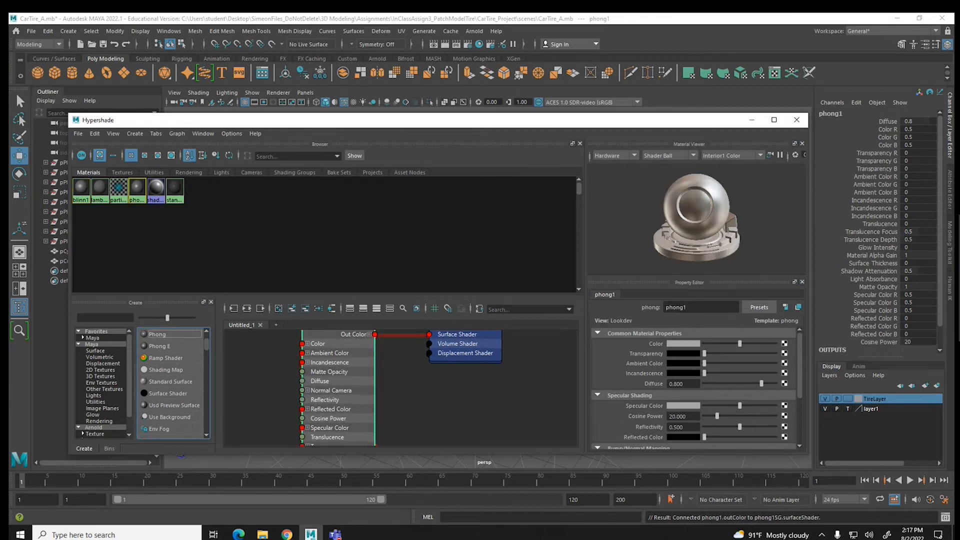
# Darken the Blinn material's color to near black, about 0.042
pyautogui.click(81, 189)
pyautogui.click(137, 189)
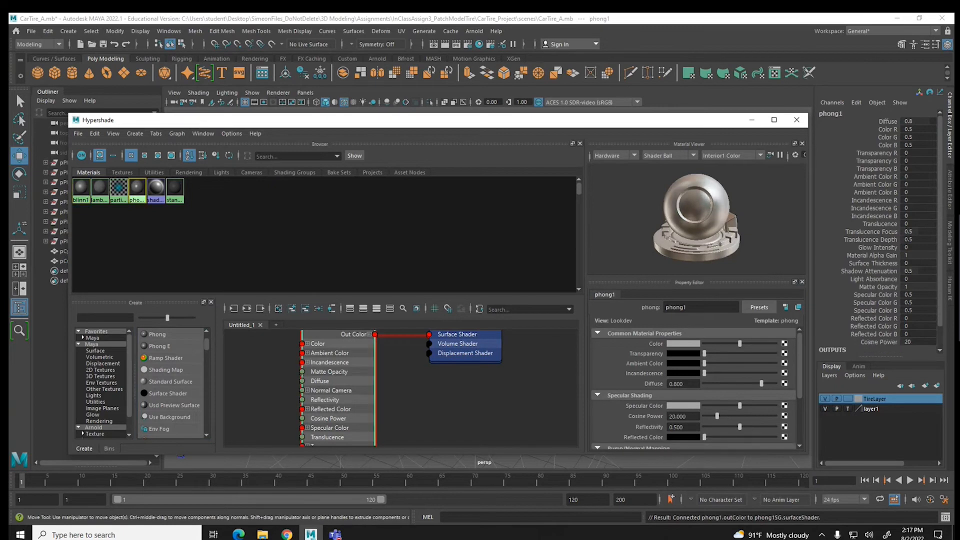
pyautogui.click(81, 189)
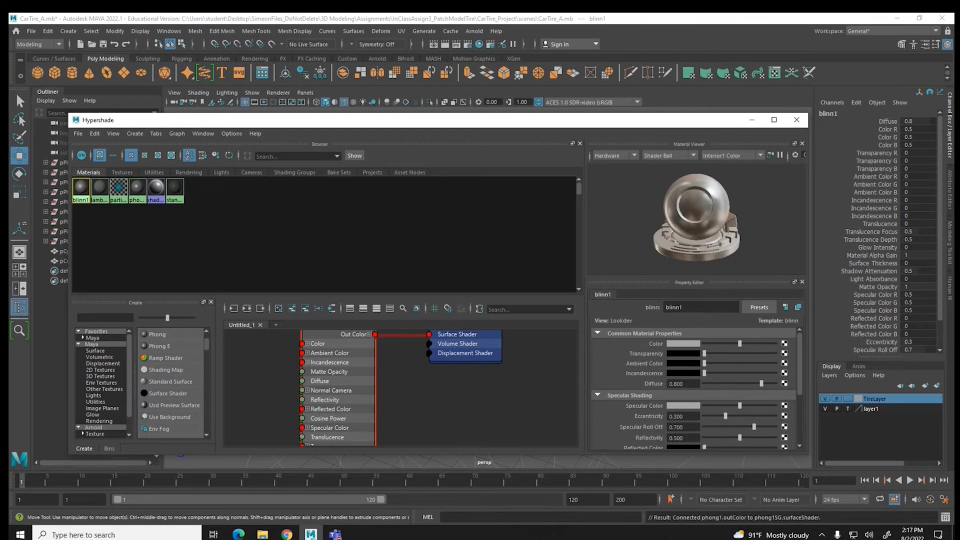
pyautogui.moveTo(740, 344); pyautogui.dragTo(706, 344)
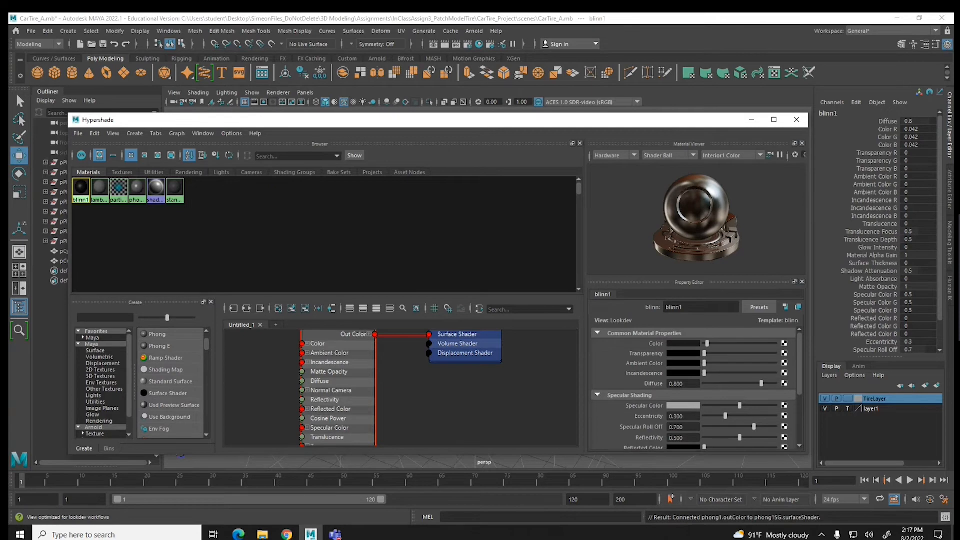
# Give the Phong material a white color, specular color about 0.776, cosine power about 36.951, reflectivity about 0.72 and diffuse about 0.902
pyautogui.click(137, 189)
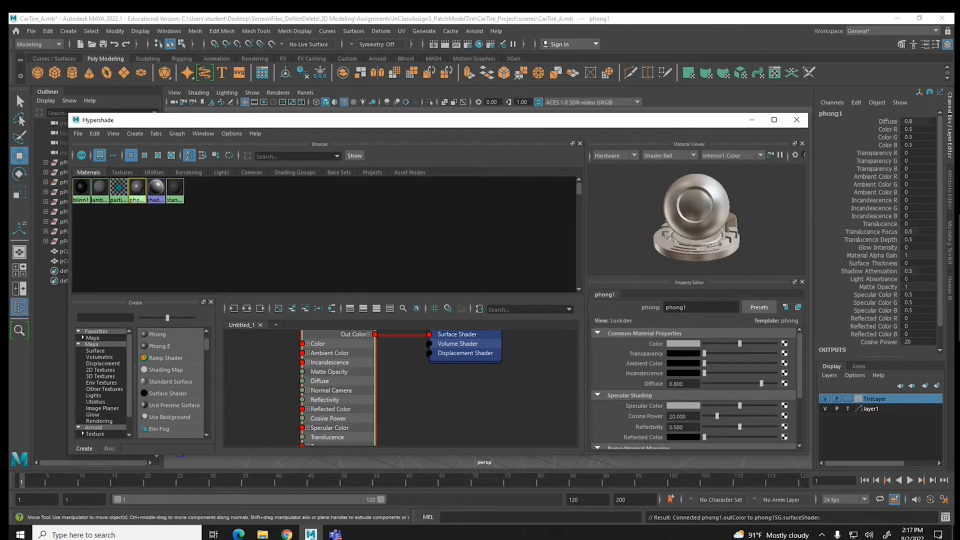
pyautogui.moveTo(739, 343); pyautogui.dragTo(775, 343)
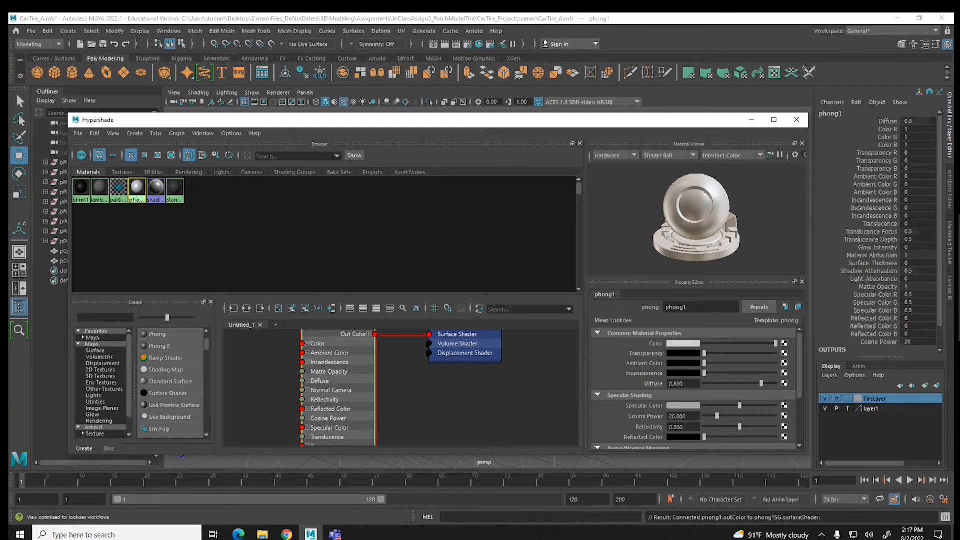
pyautogui.moveTo(740, 406); pyautogui.dragTo(755, 427)
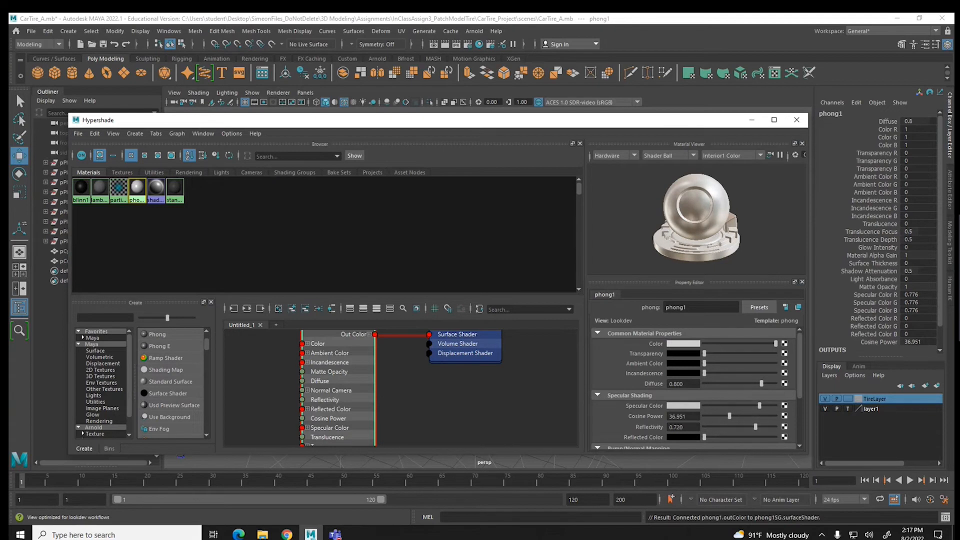
pyautogui.moveTo(762, 384)
pyautogui.mouseDown()
pyautogui.moveTo(712, 384)
pyautogui.moveTo(768, 383)
pyautogui.mouseUp()
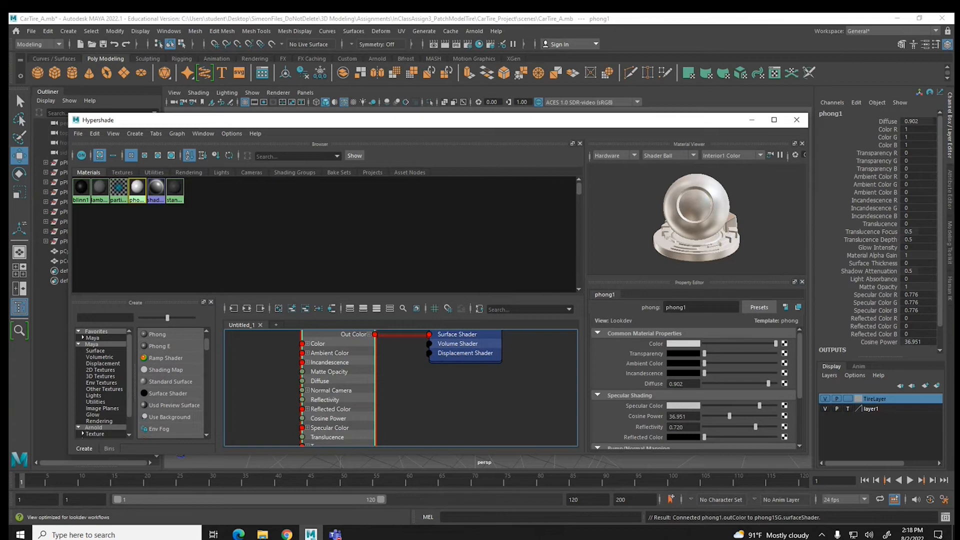
# Move the Hypershade clear of the model and select the row of five large sidewall faces on the tire section
pyautogui.moveTo(350, 120); pyautogui.dragTo(396, 375)
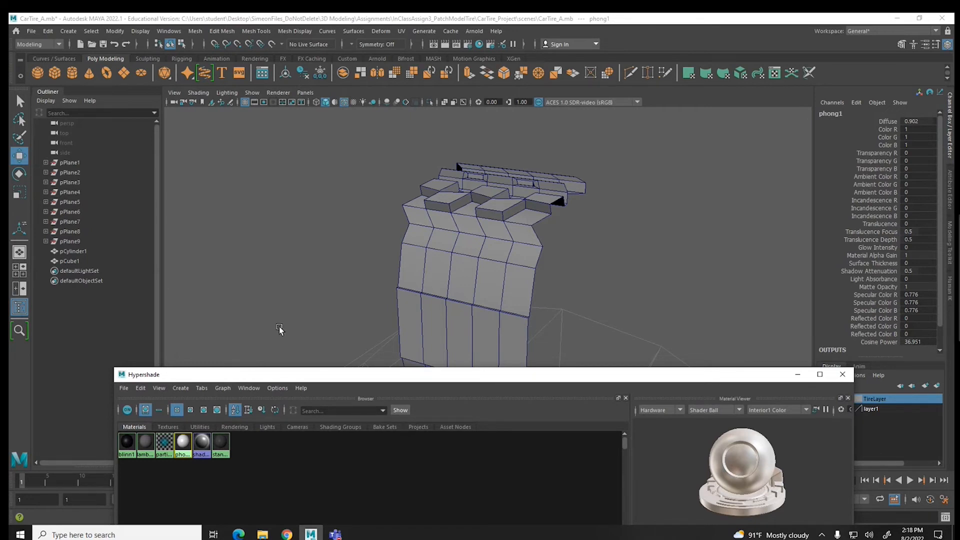
pyautogui.keyDown('alt'); pyautogui.moveTo(420, 313); pyautogui.dragTo(426, 230, button='middle'); pyautogui.keyUp('alt')
pyautogui.keyDown('alt'); pyautogui.moveTo(439, 242); pyautogui.dragTo(460, 243); pyautogui.keyUp('alt')
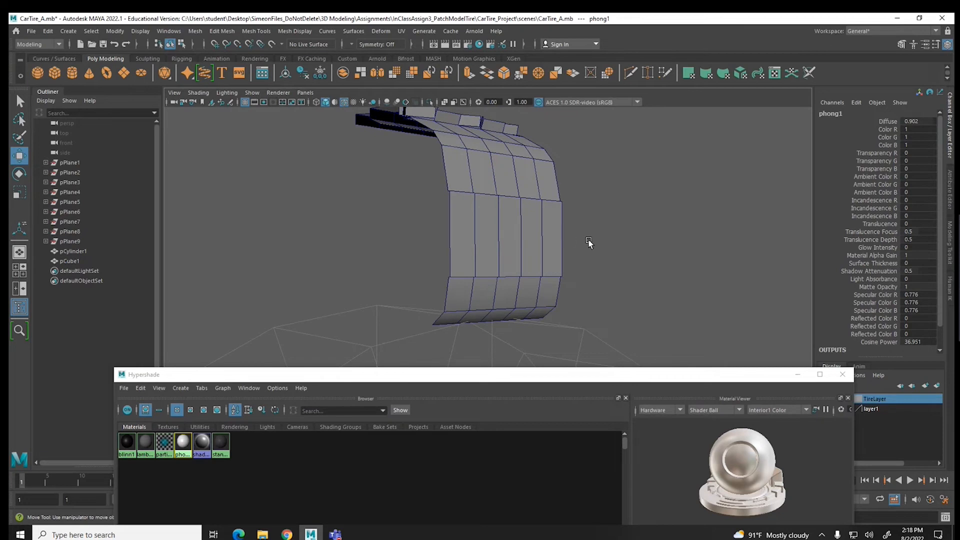
pyautogui.rightClick(515, 237)
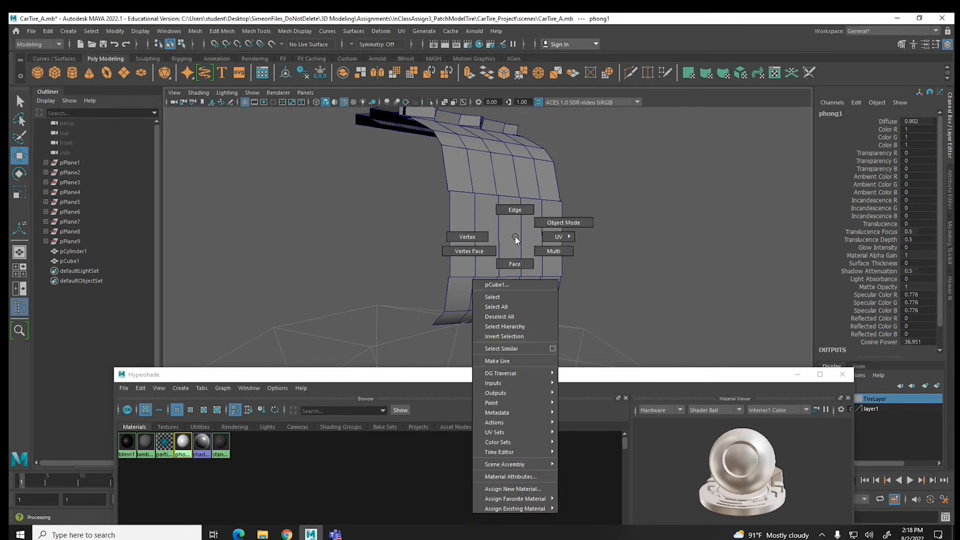
pyautogui.click(515, 263)
pyautogui.moveTo(450, 225); pyautogui.dragTo(558, 290)
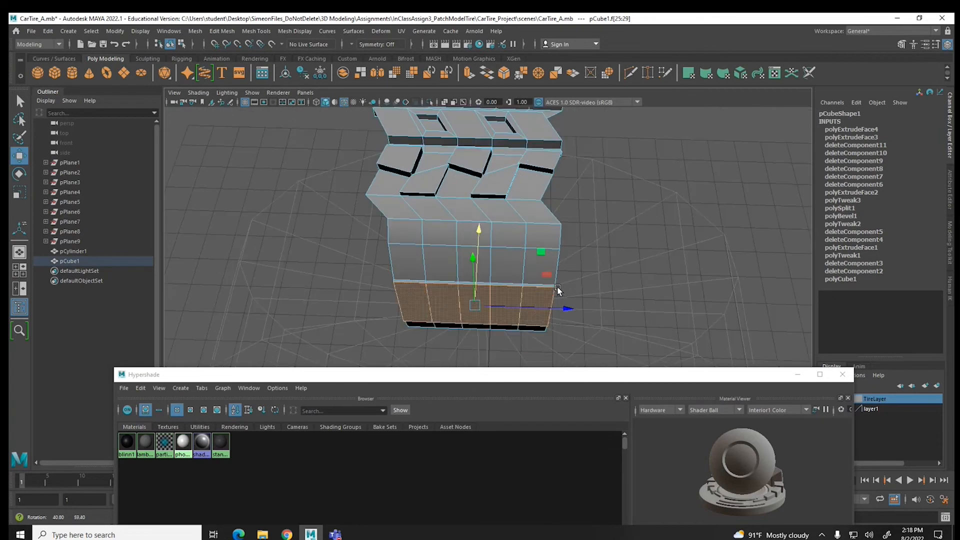
# Grow the sidewall face selection to include the thin ridge faces bordering it
pyautogui.scroll(10, 550, 295)
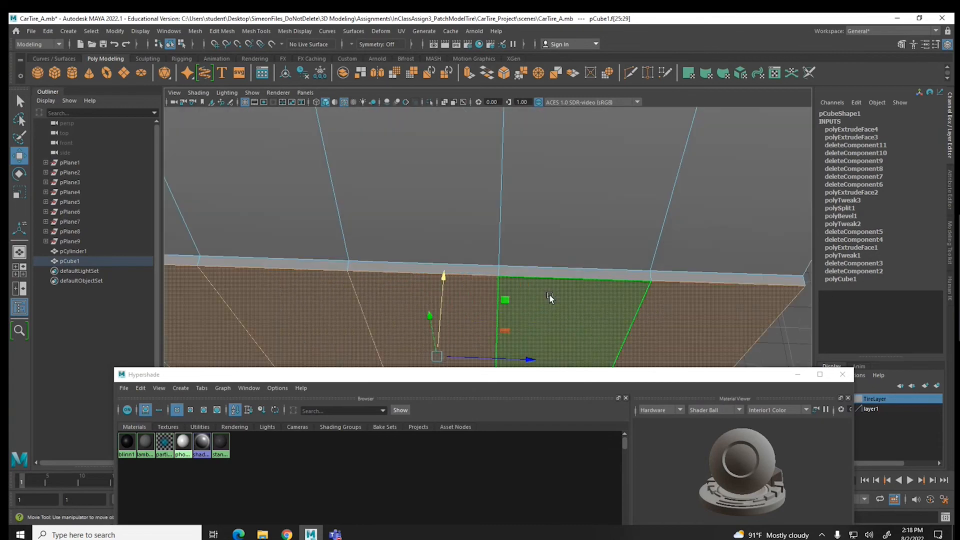
pyautogui.scroll(-5, 550, 295)
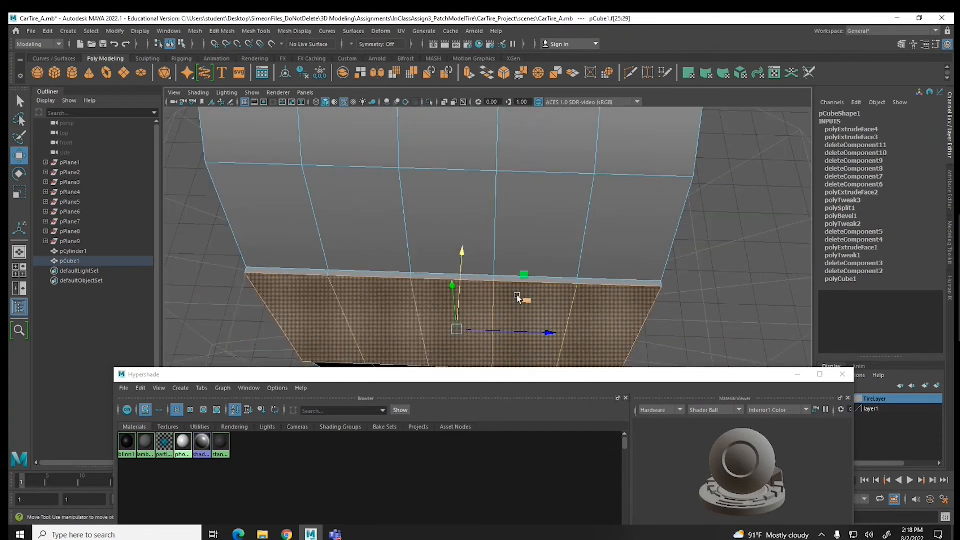
pyautogui.moveTo(489, 303)
pyautogui.keyDown('alt'); pyautogui.mouseDown()
pyautogui.moveTo(490, 287)
pyautogui.moveTo(486, 302)
pyautogui.mouseUp(); pyautogui.keyUp('alt')
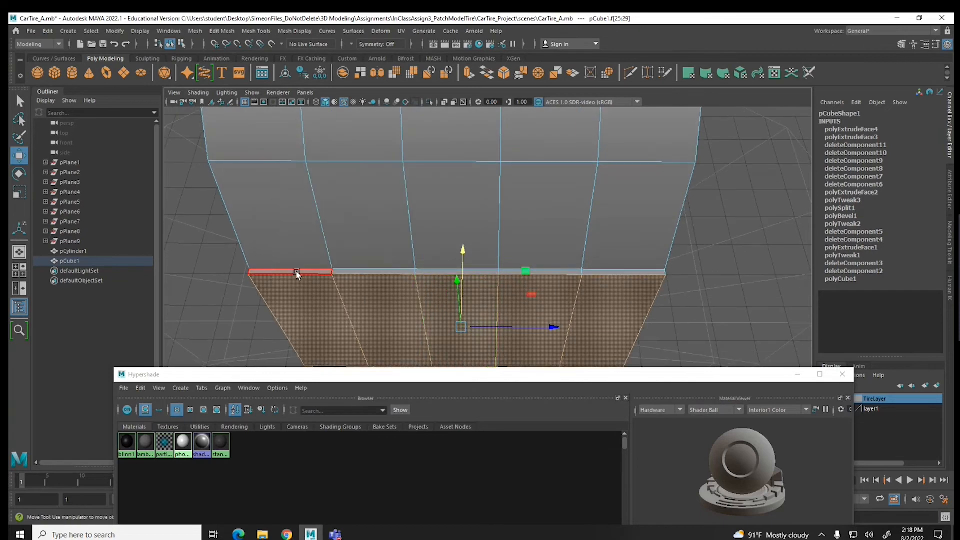
pyautogui.keyDown('alt'); pyautogui.moveTo(566, 293); pyautogui.dragTo(561, 206); pyautogui.keyUp('alt')
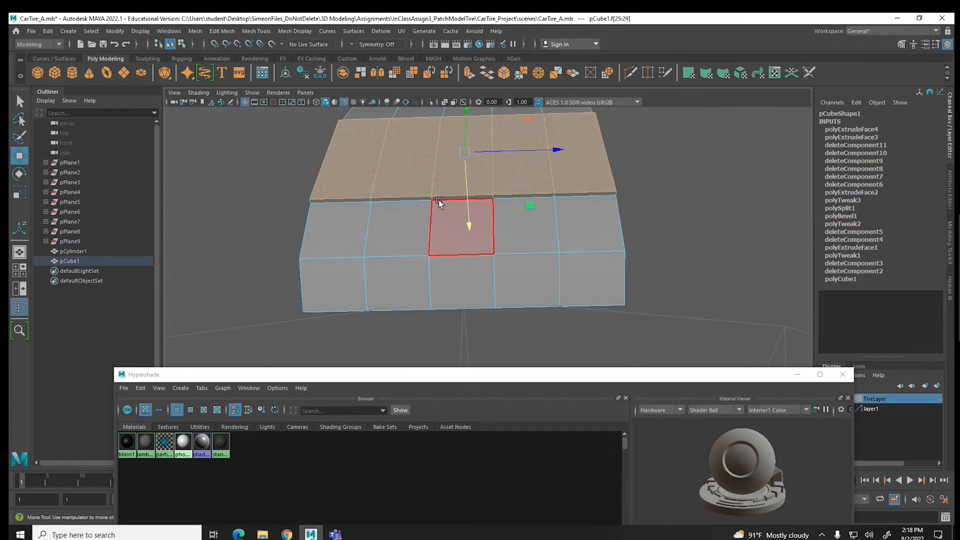
pyautogui.click(92, 32)
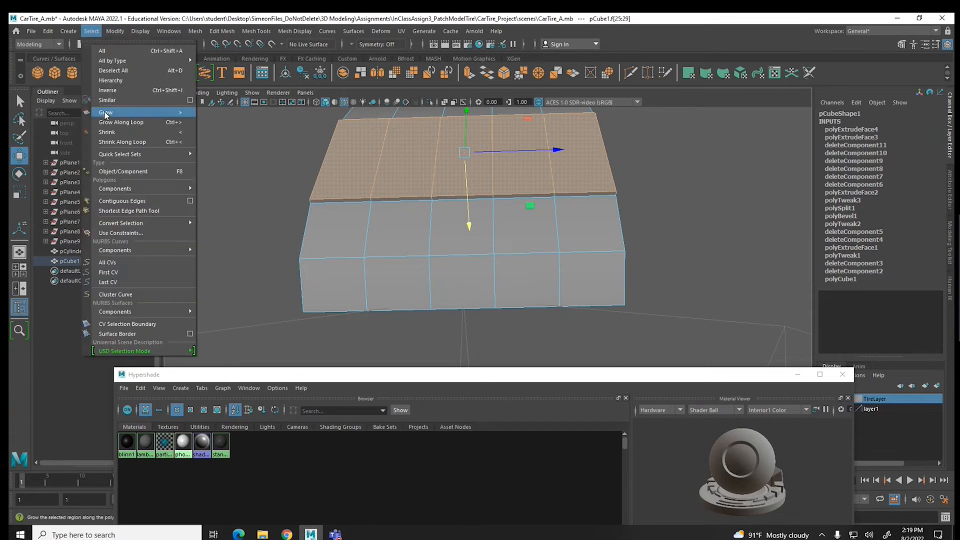
pyautogui.click(105, 113)
# Assign the white Phong material to the selected sidewall and ridge faces
pyautogui.keyDown('alt'); pyautogui.moveTo(574, 189); pyautogui.dragTo(576, 261); pyautogui.keyUp('alt')
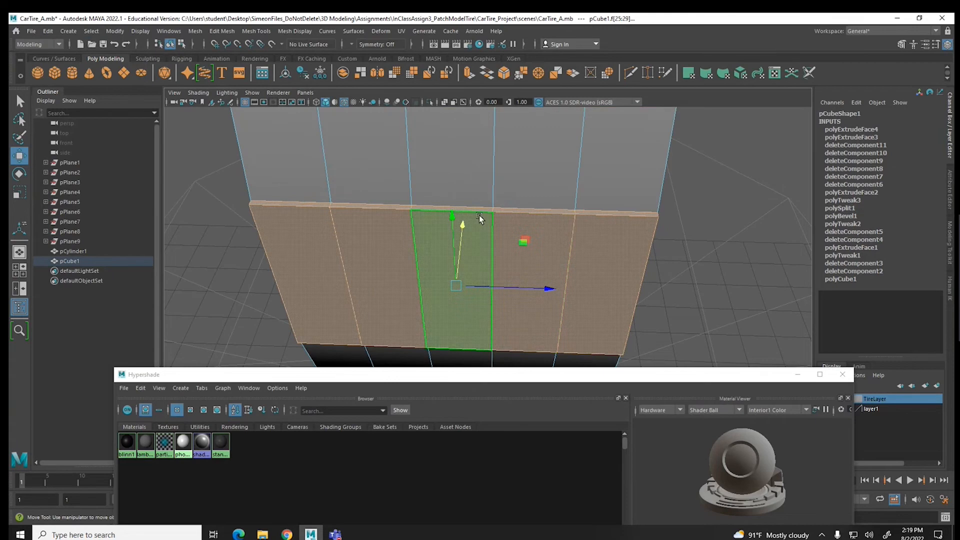
pyautogui.rightClick(183, 446)
pyautogui.moveTo(184, 447); pyautogui.dragTo(184, 379, button='right')
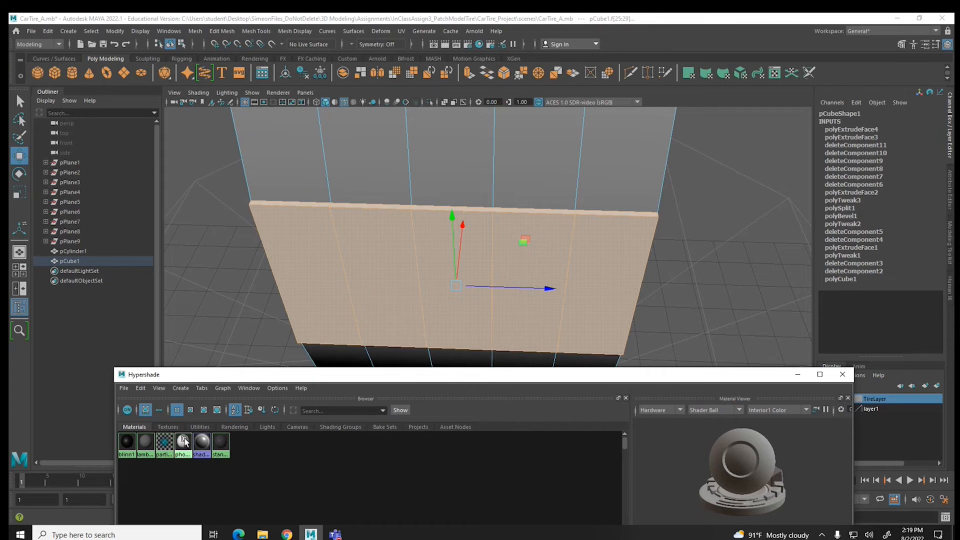
pyautogui.moveTo(184, 441); pyautogui.dragTo(192, 375, button='right')
# Invert the face selection to pick all the other faces of the tire section
pyautogui.click(91, 31)
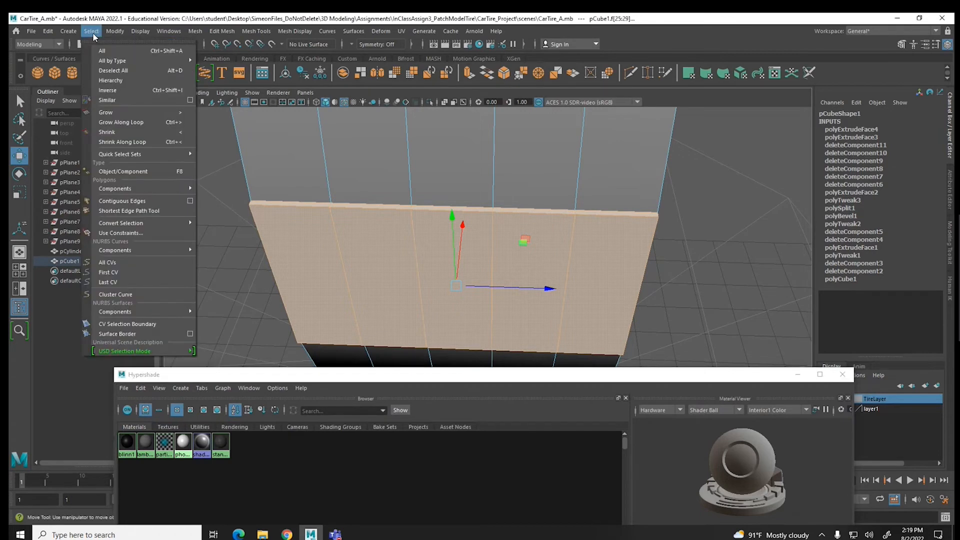
pyautogui.click(108, 89)
pyautogui.scroll(-6, 467, 191)
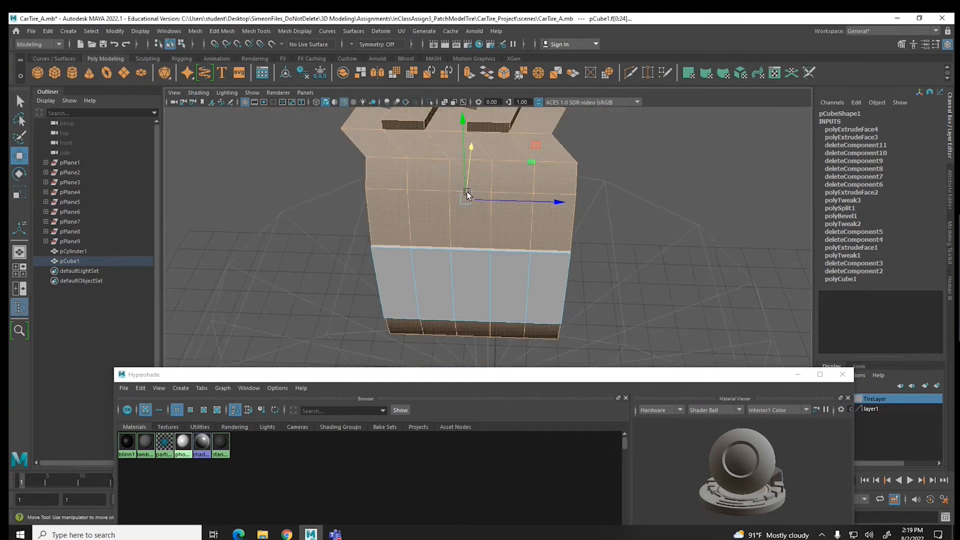
# Assign the blinn1 material to the selected tire segment faces, return to object mode, deselect, and minimize the Hypershade window
pyautogui.rightClick(125, 446)
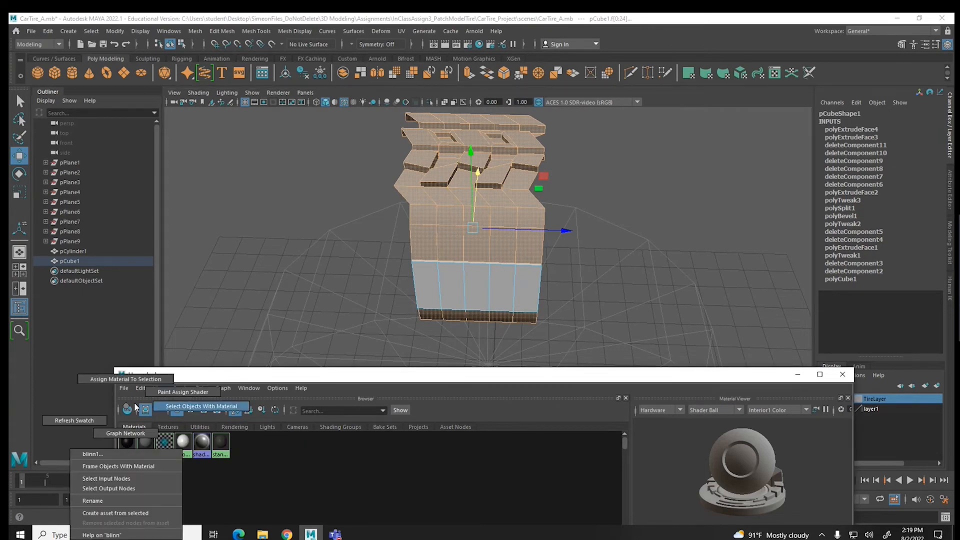
pyautogui.rightClick(149, 376)
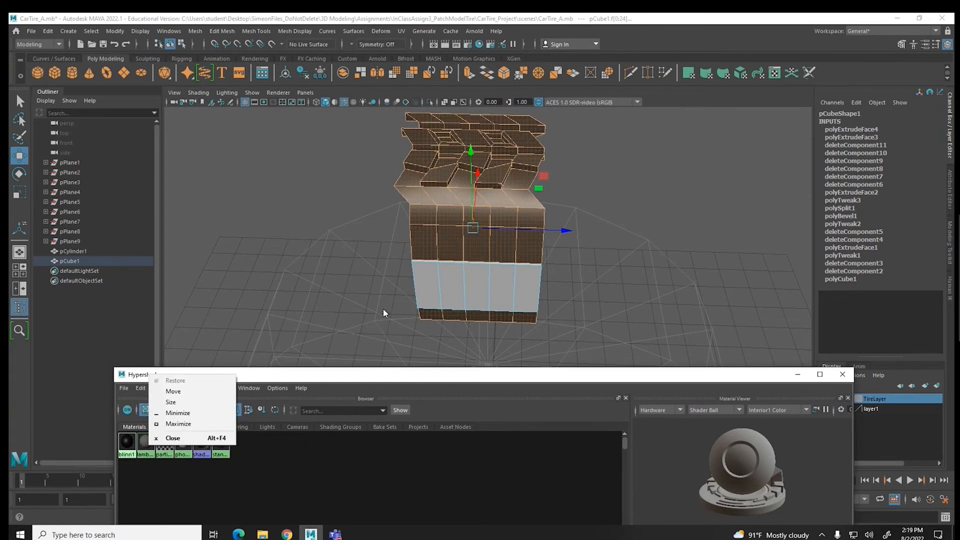
pyautogui.moveTo(504, 260); pyautogui.dragTo(580, 228, button='right')
pyautogui.click(630, 236)
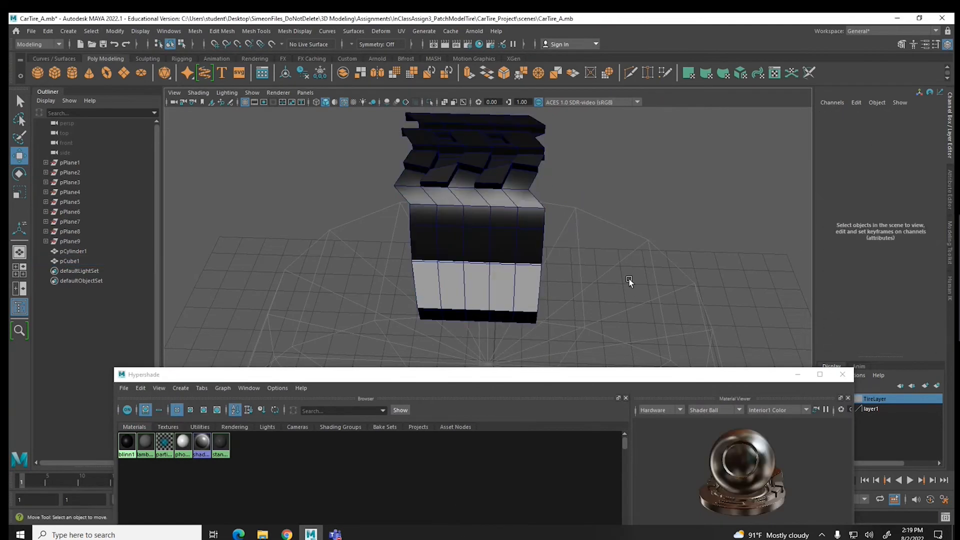
pyautogui.click(799, 374)
# In the front view, select the vertices along the upper edge of the raised sidewall band and shift them slightly outward
pyautogui.keyDown('alt'); pyautogui.moveTo(587, 279); pyautogui.dragTo(572, 251); pyautogui.keyUp('alt')
pyautogui.keyDown('alt'); pyautogui.moveTo(574, 294); pyautogui.dragTo(585, 322); pyautogui.keyUp('alt')
pyautogui.scroll(4, 574, 309)
pyautogui.click(575, 309)
pyautogui.press('space')
pyautogui.press('space')
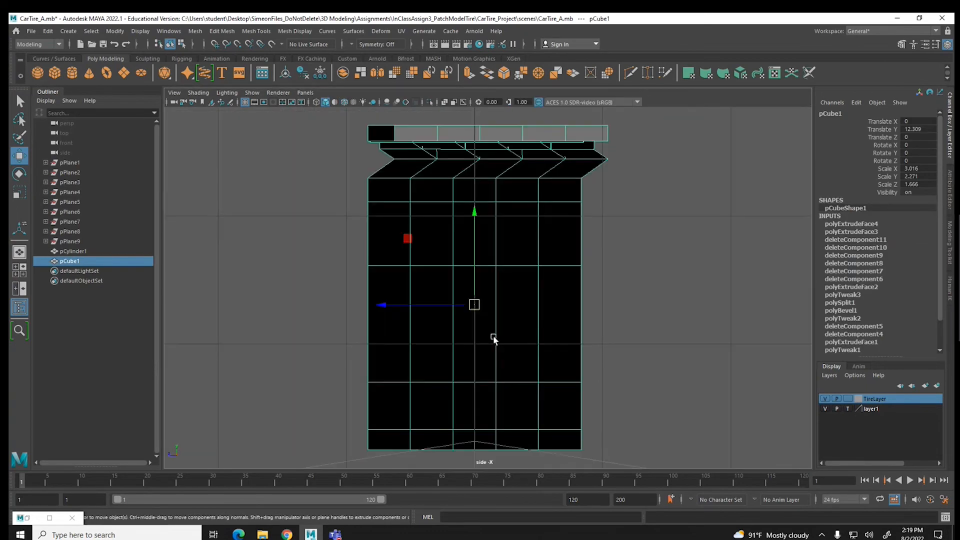
pyautogui.press('space')
pyautogui.press('space')
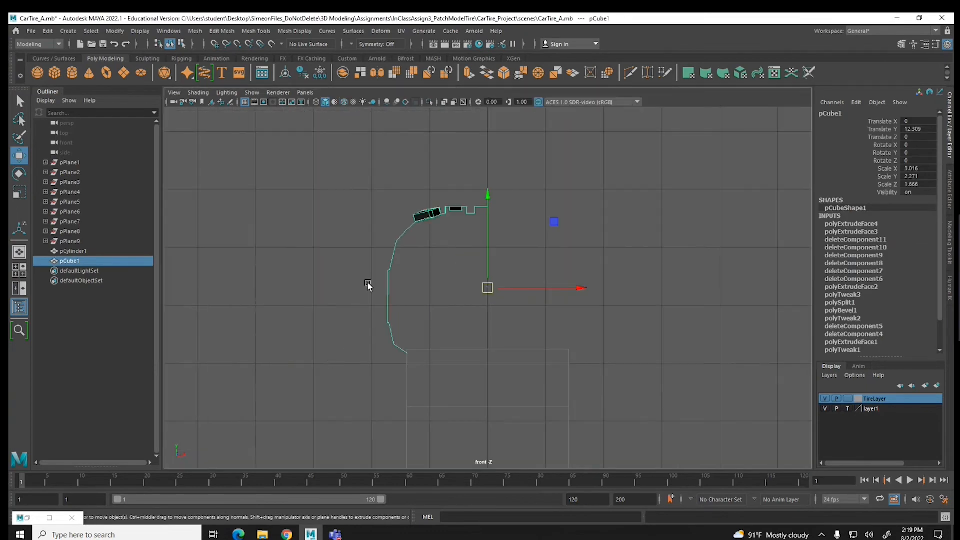
pyautogui.moveTo(349, 246); pyautogui.dragTo(307, 247, button='right')
pyautogui.moveTo(328, 252); pyautogui.dragTo(364, 278)
pyautogui.moveTo(342, 226); pyautogui.dragTo(340, 246)
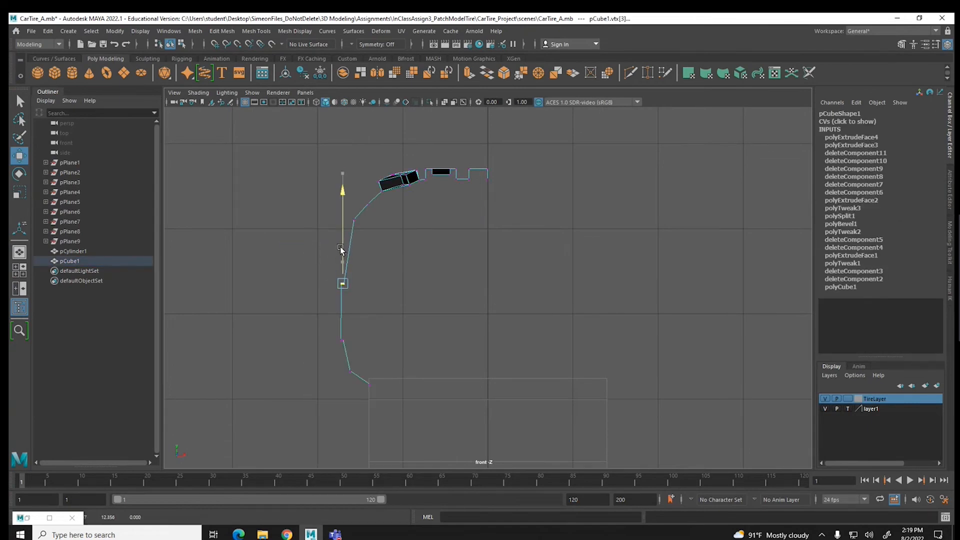
pyautogui.moveTo(384, 283); pyautogui.dragTo(382, 283)
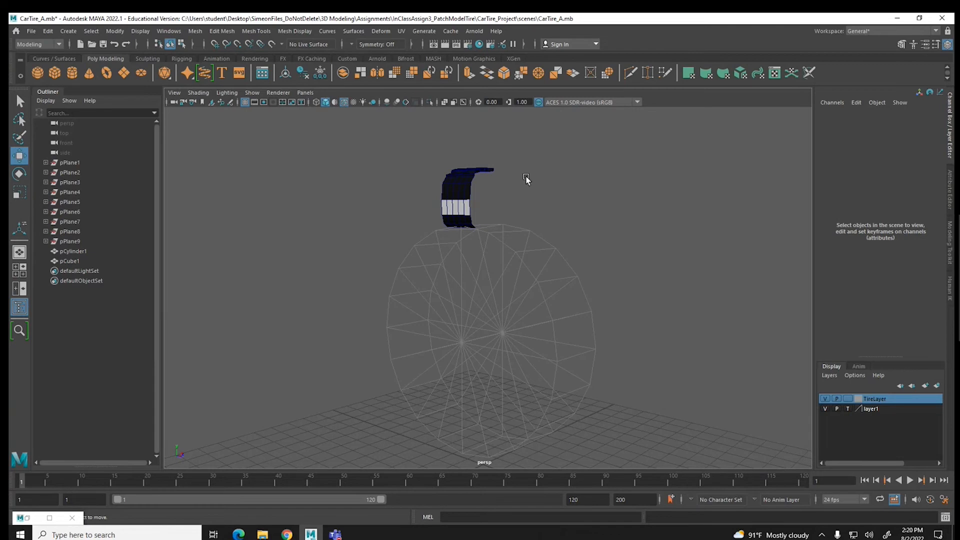
# Frame the tire segment and examine its tread blocks and side faces from several angles in face mode
pyautogui.click(470, 179)
pyautogui.press('f')
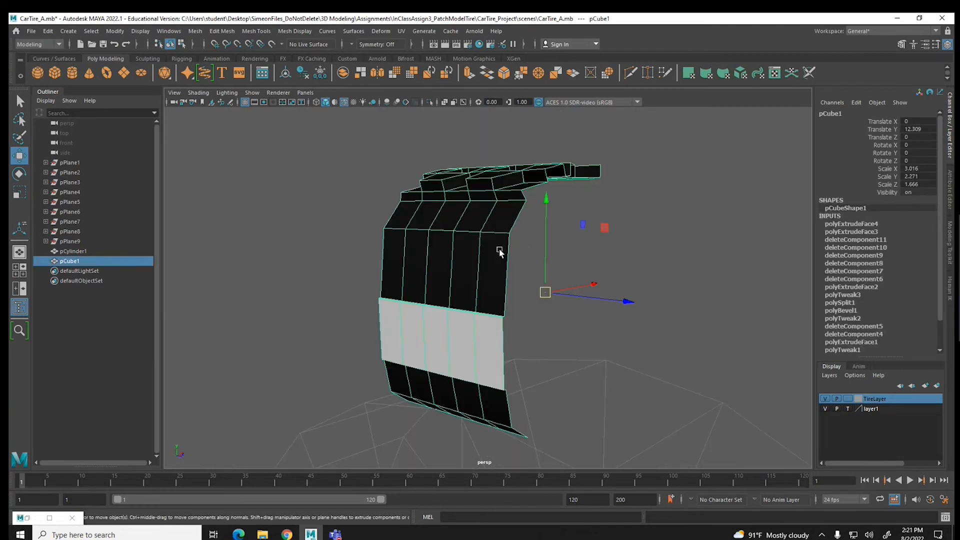
pyautogui.keyDown('alt'); pyautogui.moveTo(497, 246); pyautogui.dragTo(630, 257); pyautogui.keyUp('alt')
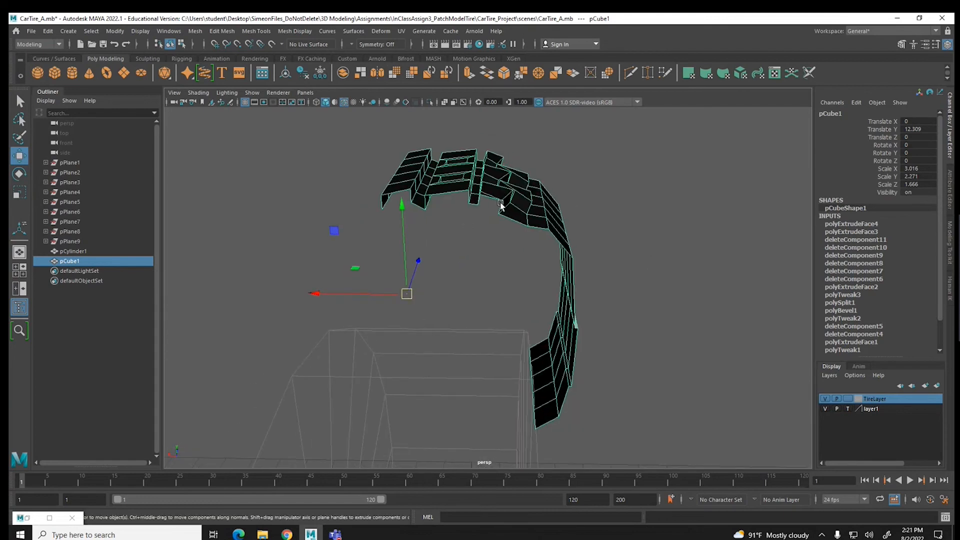
pyautogui.keyDown('alt'); pyautogui.moveTo(515, 218); pyautogui.dragTo(575, 175); pyautogui.keyUp('alt')
pyautogui.keyDown('alt'); pyautogui.moveTo(562, 218); pyautogui.dragTo(485, 195); pyautogui.keyUp('alt')
pyautogui.moveTo(485, 195); pyautogui.dragTo(487, 215, button='right')
pyautogui.click(489, 194)
pyautogui.keyDown('alt'); pyautogui.moveTo(509, 241); pyautogui.dragTo(514, 262); pyautogui.keyUp('alt')
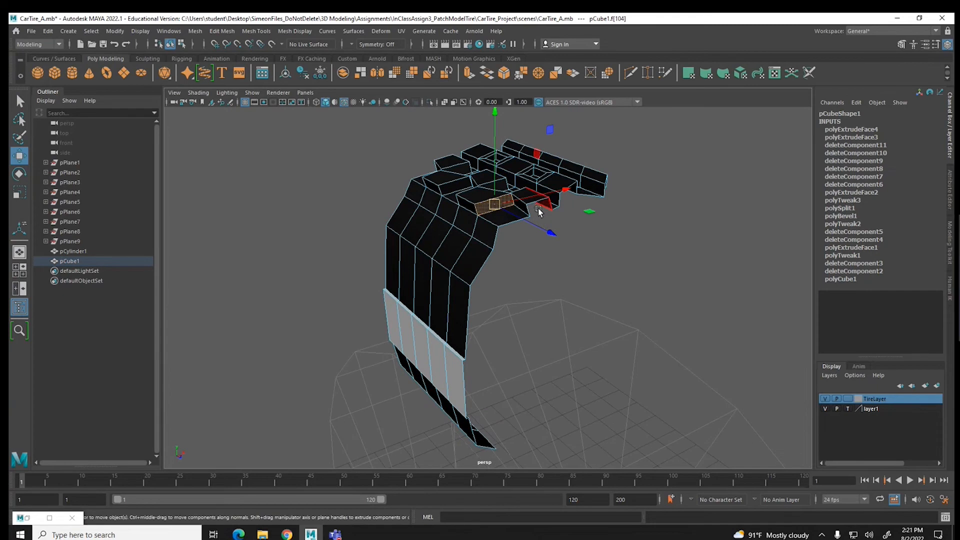
pyautogui.keyDown('alt'); pyautogui.moveTo(534, 210); pyautogui.dragTo(395, 178); pyautogui.keyUp('alt')
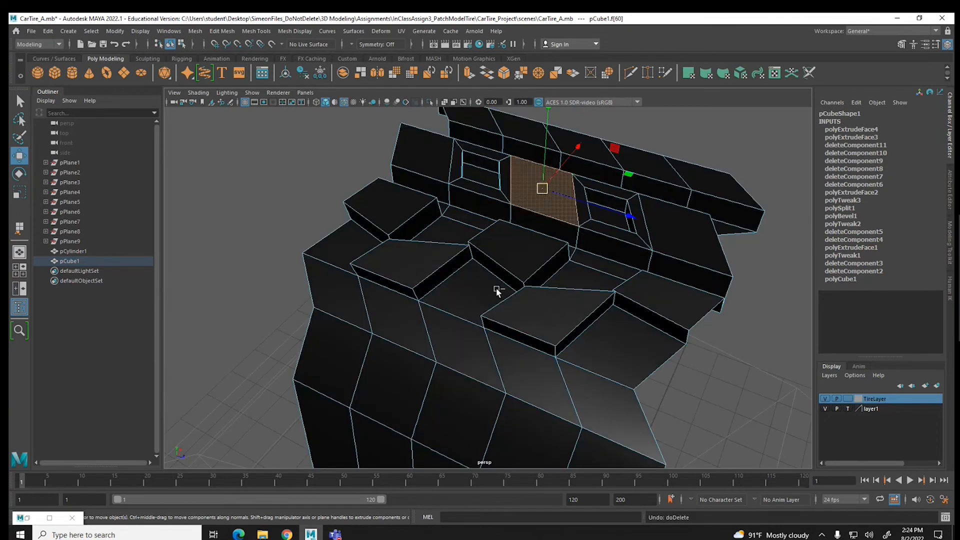
# Extrude the middle tread face and scale it inward, then extrude it again and push it down to form a recess
pyautogui.click(223, 32)
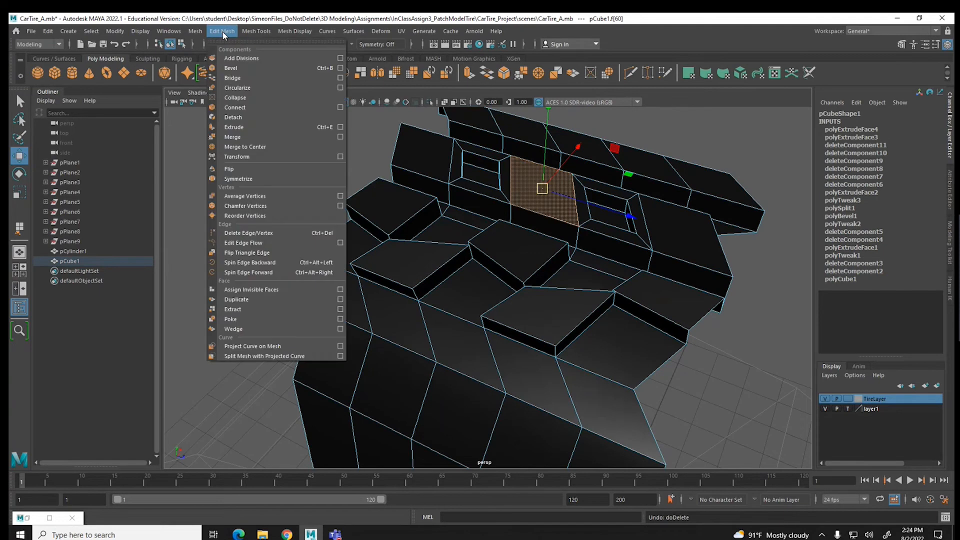
pyautogui.click(227, 128)
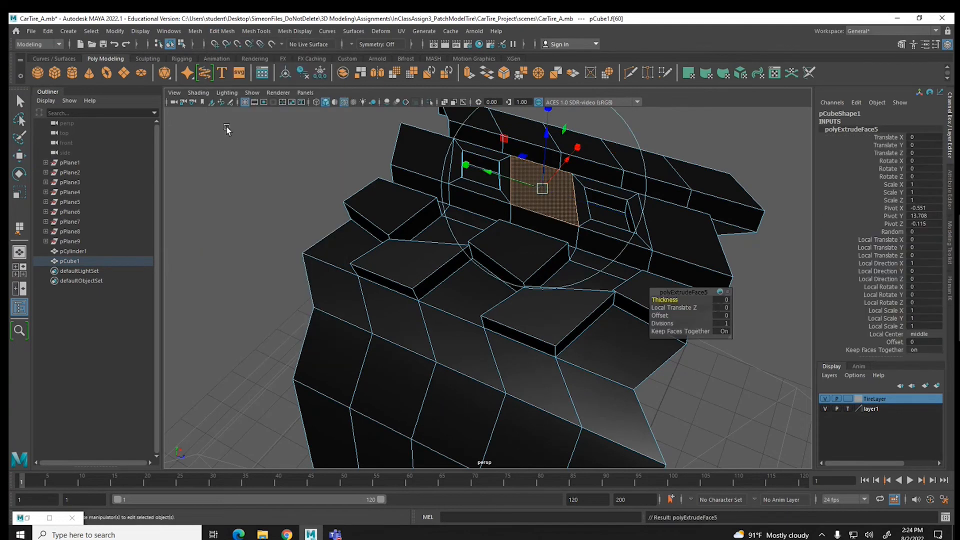
pyautogui.moveTo(577, 152); pyautogui.dragTo(566, 156)
pyautogui.moveTo(466, 166); pyautogui.dragTo(489, 179)
pyautogui.hotkey('ctrl', 'e')
pyautogui.moveTo(547, 138); pyautogui.dragTo(545, 146)
pyautogui.click(338, 171)
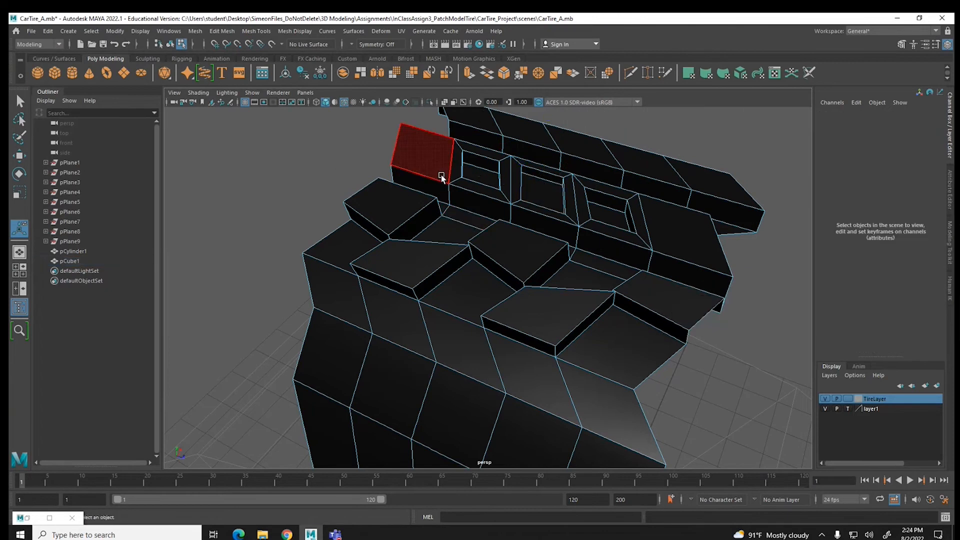
# Return the tire segment to object mode and select the whole piece
pyautogui.moveTo(450, 215)
pyautogui.keyDown('alt'); pyautogui.mouseDown()
pyautogui.moveTo(395, 235)
pyautogui.moveTo(460, 225)
pyautogui.mouseUp(); pyautogui.keyUp('alt')
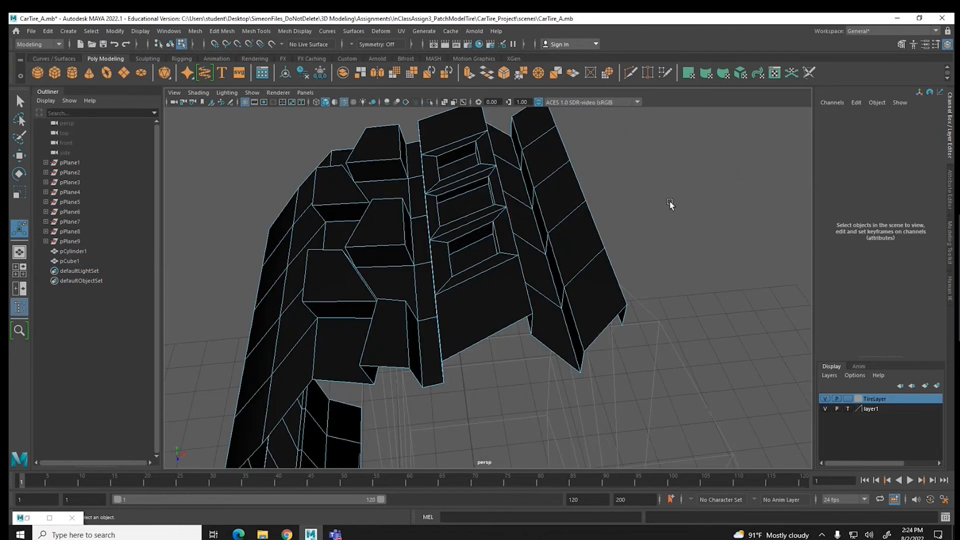
pyautogui.moveTo(551, 206); pyautogui.dragTo(622, 158, button='right')
pyautogui.keyDown('alt'); pyautogui.moveTo(425, 249); pyautogui.dragTo(486, 237); pyautogui.keyUp('alt')
pyautogui.click(514, 270)
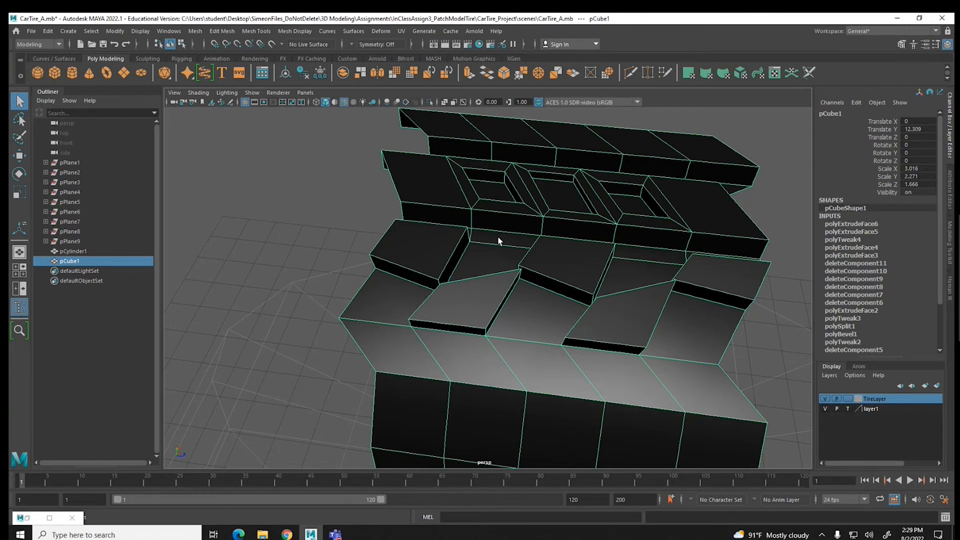
# Examine the tire segment's profile and open center border in the perspective and front views
pyautogui.keyDown('alt'); pyautogui.moveTo(476, 180); pyautogui.dragTo(554, 242); pyautogui.keyUp('alt')
pyautogui.keyDown('alt'); pyautogui.moveTo(522, 277); pyautogui.dragTo(505, 286); pyautogui.keyUp('alt')
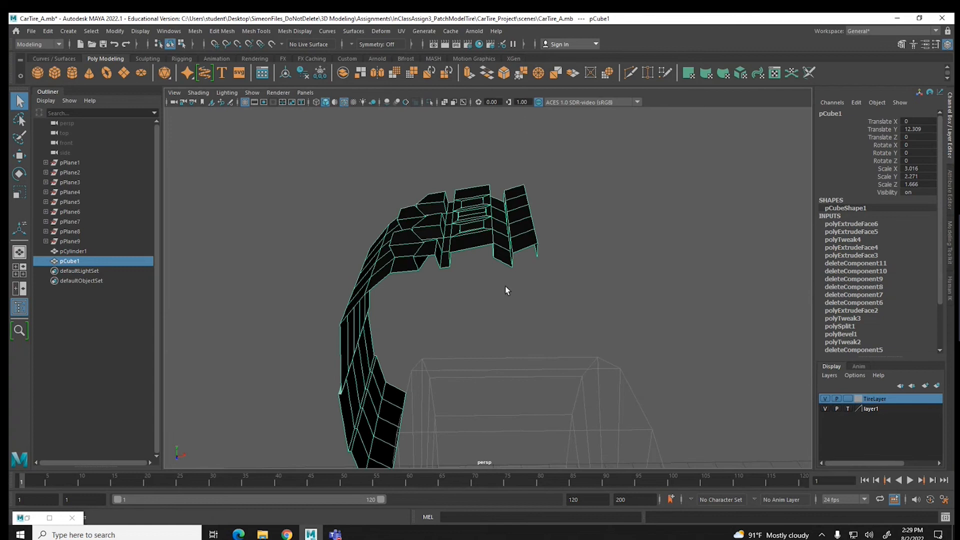
pyautogui.click(20, 177)
pyautogui.click(20, 157)
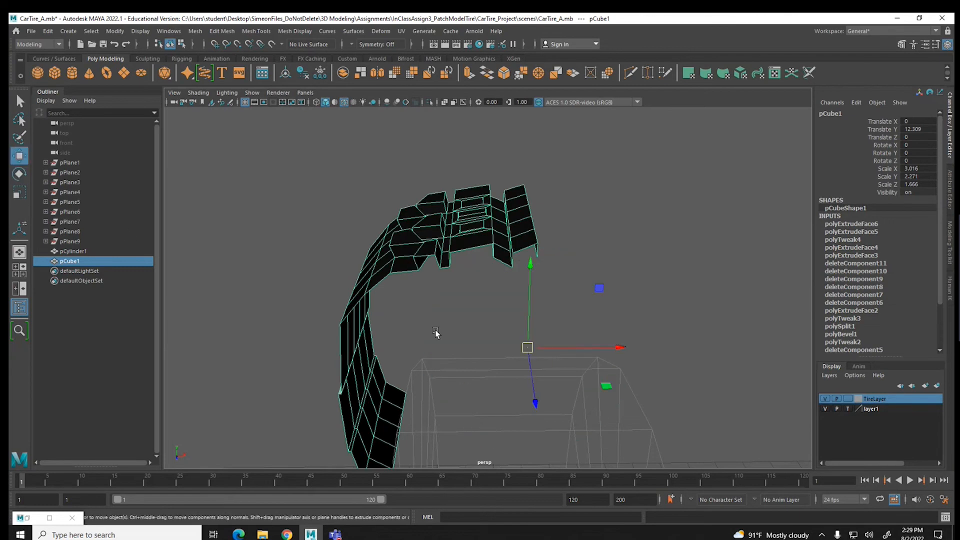
pyautogui.keyDown('alt'); pyautogui.moveTo(422, 334); pyautogui.dragTo(419, 293, button='middle'); pyautogui.keyUp('alt')
pyautogui.keyDown('alt'); pyautogui.moveTo(420, 293); pyautogui.dragTo(418, 279, button='right'); pyautogui.keyUp('alt')
pyautogui.press('space')
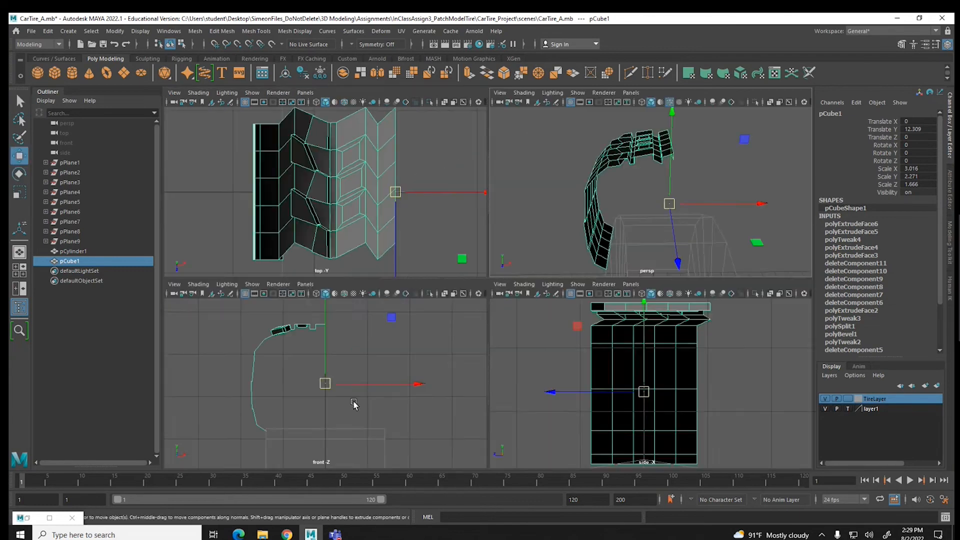
pyautogui.press('space')
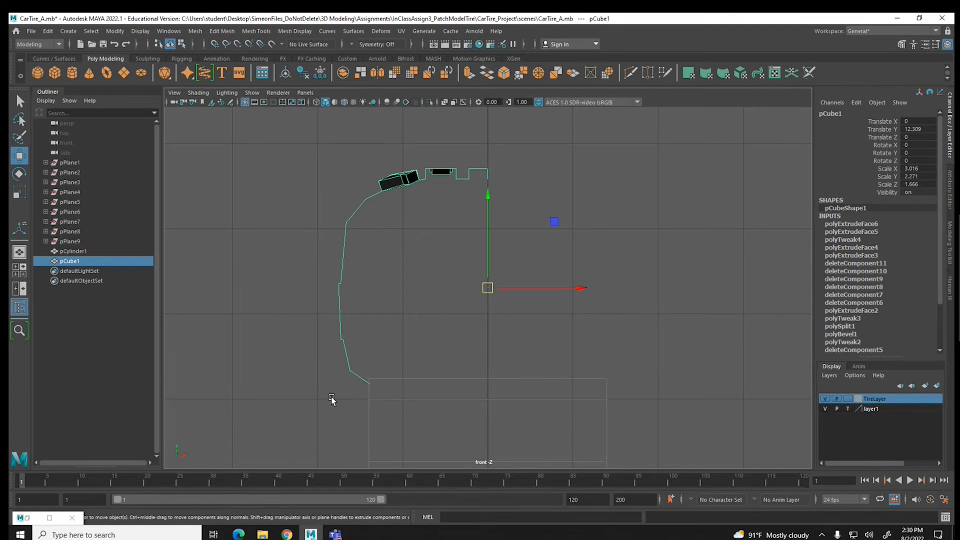
pyautogui.press('space')
pyautogui.press('space')
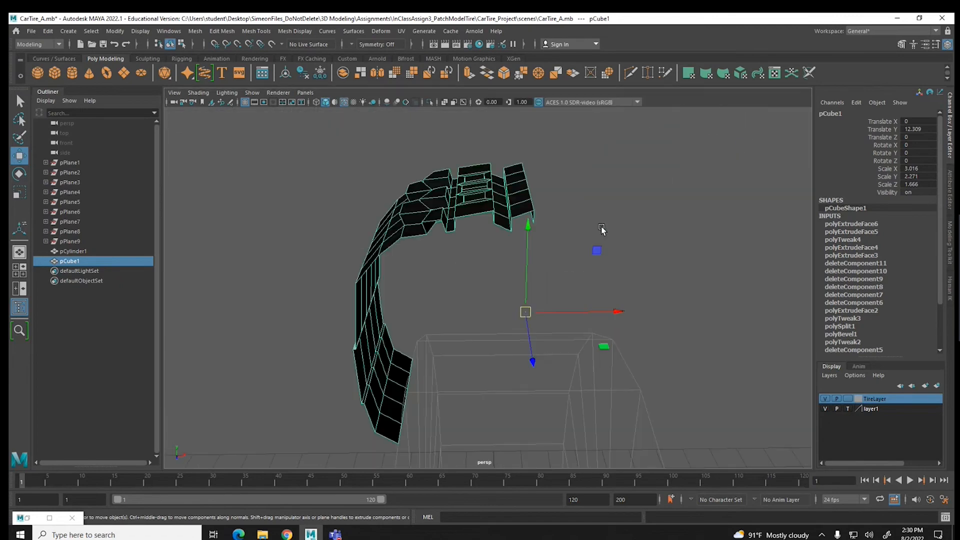
pyautogui.keyDown('alt'); pyautogui.moveTo(600, 228); pyautogui.dragTo(560, 238); pyautogui.keyUp('alt')
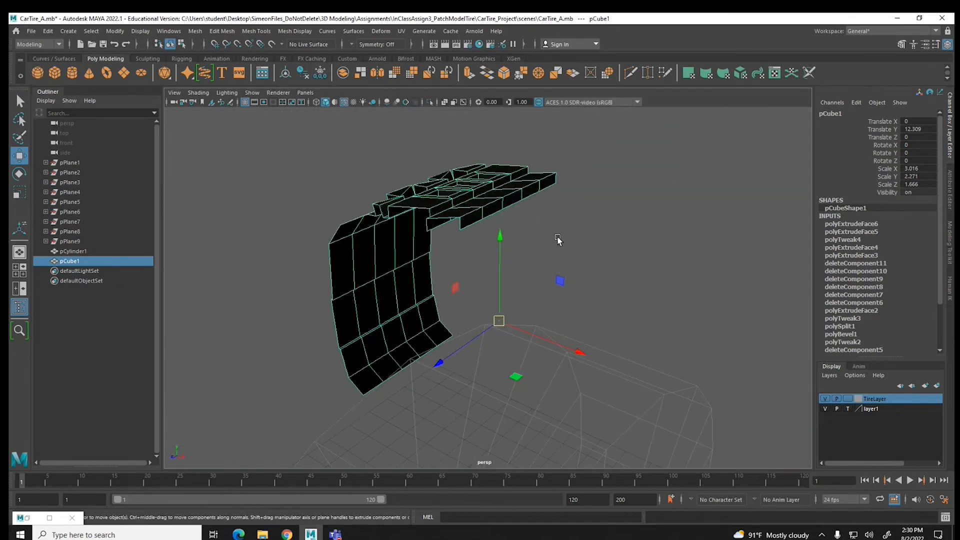
# Bevel the edges along the tread's center border with a fraction of 0.3
pyautogui.moveTo(507, 193); pyautogui.dragTo(507, 165, button='right')
pyautogui.click(508, 194)
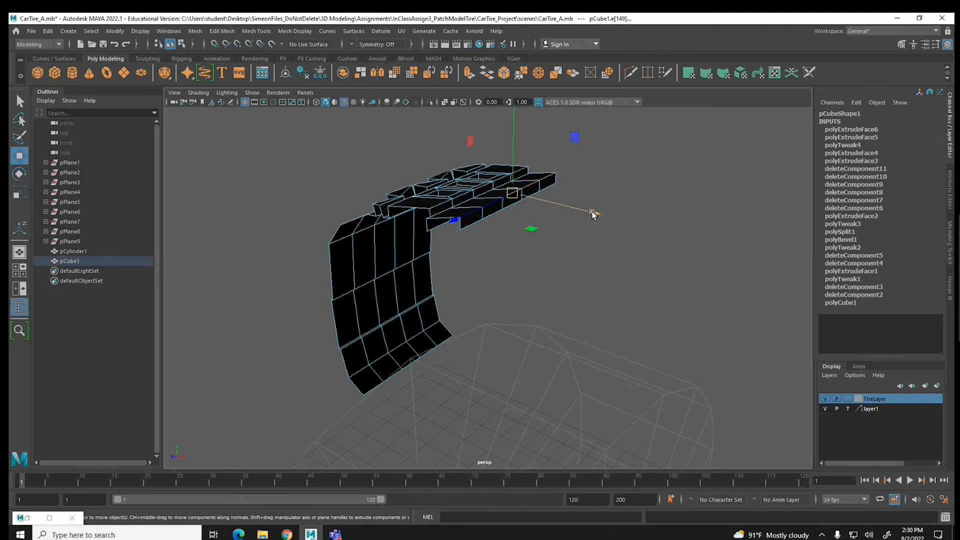
pyautogui.click(259, 32)
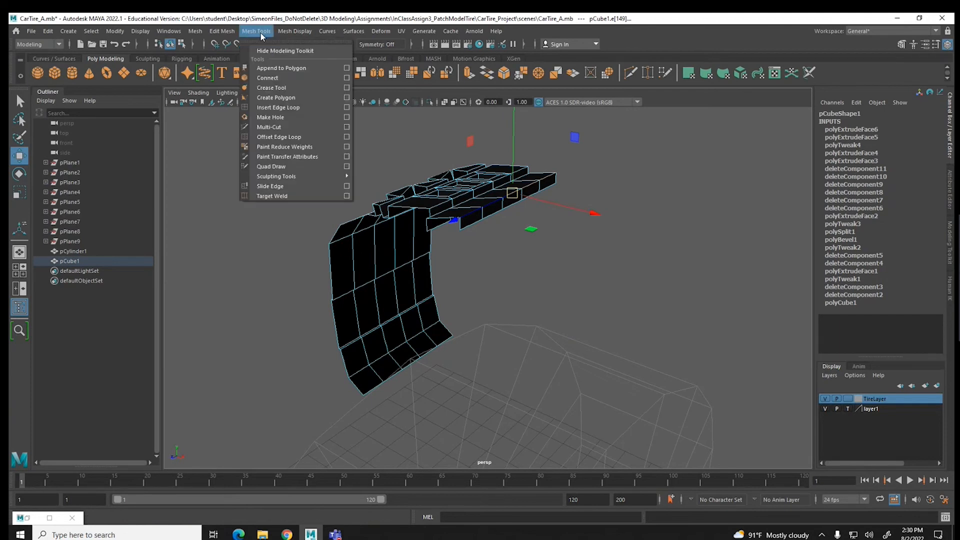
pyautogui.moveTo(222, 31)
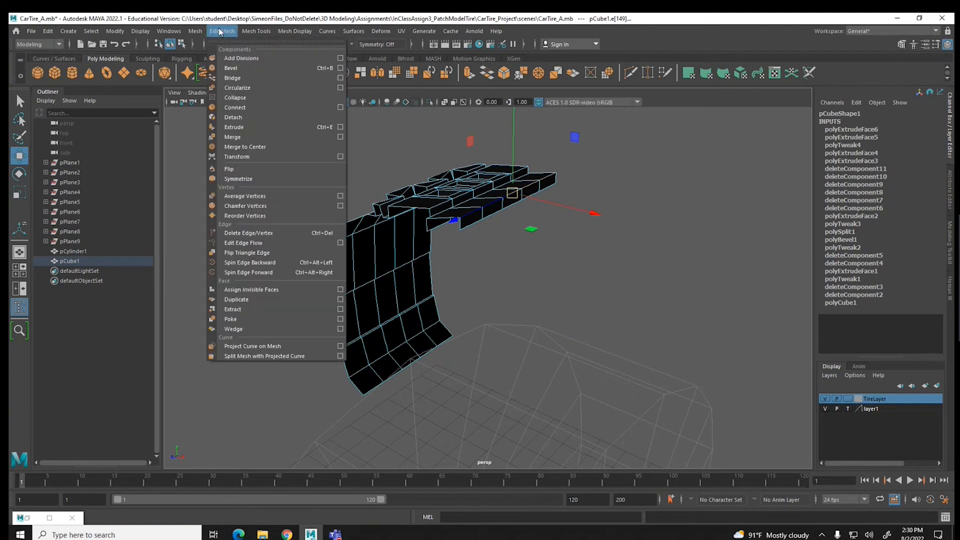
pyautogui.click(233, 69)
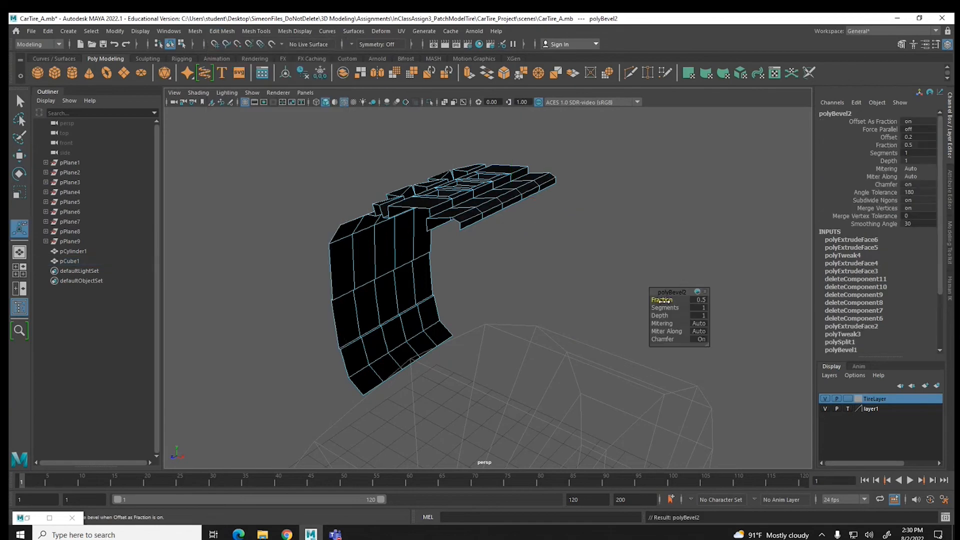
pyautogui.moveTo(663, 301); pyautogui.dragTo(659, 301)
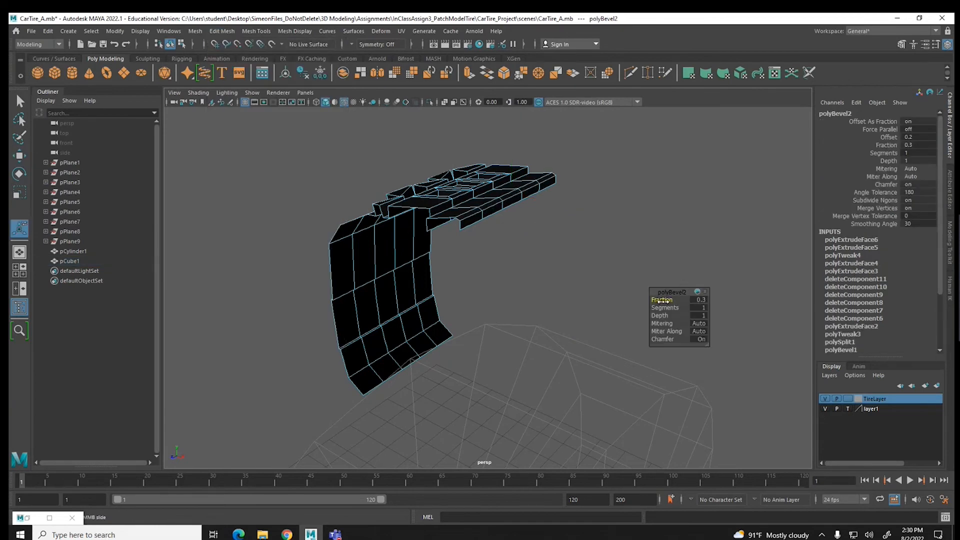
# Select the lower beveled edges at the tread's center border and move them down and slightly inward
pyautogui.click(493, 208)
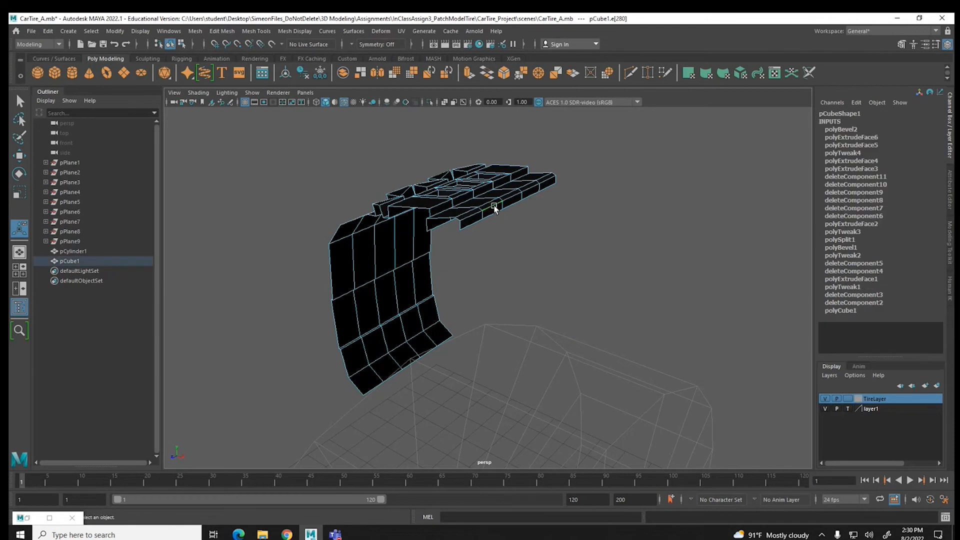
pyautogui.press('w')
pyautogui.moveTo(514, 161); pyautogui.dragTo(514, 172)
pyautogui.moveTo(592, 220); pyautogui.dragTo(590, 223)
pyautogui.moveTo(511, 150); pyautogui.dragTo(508, 149)
# Check the center border vertices against the grid's center line in the front view, then return to object mode and frame the segment
pyautogui.press('space')
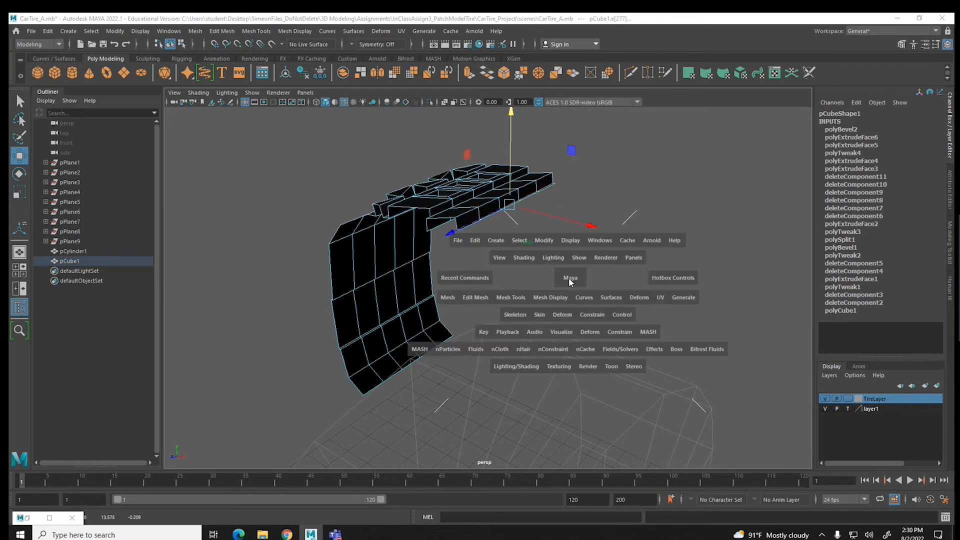
pyautogui.press('space')
pyautogui.scroll(5, 495, 236)
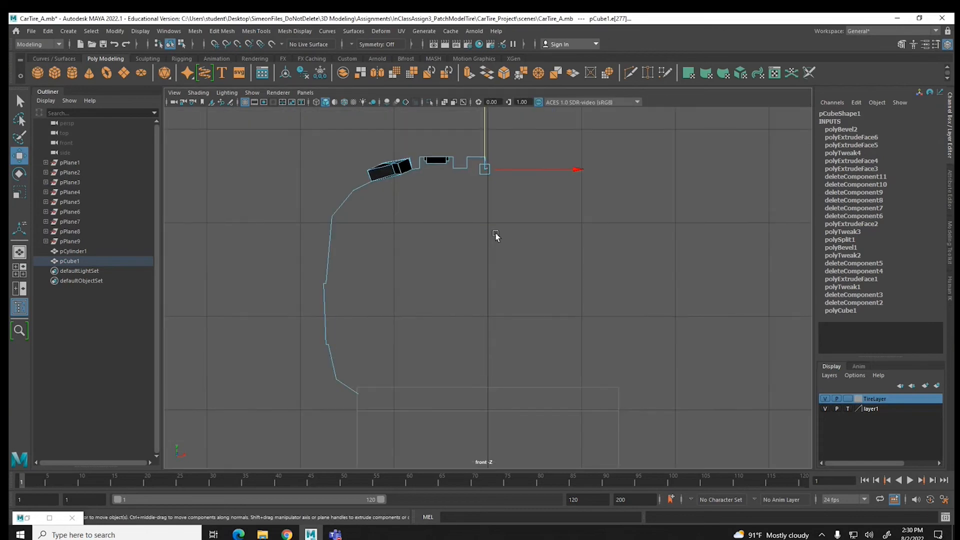
pyautogui.keyDown('alt'); pyautogui.moveTo(495, 185); pyautogui.dragTo(478, 252, button='middle'); pyautogui.keyUp('alt')
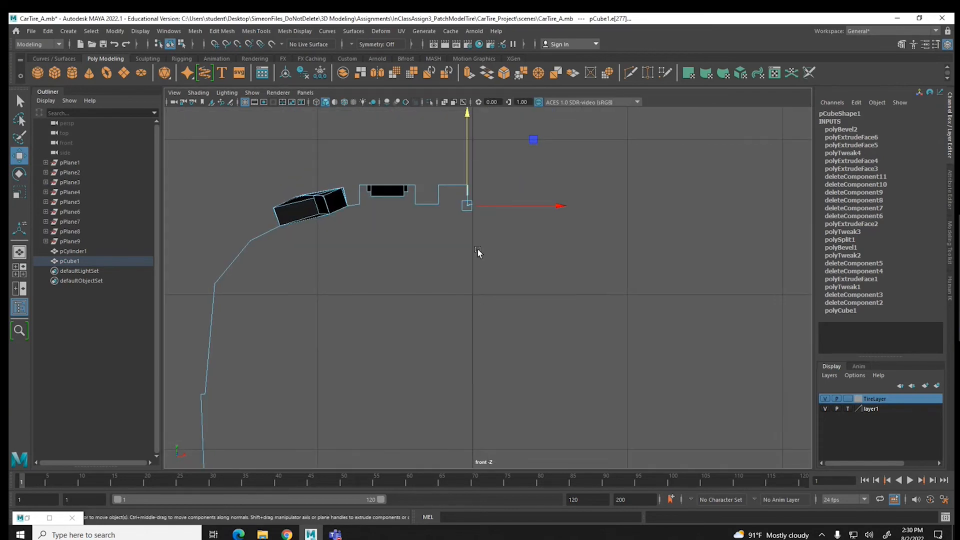
pyautogui.rightClick(433, 206)
pyautogui.click(459, 219)
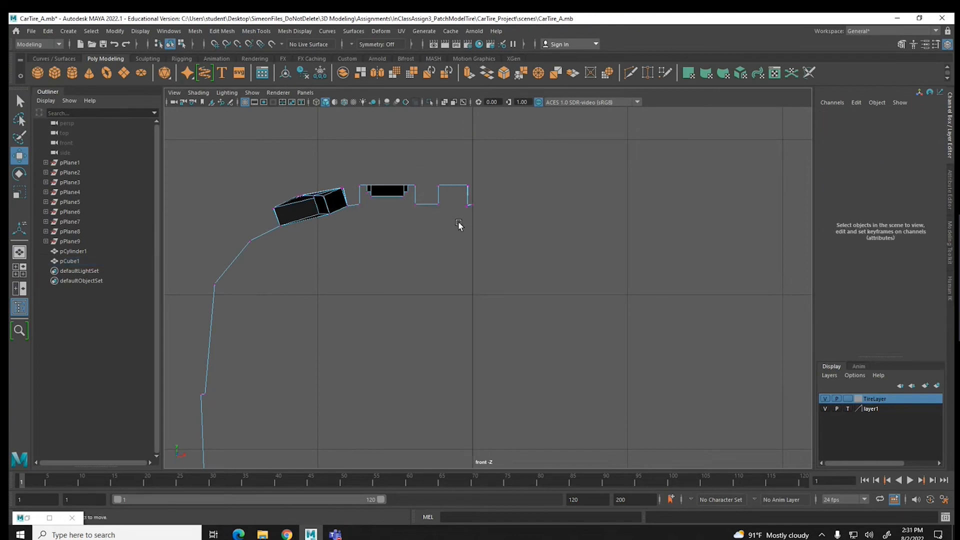
pyautogui.moveTo(490, 195); pyautogui.dragTo(470, 223)
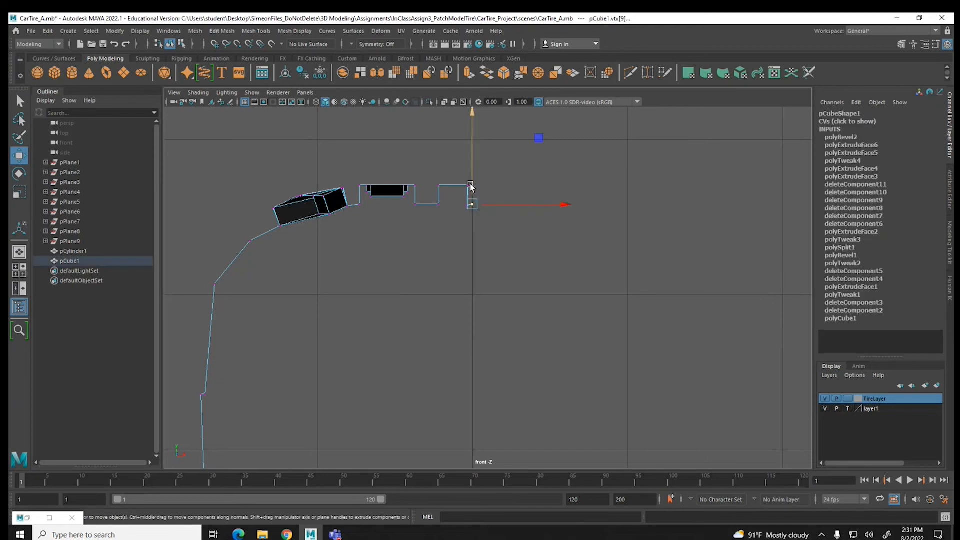
pyautogui.click(515, 263)
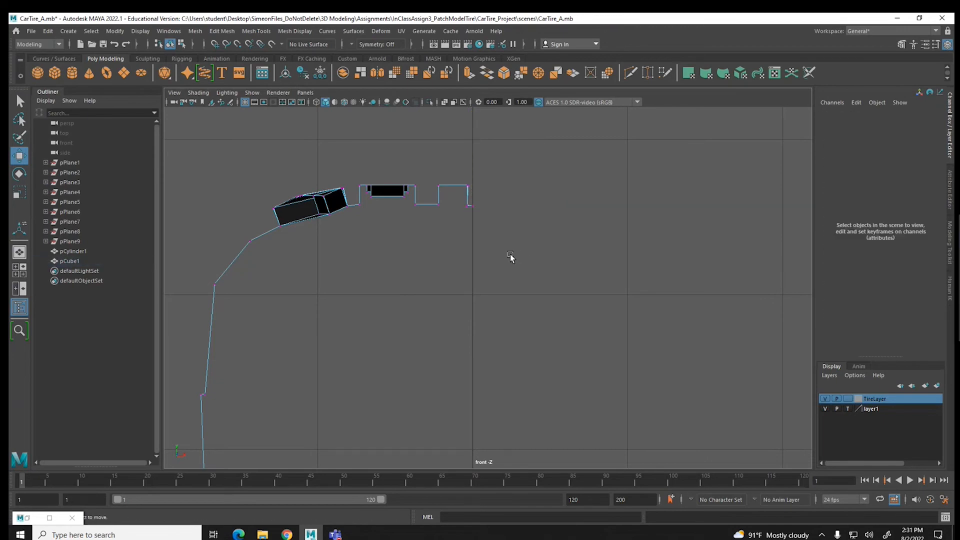
pyautogui.press('F8')
pyautogui.press('f')
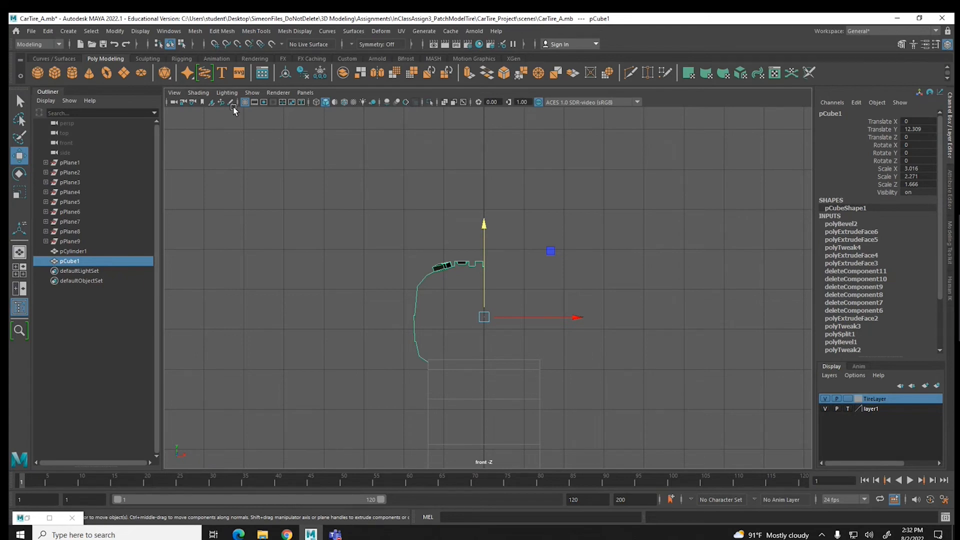
# Mirror the tire segment as a copy across the world X axis, combined with the original and merging border vertices
pyautogui.click(192, 32)
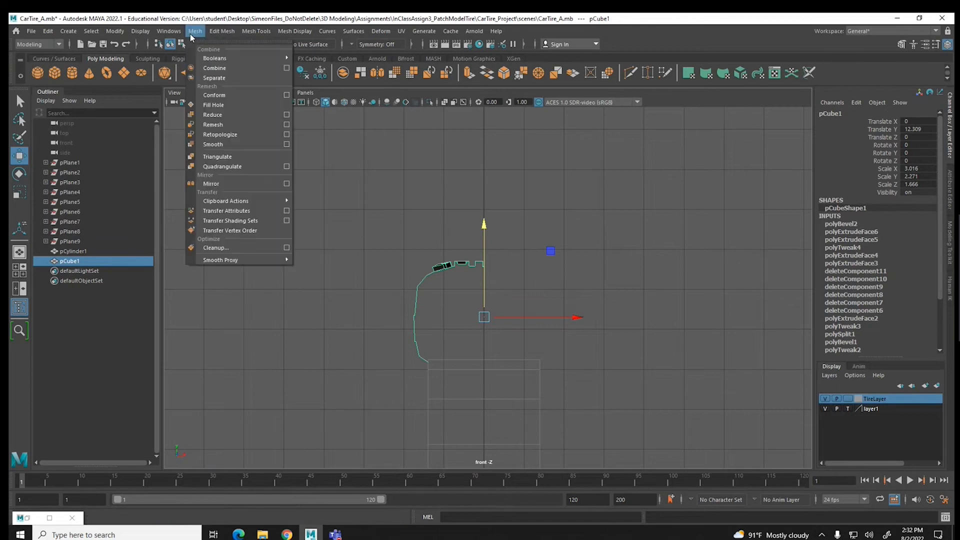
pyautogui.click(286, 184)
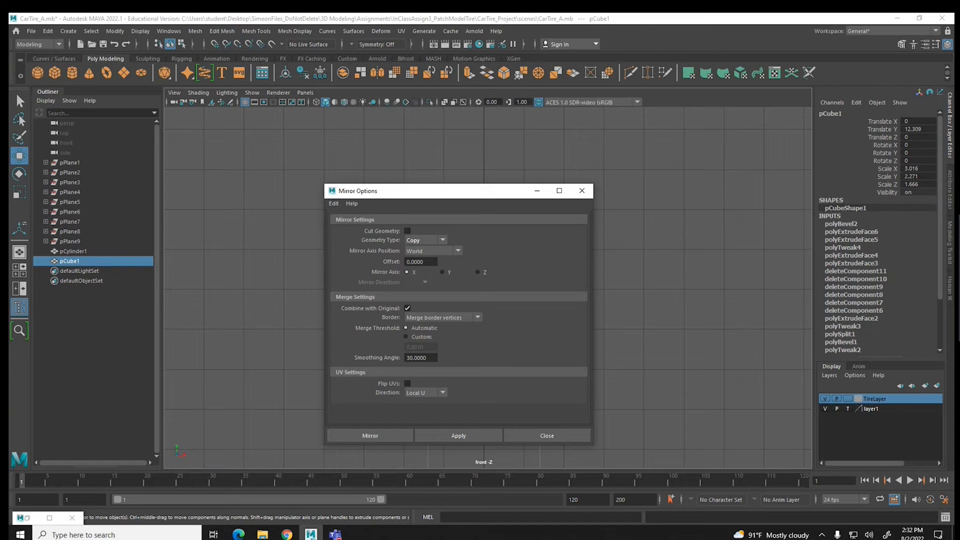
pyautogui.click(425, 240)
pyautogui.click(420, 250)
pyautogui.click(426, 240)
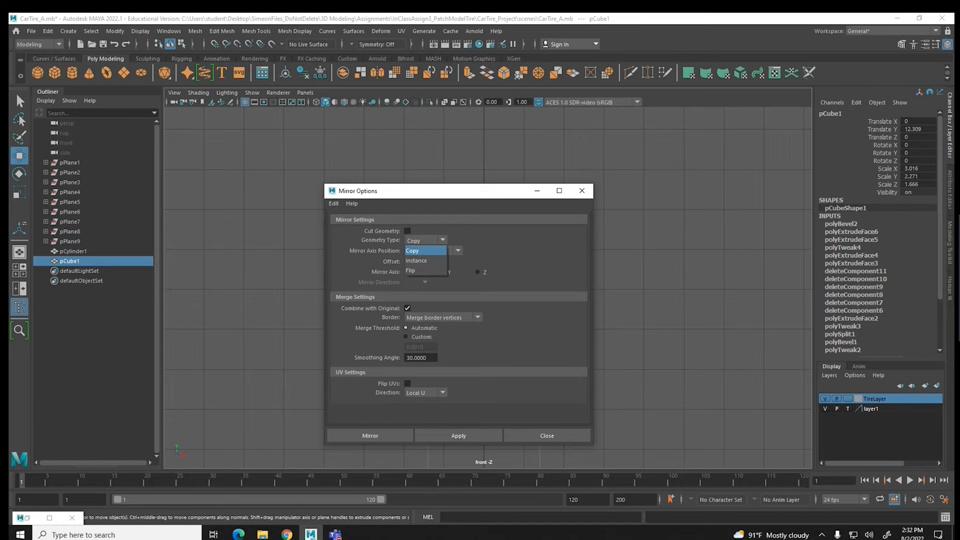
pyautogui.press('Escape')
pyautogui.click(433, 250)
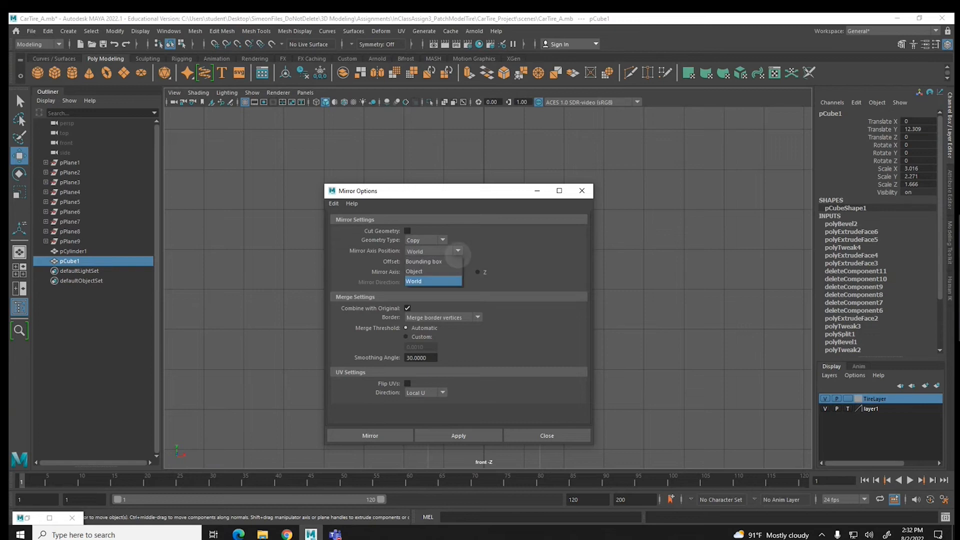
pyautogui.press('Escape')
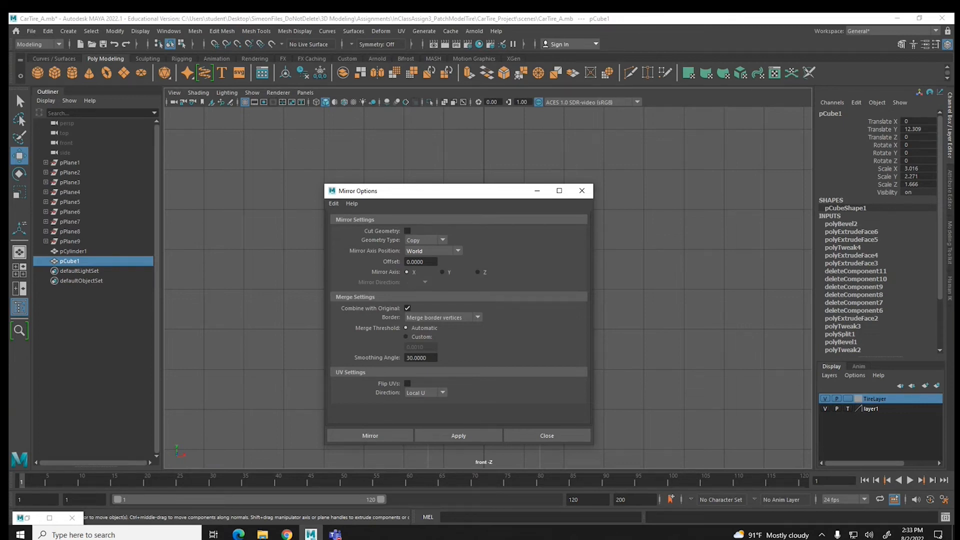
pyautogui.click(350, 435)
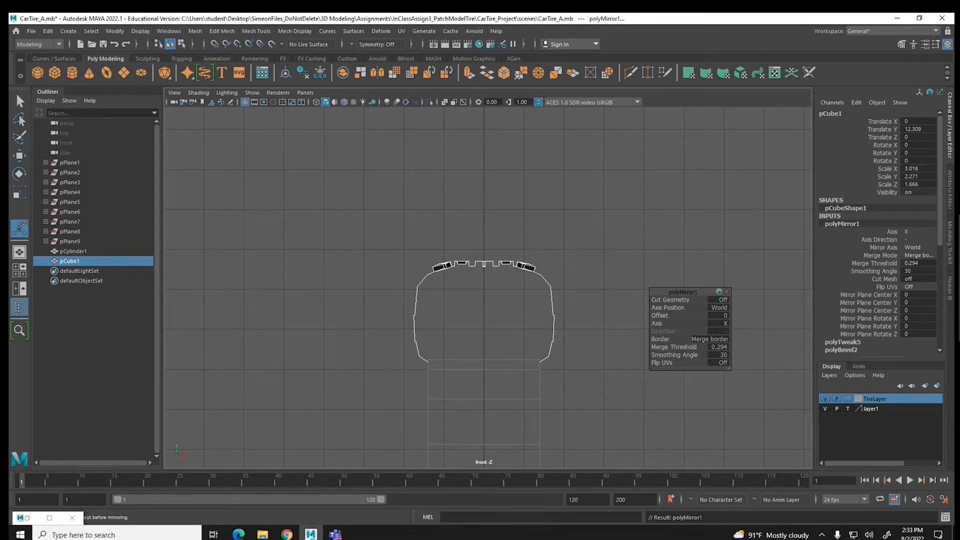
pyautogui.click(660, 316)
pyautogui.moveTo(660, 316)
pyautogui.mouseDown(button='middle')
pyautogui.moveTo(700, 315)
pyautogui.moveTo(642, 320)
pyautogui.moveTo(652, 319)
pyautogui.mouseUp(button='middle')
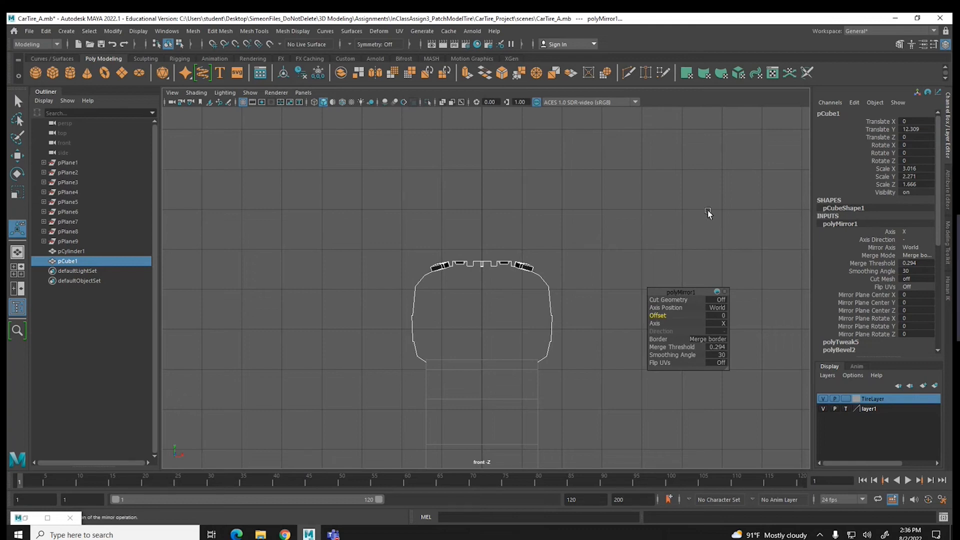
# Examine the mirrored segment's center seam and tread grooves up close in the perspective view
pyautogui.click(689, 255)
pyautogui.press('space')
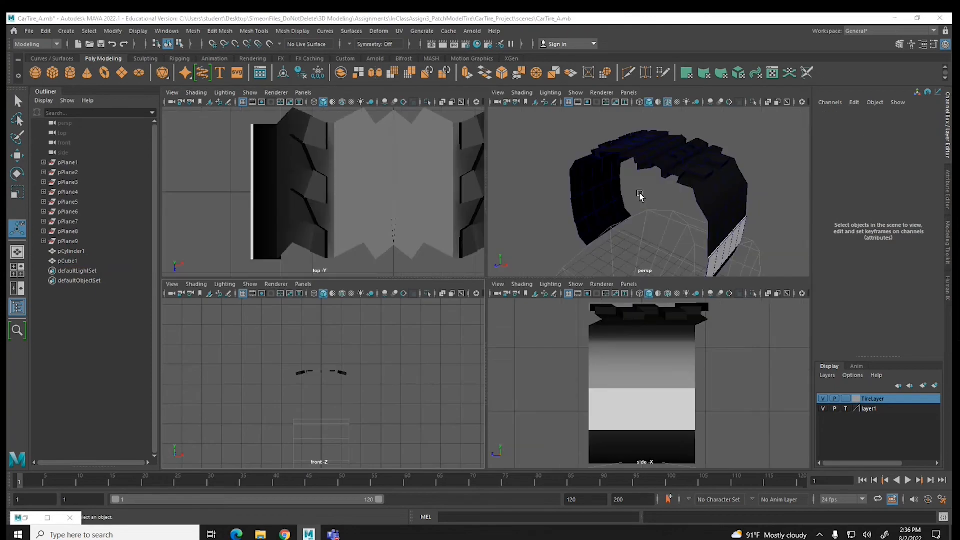
pyautogui.press('space')
pyautogui.keyDown('alt'); pyautogui.moveTo(636, 211); pyautogui.dragTo(573, 224); pyautogui.keyUp('alt')
pyautogui.click(530, 227)
pyautogui.scroll(-1, 529, 226)
pyautogui.keyDown('alt'); pyautogui.moveTo(485, 315); pyautogui.dragTo(560, 345); pyautogui.keyUp('alt')
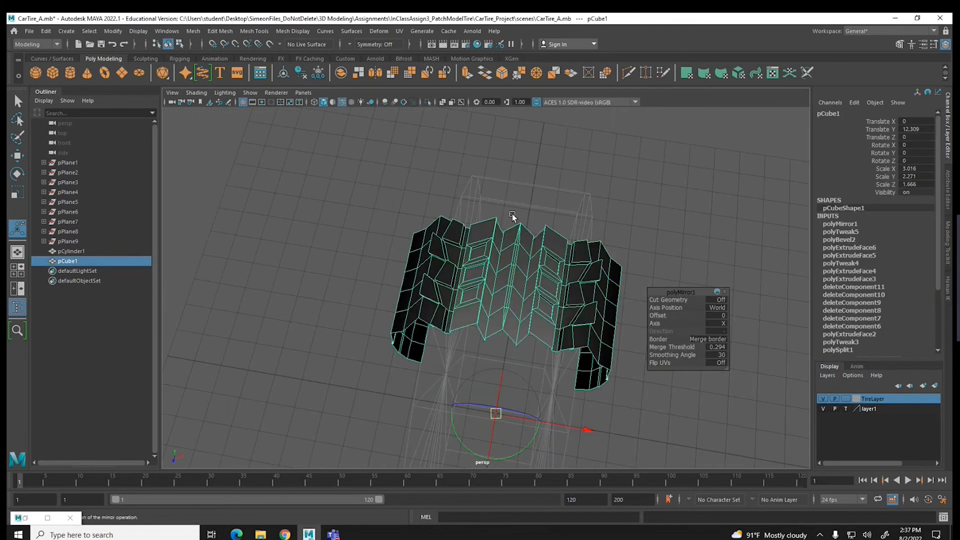
pyautogui.scroll(8, 501, 325)
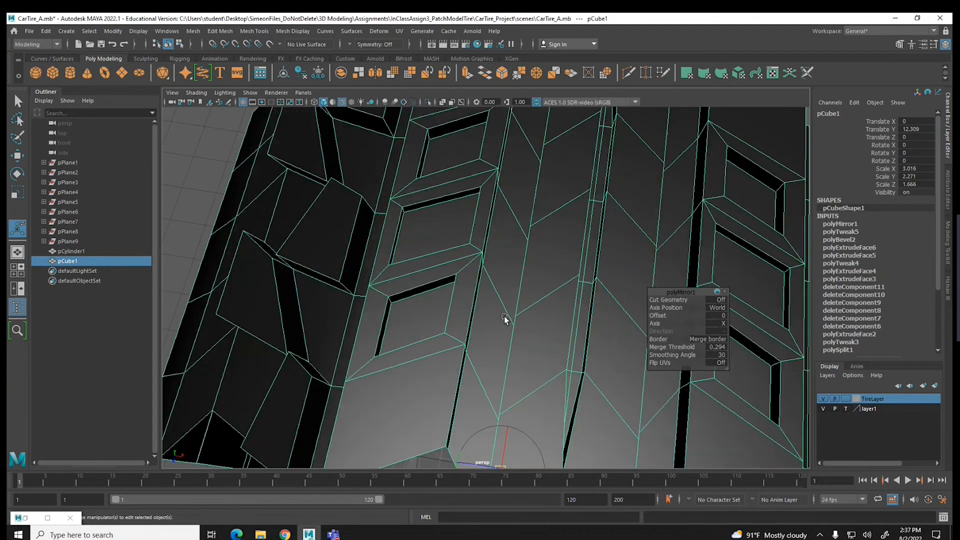
pyautogui.scroll(-3, 502, 315)
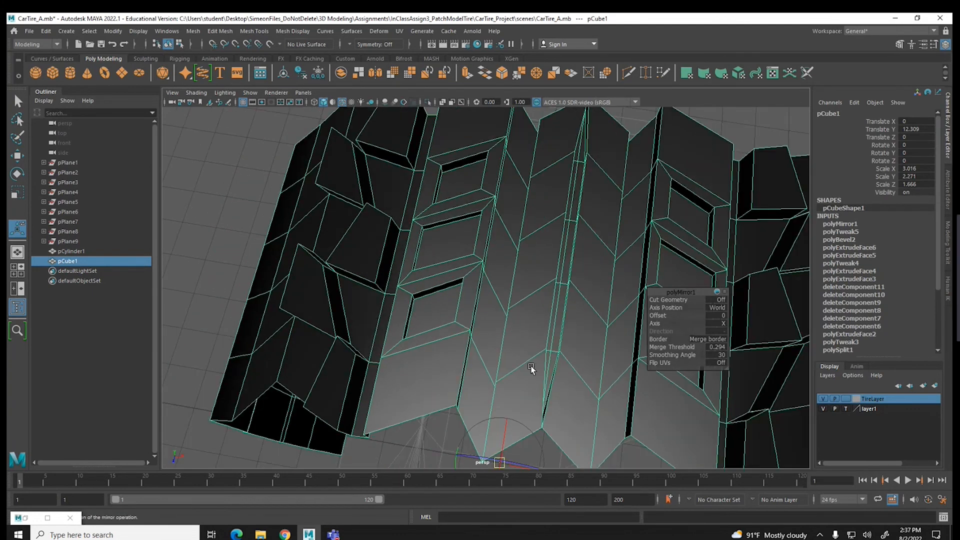
pyautogui.scroll(-3, 552, 222)
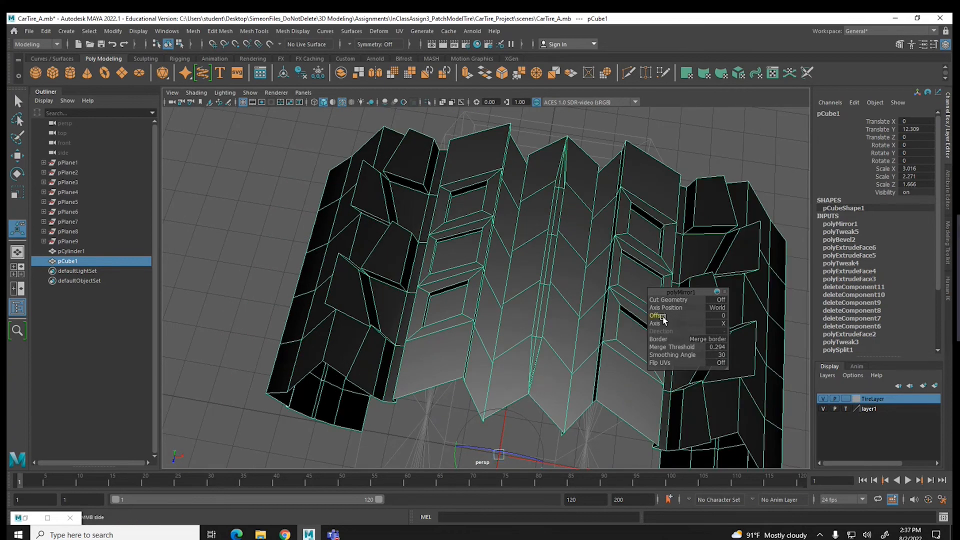
# Try mirror offsets such as 0.3, 0.05 and 0.11, and return the offset to 0
pyautogui.moveTo(663, 316); pyautogui.dragTo(664, 316, button='middle')
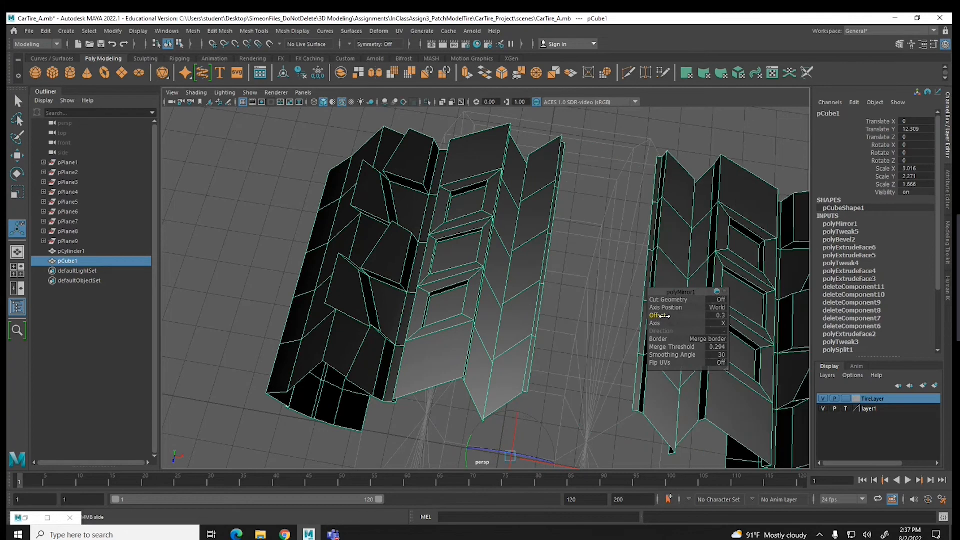
pyautogui.moveTo(664, 316); pyautogui.dragTo(666, 316, button='middle')
pyautogui.click(725, 316)
pyautogui.write('0')
pyautogui.press('Return')
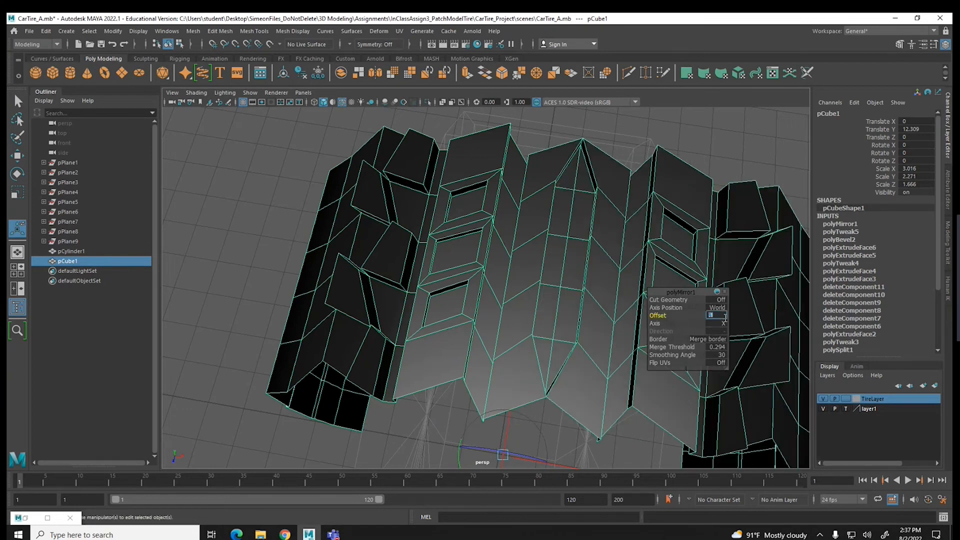
pyautogui.write('.05')
pyautogui.press('Return')
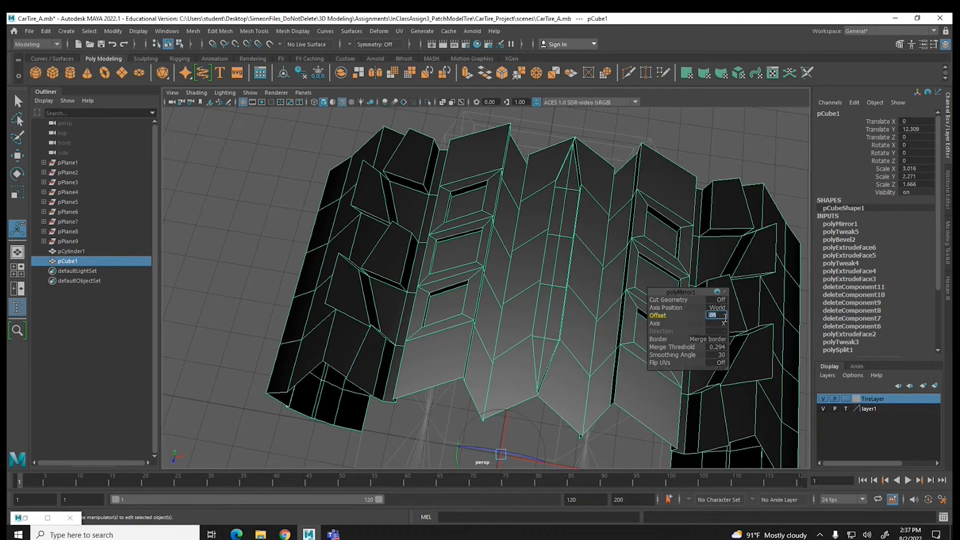
pyautogui.write('.1')
pyautogui.press('Return')
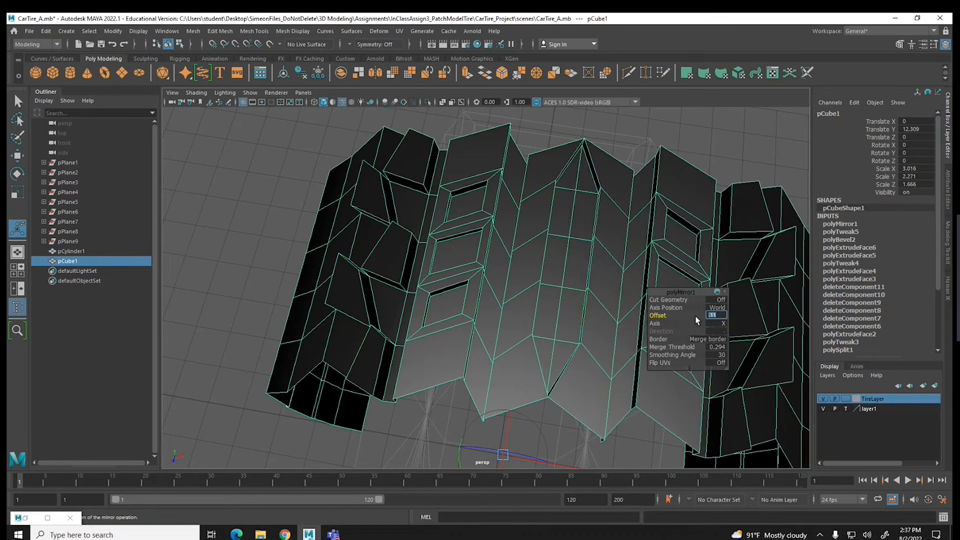
pyautogui.write('0')
pyautogui.press('Return')
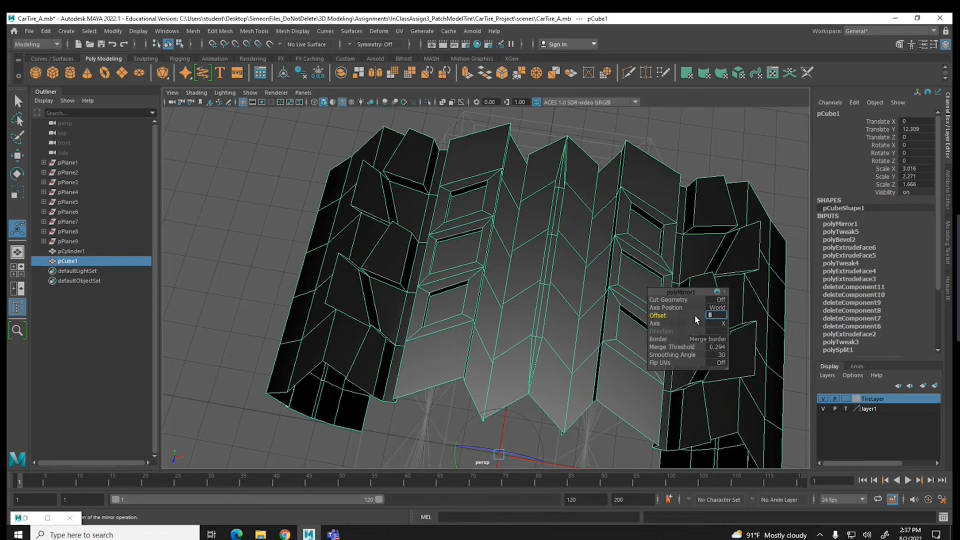
# Set the mirror's merge threshold to 0.05 and check the center groove of the mirrored tread
pyautogui.keyDown('alt'); pyautogui.moveTo(578, 360); pyautogui.dragTo(590, 306); pyautogui.keyUp('alt')
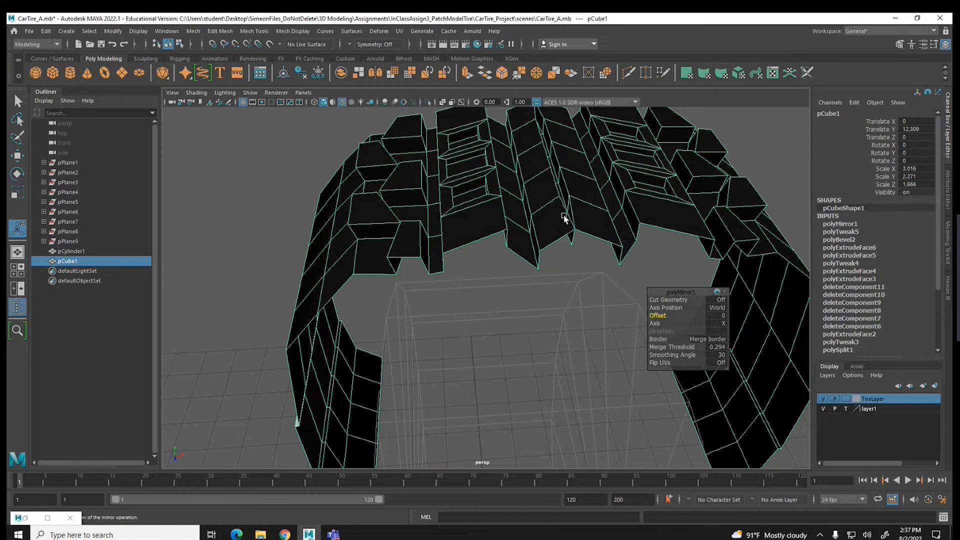
pyautogui.click(675, 347)
pyautogui.moveTo(686, 348); pyautogui.dragTo(690, 347)
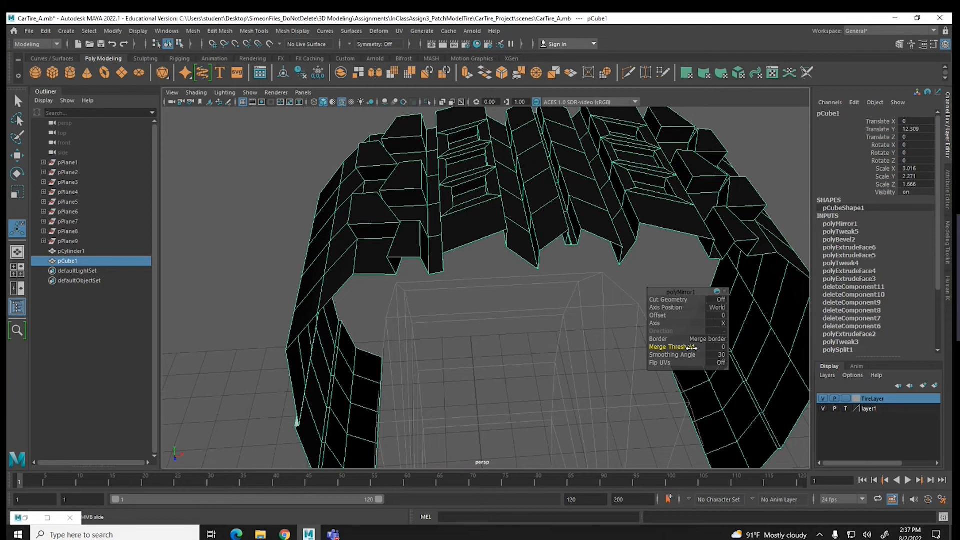
pyautogui.click(711, 348)
pyautogui.write('.12')
pyautogui.press('Return')
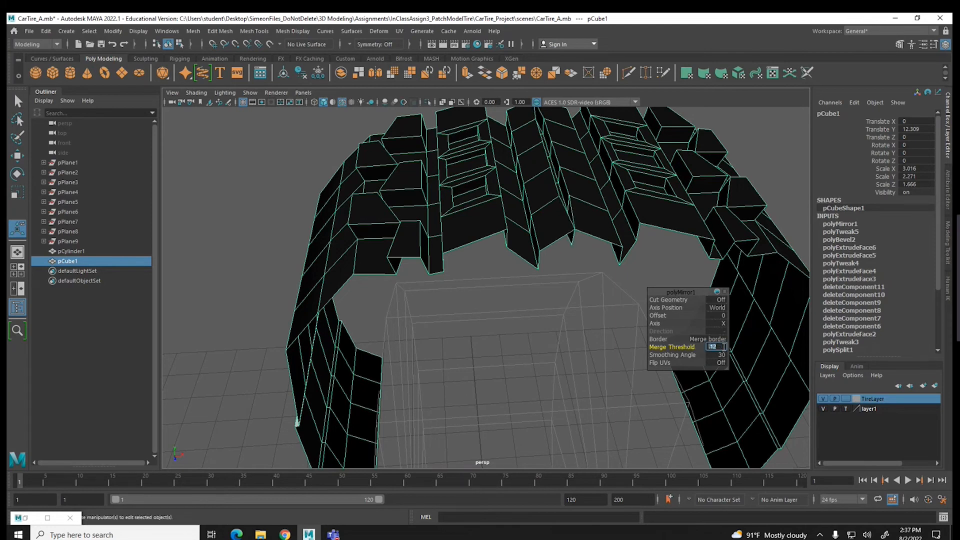
pyautogui.write('.1')
pyautogui.press('Return')
pyautogui.write('.05')
pyautogui.press('Return')
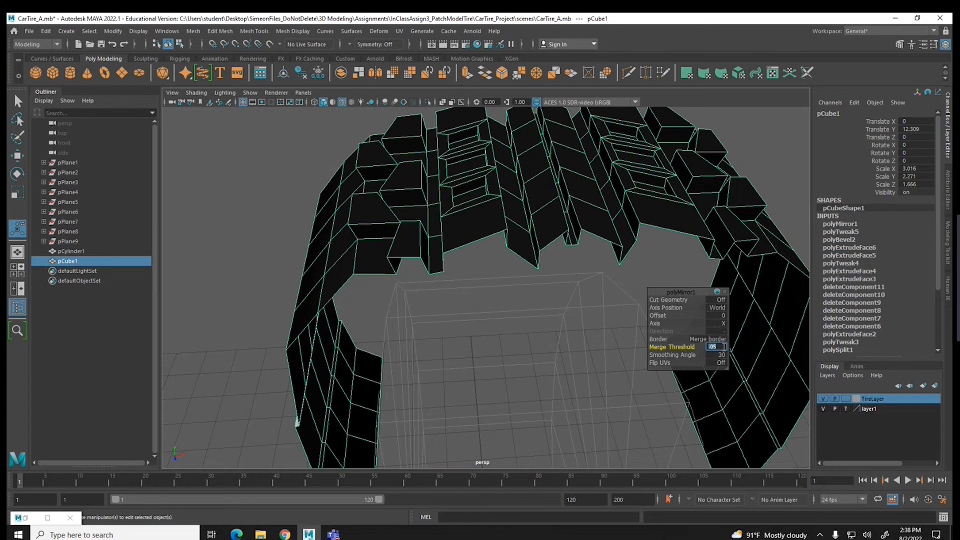
pyautogui.click(585, 333)
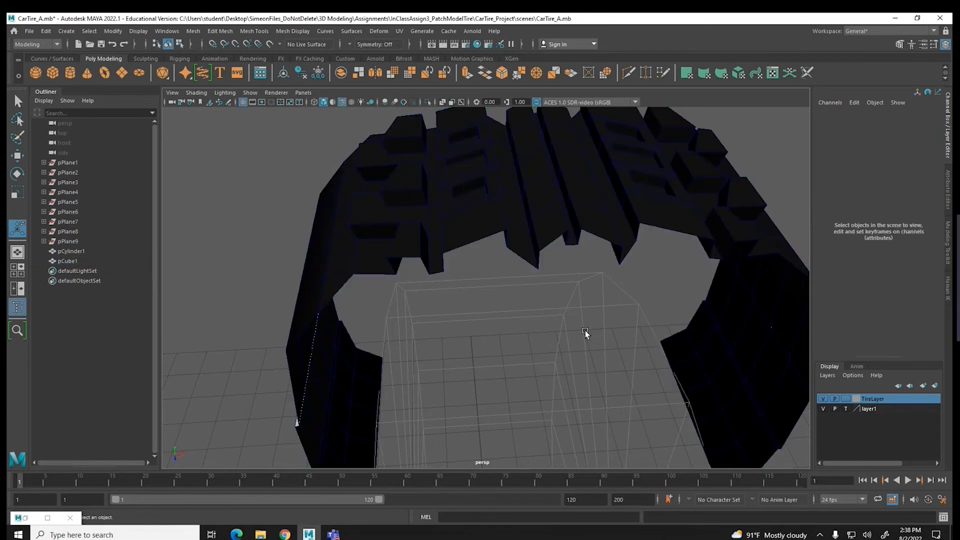
pyautogui.click(573, 239)
pyautogui.scroll(-5, 592, 272)
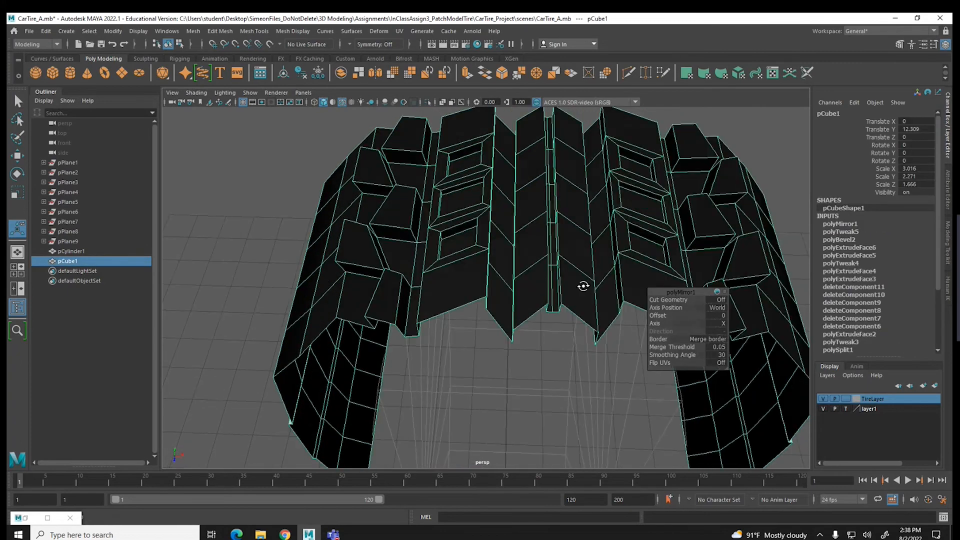
pyautogui.scroll(-3, 553, 289)
pyautogui.keyDown('alt'); pyautogui.moveTo(526, 302); pyautogui.dragTo(344, 309); pyautogui.keyUp('alt')
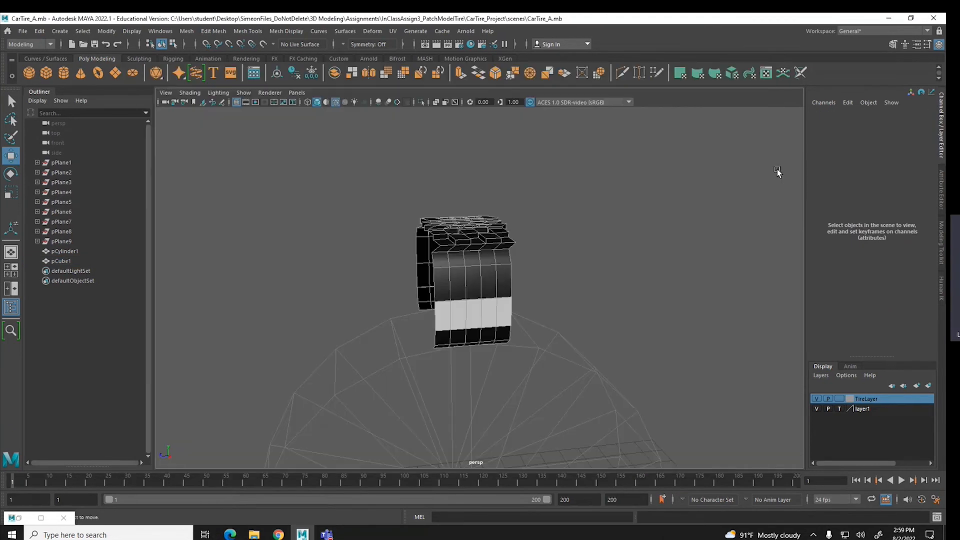
# Delete the construction history of the mirrored tire segment
pyautogui.click(481, 257)
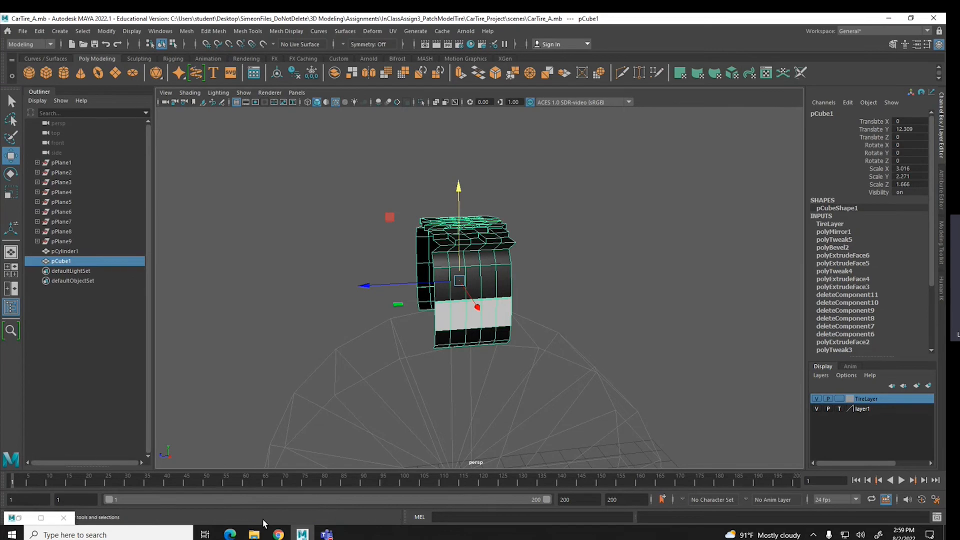
pyautogui.click(235, 534)
pyautogui.click(38, 32)
pyautogui.moveTo(73, 150)
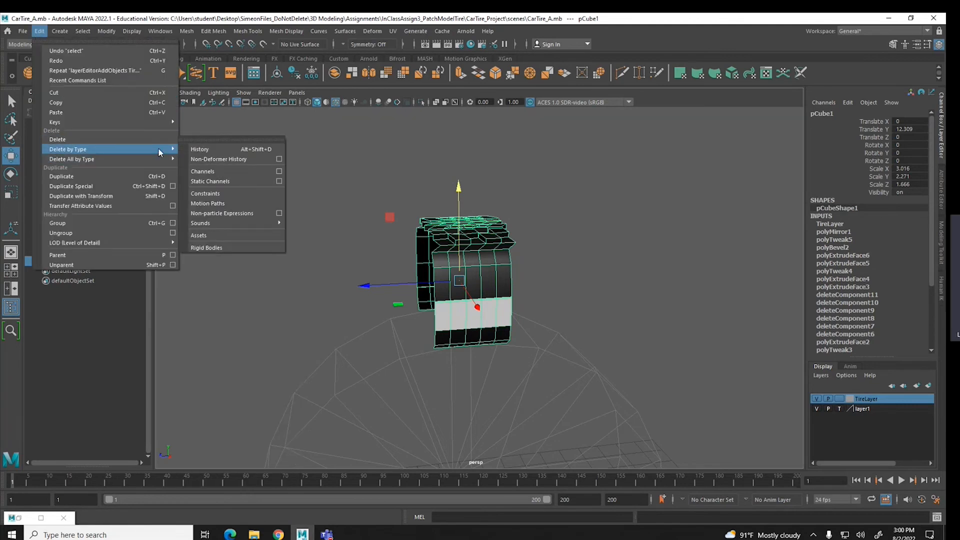
pyautogui.click(206, 149)
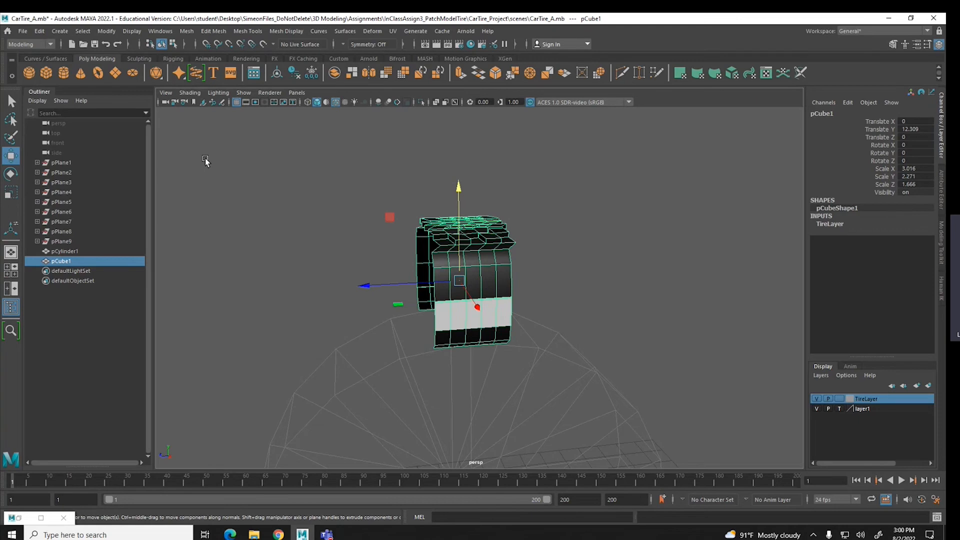
# Freeze the tire segment's transformations
pyautogui.click(105, 31)
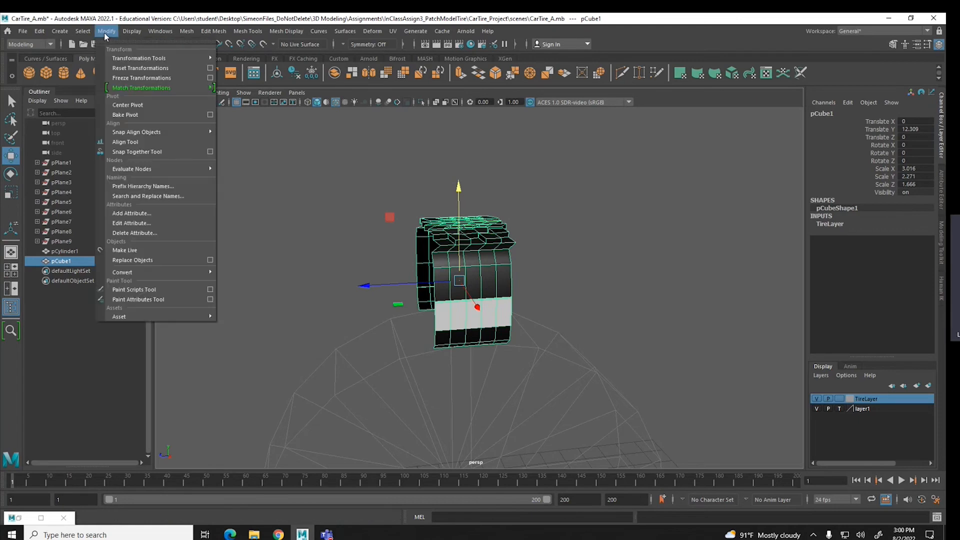
pyautogui.click(116, 79)
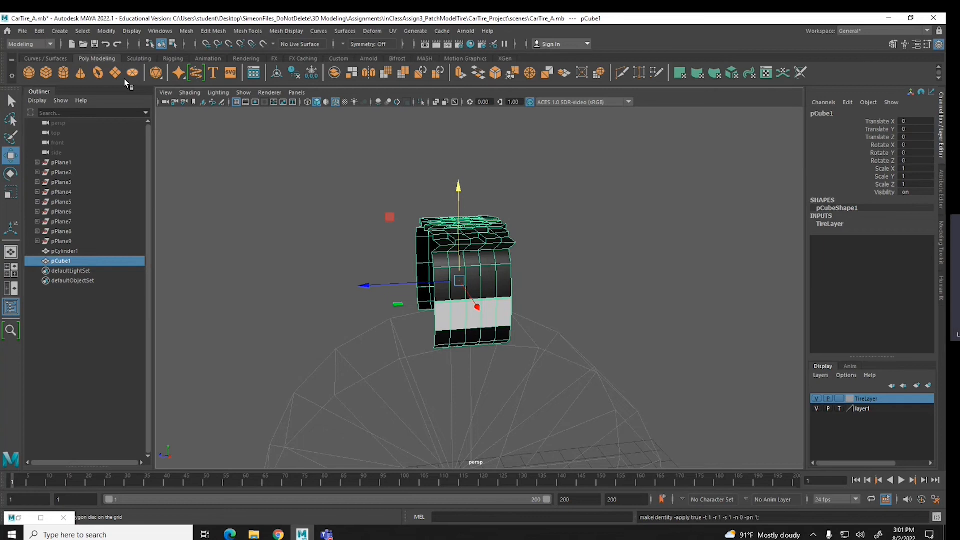
pyautogui.click(107, 31)
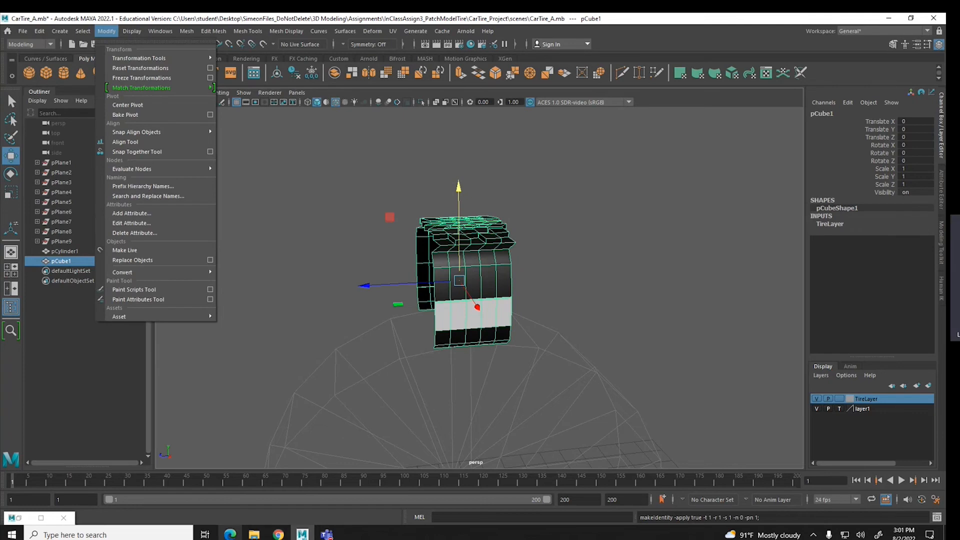
# Consult the tread strip instructions in the browser, return to Maya and duplicate the tire segment
pyautogui.click(230, 535)
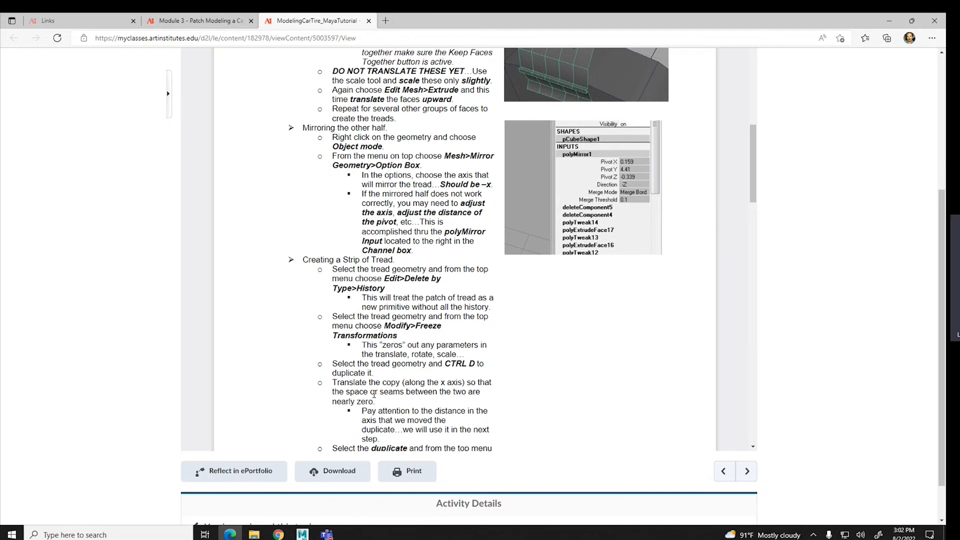
pyautogui.click(302, 534)
pyautogui.click(39, 32)
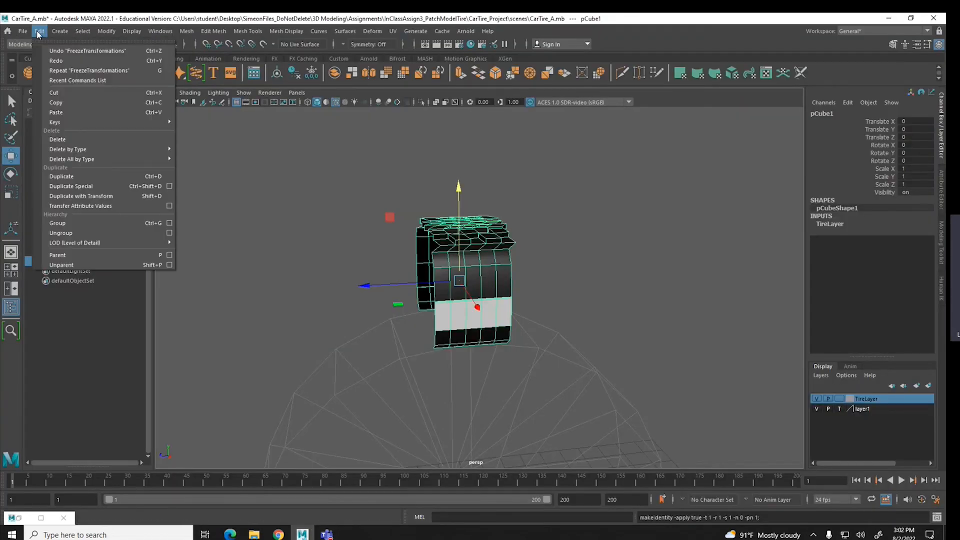
pyautogui.click(60, 177)
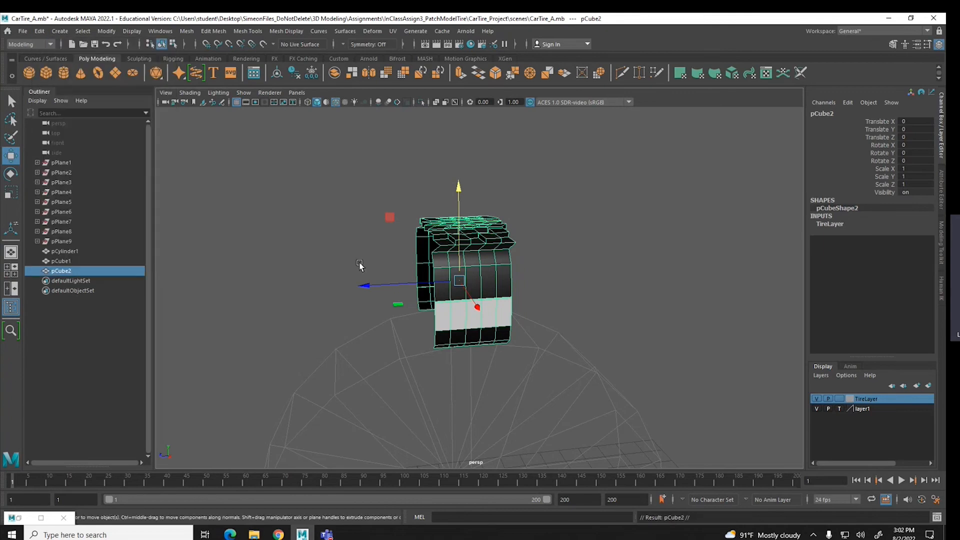
# Move the duplicate tire segment along Z by about 1.666 so its edge meets the original segment
pyautogui.moveTo(365, 284); pyautogui.dragTo(291, 286)
pyautogui.scroll(6, 451, 295)
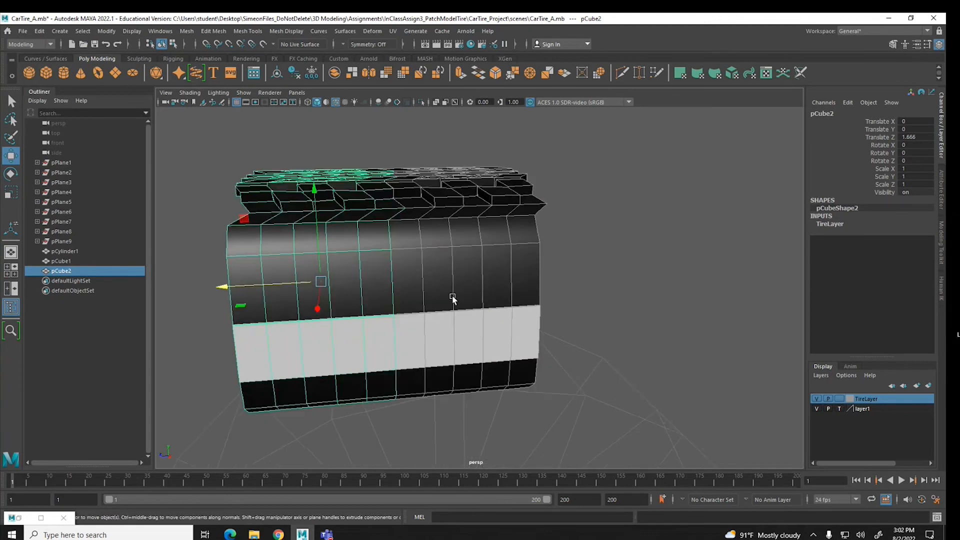
pyautogui.scroll(2, 451, 295)
pyautogui.scroll(4, 388, 287)
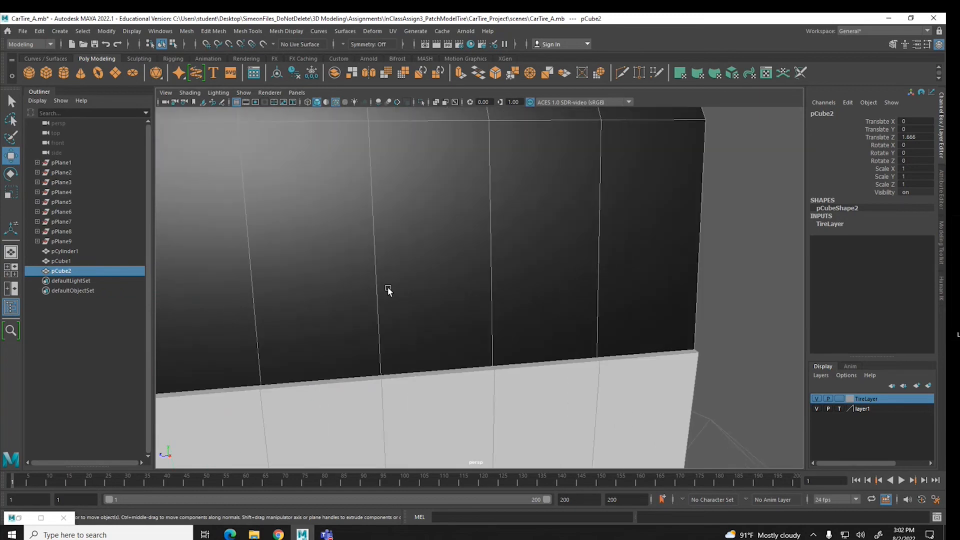
pyautogui.scroll(4, 488, 283)
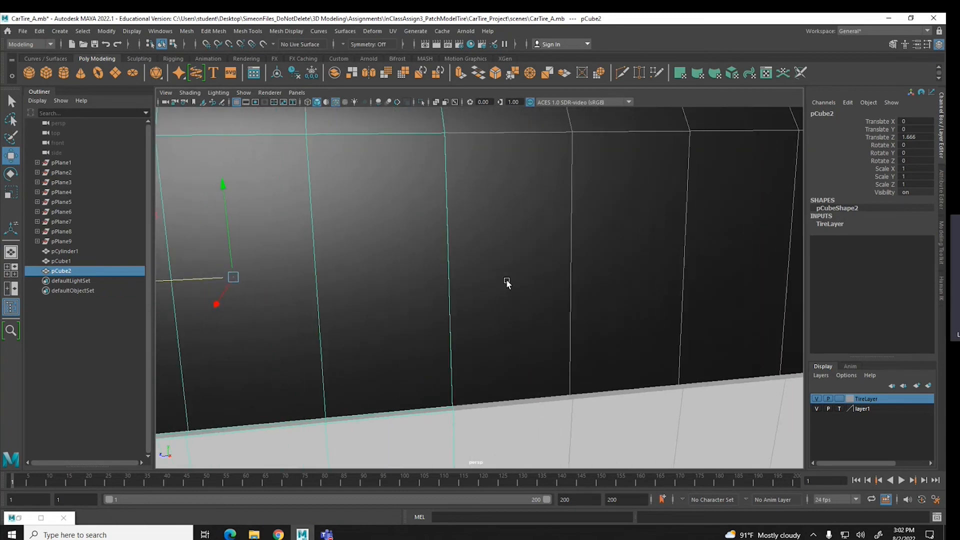
pyautogui.keyDown('alt'); pyautogui.moveTo(525, 281); pyautogui.dragTo(533, 280, button='middle'); pyautogui.keyUp('alt')
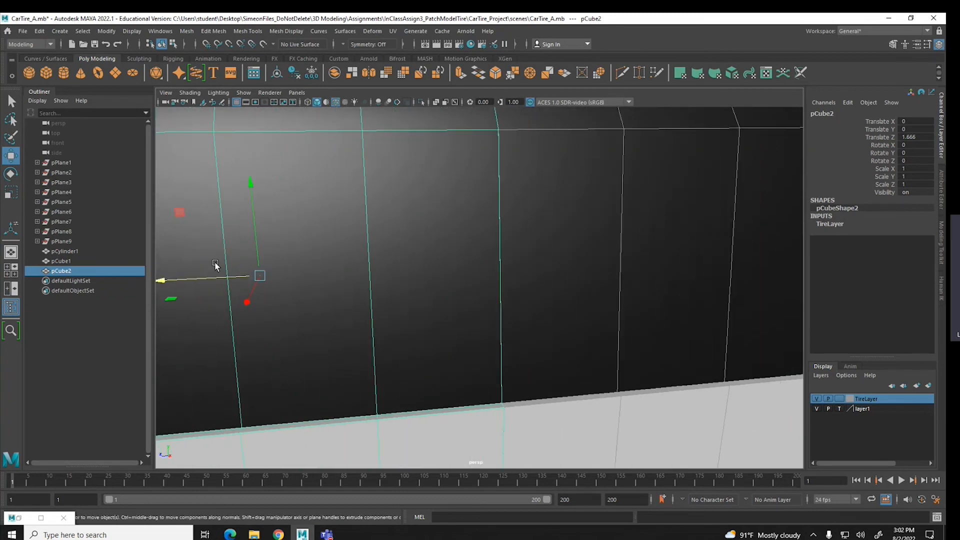
# Test other Translate Z offsets for the duplicate, including 1.664 and 1.66, and set the value to 1.666
pyautogui.moveTo(212, 276); pyautogui.dragTo(213, 276)
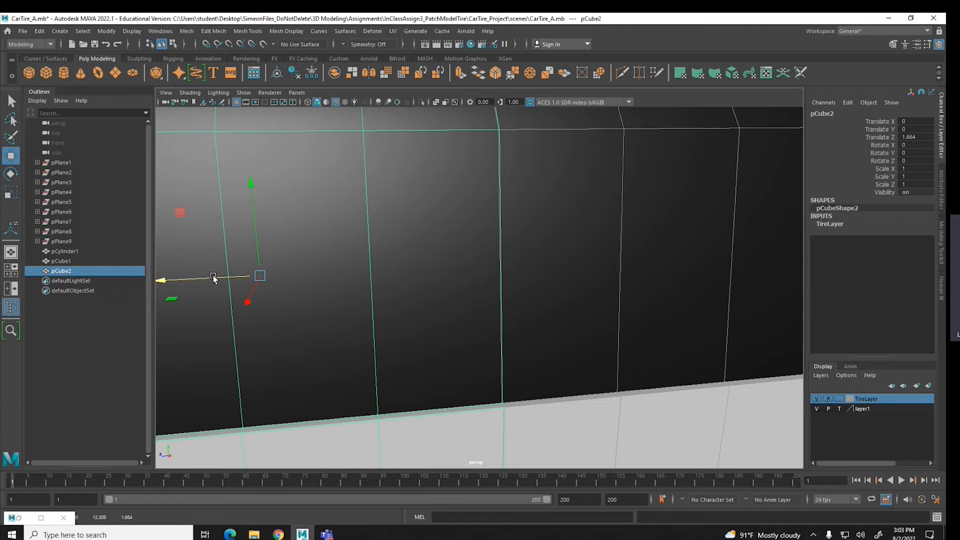
pyautogui.click(915, 137)
pyautogui.click(918, 136)
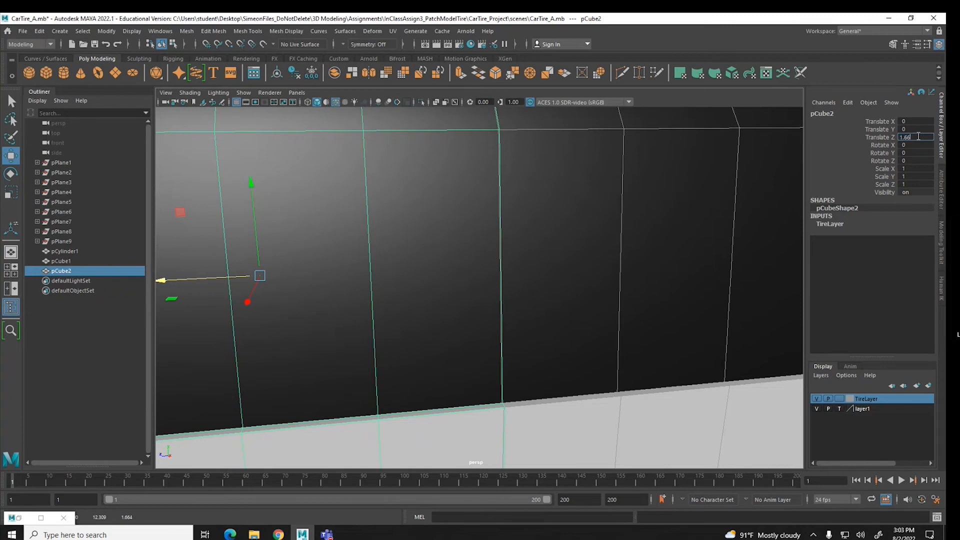
pyautogui.press('Return')
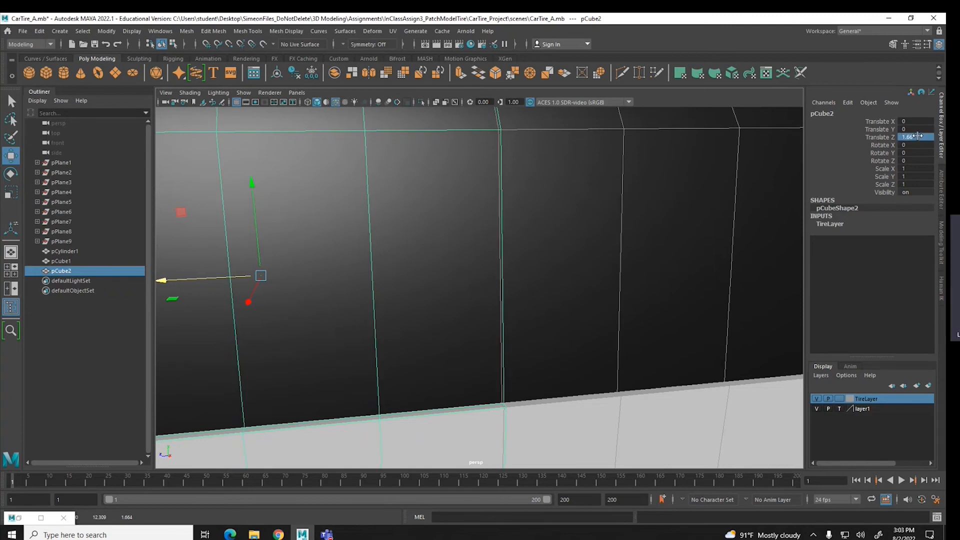
pyautogui.press('1')
pyautogui.press('6')
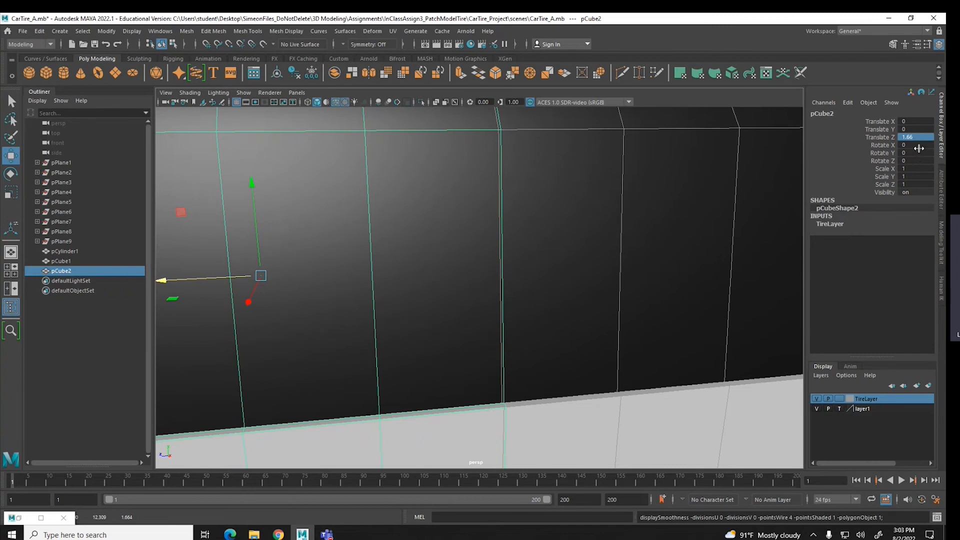
pyautogui.doubleClick(918, 138)
pyautogui.write('7')
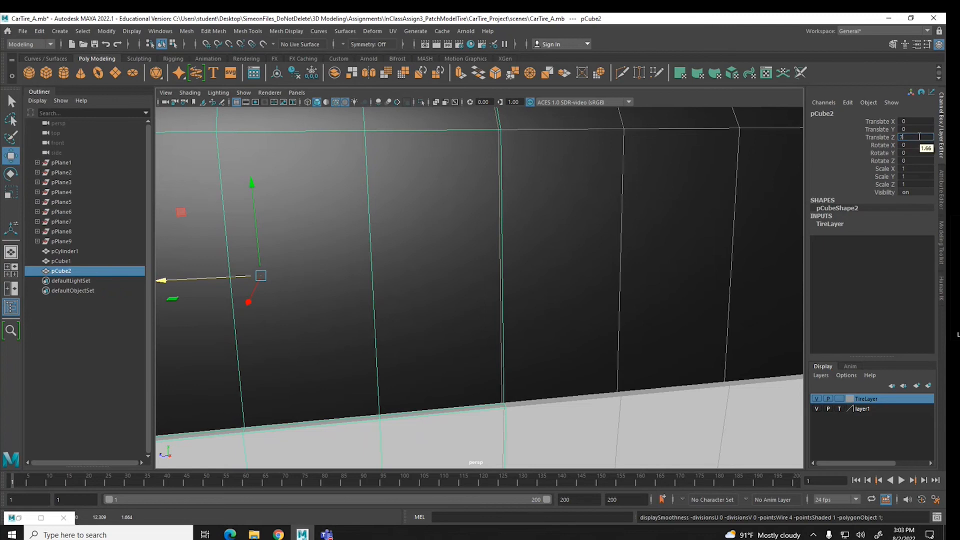
pyautogui.press('Return')
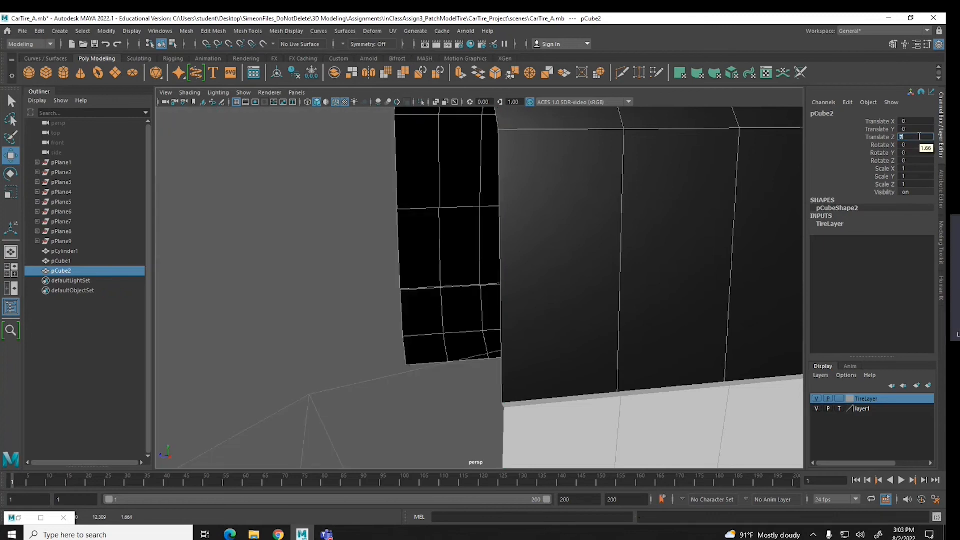
pyautogui.write('1.666')
pyautogui.press('Return')
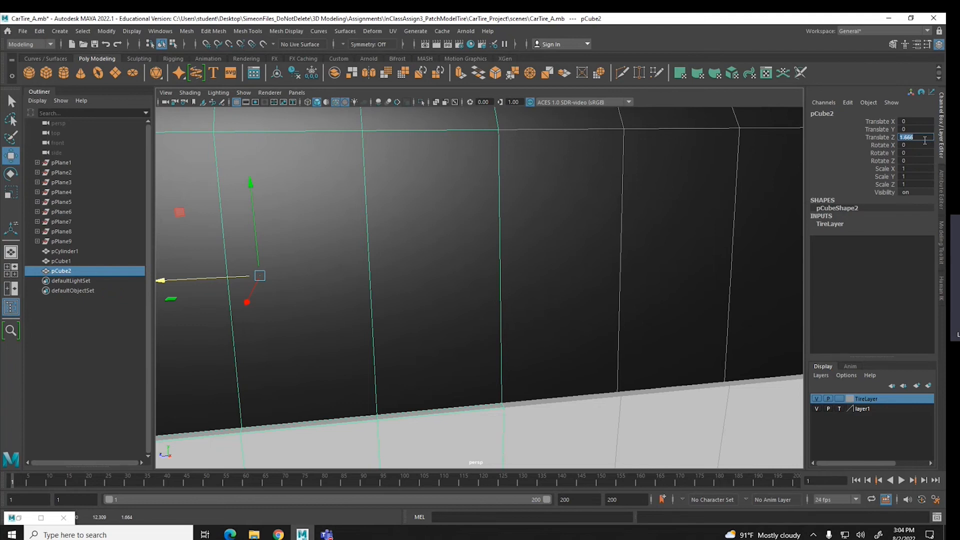
# Reset the duplicate's Translate Z to 0, delete the duplicate and select the original tire segment
pyautogui.write('0')
pyautogui.press('Return')
pyautogui.press('Delete')
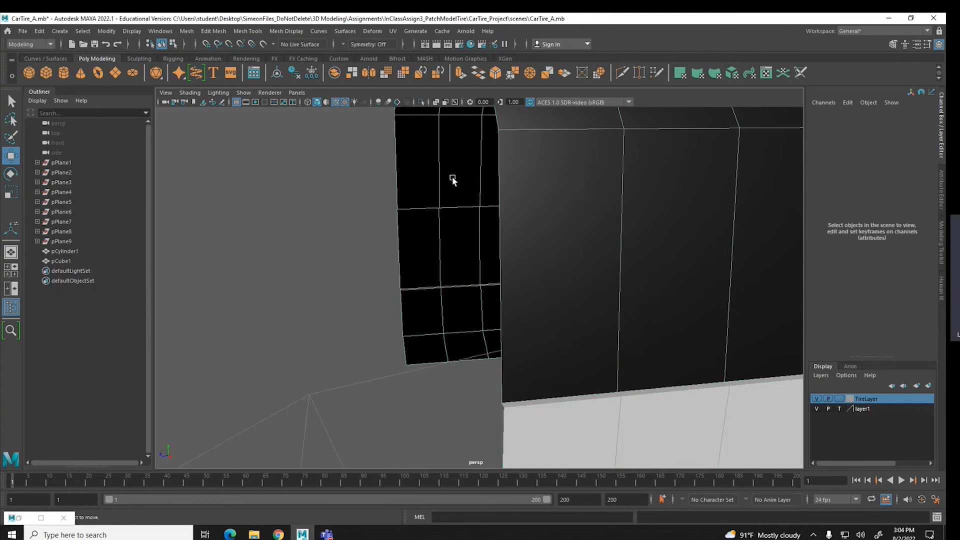
pyautogui.scroll(-5, 450, 175)
pyautogui.click(567, 183)
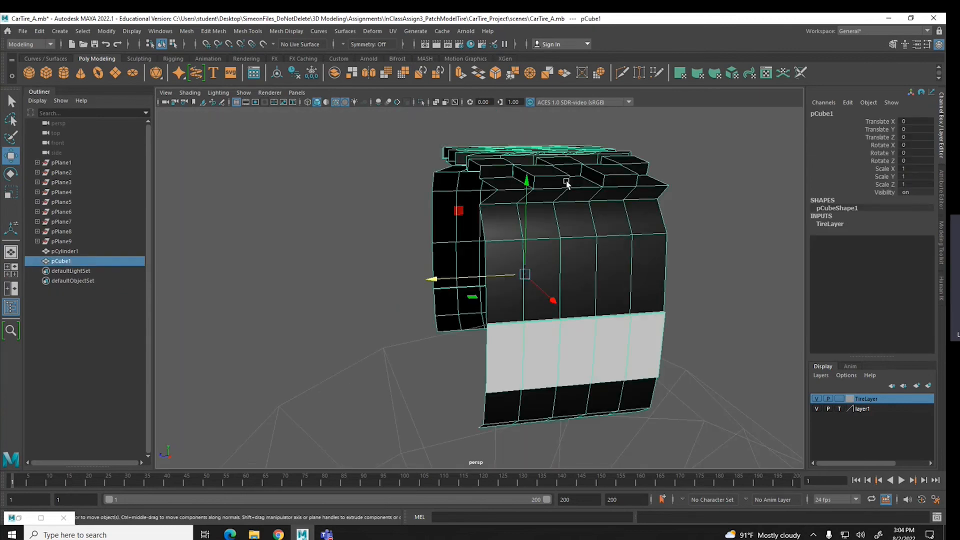
pyautogui.scroll(-2, 568, 184)
pyautogui.keyDown('alt'); pyautogui.moveTo(568, 185); pyautogui.dragTo(674, 157); pyautogui.keyUp('alt')
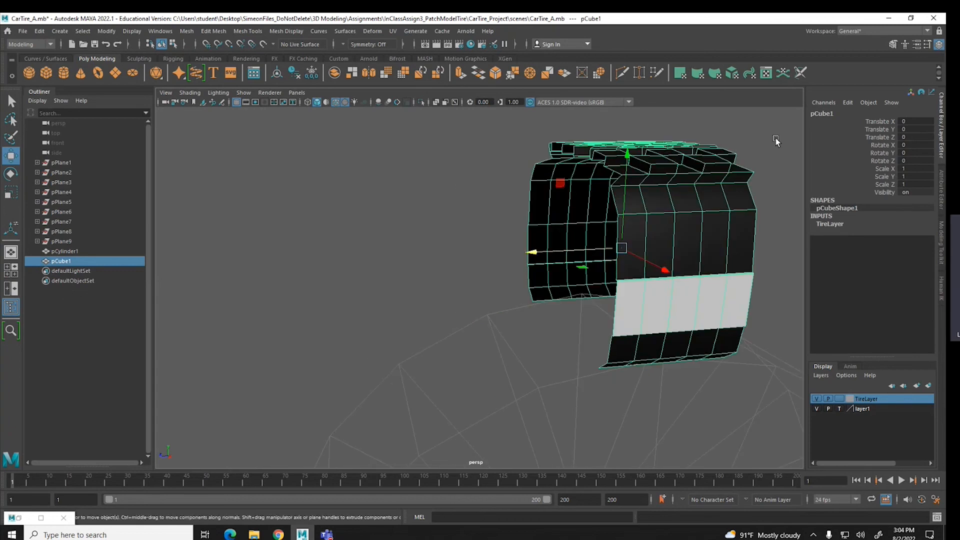
pyautogui.click(42, 31)
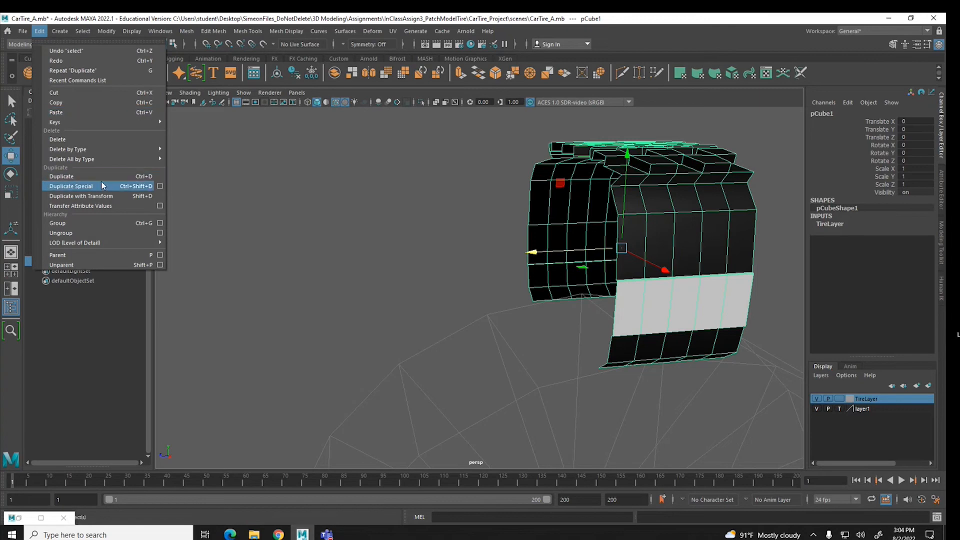
pyautogui.click(75, 186)
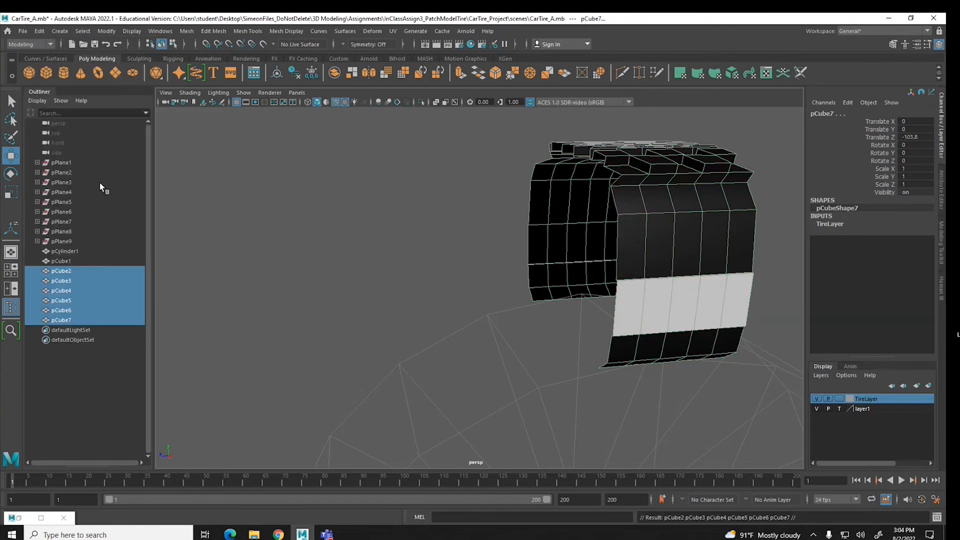
pyautogui.hotkey('ctrl', 'z')
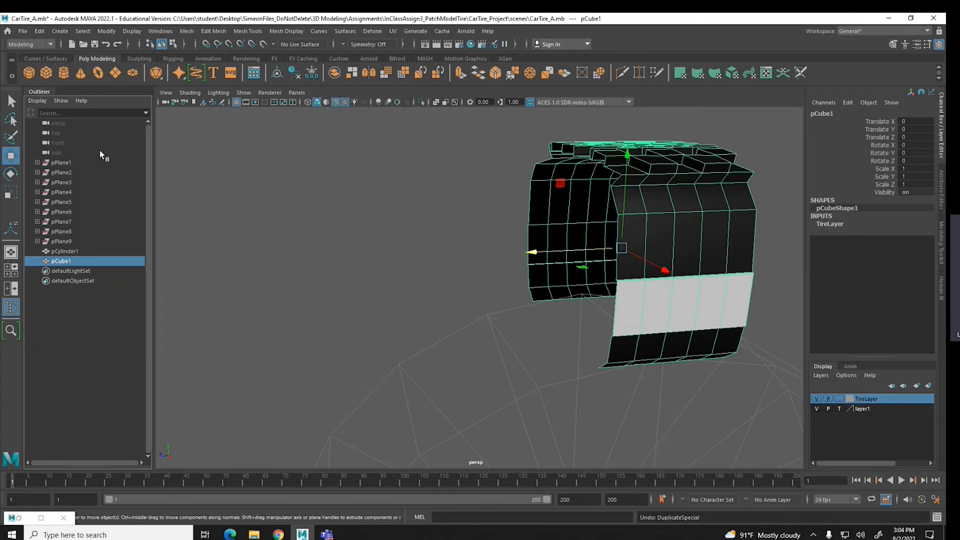
# Reset the Duplicate Special options and create 16 copies of the tire segment with a Translate Z offset of 1.666
pyautogui.click(39, 31)
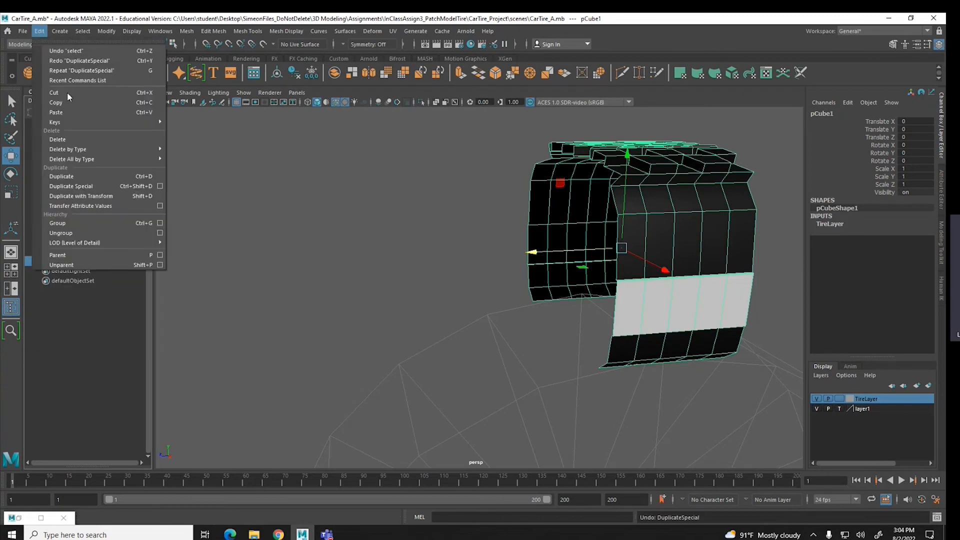
pyautogui.click(160, 187)
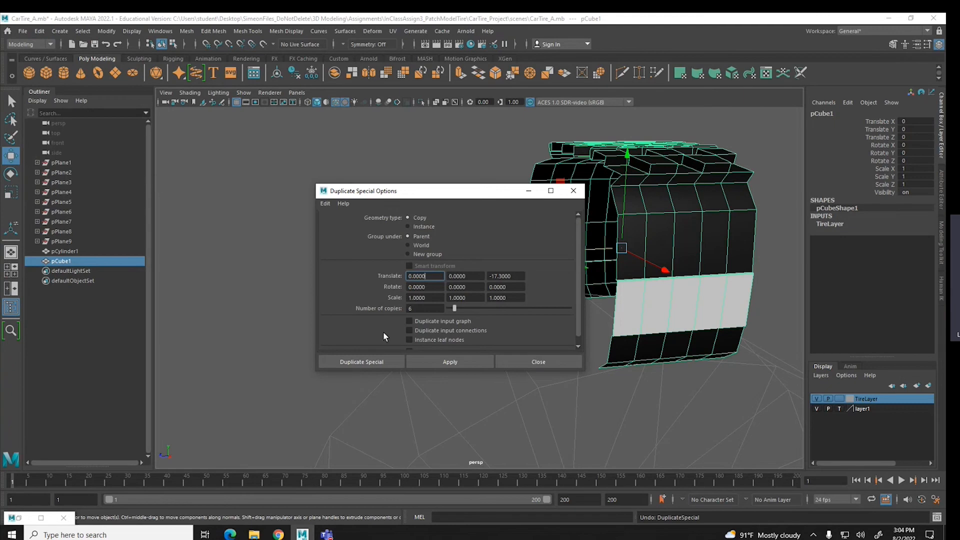
pyautogui.click(325, 203)
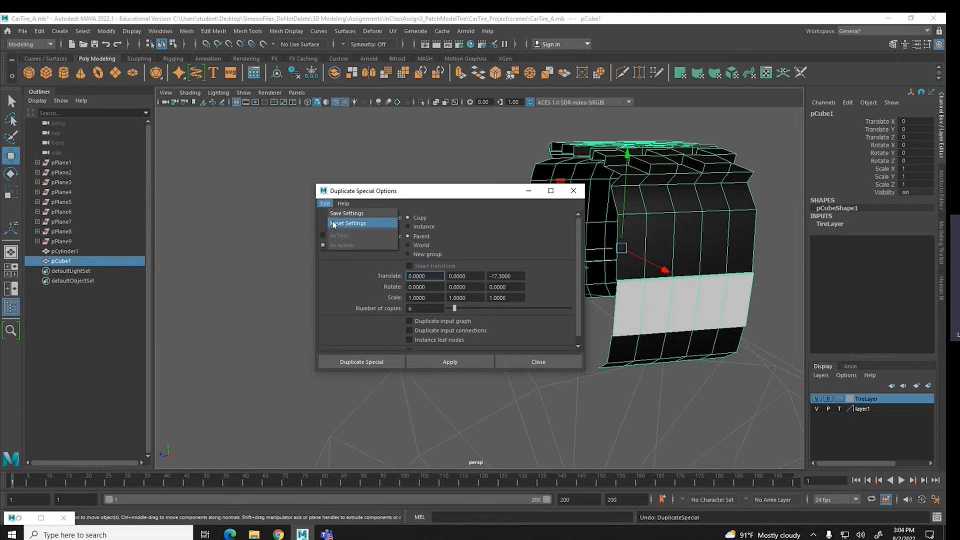
pyautogui.click(332, 221)
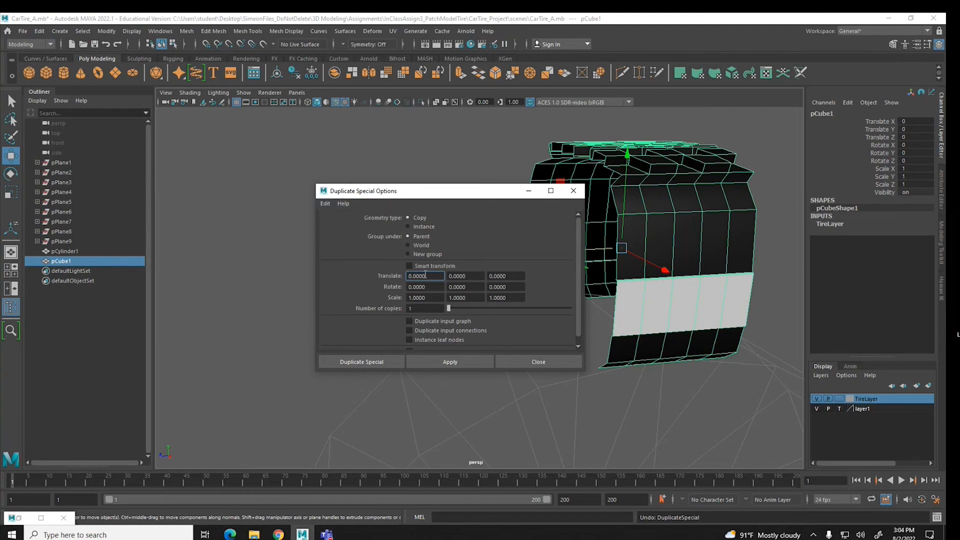
pyautogui.click(525, 276)
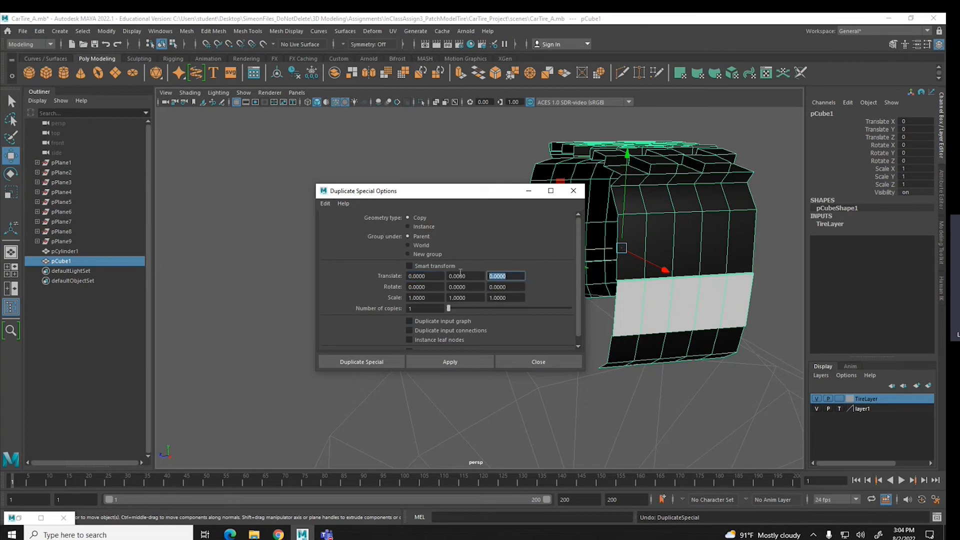
pyautogui.write('1.666')
pyautogui.click(425, 307)
pyautogui.click(387, 361)
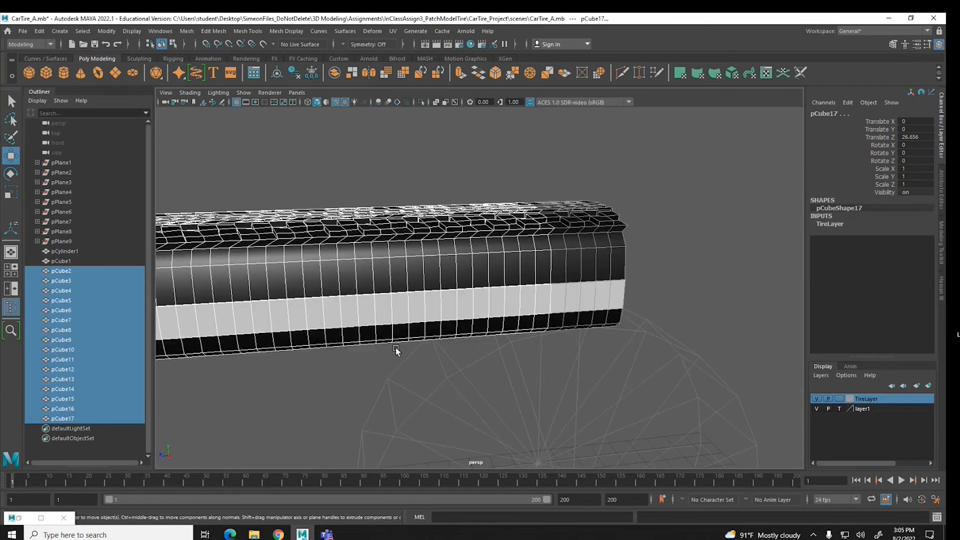
# Select the original tire segment and all its copies and combine them into a single mesh
pyautogui.keyDown('alt'); pyautogui.moveTo(389, 347); pyautogui.dragTo(529, 320); pyautogui.keyUp('alt')
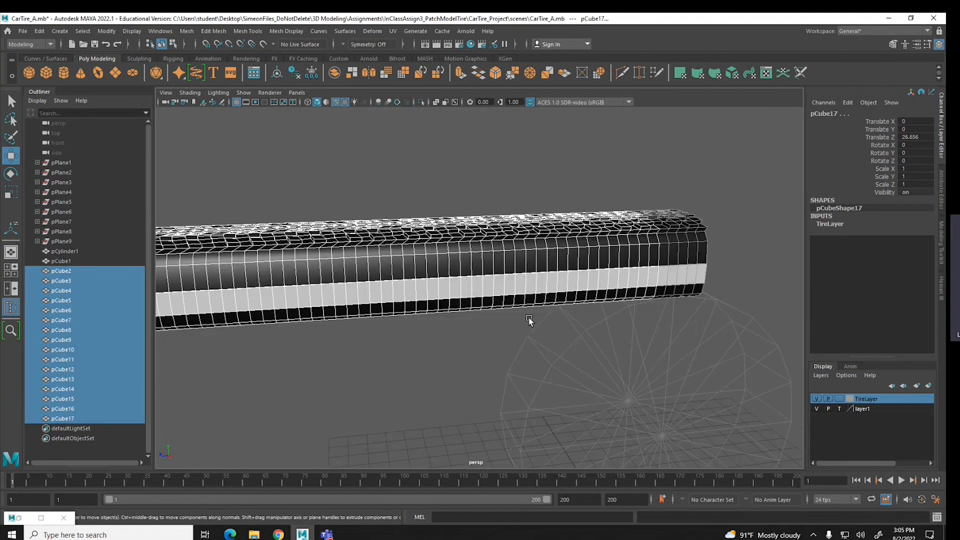
pyautogui.keyDown('alt'); pyautogui.moveTo(450, 328); pyautogui.dragTo(530, 304); pyautogui.keyUp('alt')
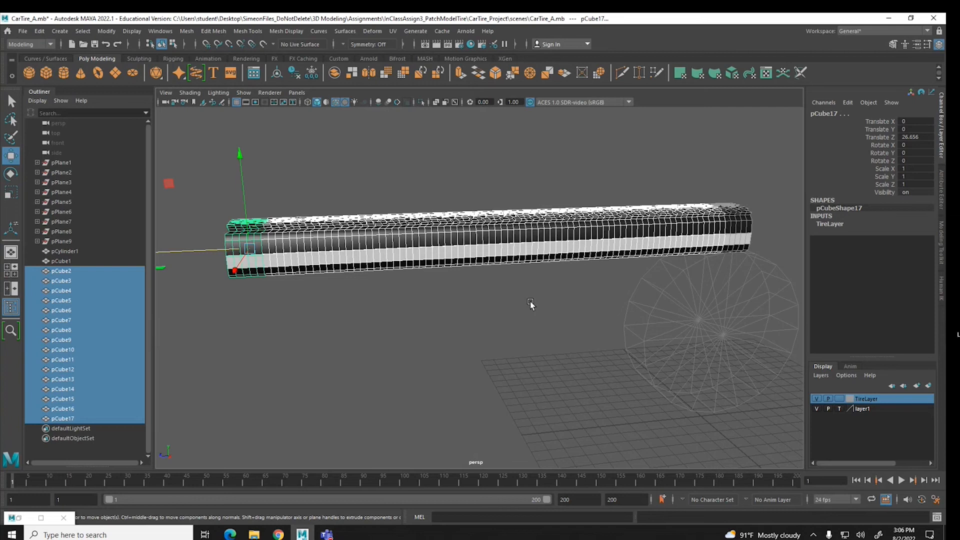
pyautogui.moveTo(202, 169); pyautogui.dragTo(759, 259)
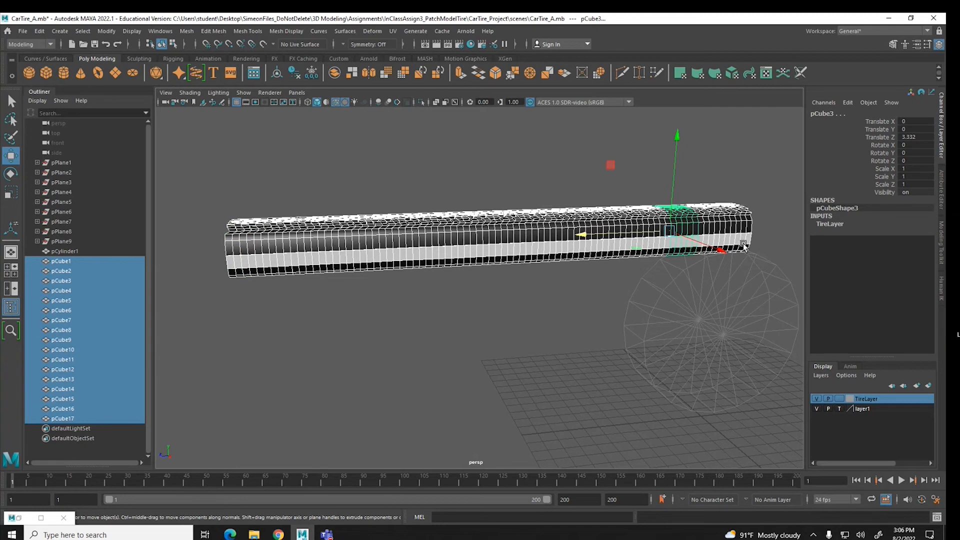
pyautogui.click(187, 30)
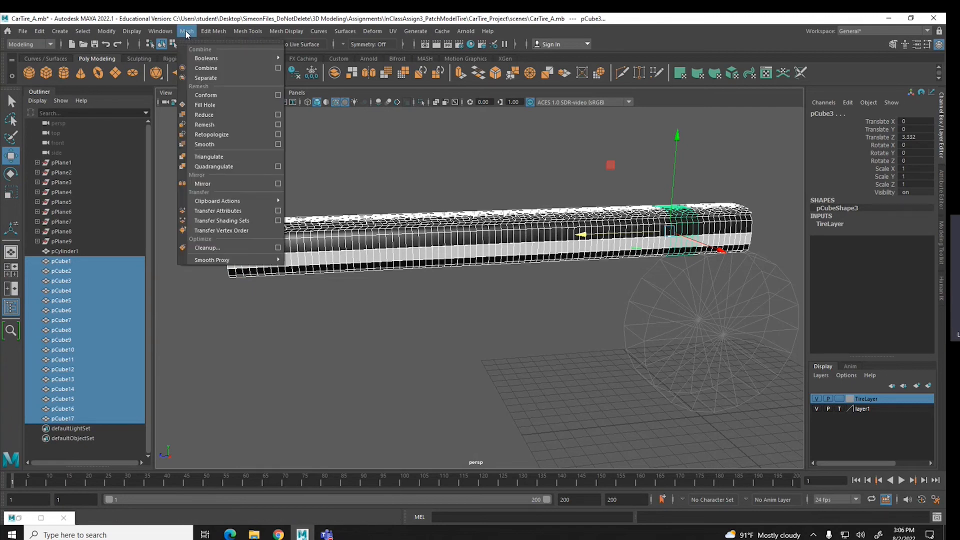
pyautogui.click(196, 69)
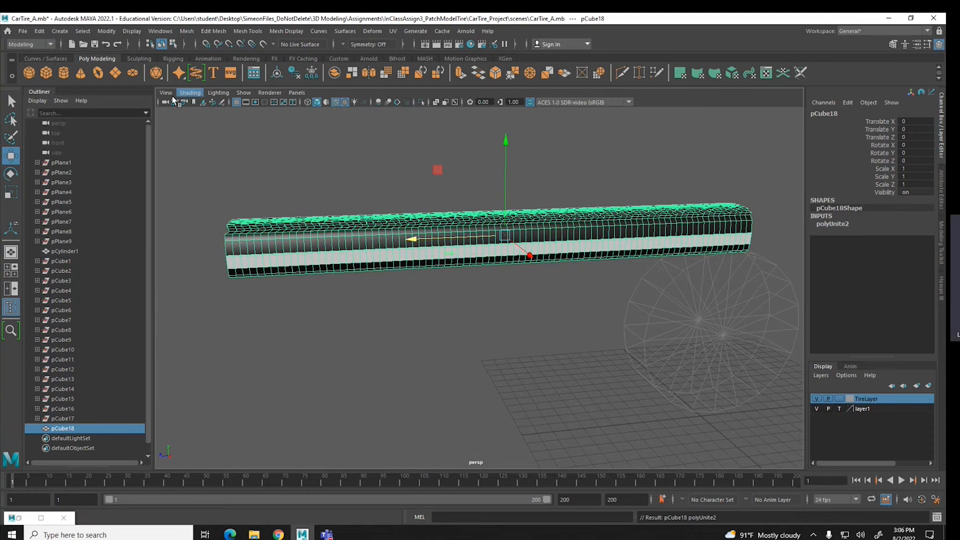
# Select all vertices of the combined tread strip and merge them with a distance threshold of 0.01
pyautogui.rightClick(348, 230)
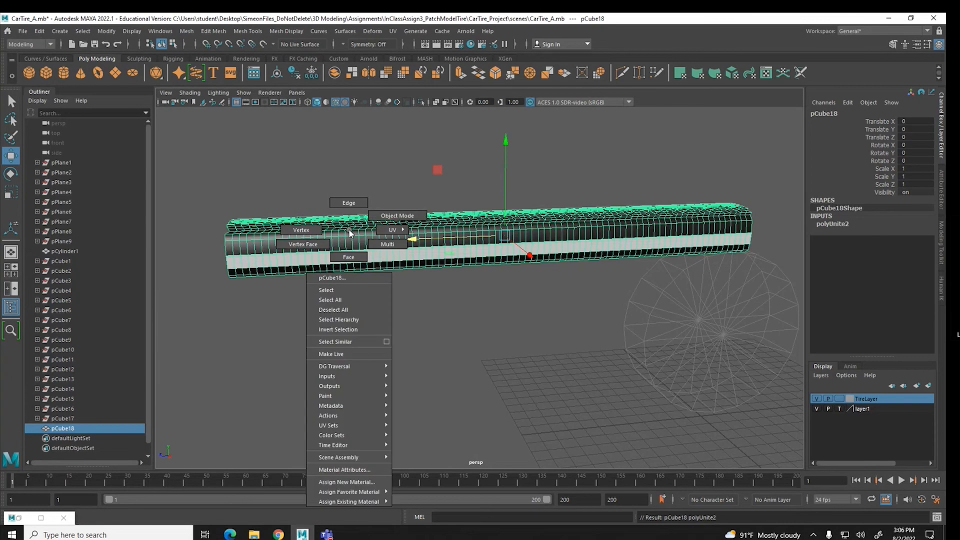
pyautogui.click(314, 230)
pyautogui.moveTo(203, 155); pyautogui.dragTo(769, 280)
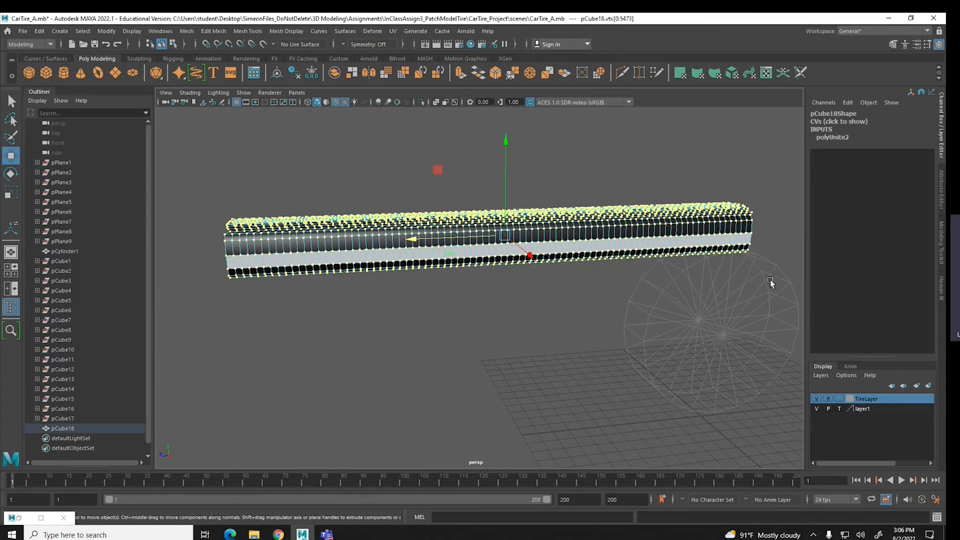
pyautogui.scroll(5, 463, 300)
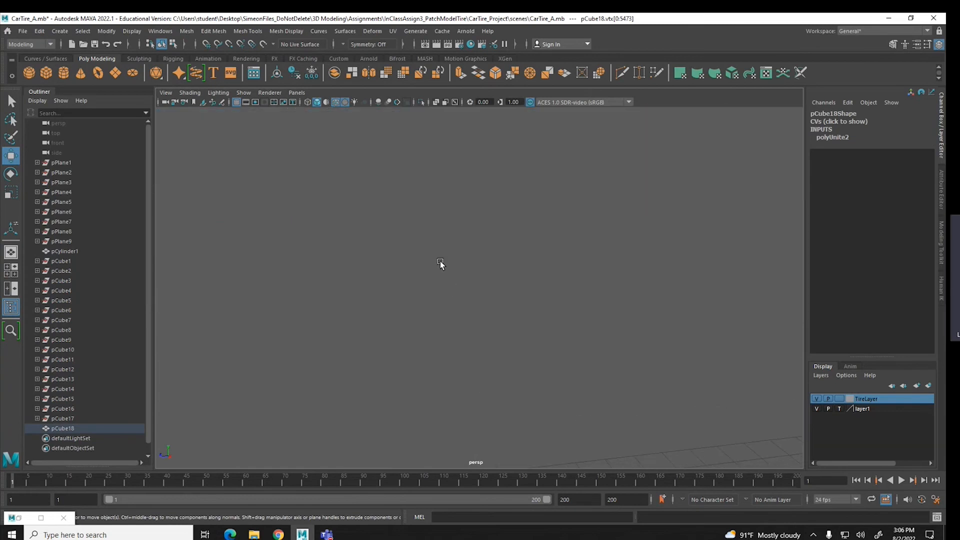
pyautogui.keyDown('alt'); pyautogui.moveTo(440, 261); pyautogui.dragTo(467, 392, button='middle'); pyautogui.keyUp('alt')
pyautogui.keyDown('alt'); pyautogui.moveTo(429, 330); pyautogui.dragTo(406, 341); pyautogui.keyUp('alt')
pyautogui.keyDown('alt'); pyautogui.moveTo(599, 307); pyautogui.dragTo(362, 307); pyautogui.keyUp('alt')
pyautogui.keyDown('alt'); pyautogui.moveTo(575, 303); pyautogui.dragTo(491, 298); pyautogui.keyUp('alt')
pyautogui.scroll(-6, 416, 286)
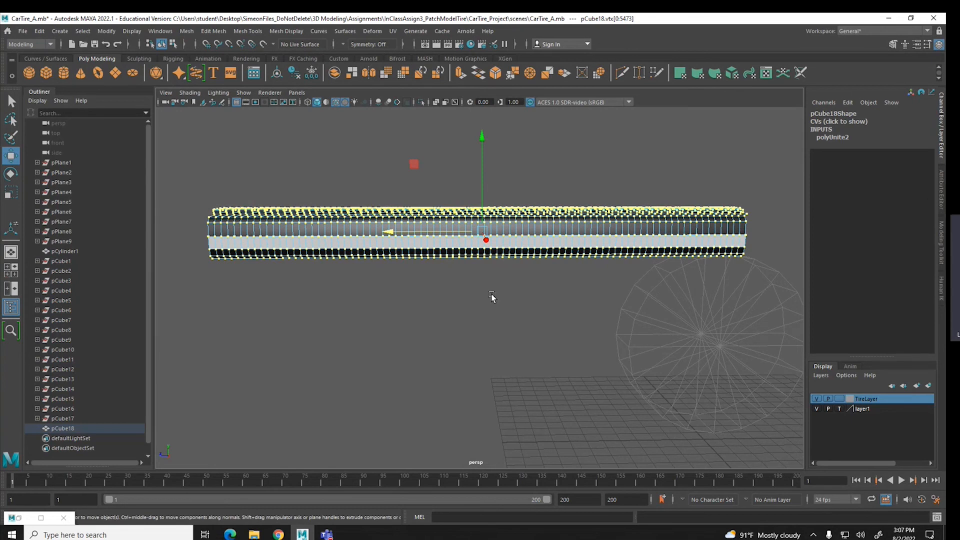
pyautogui.click(188, 32)
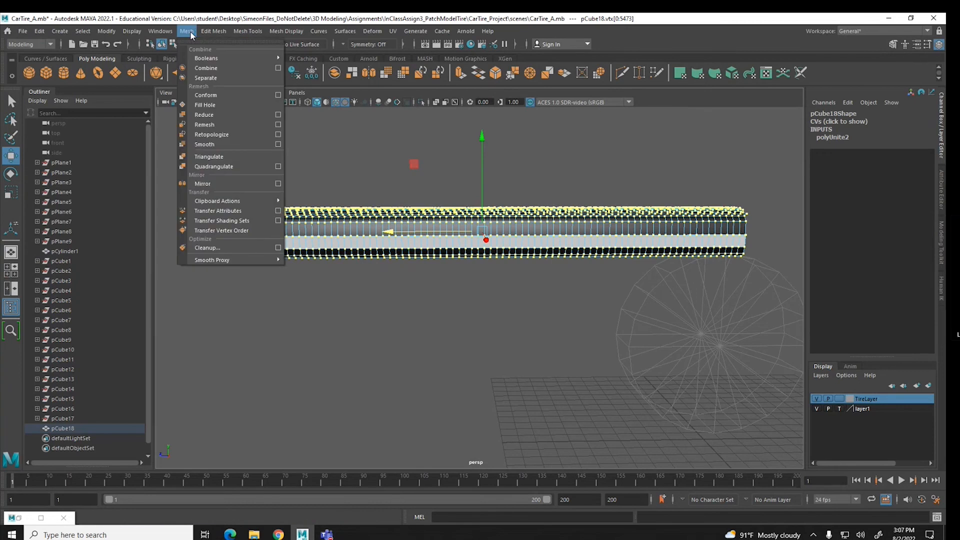
pyautogui.moveTo(208, 31)
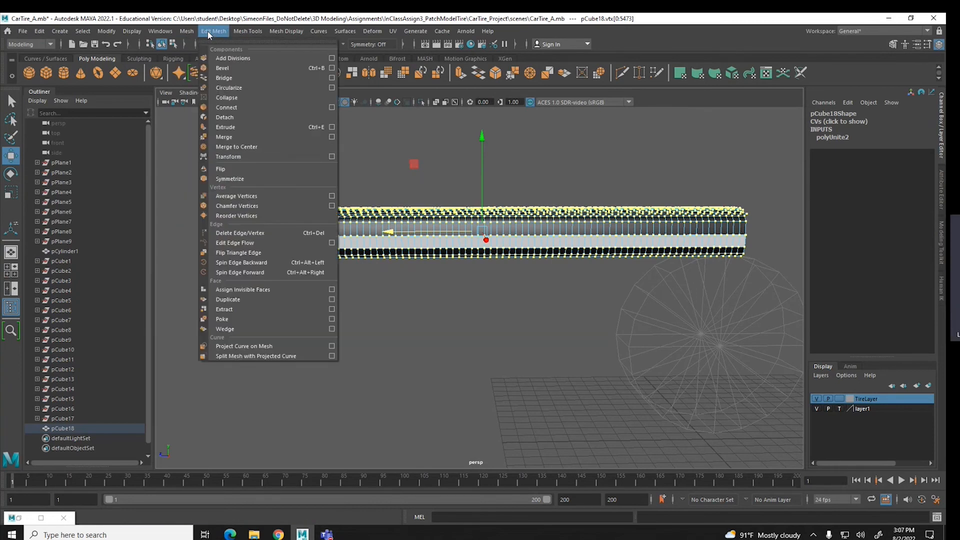
pyautogui.click(222, 138)
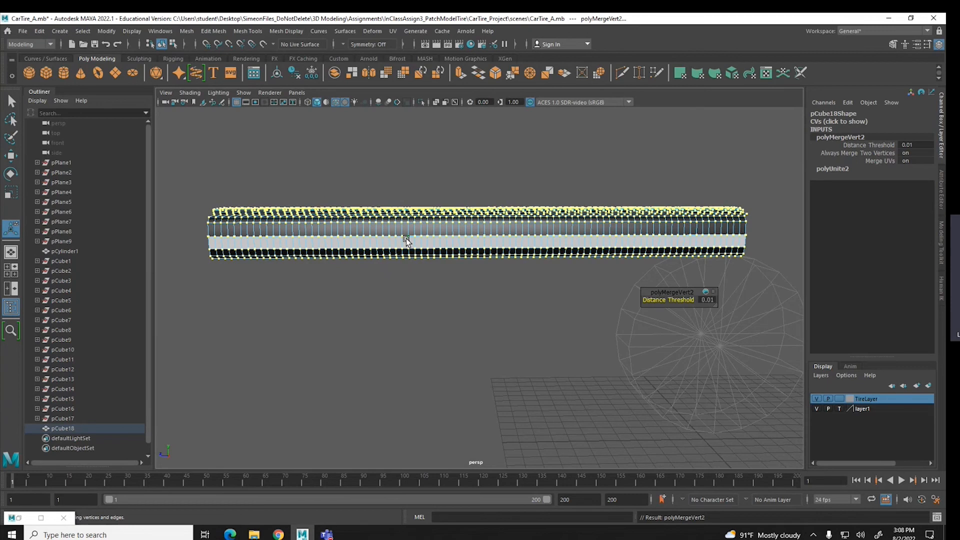
# Check a seam on the tread strip by trying a merge distance threshold of 0.11, and return it to 0.01
pyautogui.scroll(5, 461, 264)
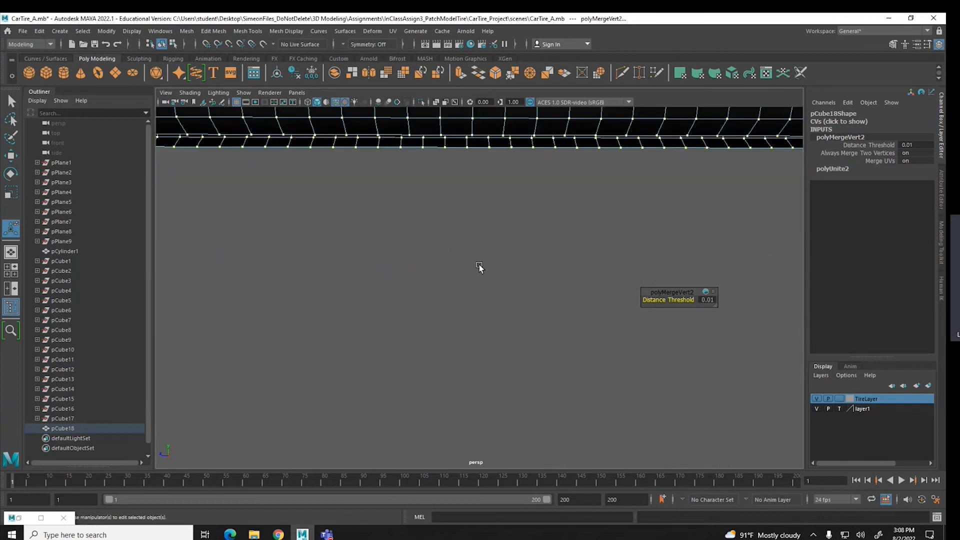
pyautogui.keyDown('alt'); pyautogui.moveTo(539, 255); pyautogui.dragTo(545, 367); pyautogui.keyUp('alt')
pyautogui.keyDown('alt'); pyautogui.moveTo(544, 366); pyautogui.dragTo(556, 193, button='middle'); pyautogui.keyUp('alt')
pyautogui.scroll(4, 542, 324)
pyautogui.scroll(6, 542, 324)
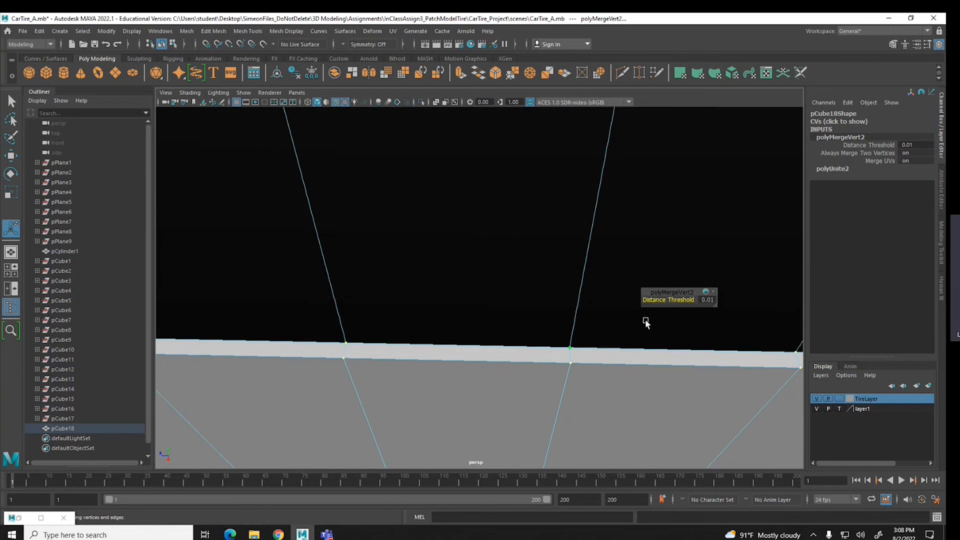
pyautogui.moveTo(673, 300); pyautogui.dragTo(677, 299, button='middle')
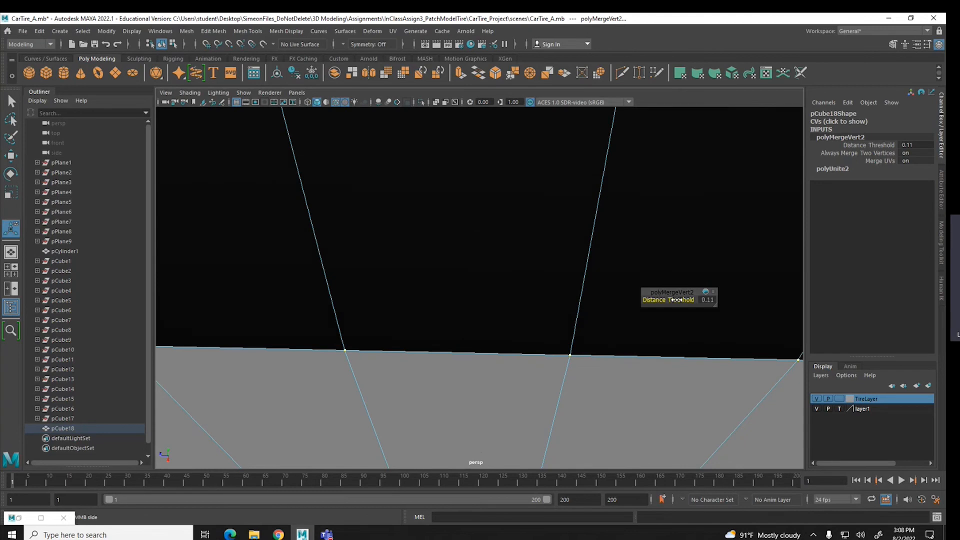
pyautogui.moveTo(674, 299); pyautogui.dragTo(671, 299, button='middle')
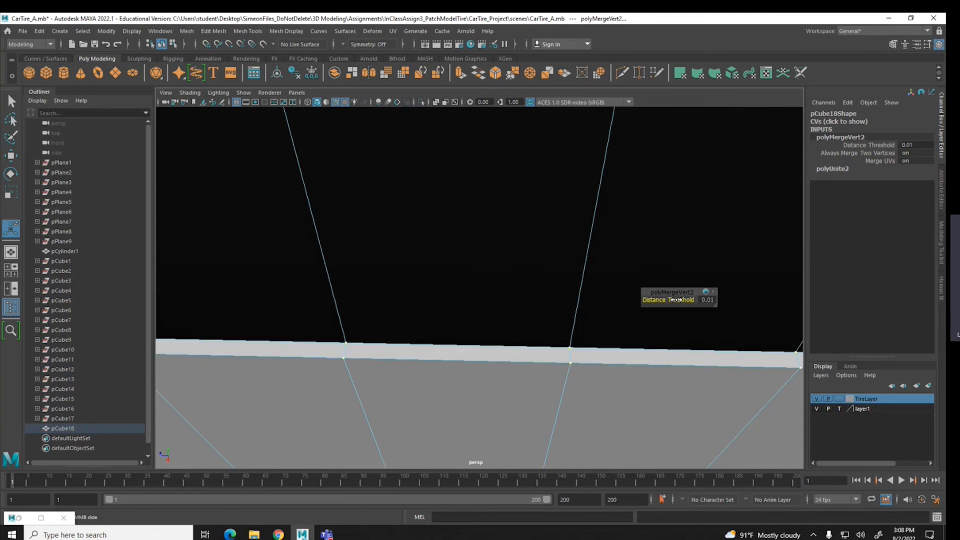
# Set the distance threshold of the tread strip's vertex merge to 0.02
pyautogui.click(709, 300)
pyautogui.moveTo(714, 300); pyautogui.dragTo(718, 302)
pyautogui.write('2')
pyautogui.press('Return')
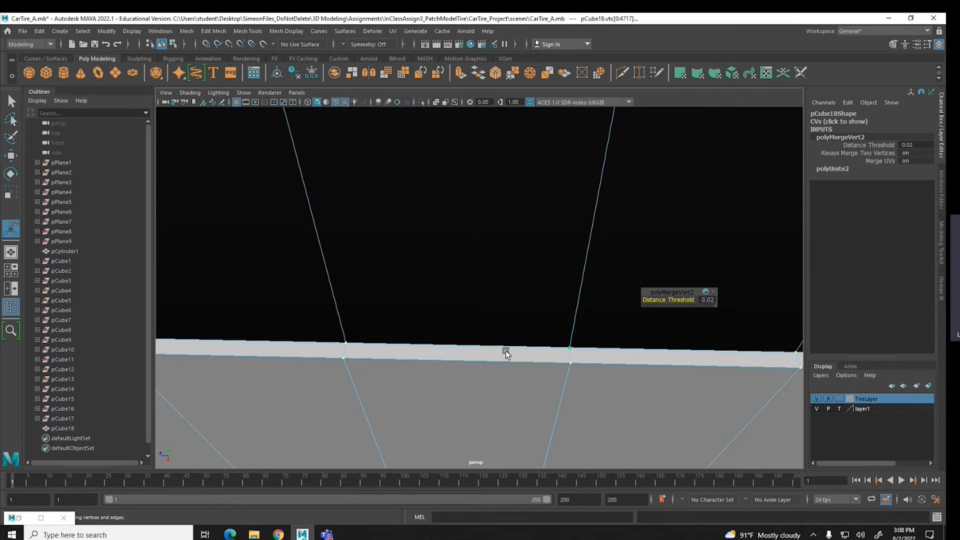
pyautogui.scroll(-5, 505, 350)
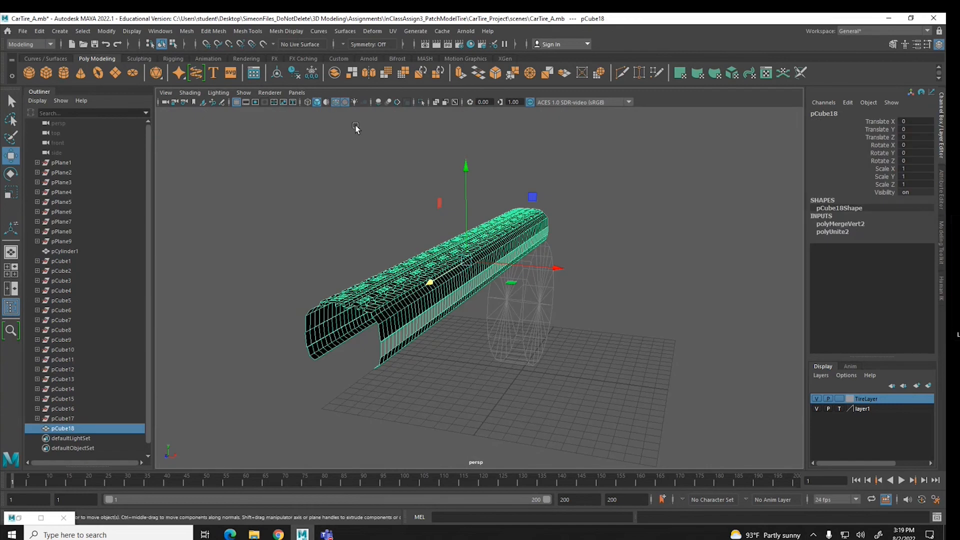
# Select the merged tread strip and delete its construction history
pyautogui.click(429, 240)
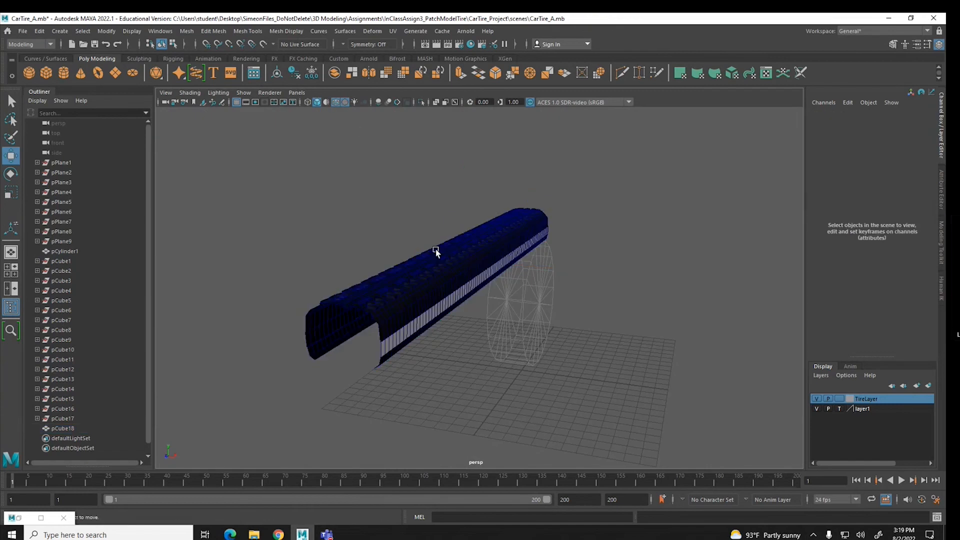
pyautogui.click(428, 279)
pyautogui.keyDown('alt'); pyautogui.moveTo(574, 308); pyautogui.dragTo(484, 318); pyautogui.keyUp('alt')
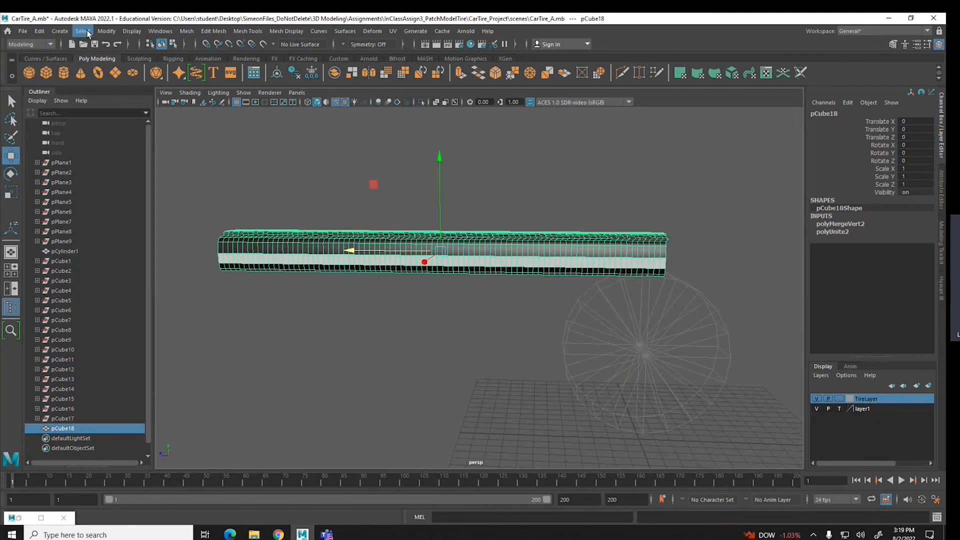
pyautogui.click(42, 31)
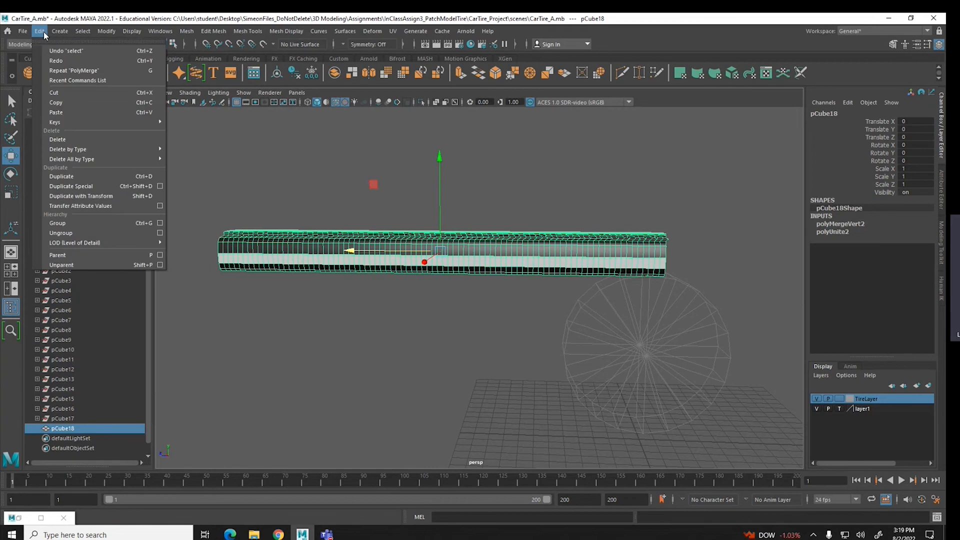
pyautogui.moveTo(97, 152)
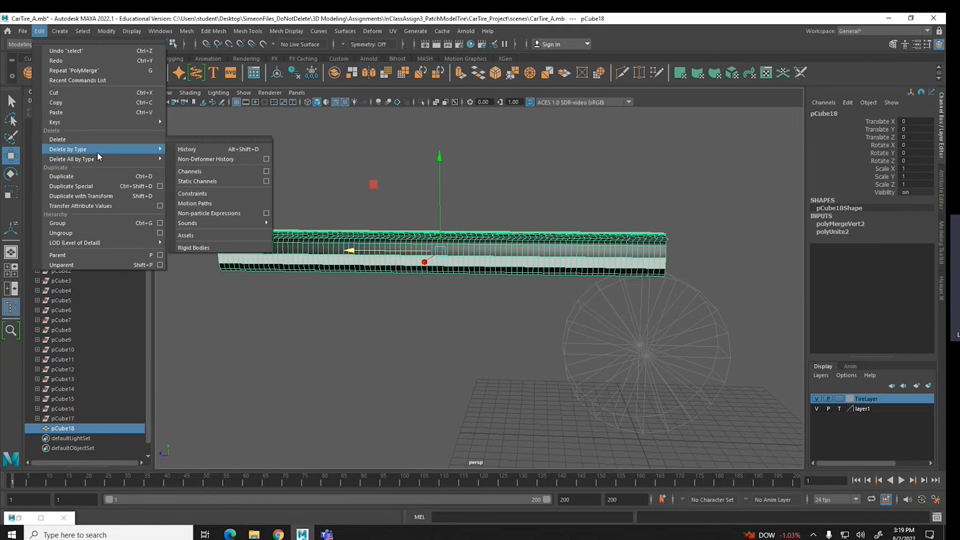
pyautogui.click(186, 152)
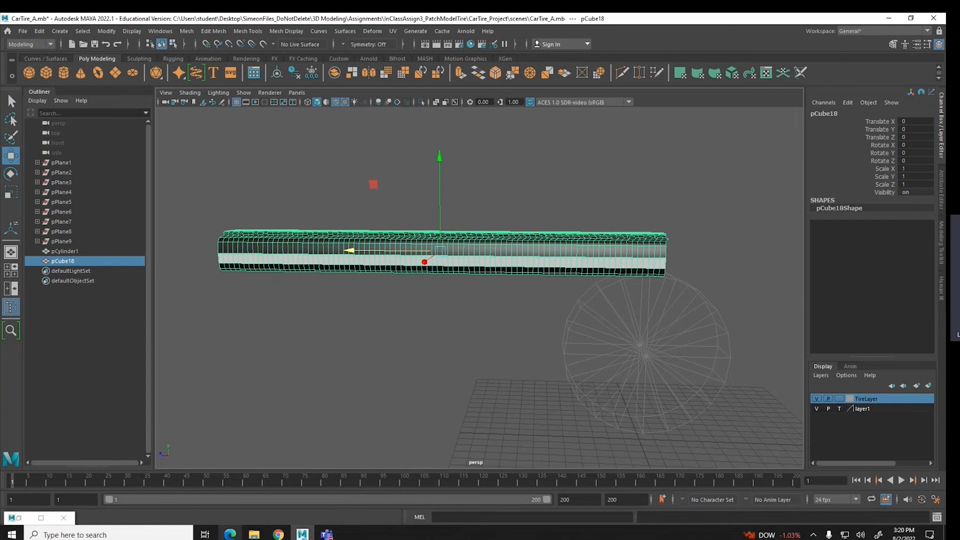
# Switch to the browser, read the car tire tutorial's instructions on merging the tread and bending the tire, and return to Maya
pyautogui.click(230, 534)
pyautogui.scroll(-3, 328, 346)
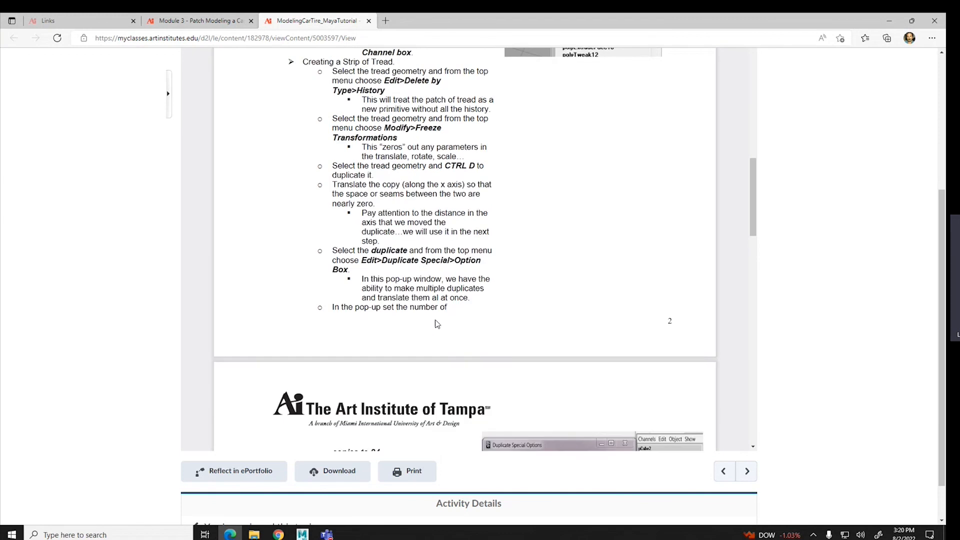
pyautogui.scroll(-5, 432, 319)
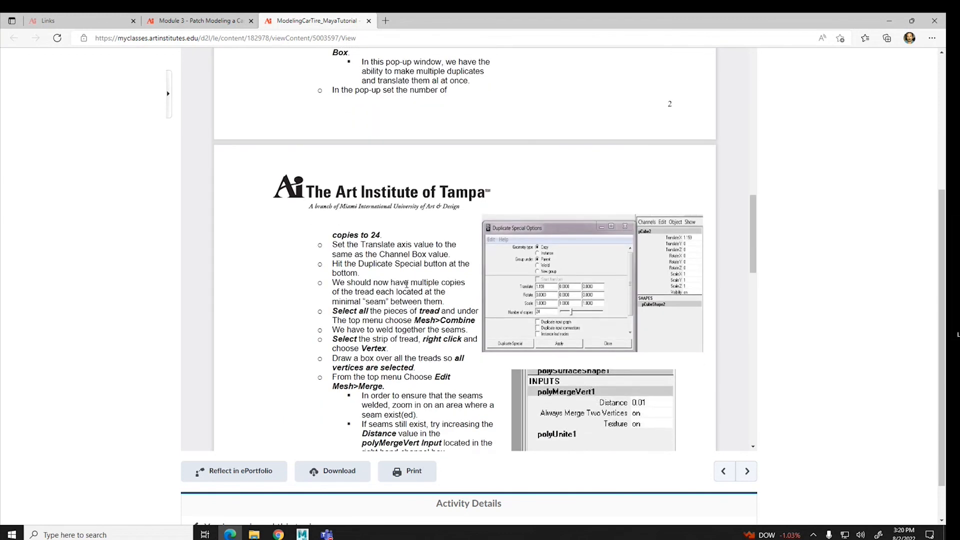
pyautogui.scroll(-2, 407, 284)
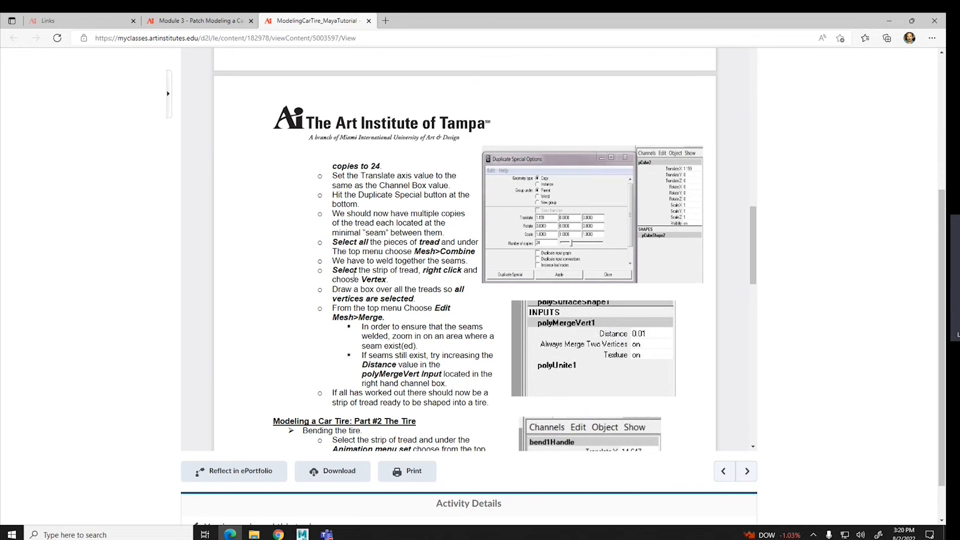
pyautogui.scroll(-2, 330, 266)
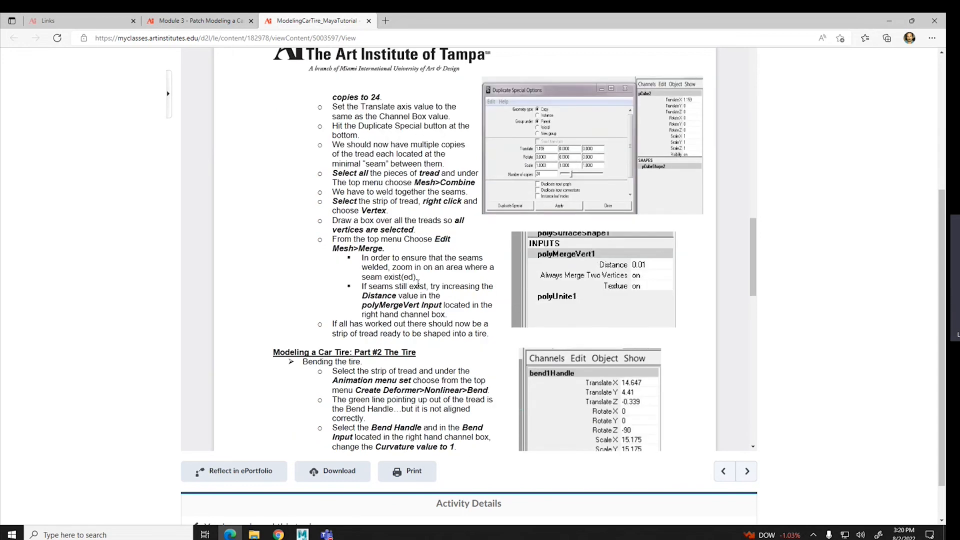
pyautogui.scroll(-2, 365, 257)
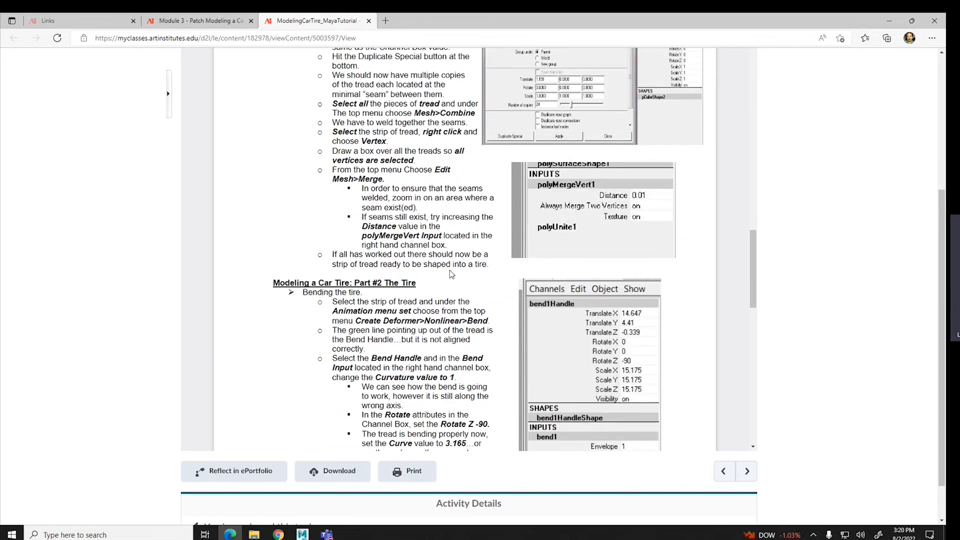
pyautogui.scroll(-2, 449, 273)
pyautogui.scroll(-2, 447, 272)
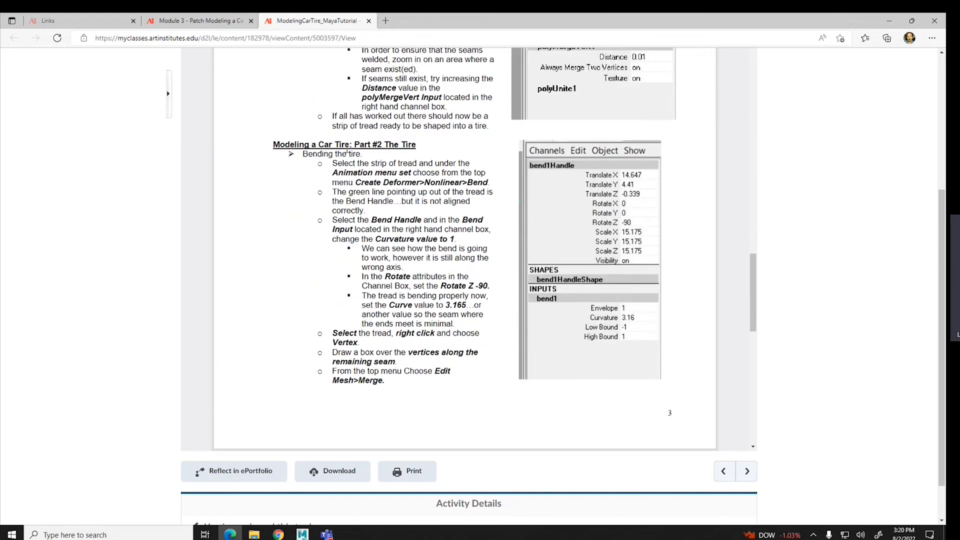
pyautogui.doubleClick(317, 154)
pyautogui.moveTo(340, 152); pyautogui.dragTo(380, 163)
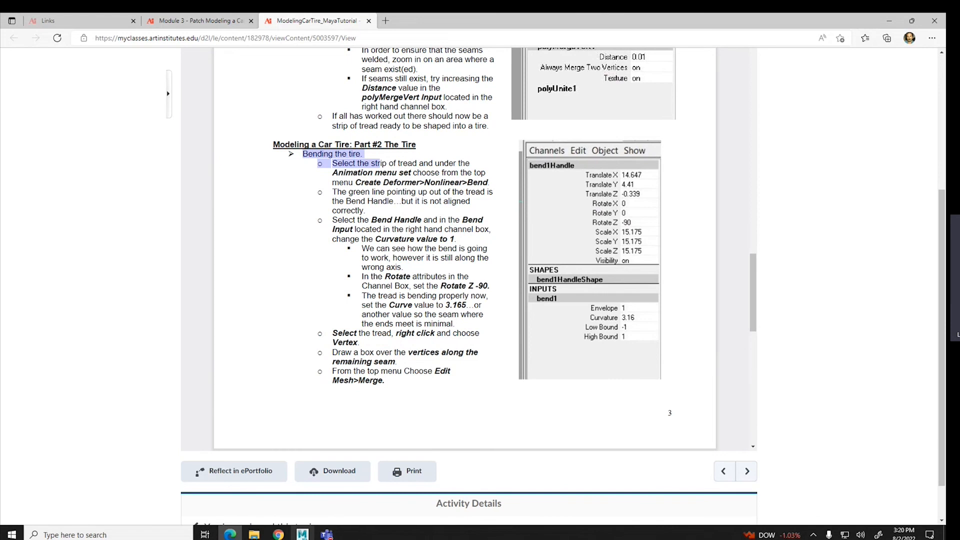
pyautogui.moveTo(302, 534)
pyautogui.click(274, 508)
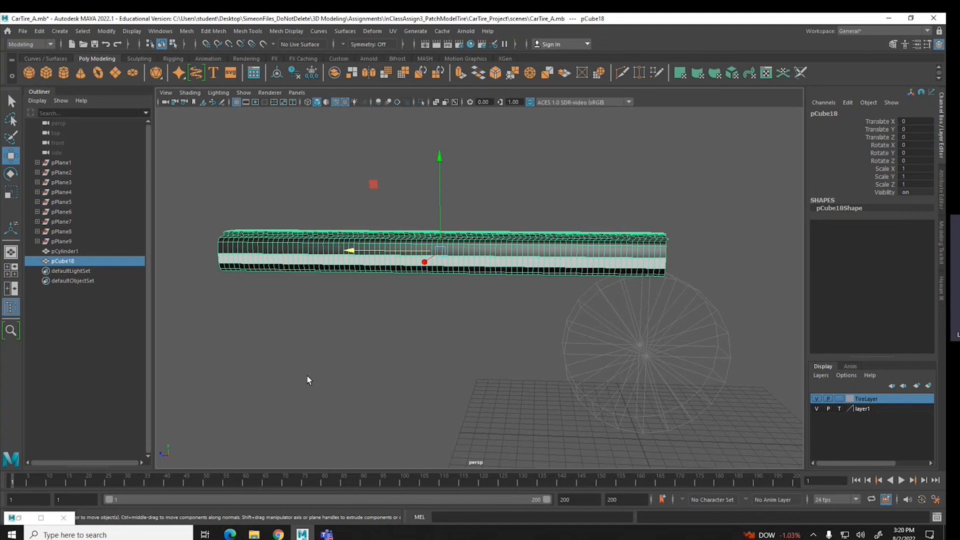
pyautogui.click(41, 45)
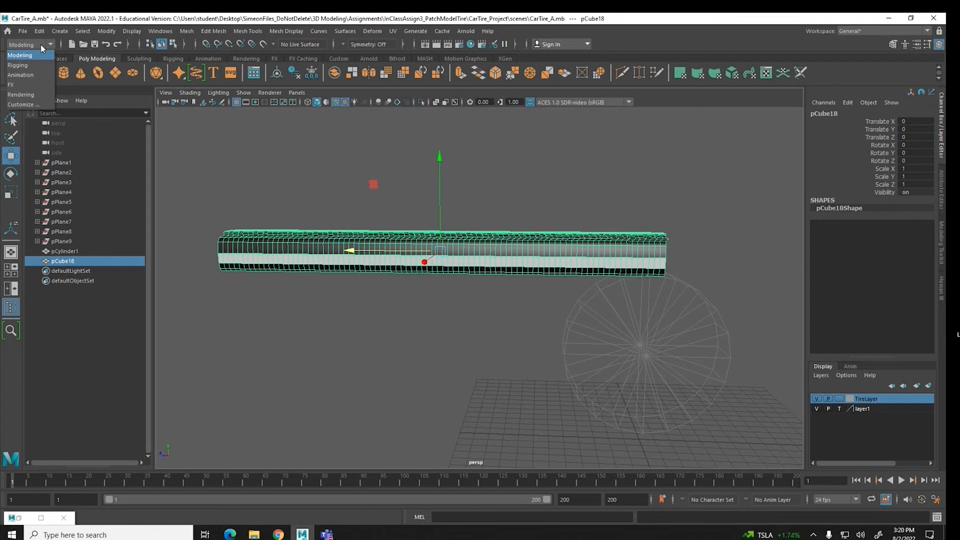
pyautogui.click(212, 57)
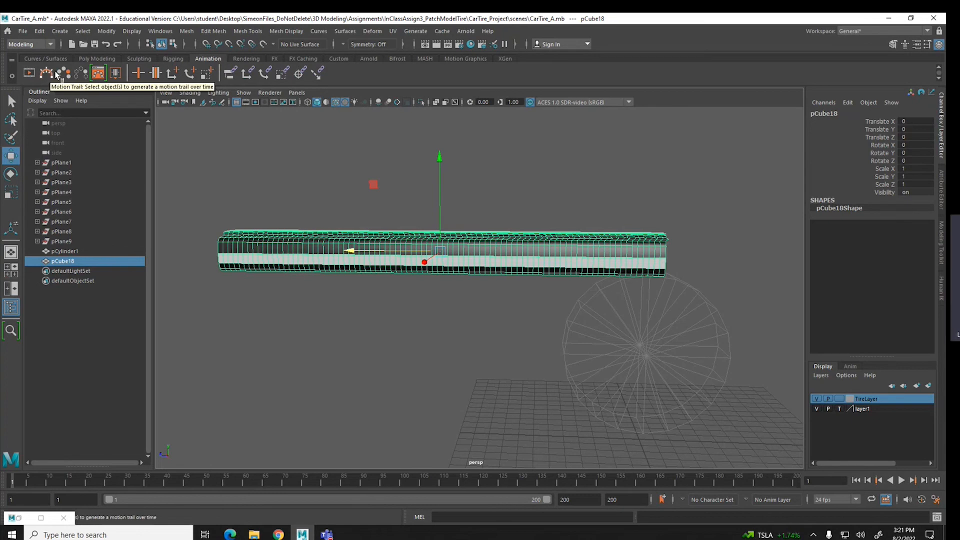
pyautogui.click(142, 59)
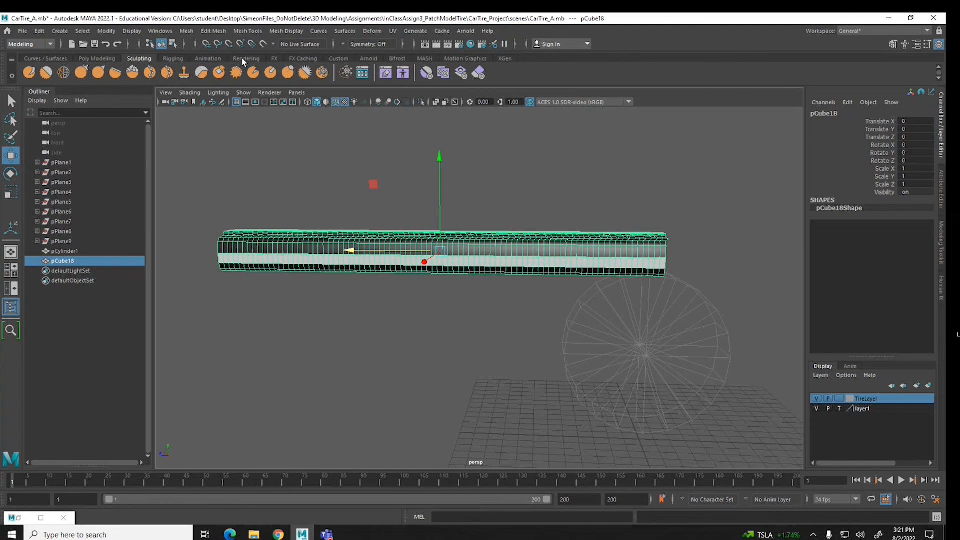
pyautogui.click(95, 59)
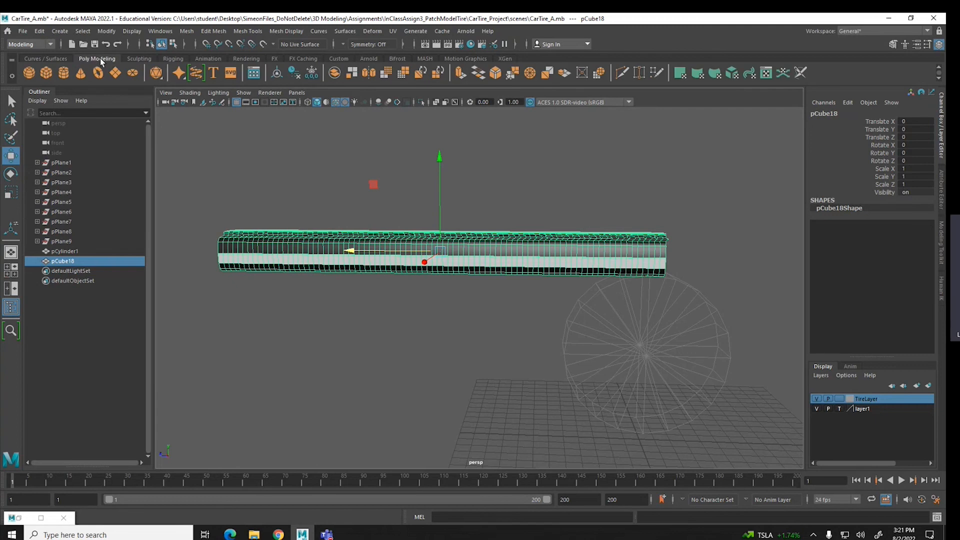
# Switch to the Animation menu set and apply a nonlinear Bend deformer to the selected tread strip
pyautogui.click(30, 45)
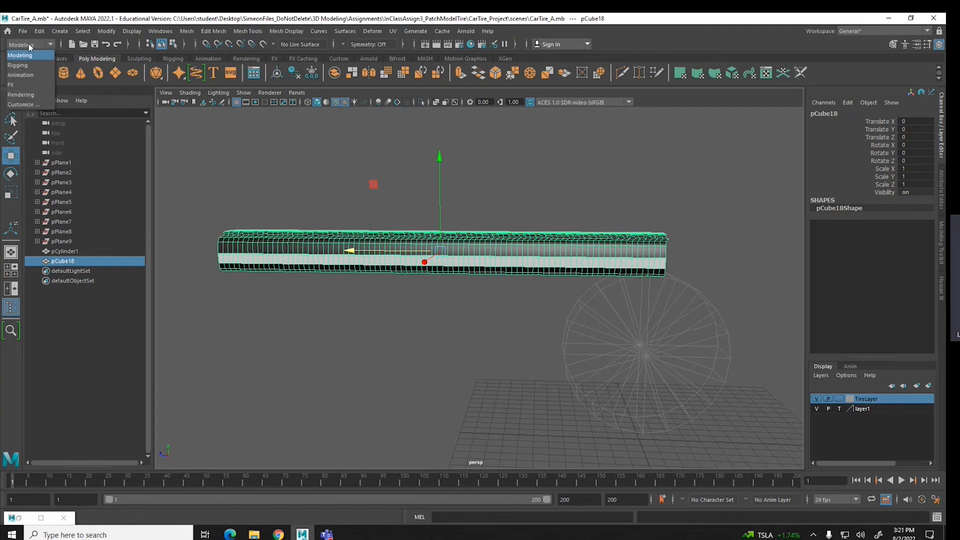
pyautogui.click(24, 75)
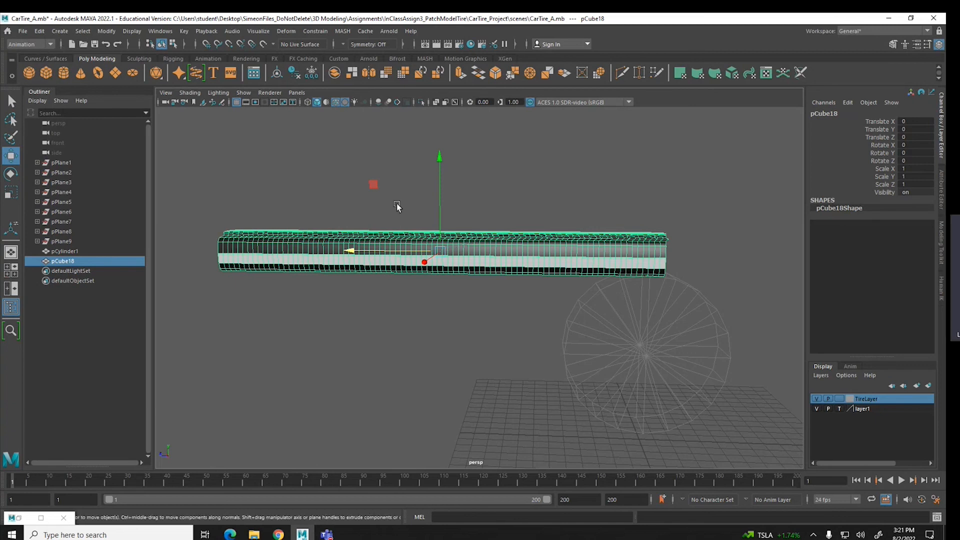
pyautogui.click(289, 31)
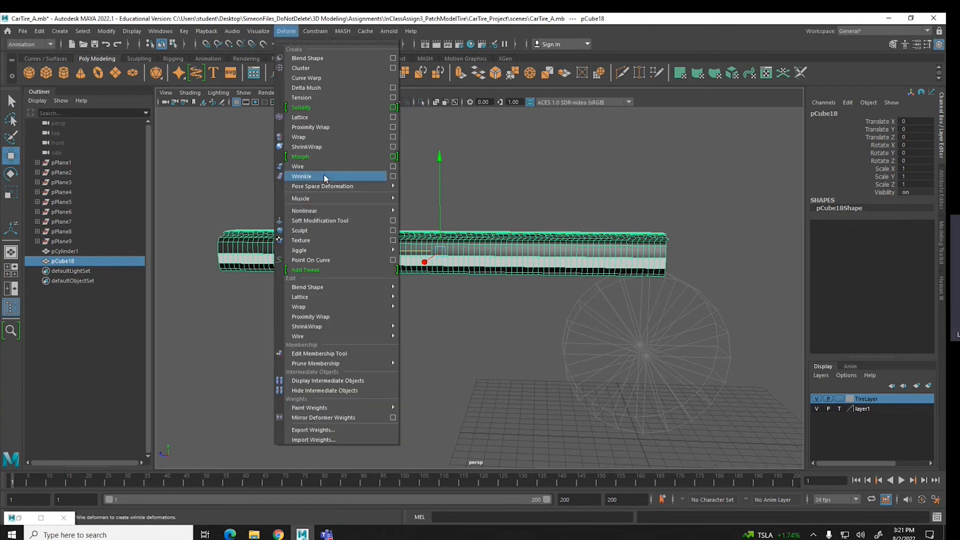
pyautogui.moveTo(321, 214)
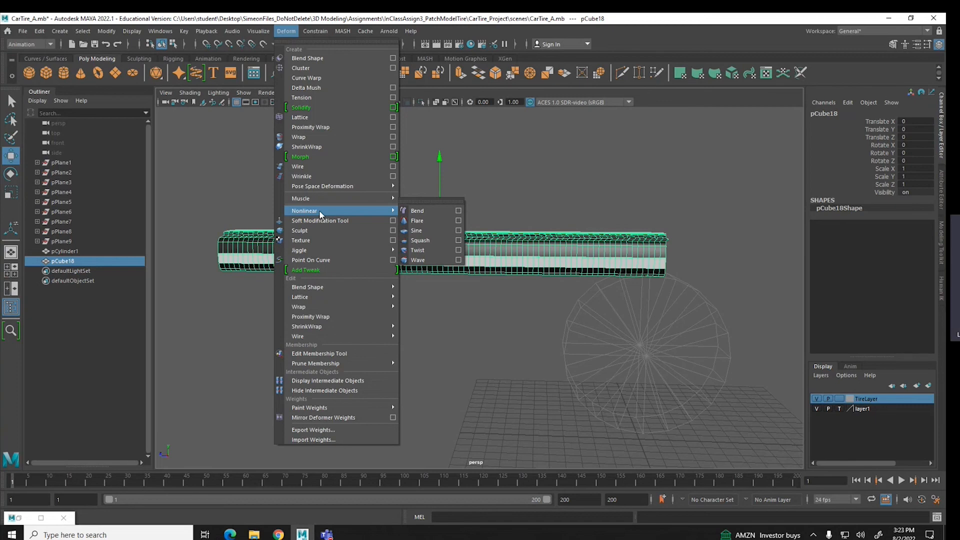
pyautogui.click(417, 211)
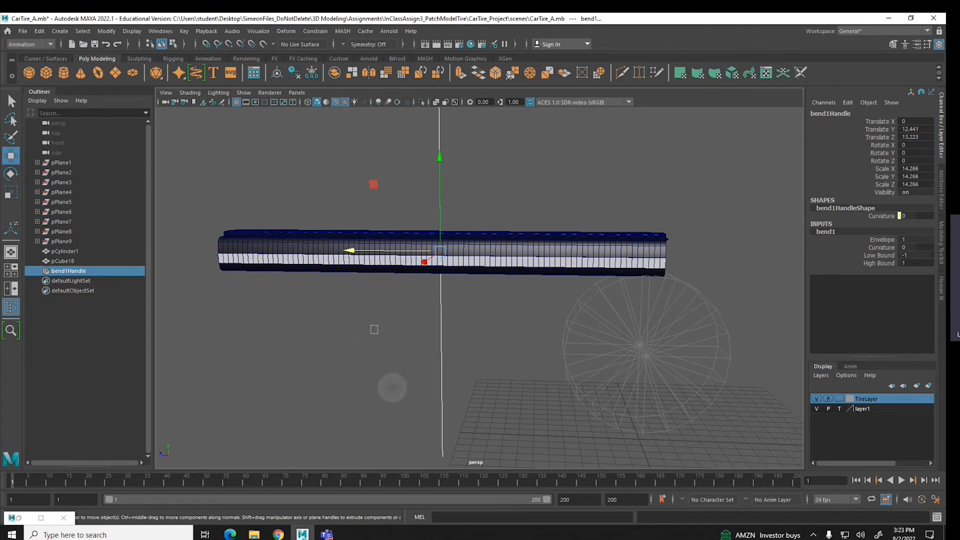
# Select the bend deformer's handle and set its Curvature to 90
pyautogui.click(377, 332)
pyautogui.click(442, 288)
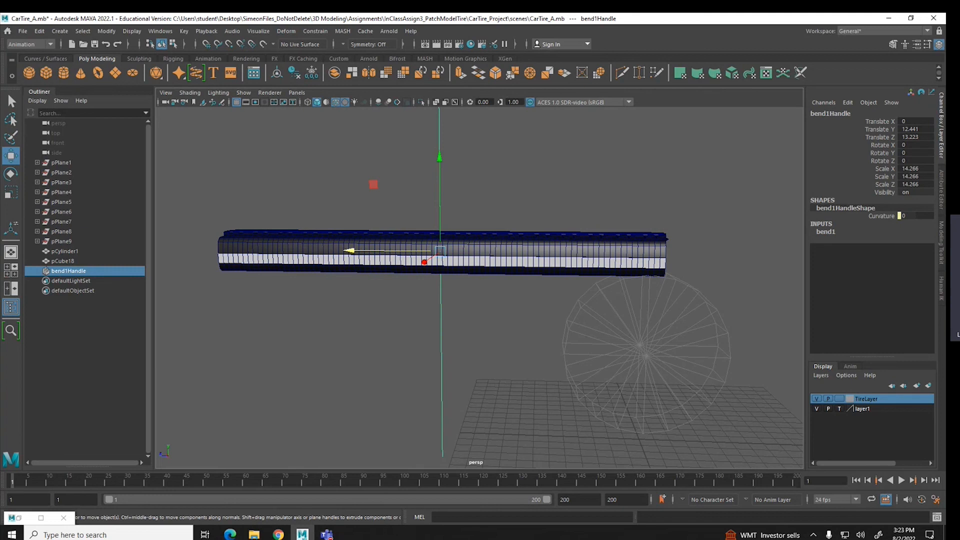
pyautogui.click(826, 233)
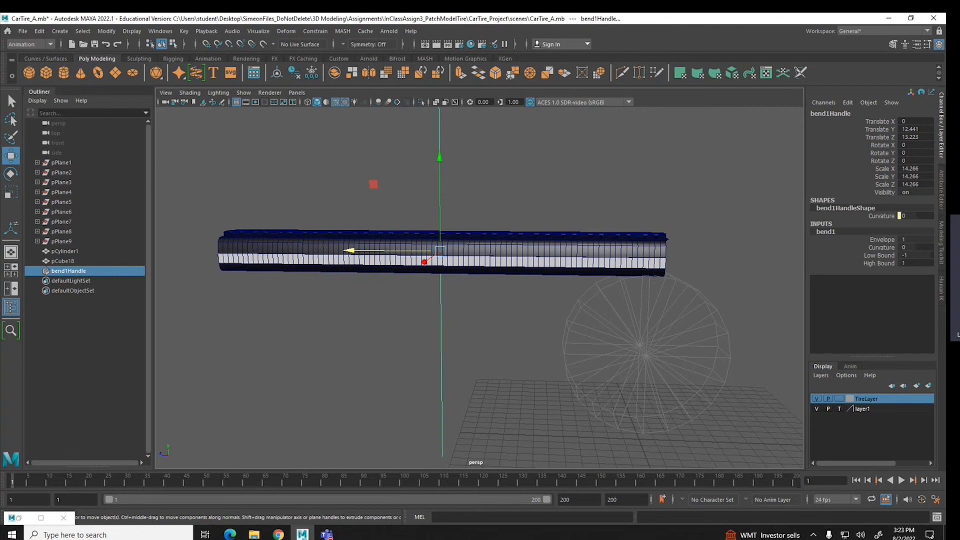
pyautogui.click(882, 247)
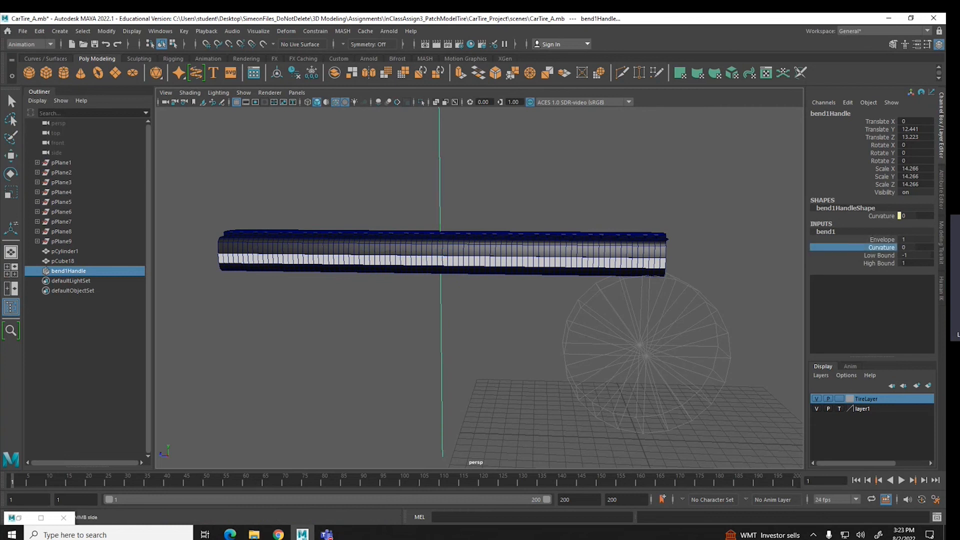
pyautogui.moveTo(500, 320); pyautogui.dragTo(489, 320, button='middle')
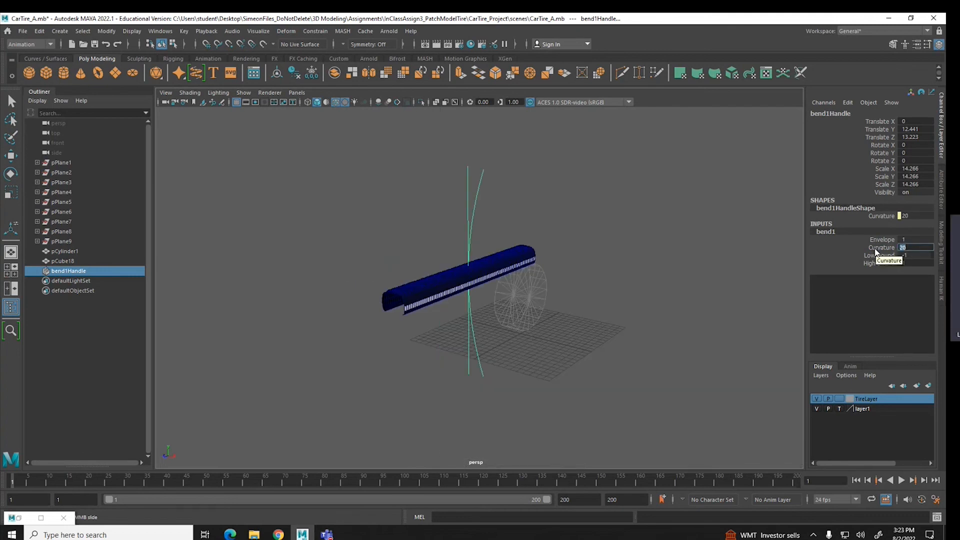
pyautogui.write('5')
pyautogui.press('Return')
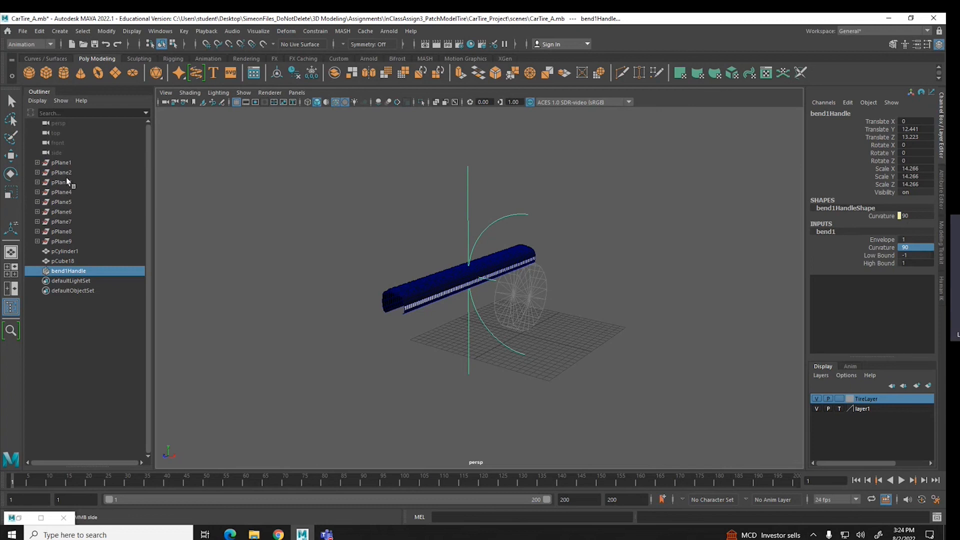
# Rotate the bend handle around Z and set its Rotate Z to exactly -90
pyautogui.click(10, 173)
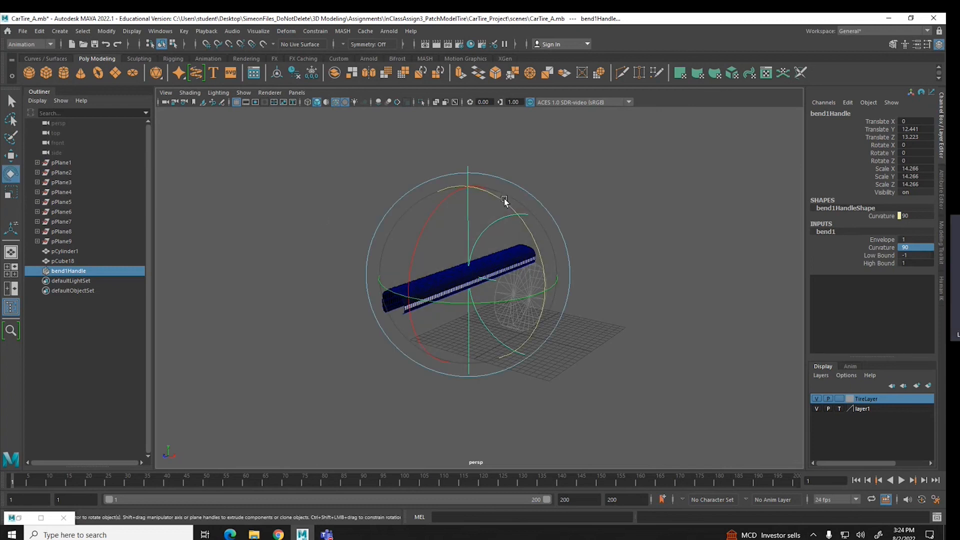
pyautogui.moveTo(502, 200); pyautogui.dragTo(535, 300)
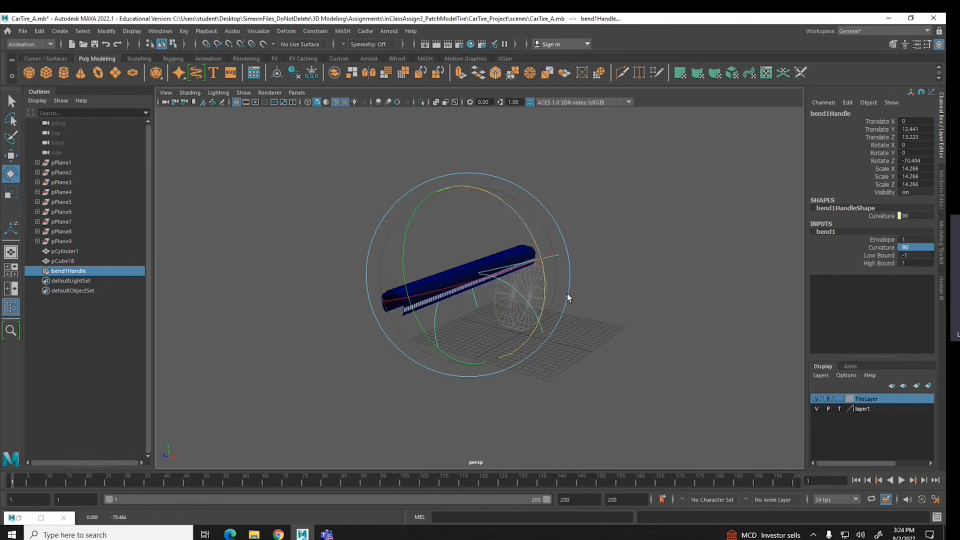
pyautogui.doubleClick(919, 161)
pyautogui.write('-90')
pyautogui.press('Return')
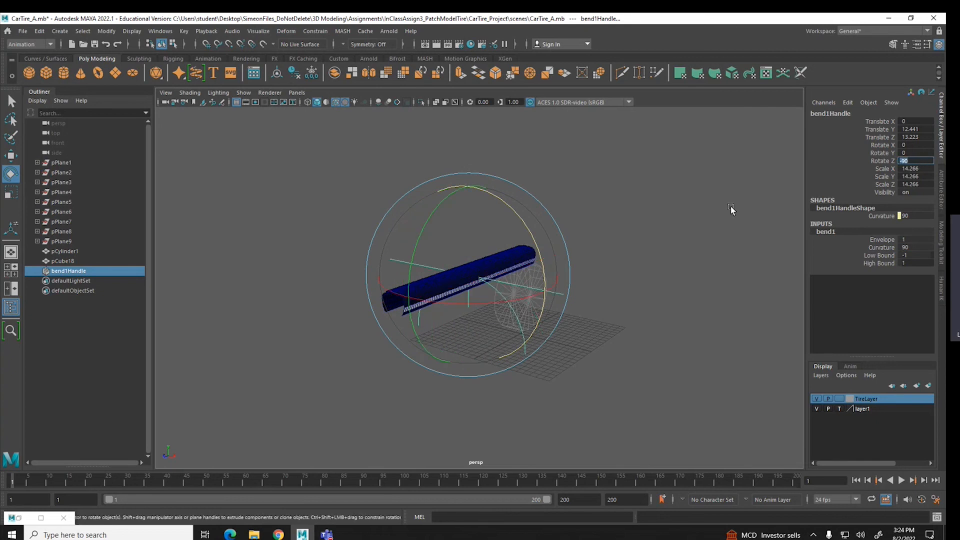
# Rotate the bend handle around X so the strip arches downward, and set its Rotate X to exactly -90
pyautogui.moveTo(437, 302); pyautogui.dragTo(549, 285)
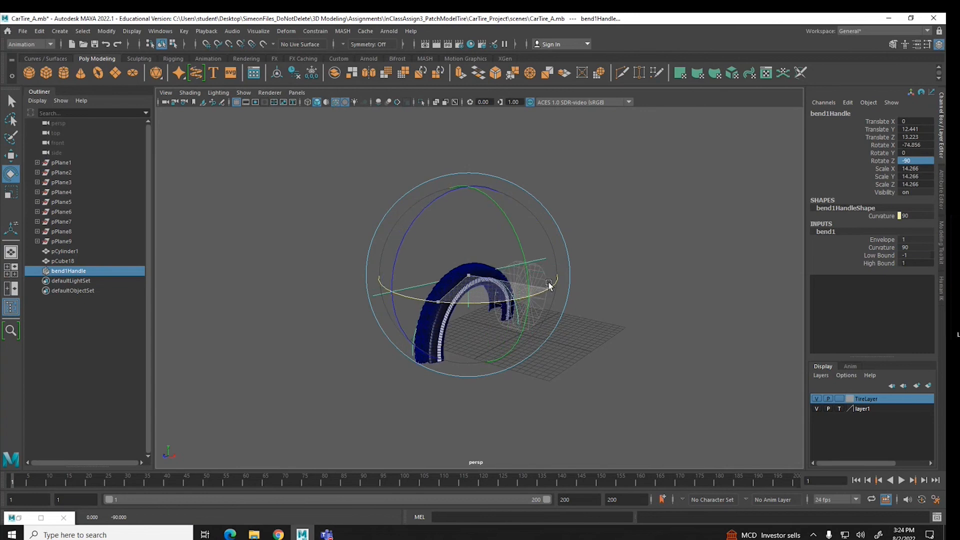
pyautogui.doubleClick(926, 145)
pyautogui.write('-90')
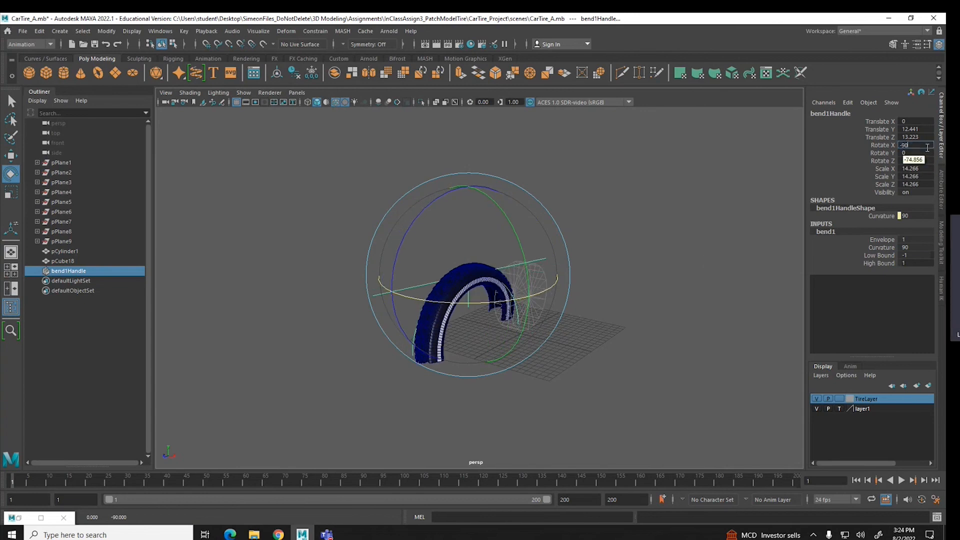
pyautogui.press('Return')
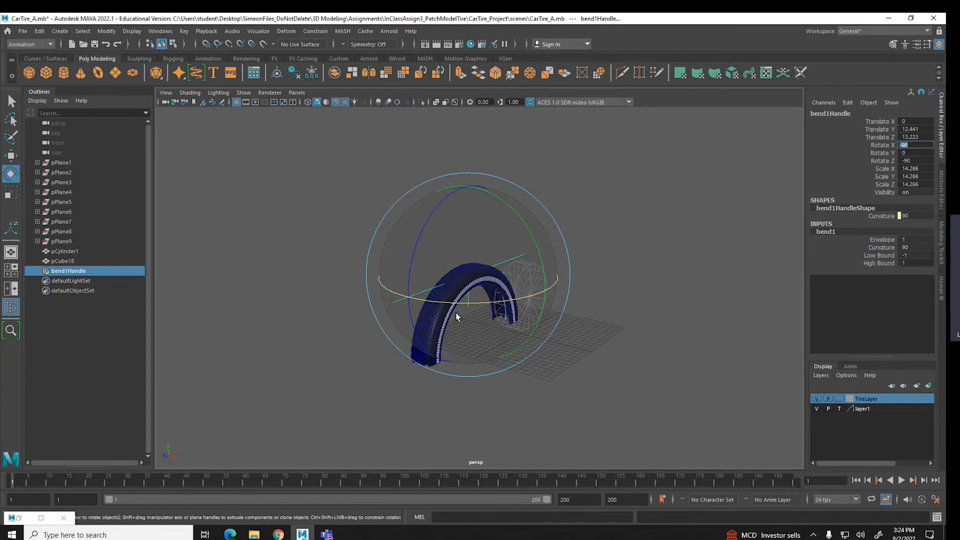
pyautogui.keyDown('alt'); pyautogui.moveTo(498, 336); pyautogui.dragTo(463, 328); pyautogui.keyUp('alt')
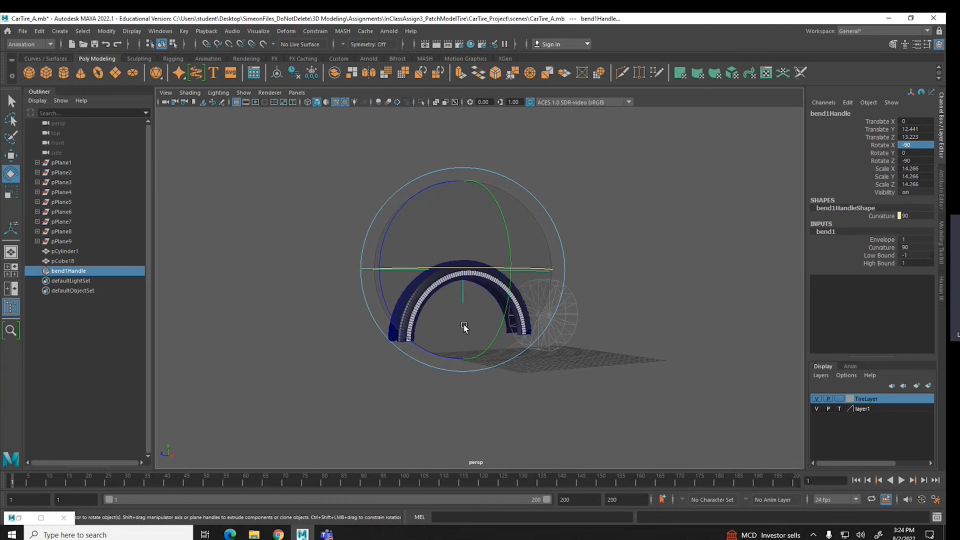
# Try sliding the bend handle along Z to shift where the strip bends, and undo the moves
pyautogui.press('w')
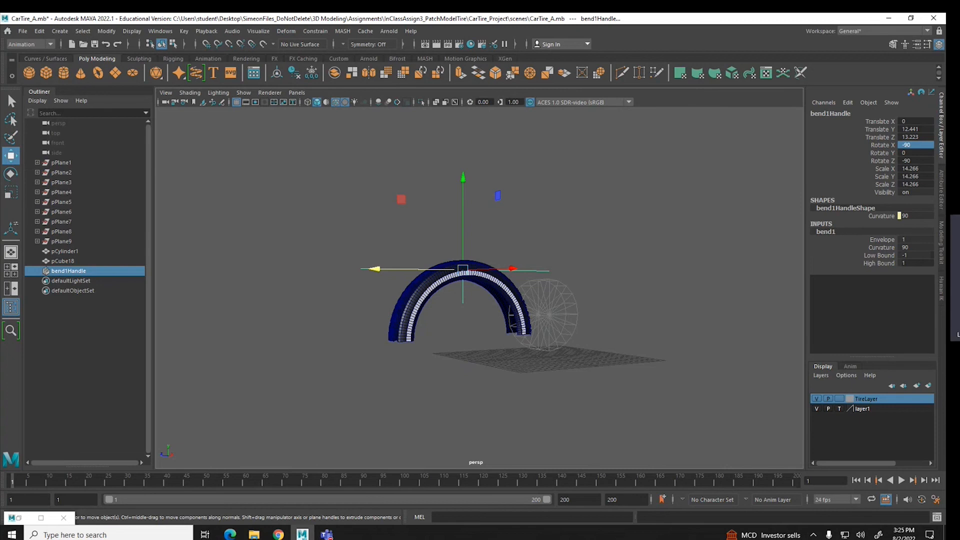
pyautogui.moveTo(374, 269); pyautogui.dragTo(465, 269)
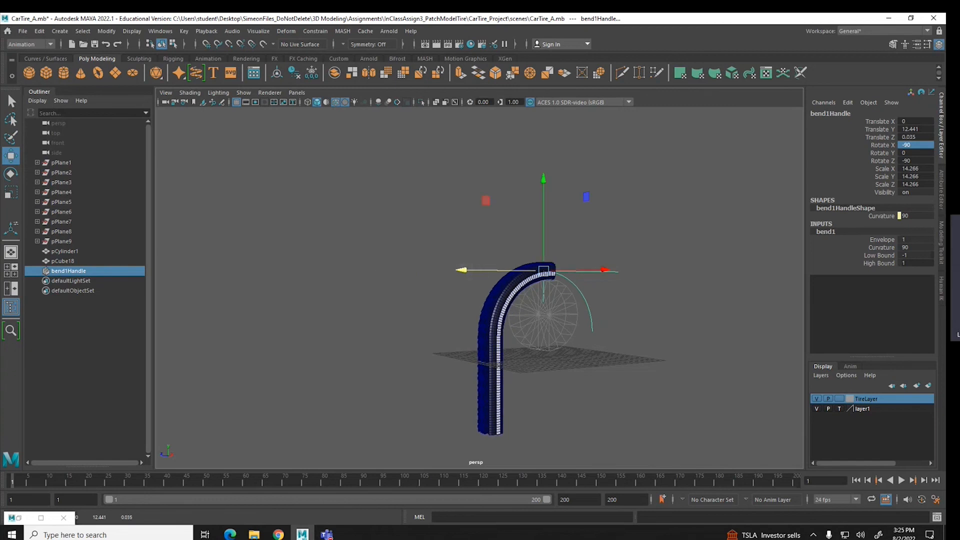
pyautogui.press('space')
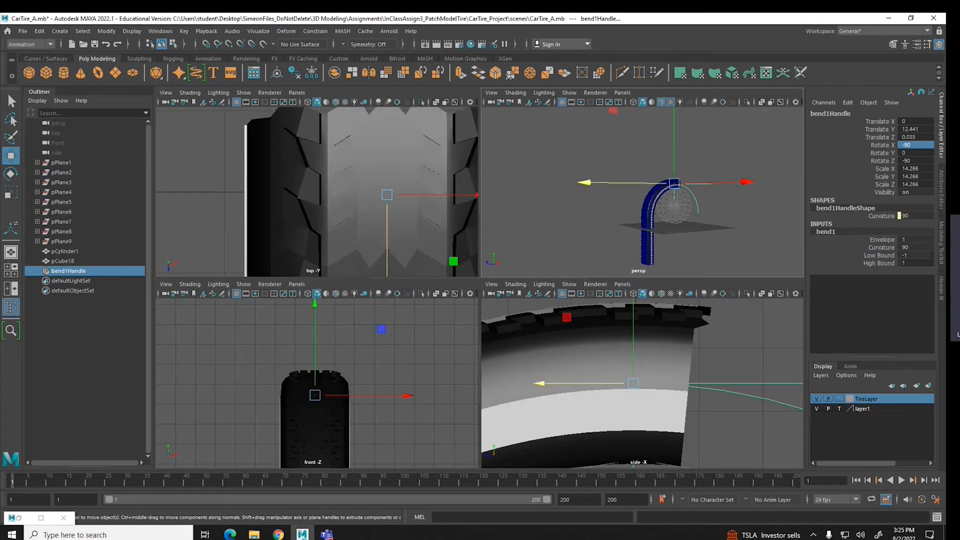
pyautogui.press('space')
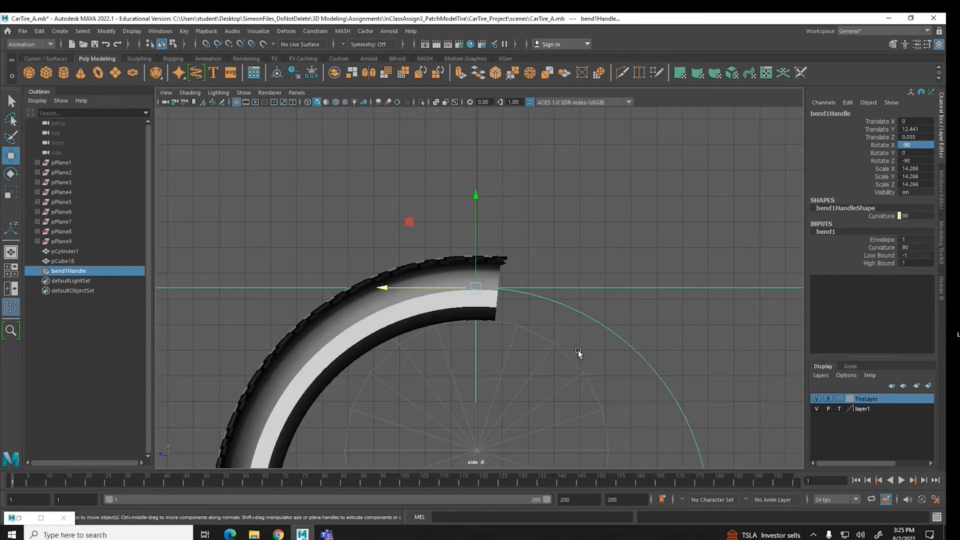
pyautogui.moveTo(382, 287)
pyautogui.mouseDown()
pyautogui.moveTo(403, 290)
pyautogui.moveTo(395, 288)
pyautogui.mouseUp()
pyautogui.scroll(-8, 398, 305)
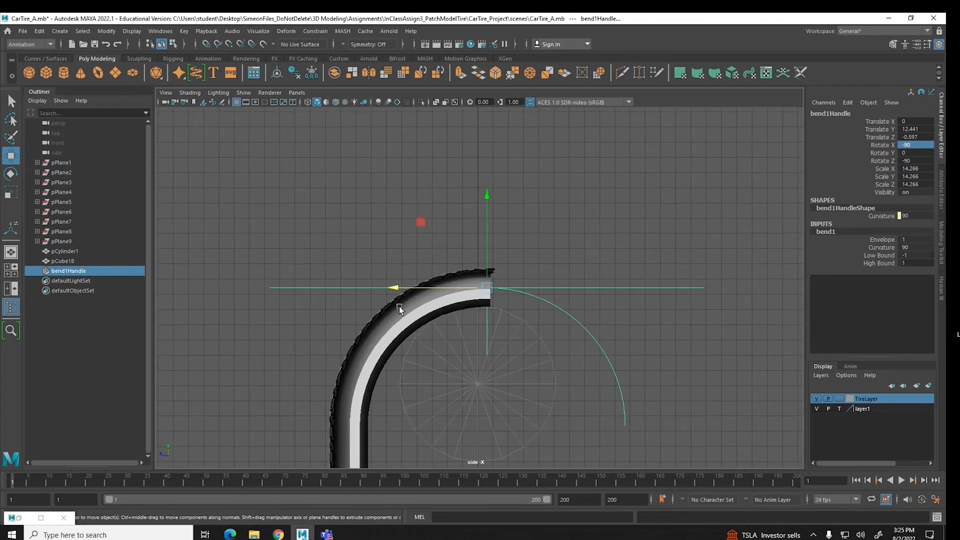
pyautogui.scroll(-2, 399, 305)
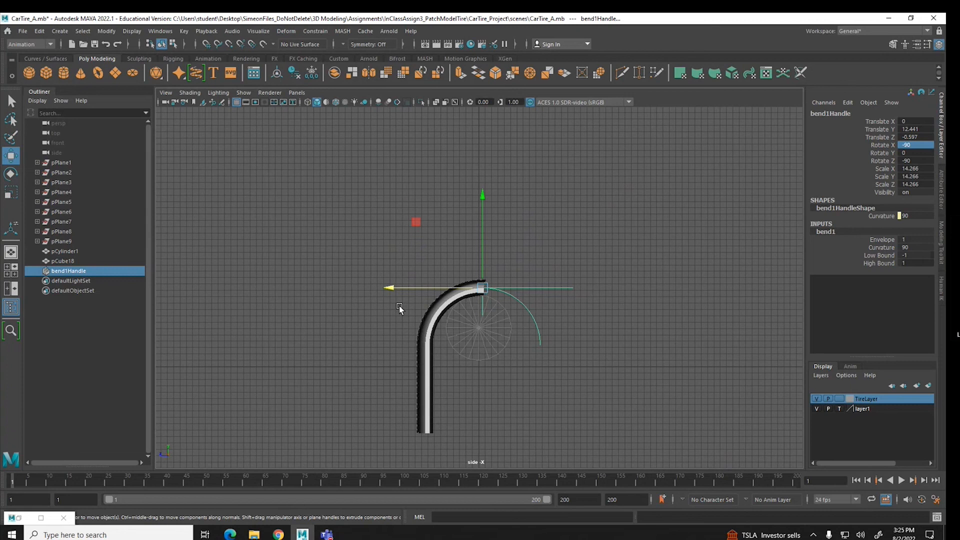
pyautogui.moveTo(395, 288); pyautogui.dragTo(308, 292)
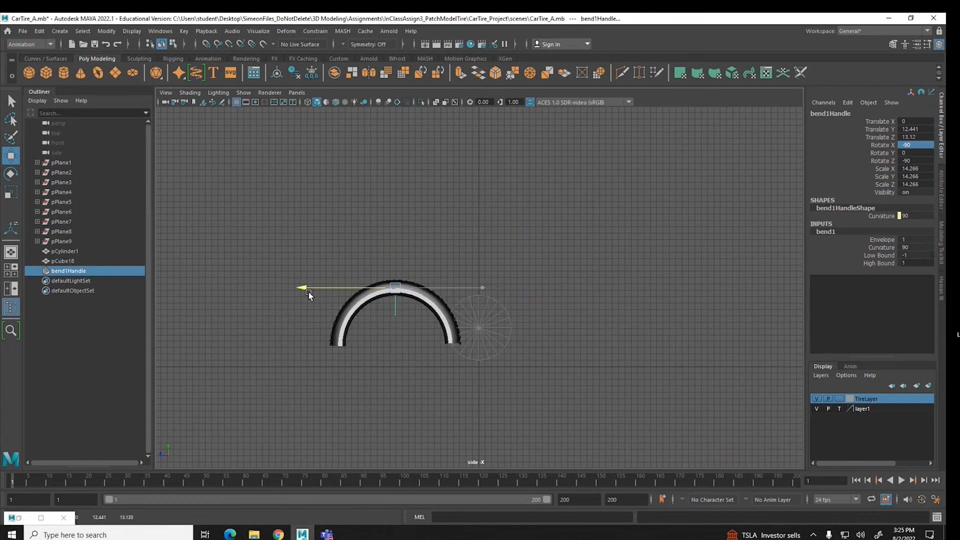
pyautogui.hotkey('ctrl', 'z')
pyautogui.hotkey('ctrl', 'z')
pyautogui.hotkey('ctrl', 'z')
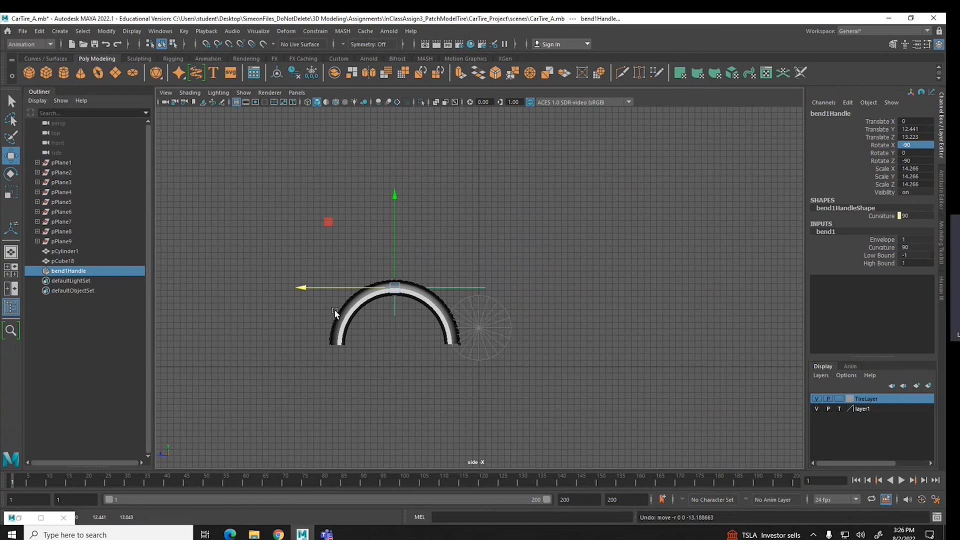
# Set the bend deformer's Curvature to 180 to curl the strip into a ring
pyautogui.click(914, 248)
pyautogui.write('18')
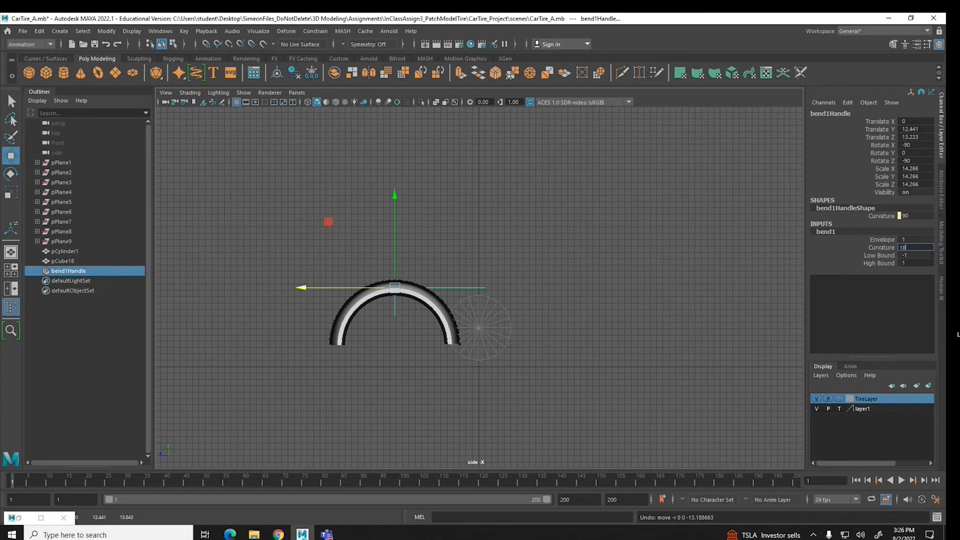
pyautogui.press('Return')
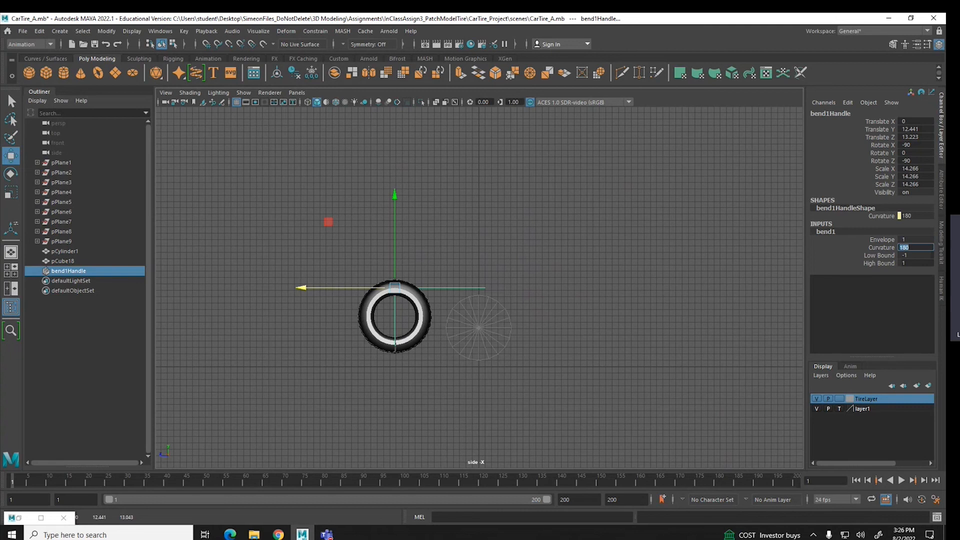
pyautogui.write('1')
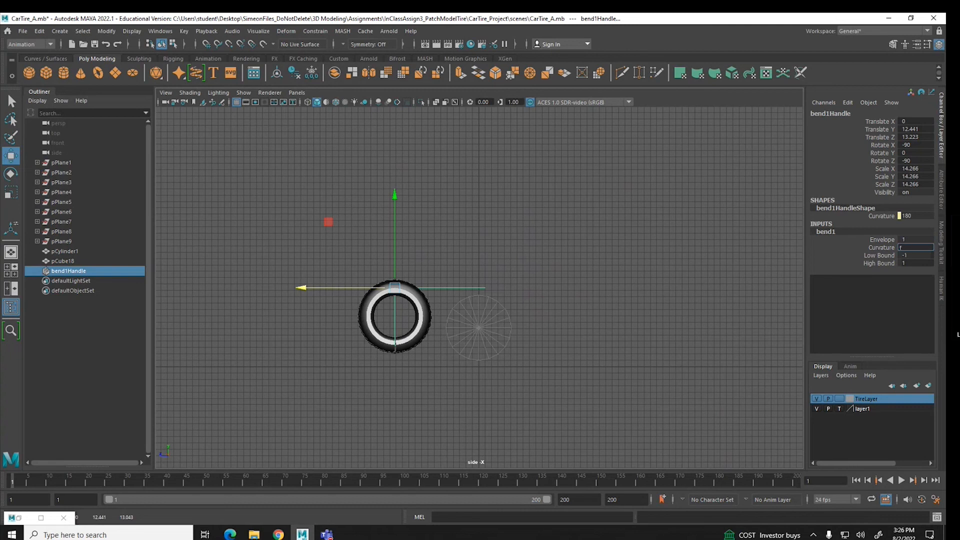
pyautogui.write('80')
pyautogui.press('Return')
pyautogui.press('f')
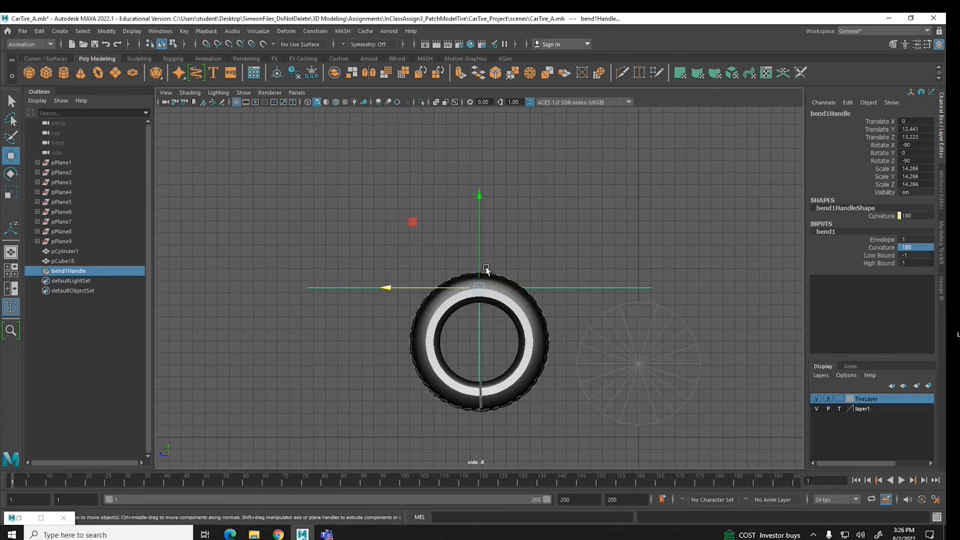
# Try bend Curvature values of 185, 183, 181 and 182 to close the gap at the tire's seam
pyautogui.scroll(5, 500, 310)
pyautogui.keyDown('alt'); pyautogui.moveTo(497, 316); pyautogui.dragTo(506, 148, button='middle'); pyautogui.keyUp('alt')
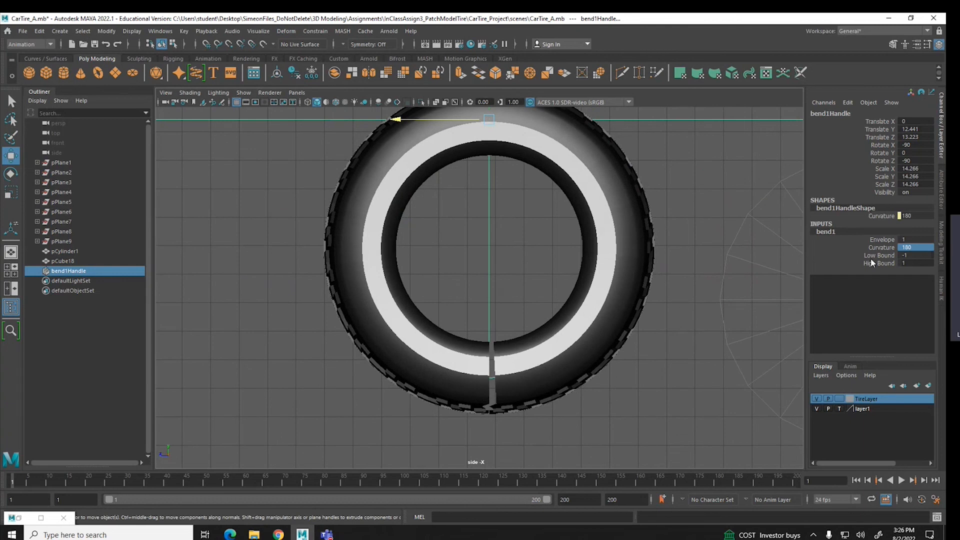
pyautogui.click(880, 247)
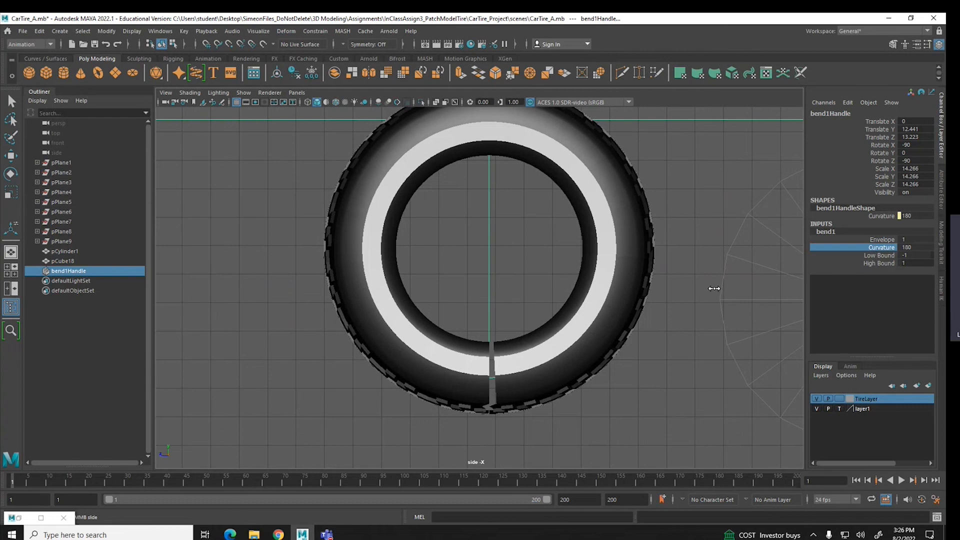
pyautogui.click(923, 247)
pyautogui.write('185')
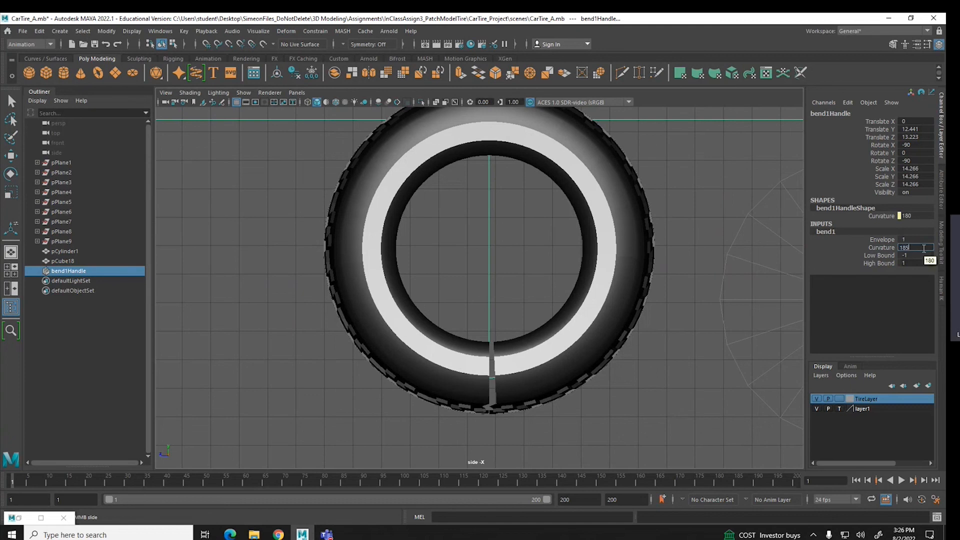
pyautogui.press('Return')
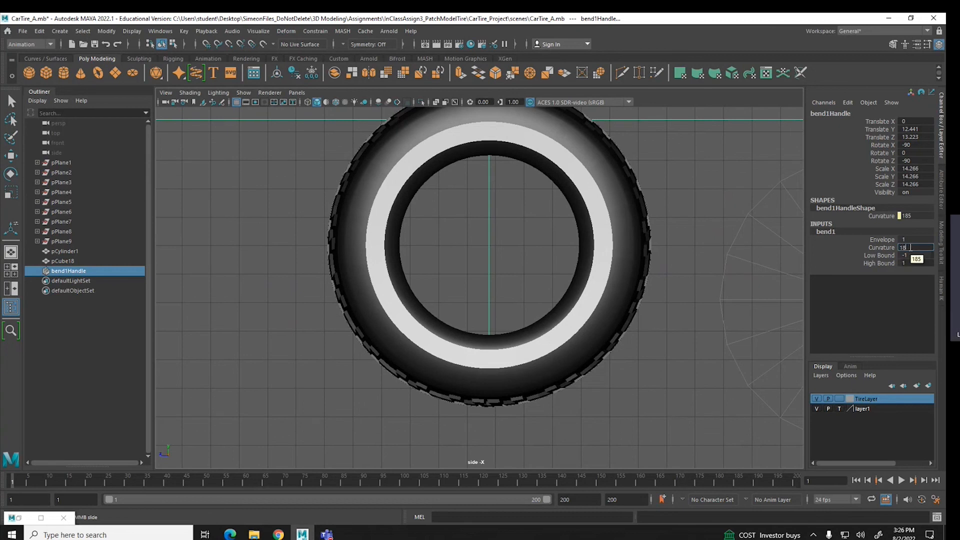
pyautogui.press('Return')
pyautogui.write('183')
pyautogui.press('Return')
pyautogui.write('181')
pyautogui.press('Return')
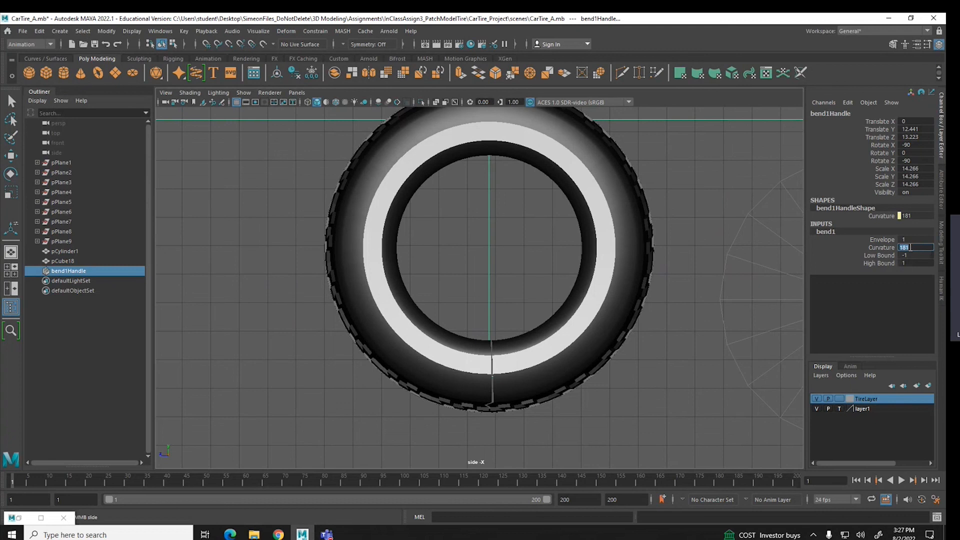
pyautogui.write('183')
pyautogui.press('Return')
# Turn on wireframe over the shaded tire, reselect the bend handle and examine the seam at the tire's bottom
pyautogui.scroll(3, 553, 395)
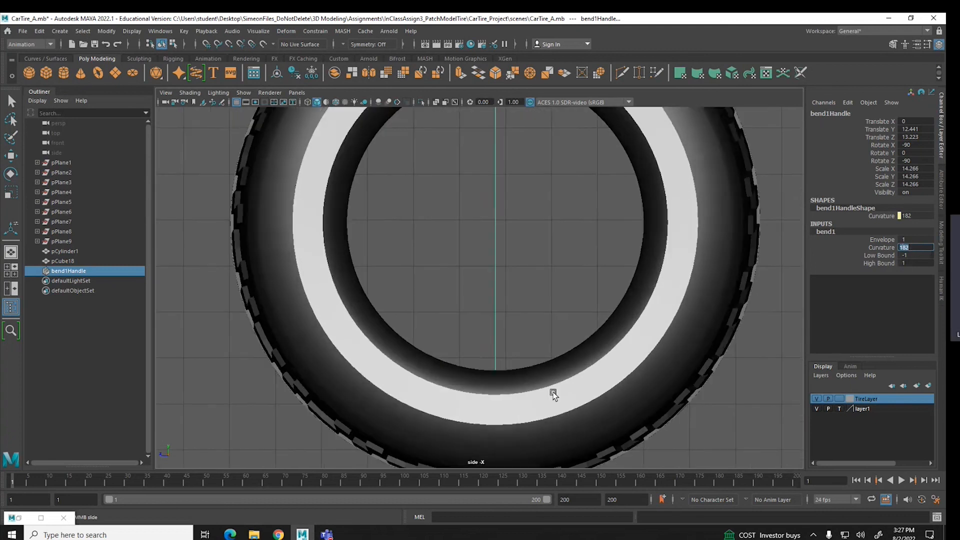
pyautogui.scroll(2, 553, 394)
pyautogui.click(336, 109)
pyautogui.click(335, 103)
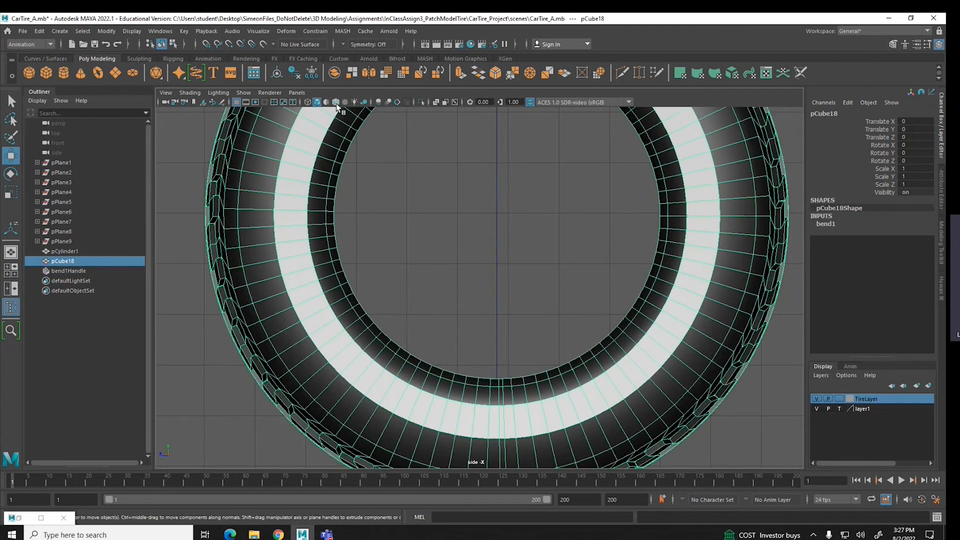
pyautogui.keyDown('alt'); pyautogui.moveTo(451, 309); pyautogui.dragTo(434, 177, button='middle'); pyautogui.keyUp('alt')
pyautogui.moveTo(518, 181); pyautogui.dragTo(452, 197)
pyautogui.scroll(3, 485, 315)
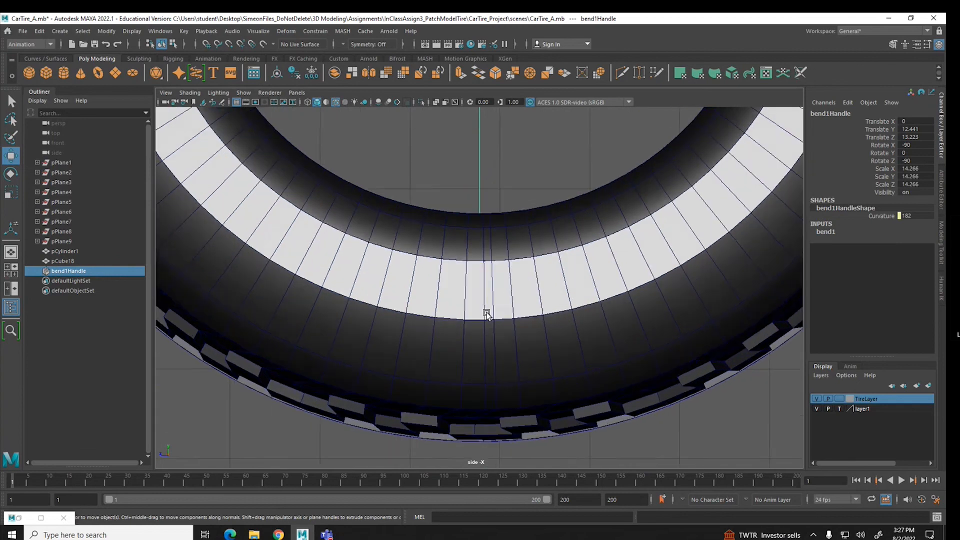
pyautogui.scroll(2, 483, 268)
pyautogui.keyDown('alt'); pyautogui.moveTo(483, 268); pyautogui.dragTo(476, 225, button='middle'); pyautogui.keyUp('alt')
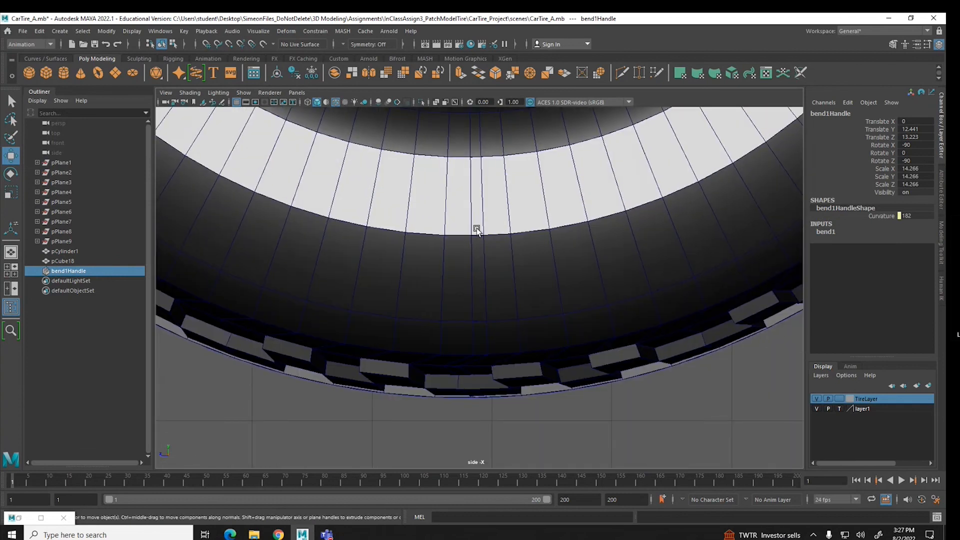
# Try bend Curvature values of 181.5 and 181 on the seam
pyautogui.click(823, 232)
pyautogui.doubleClick(914, 248)
pyautogui.write('181')
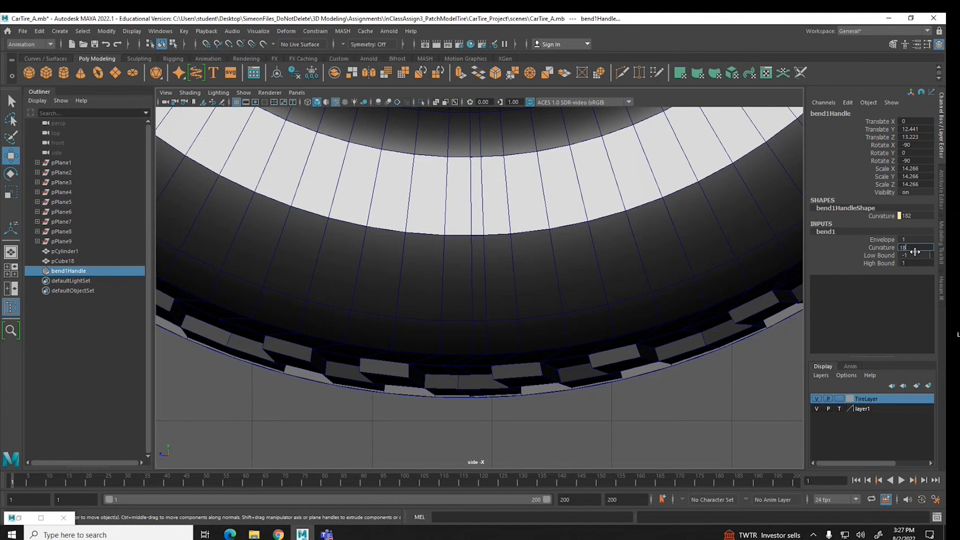
pyautogui.write('.5')
pyautogui.press('Return')
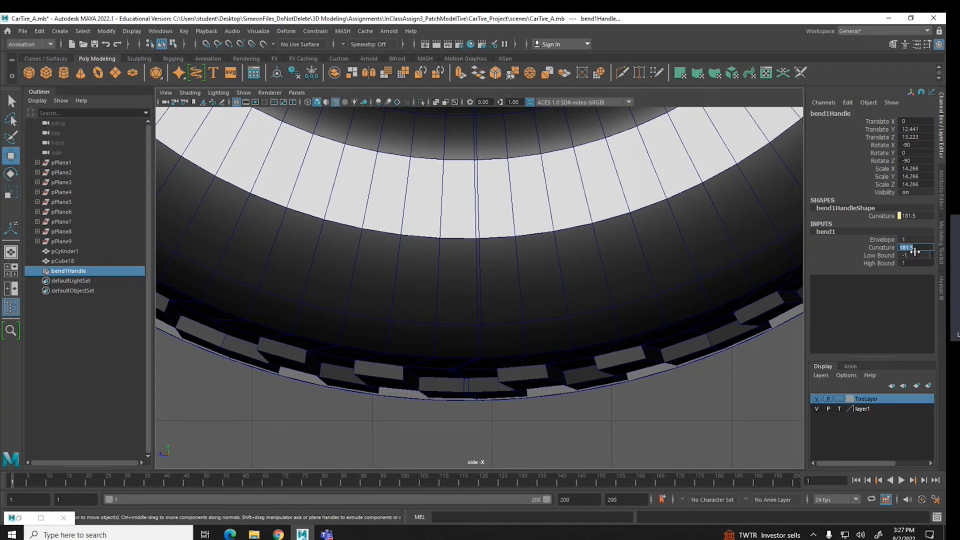
pyautogui.write('181')
pyautogui.press('Return')
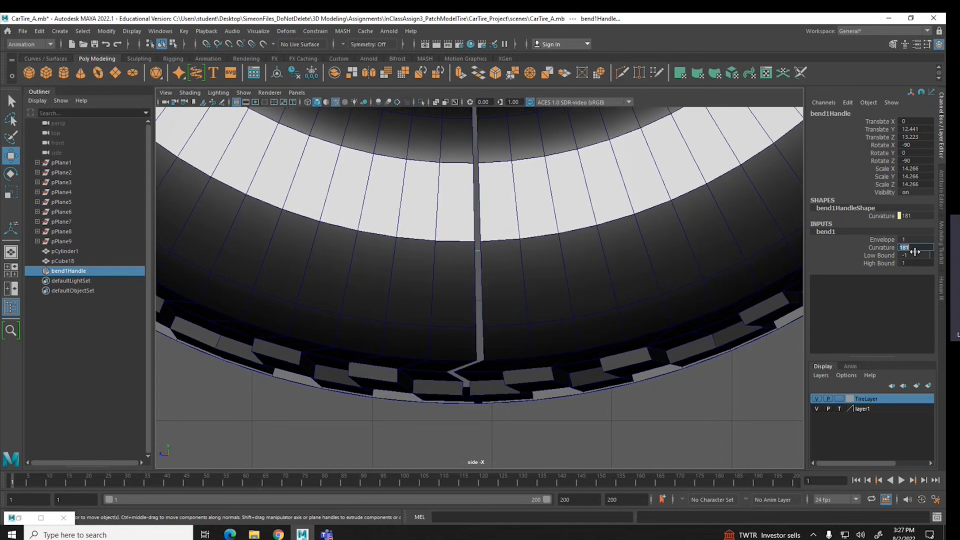
# Refine the bend Curvature through 181.25 to 181.3, and nudge the handle to Translate Z 13.163
pyautogui.write('181.25')
pyautogui.press('Return')
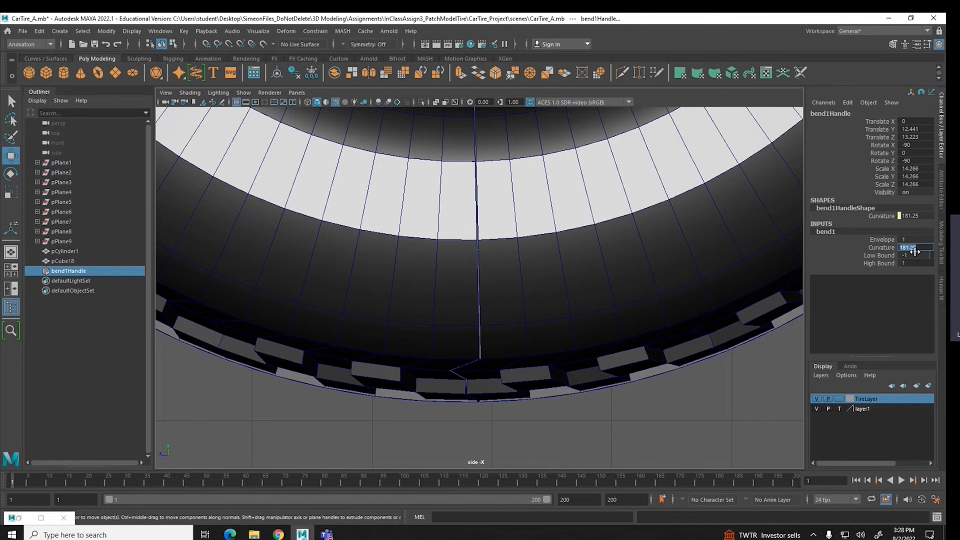
pyautogui.write('181.3')
pyautogui.press('Return')
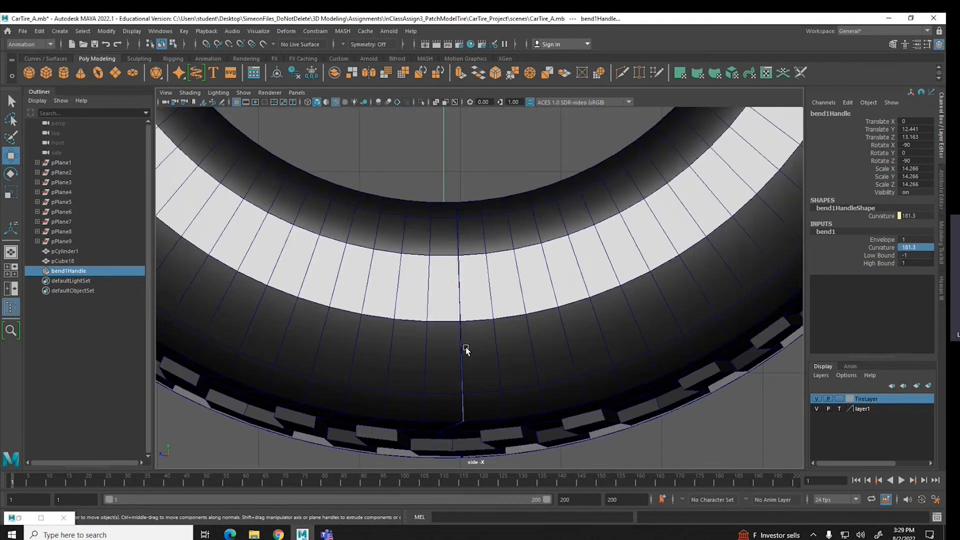
# Show the tire in wireframe and delete the construction history of the bent tire mesh to bake in the bend
pyautogui.press('4')
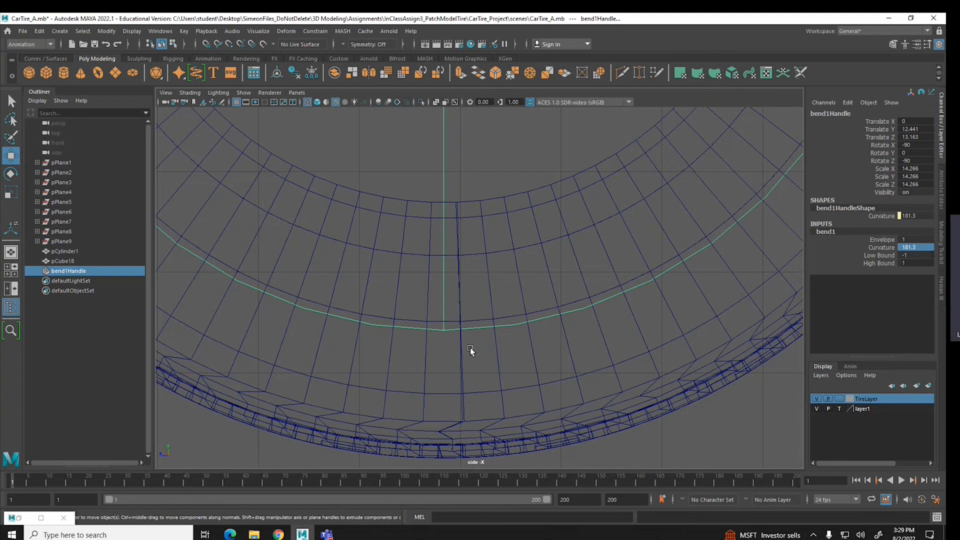
pyautogui.click(470, 347)
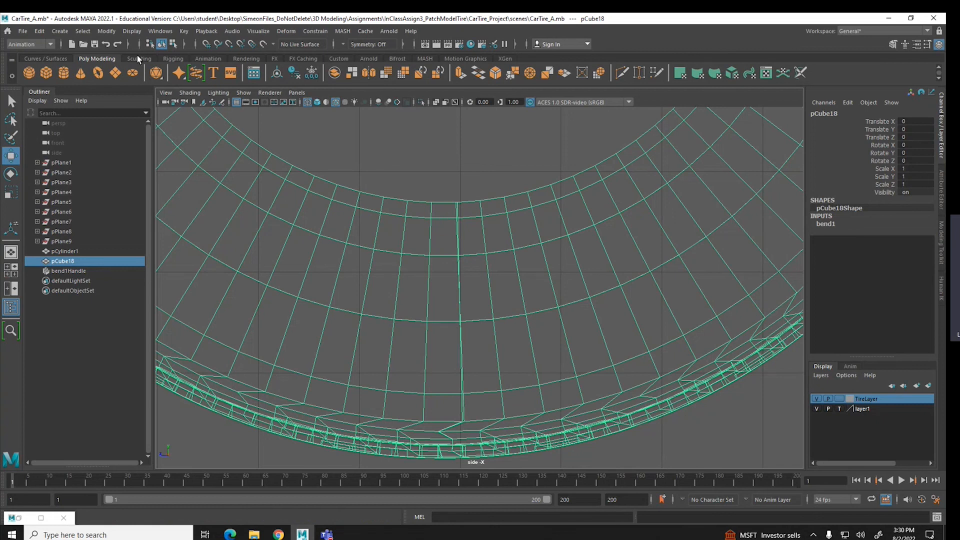
pyautogui.click(39, 31)
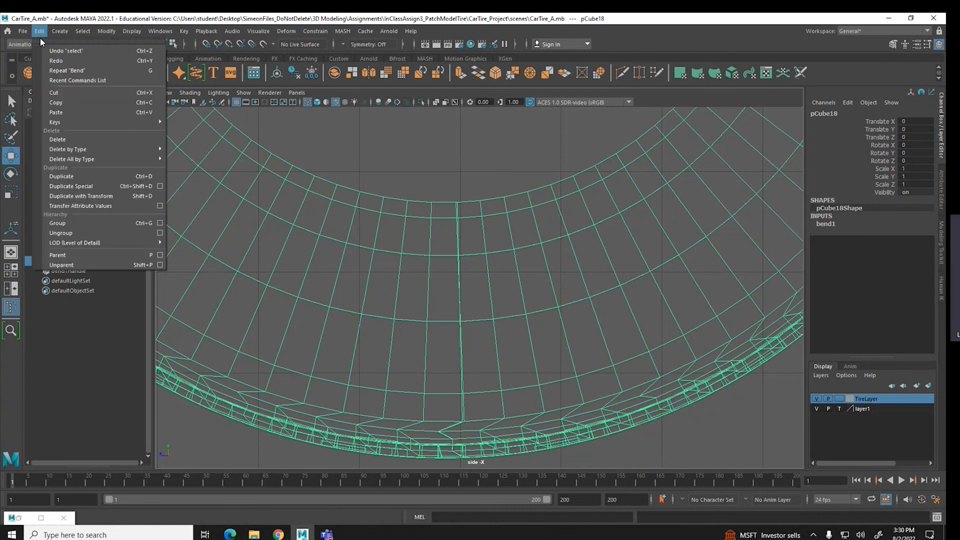
pyautogui.moveTo(70, 152)
pyautogui.click(190, 150)
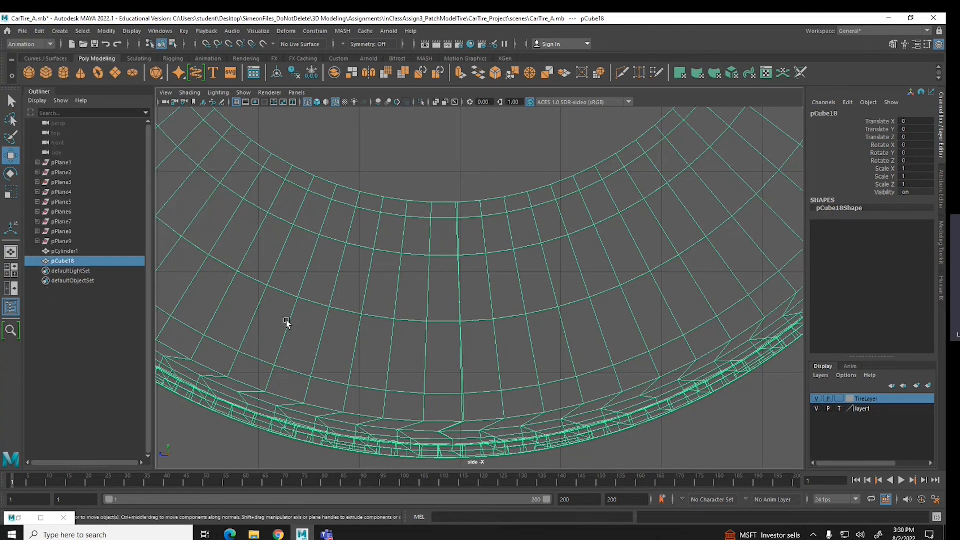
# Switch to the browser tutorial, read the bend curvature and seam-merging instructions, and return to Maya
pyautogui.click(229, 533)
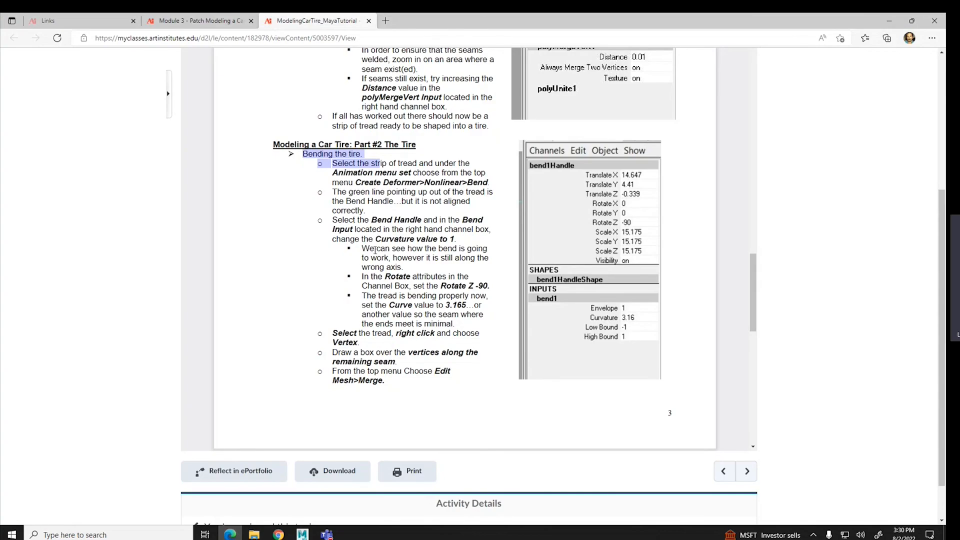
pyautogui.moveTo(346, 238); pyautogui.dragTo(458, 240)
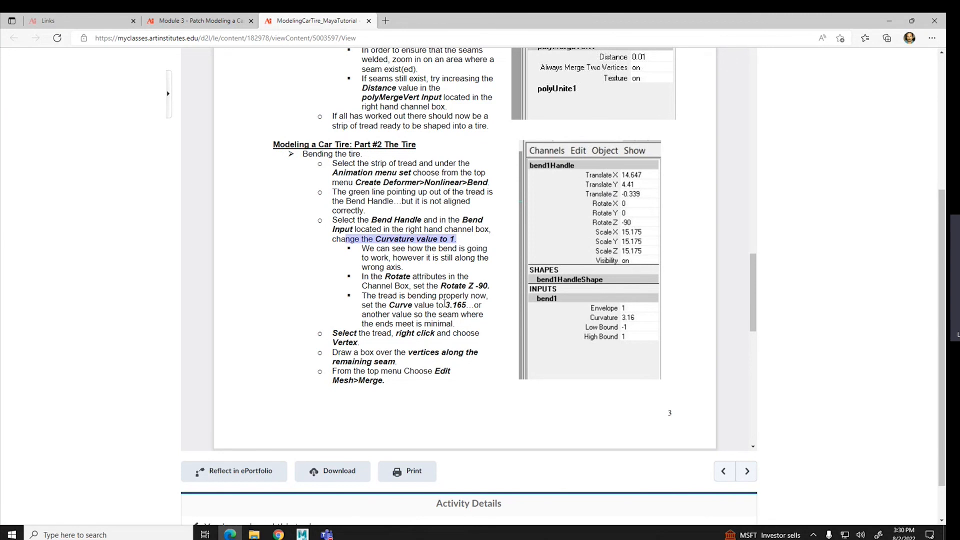
pyautogui.moveTo(444, 304); pyautogui.dragTo(456, 326)
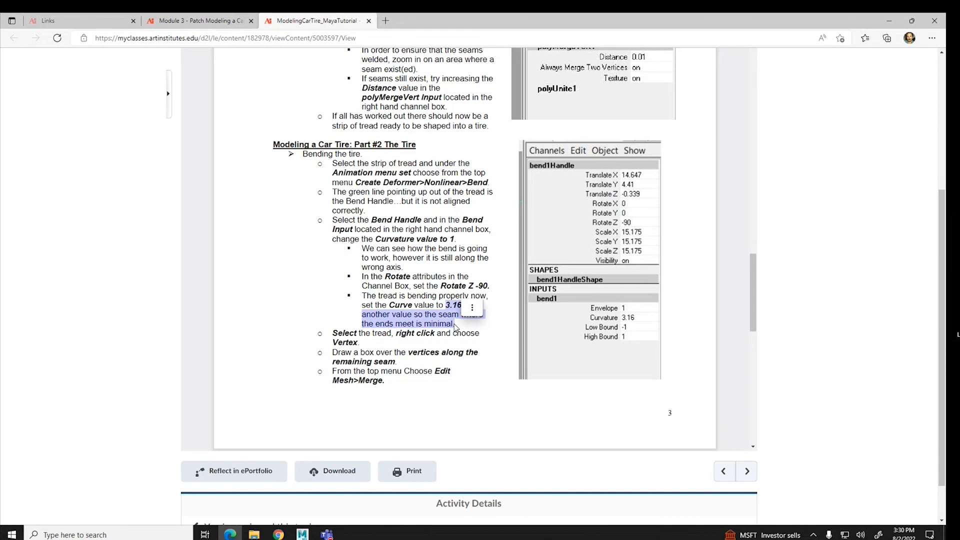
pyautogui.hotkey('alt', 'Tab')
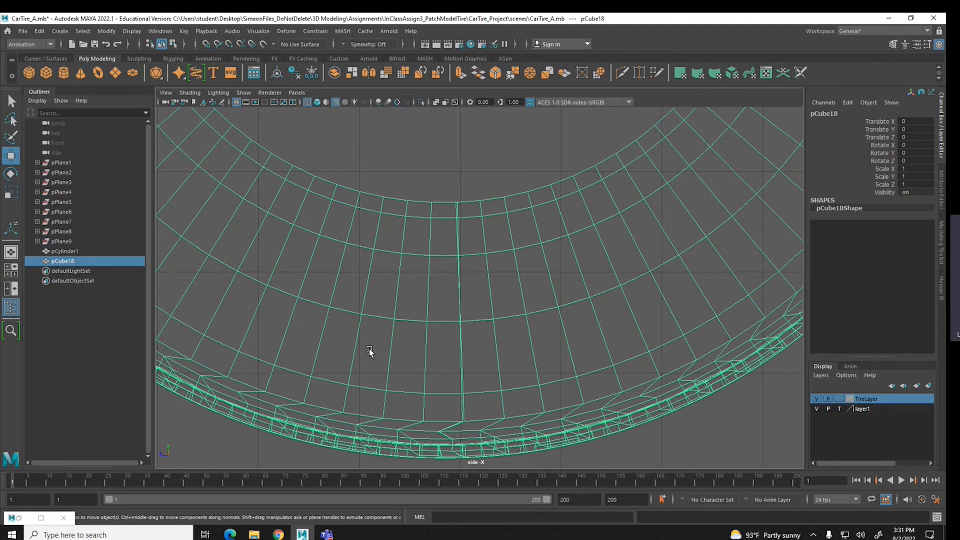
# Select the vertices along the tire's bottom seam and merge them with a Distance Threshold of 0.11
pyautogui.moveTo(382, 263); pyautogui.dragTo(383, 302, button='right')
pyautogui.moveTo(404, 263); pyautogui.dragTo(364, 271, button='right')
pyautogui.hotkey('ctrl', 'z')
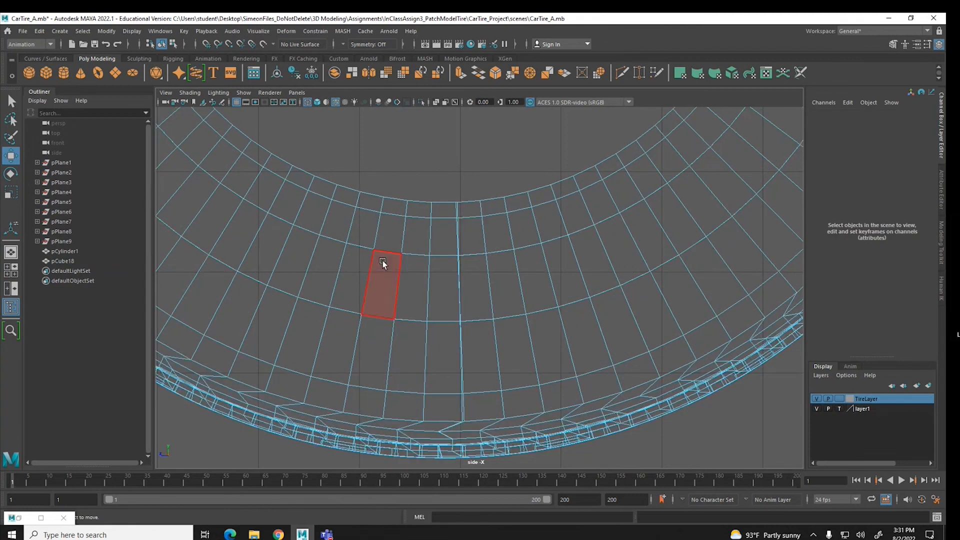
pyautogui.press('F9')
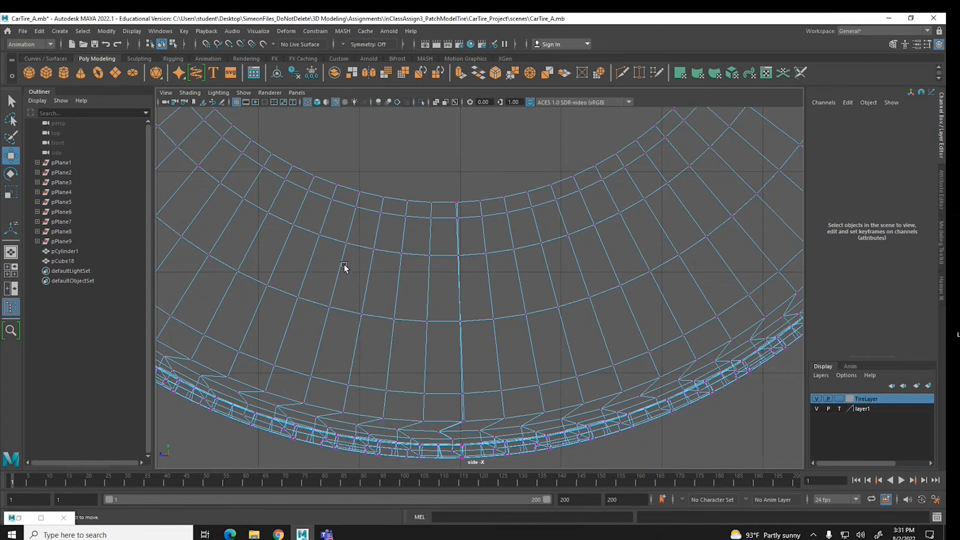
pyautogui.moveTo(443, 197); pyautogui.dragTo(480, 476)
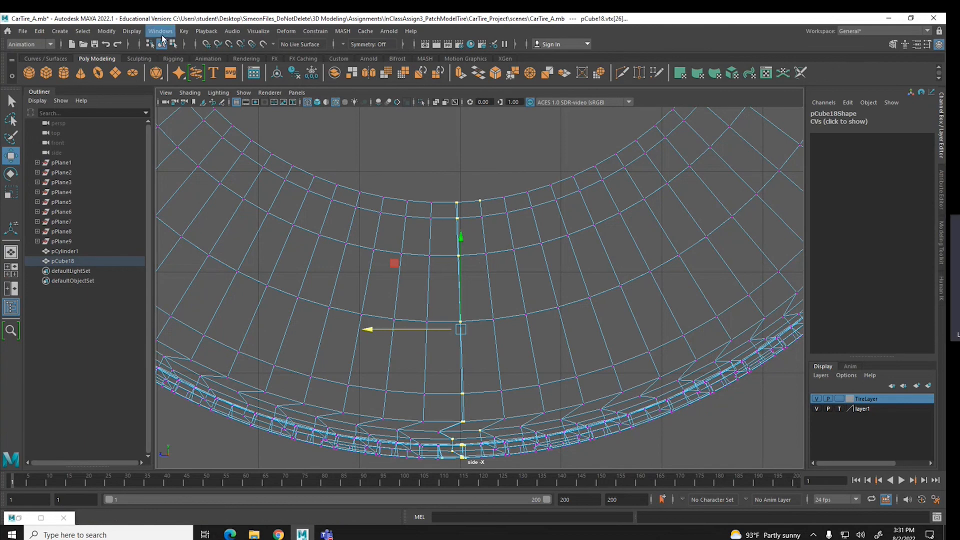
pyautogui.click(47, 46)
pyautogui.click(42, 56)
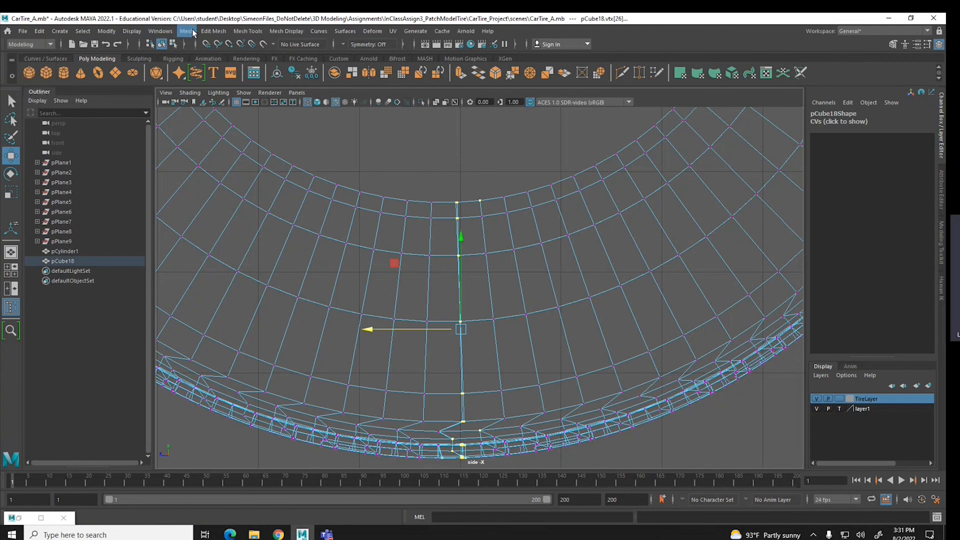
pyautogui.click(215, 32)
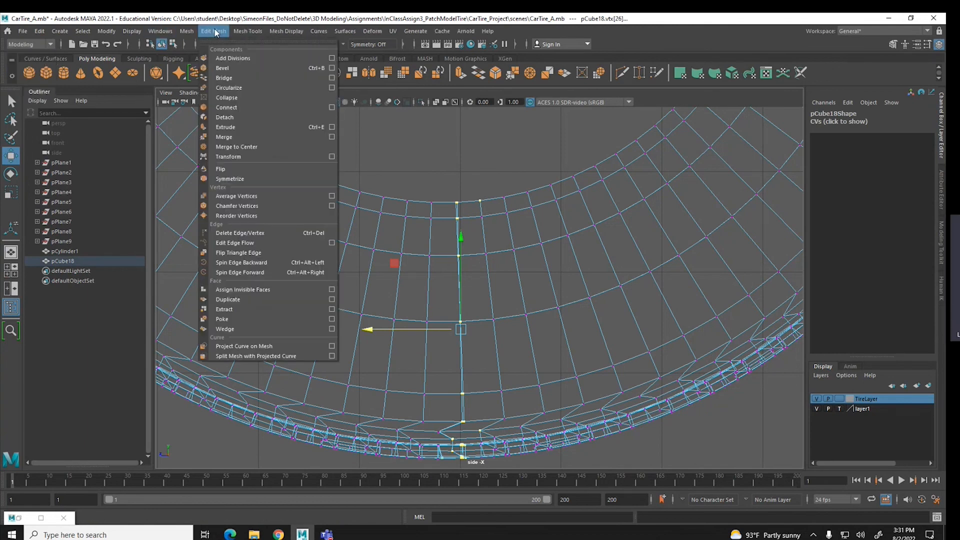
pyautogui.click(237, 136)
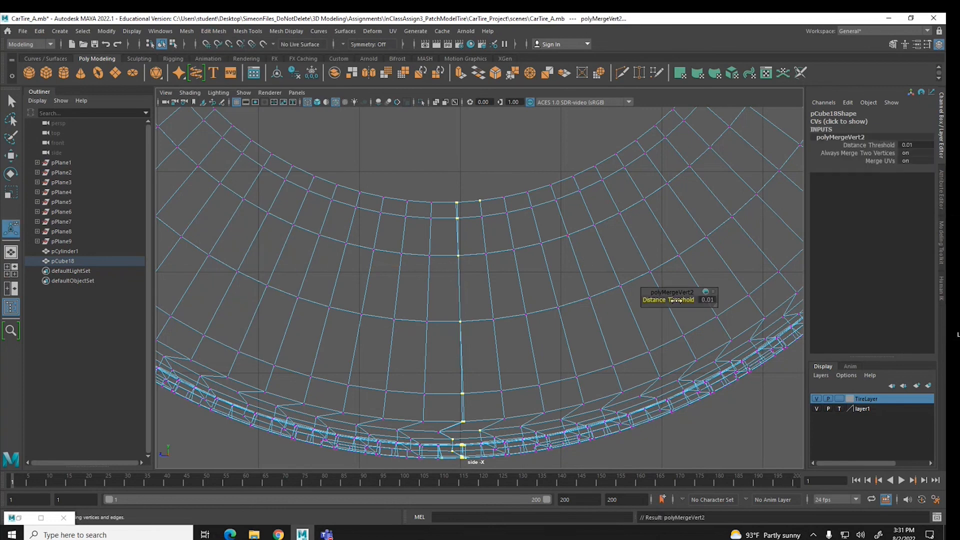
pyautogui.moveTo(675, 300); pyautogui.dragTo(676, 299)
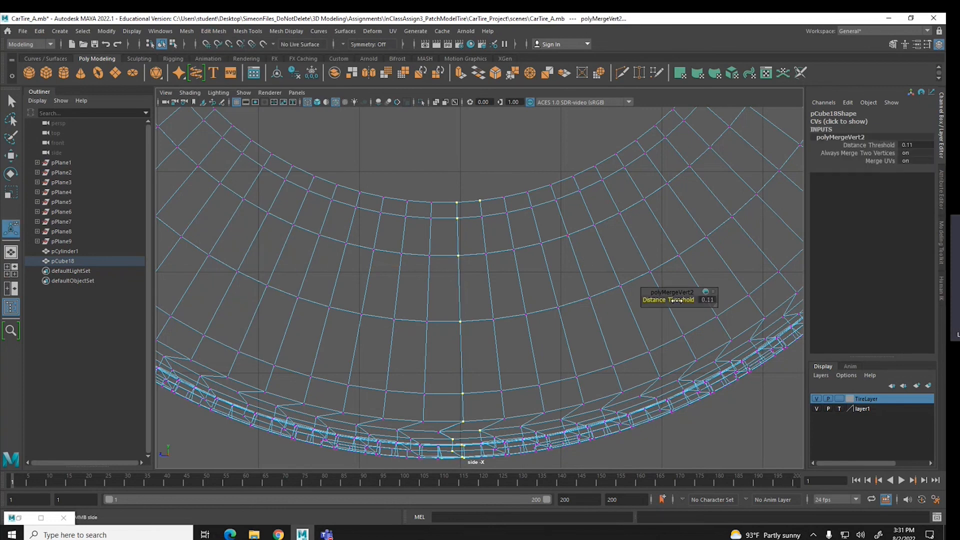
pyautogui.click(513, 161)
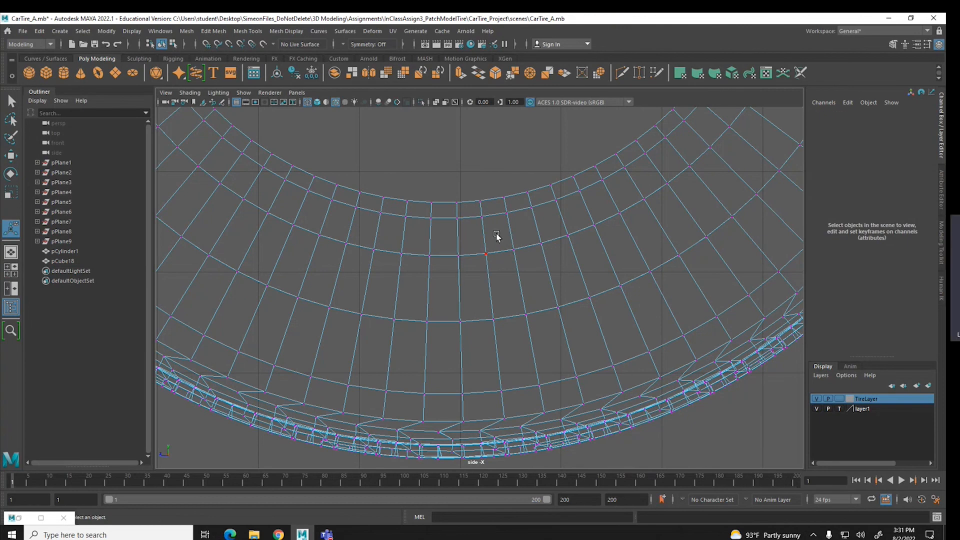
# Restore shaded display, examine the whole welded tire in perspective and return from vertex to object selection mode
pyautogui.press('5')
pyautogui.press('space')
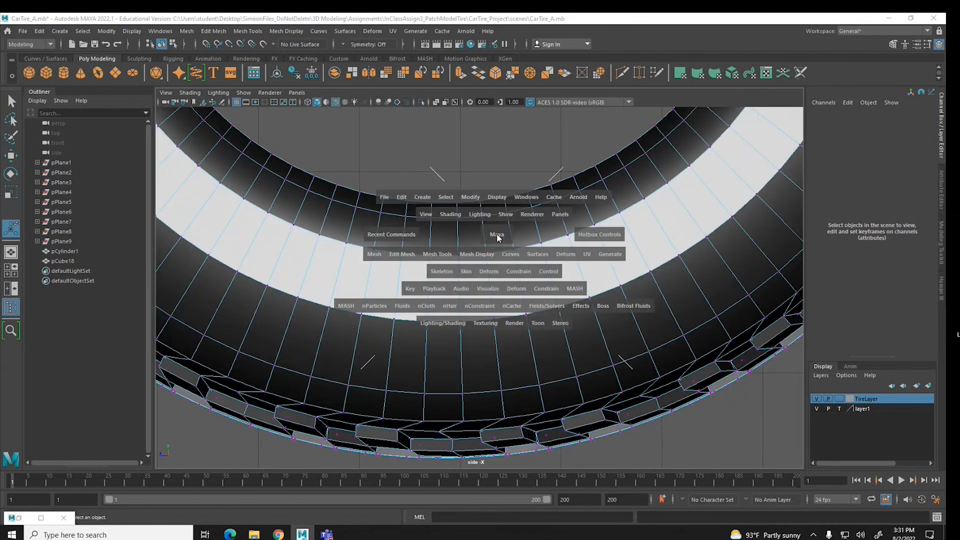
pyautogui.moveTo(496, 237); pyautogui.dragTo(555, 203)
pyautogui.press('a')
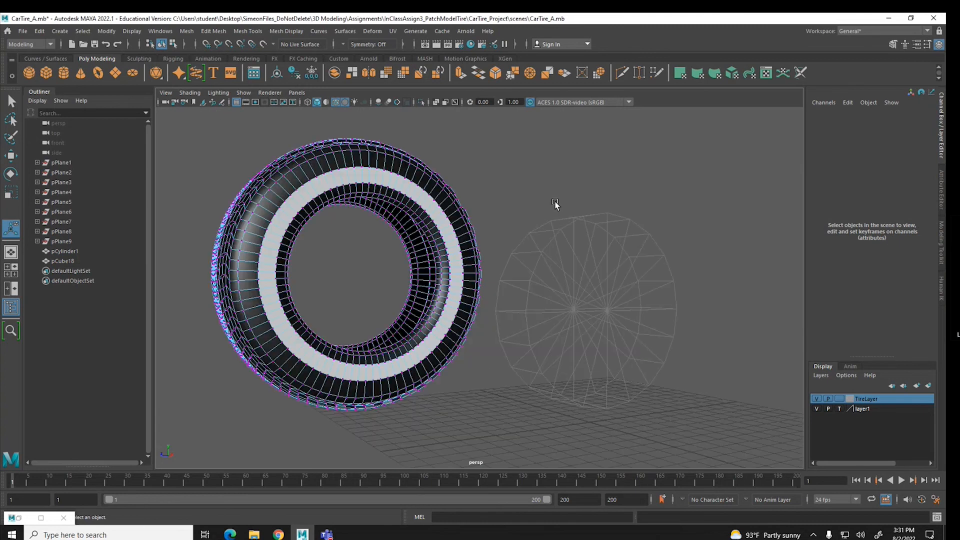
pyautogui.press('q')
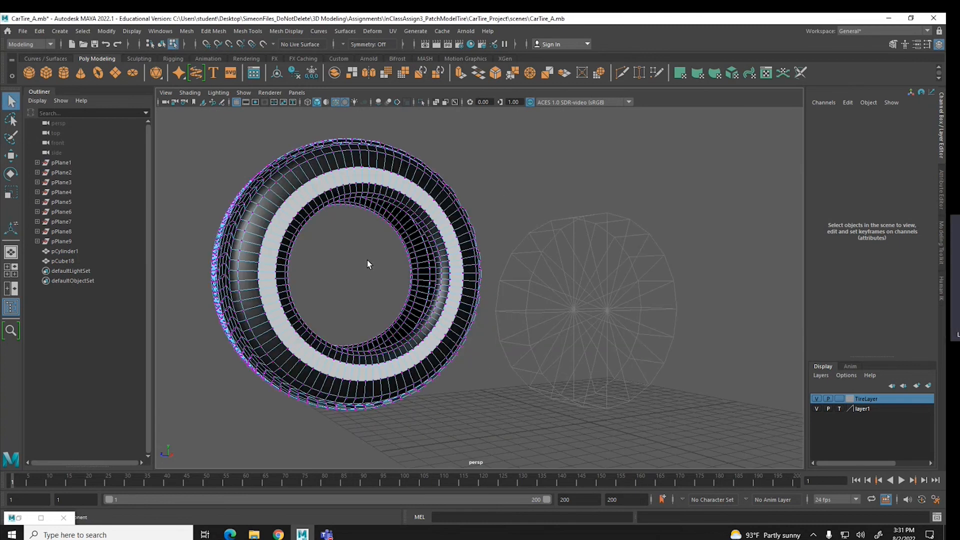
pyautogui.press('F8')
pyautogui.moveTo(368, 264)
pyautogui.keyDown('alt'); pyautogui.mouseDown()
pyautogui.moveTo(440, 267)
pyautogui.moveTo(356, 260)
pyautogui.mouseUp(); pyautogui.keyUp('alt')
# Move the tire in the side view onto the reference cylinder, to about Translate Y -1.7 and Z -13.15
pyautogui.press('space')
pyautogui.press('space')
pyautogui.press('space')
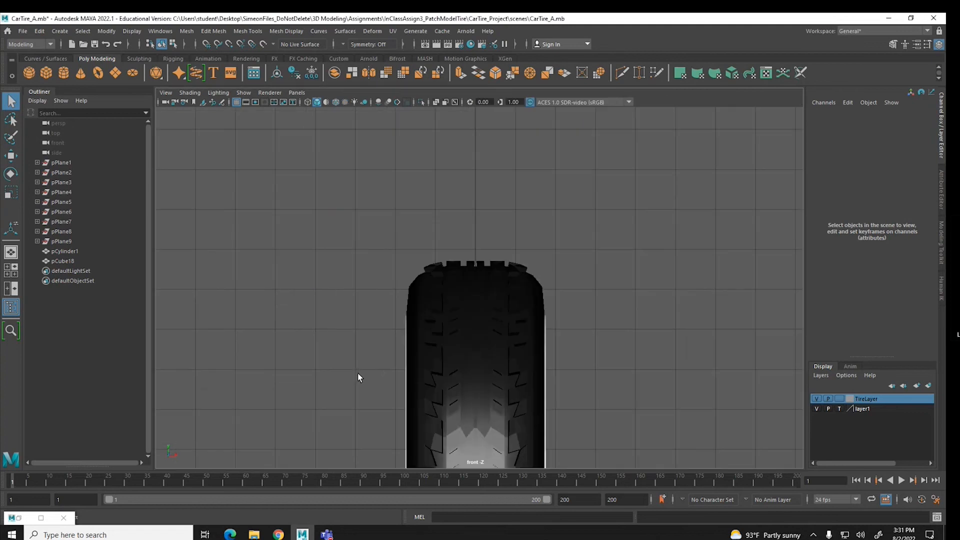
pyautogui.press('space')
pyautogui.scroll(-3, 555, 332)
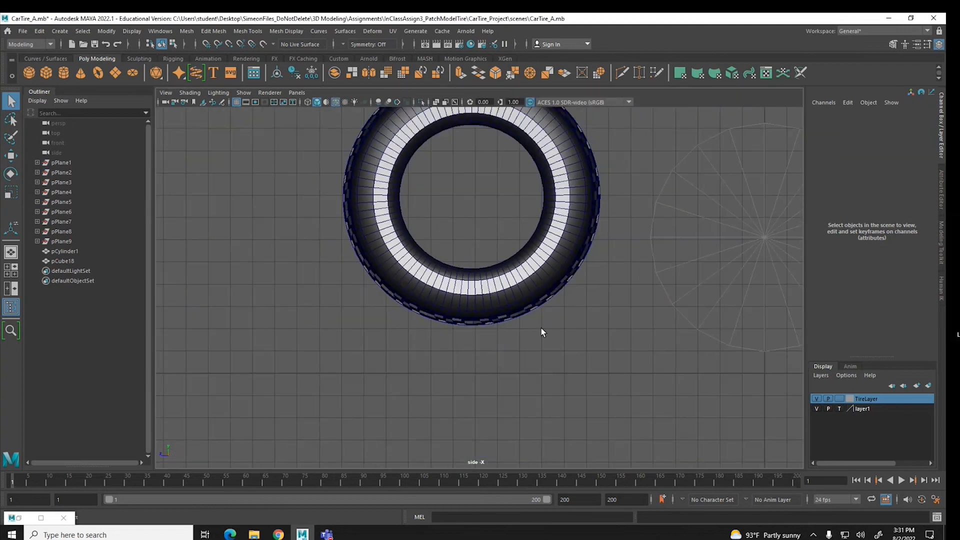
pyautogui.click(524, 312)
pyautogui.press('w')
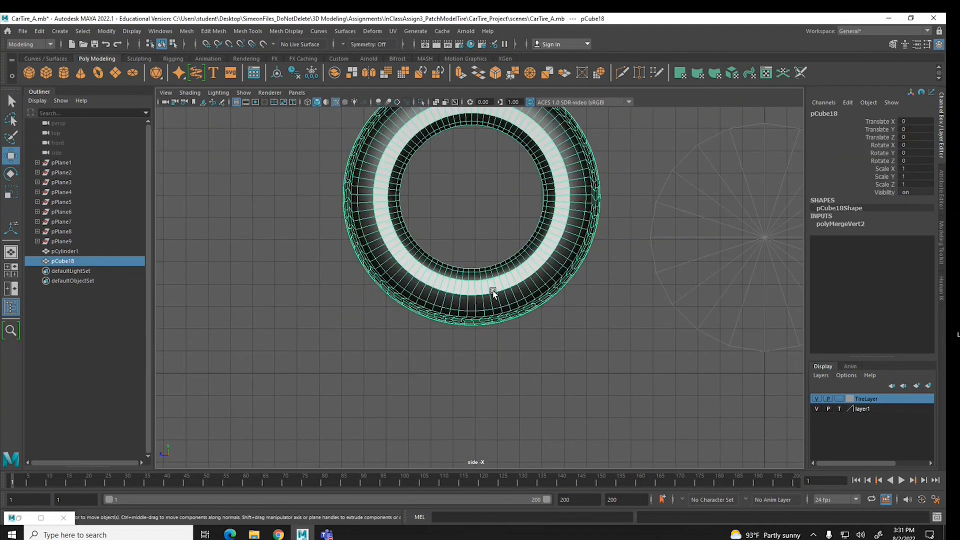
pyautogui.scroll(-3, 489, 295)
pyautogui.moveTo(473, 150); pyautogui.dragTo(679, 178)
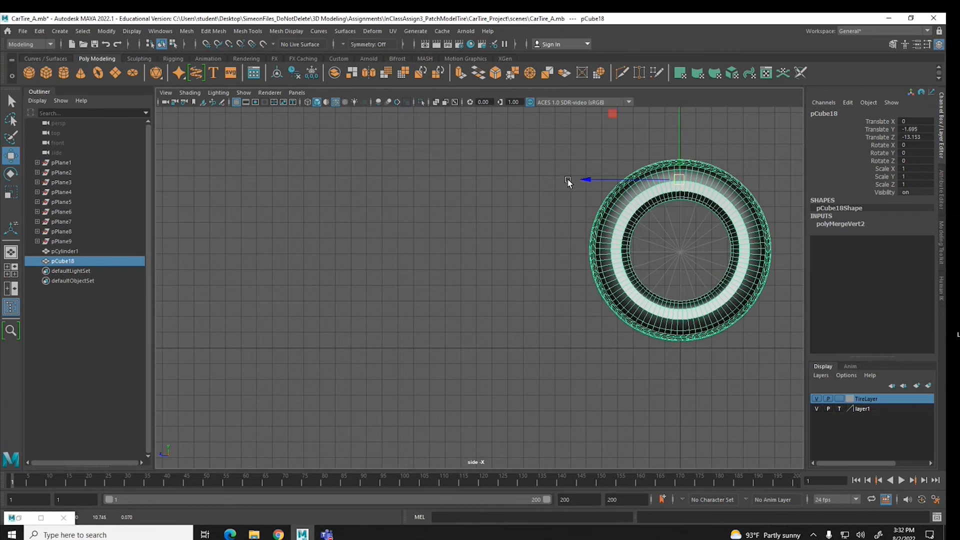
pyautogui.click(650, 153)
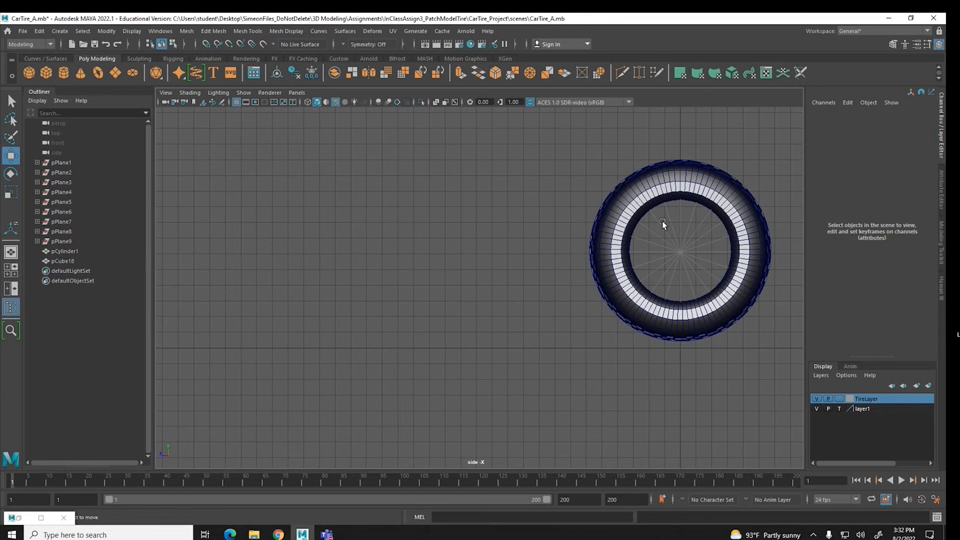
# Check the tire's fit around the reference cylinder in the side and perspective views, and save the scene
pyautogui.press('a')
pyautogui.press('space')
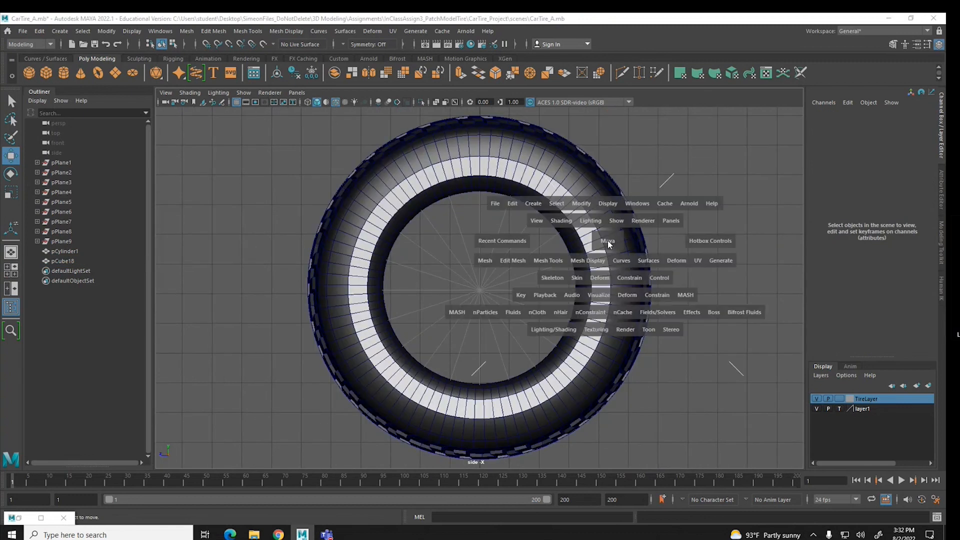
pyautogui.press('space')
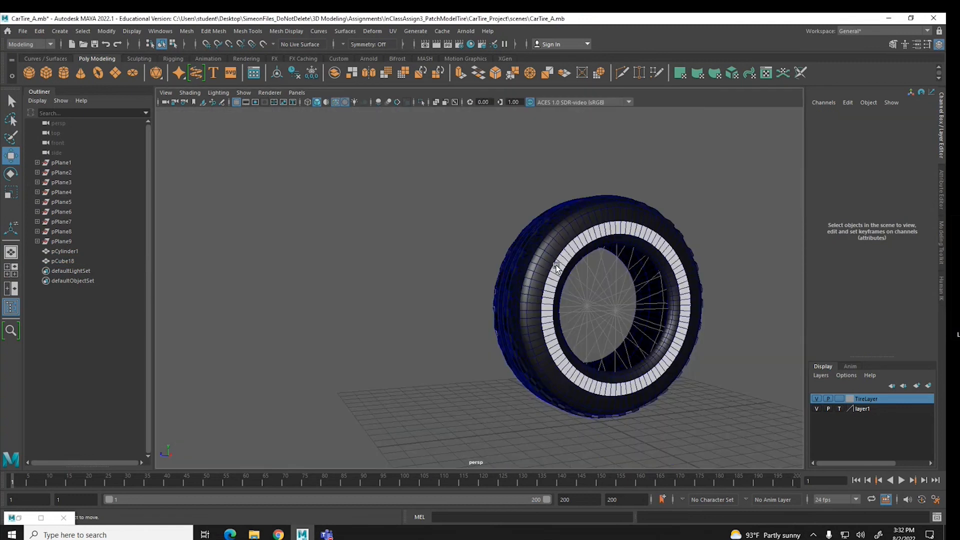
pyautogui.keyDown('alt'); pyautogui.moveTo(559, 268); pyautogui.dragTo(510, 264); pyautogui.keyUp('alt')
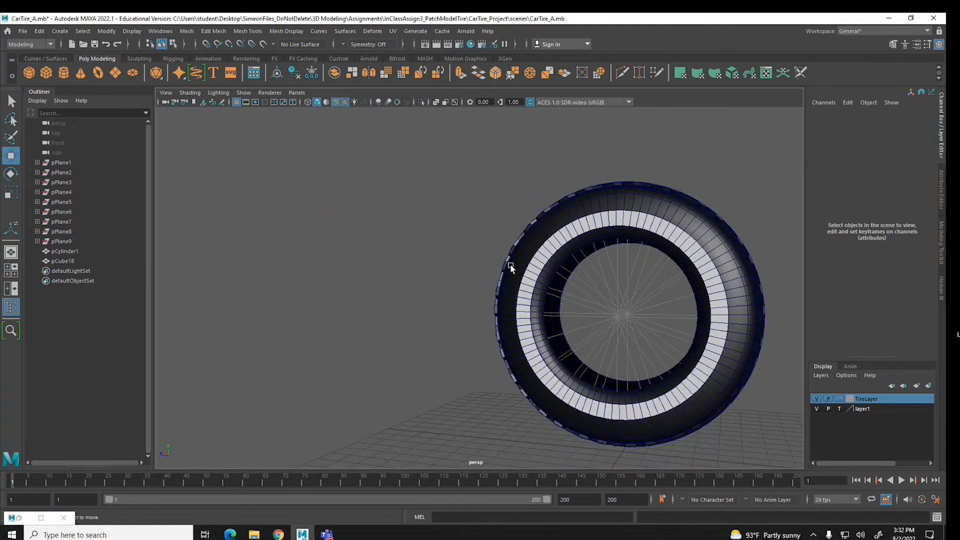
pyautogui.click(510, 264)
pyautogui.press('f')
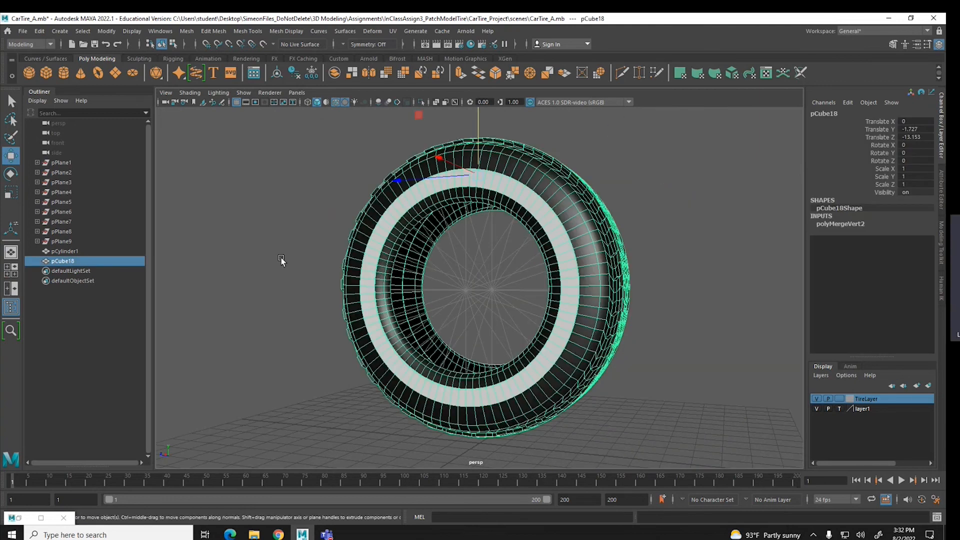
pyautogui.click(281, 260)
pyautogui.keyDown('alt'); pyautogui.moveTo(280, 262); pyautogui.dragTo(334, 276); pyautogui.keyUp('alt')
pyautogui.hotkey('ctrl', 's')
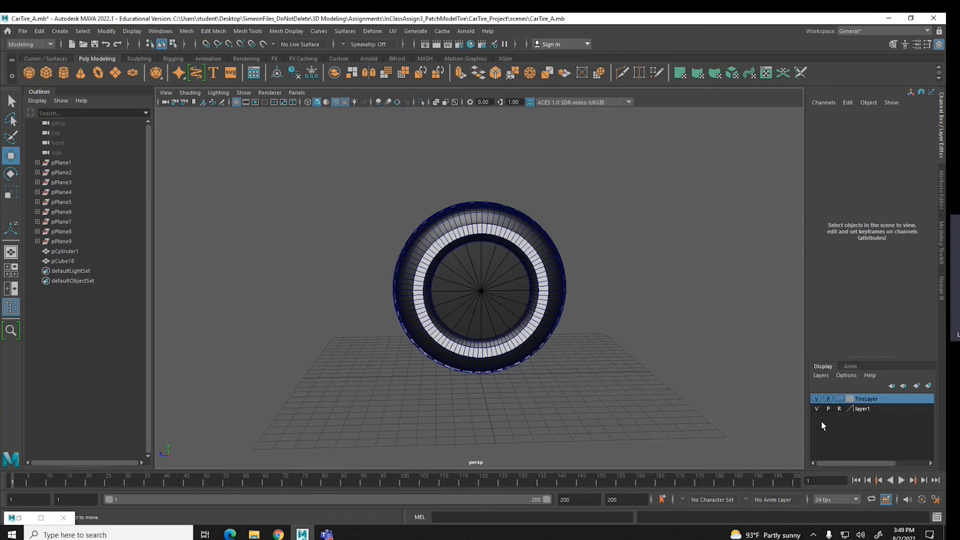
# Hide layer1, duplicate the tire and set the copy's Rotate Z to 90 so it lies flat
pyautogui.click(817, 409)
pyautogui.click(491, 241)
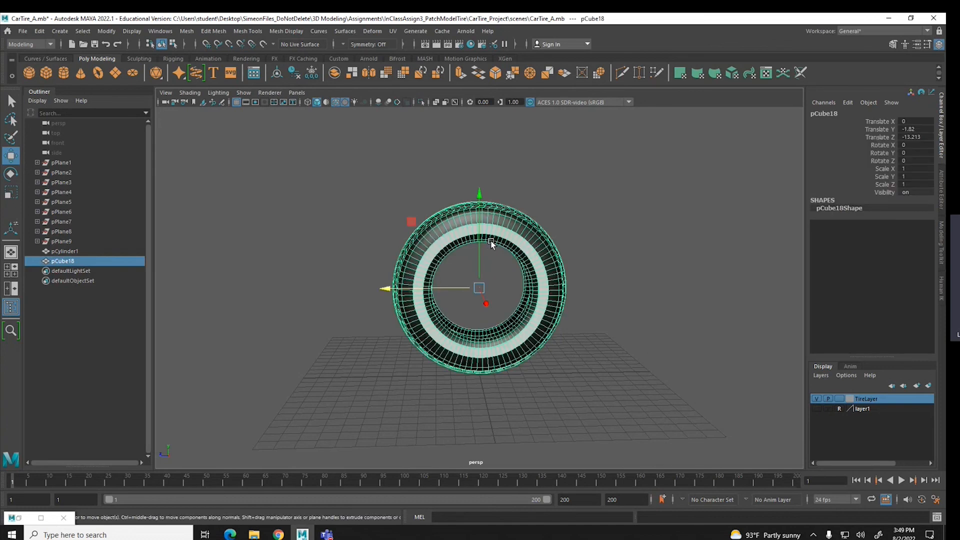
pyautogui.keyDown('alt'); pyautogui.moveTo(468, 316); pyautogui.dragTo(500, 330); pyautogui.keyUp('alt')
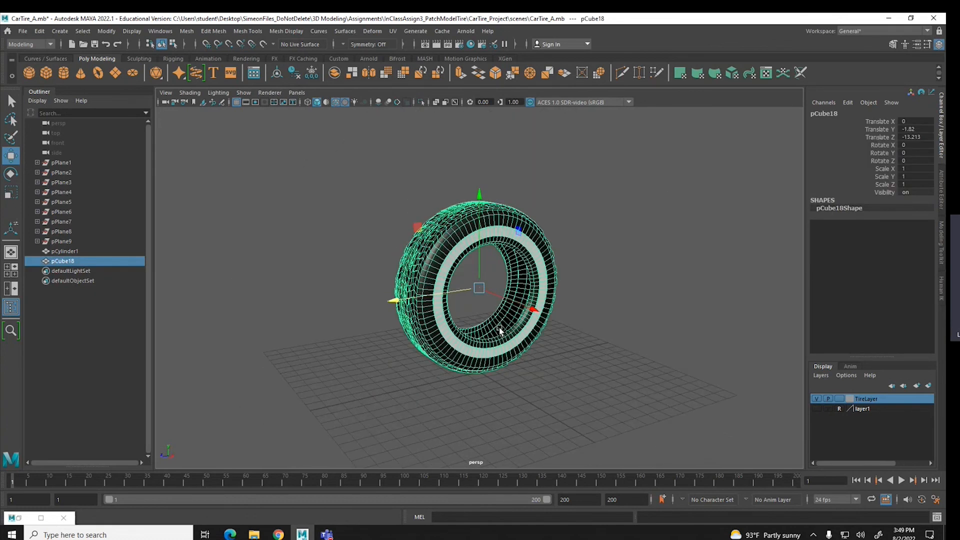
pyautogui.hotkey('ctrl', 'd')
pyautogui.press('e')
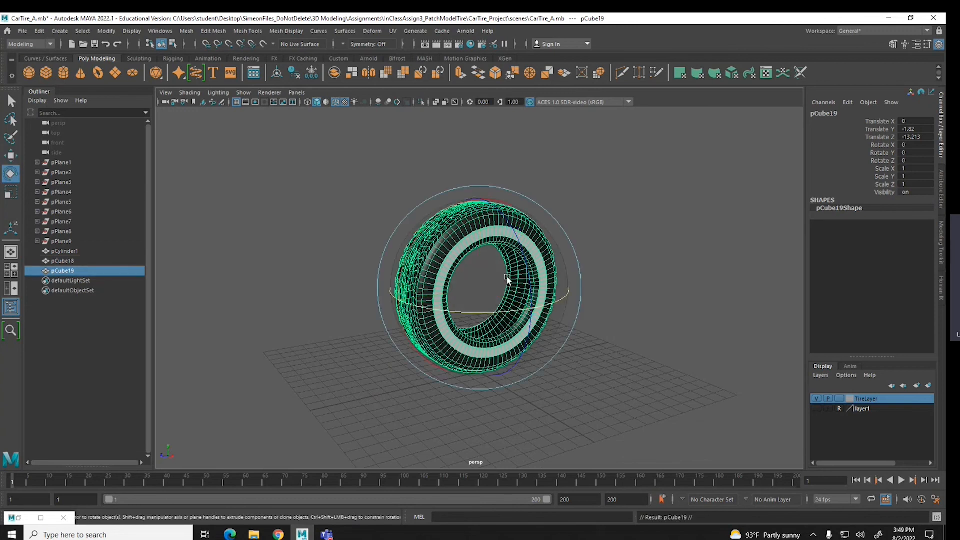
pyautogui.moveTo(530, 286); pyautogui.dragTo(504, 197)
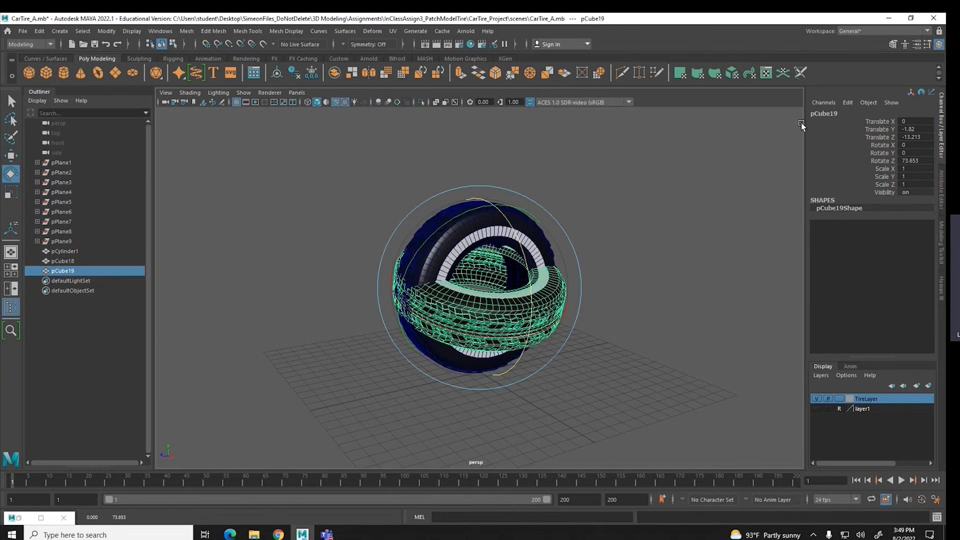
pyautogui.doubleClick(922, 161)
pyautogui.write('90')
pyautogui.press('Return')
# Move the flat tire copy beside the standing tire and align its base with the standing tire's base in the side view
pyautogui.click(525, 250)
pyautogui.press('w')
pyautogui.moveTo(530, 308); pyautogui.dragTo(329, 216)
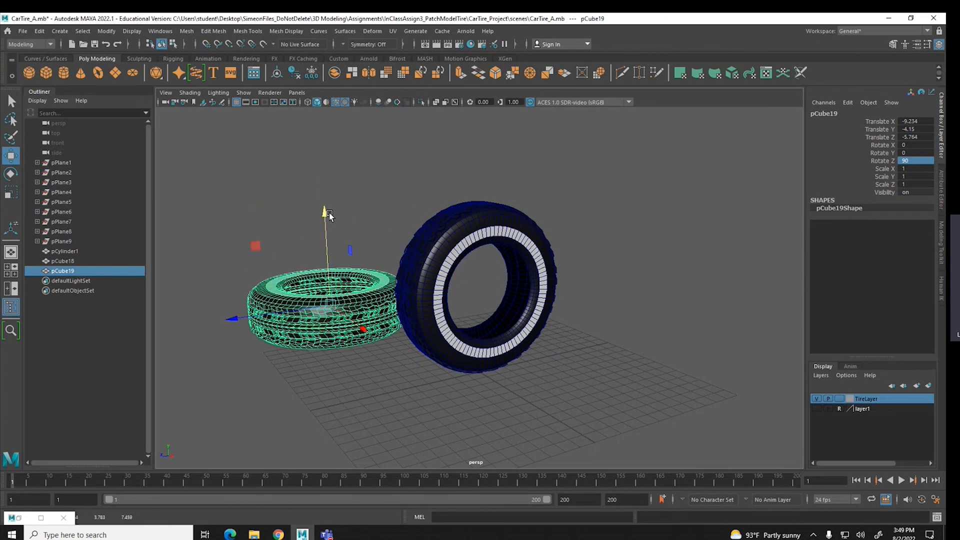
pyautogui.press('space')
pyautogui.press('space')
pyautogui.press('space')
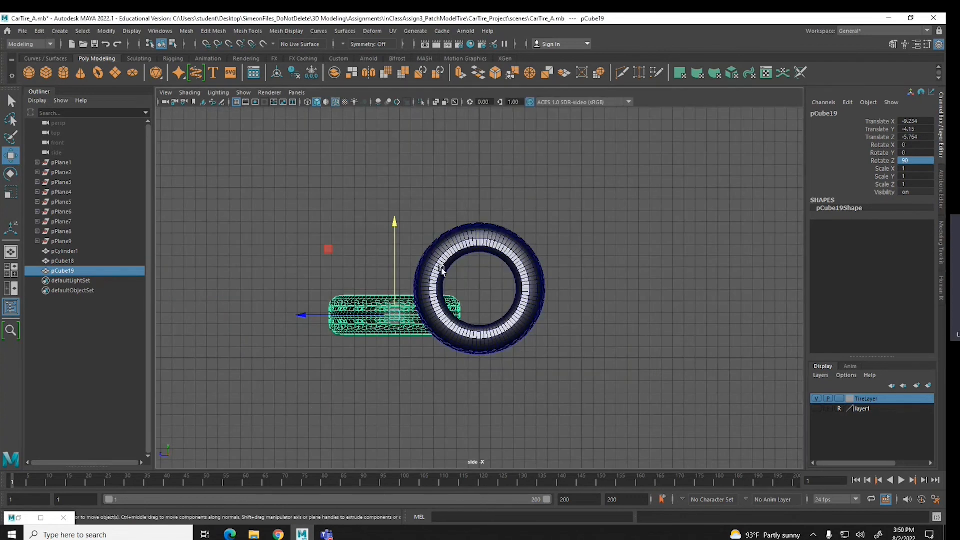
pyautogui.moveTo(397, 226); pyautogui.dragTo(403, 206)
# Duplicate the flat tire and stack the copy slightly offset on top, at about Translate X -10.56, Y -2.37 and Z -4.33
pyautogui.hotkey('ctrl', 'd')
pyautogui.moveTo(367, 296); pyautogui.dragTo(352, 297)
pyautogui.press('space')
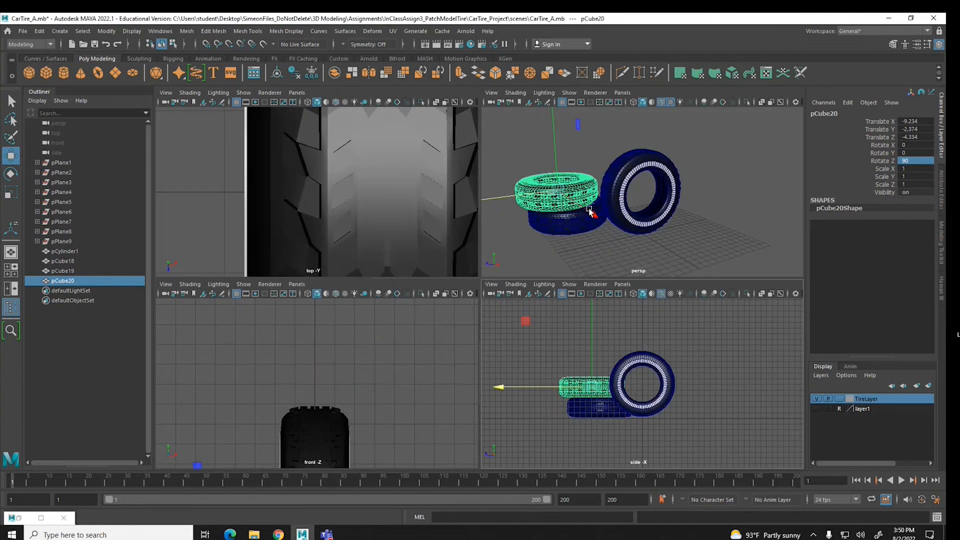
pyautogui.moveTo(597, 215); pyautogui.dragTo(590, 211)
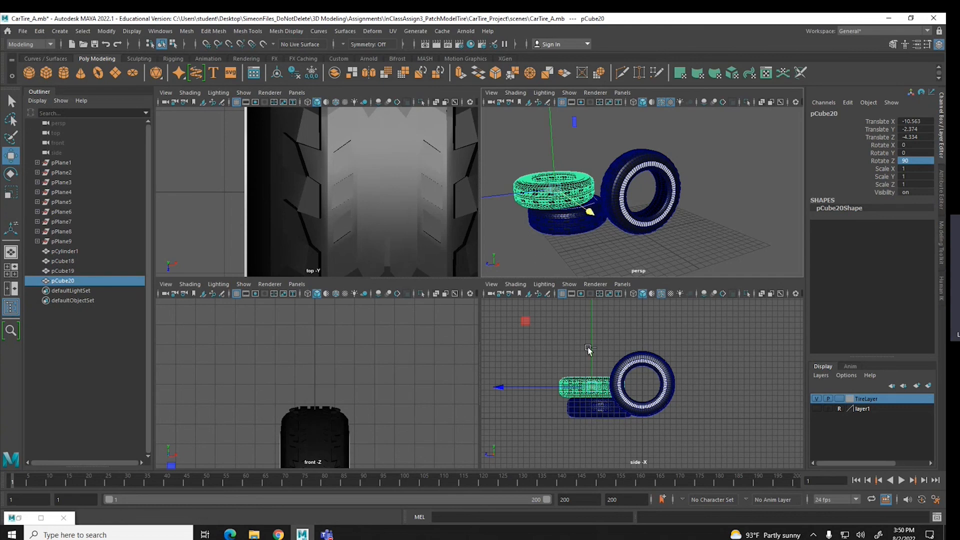
# Duplicate the upper flat tire and stack a third one on top, at about Translate X -9.99, Y 1.29 and Z -5.58
pyautogui.hotkey('ctrl', 'd')
pyautogui.moveTo(590, 346); pyautogui.dragTo(597, 322)
pyautogui.moveTo(591, 184); pyautogui.dragTo(515, 170)
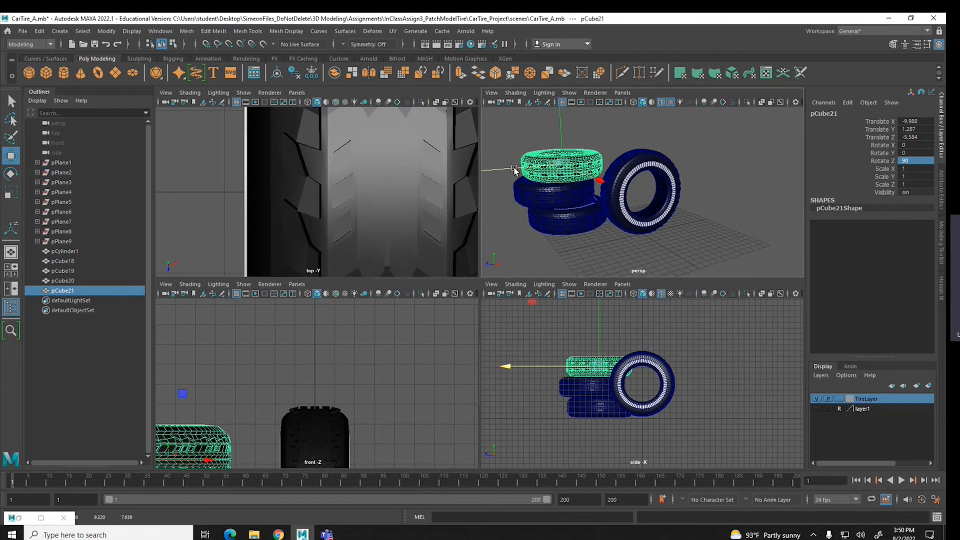
pyautogui.click(684, 252)
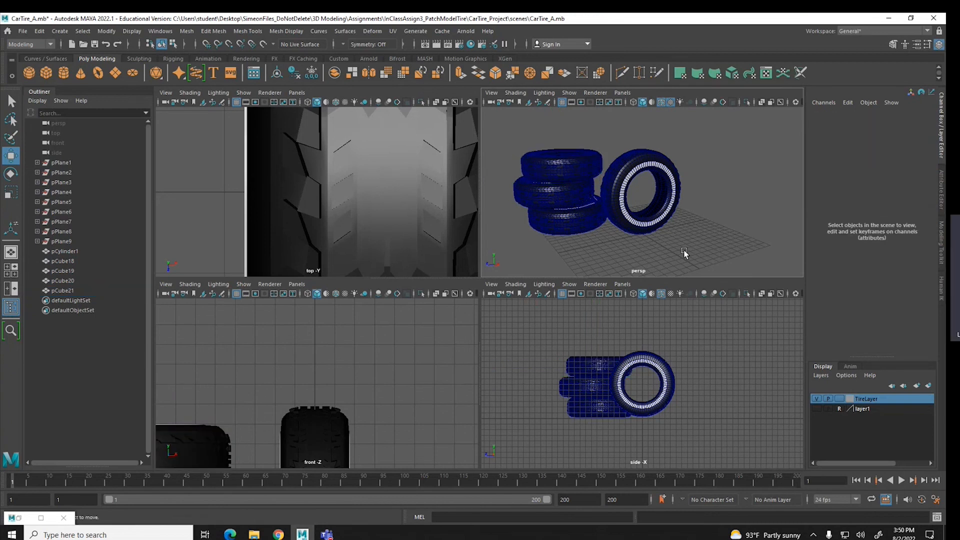
# Turn off the wireframe overlay on the shaded tires in the perspective view and select all four tires
pyautogui.press('space')
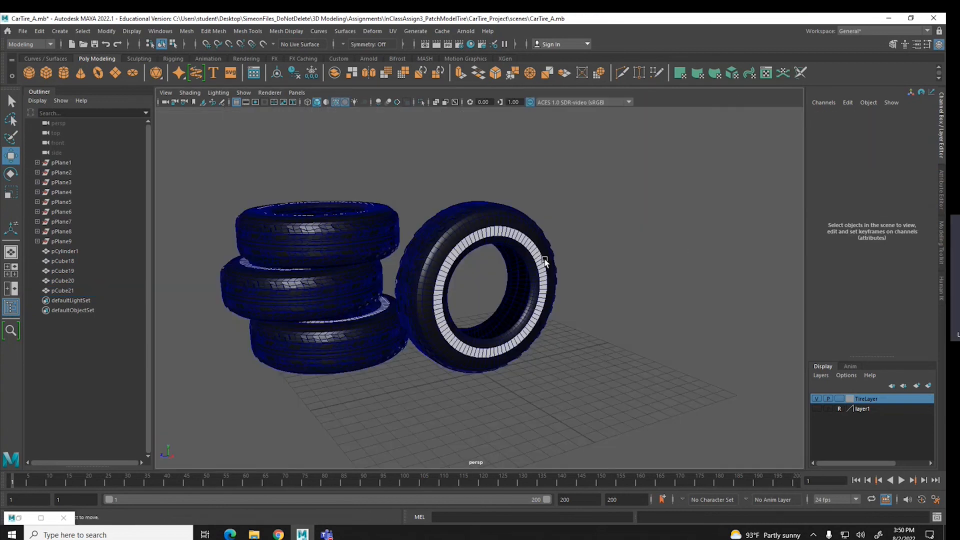
pyautogui.click(335, 103)
pyautogui.moveTo(368, 274)
pyautogui.keyDown('alt'); pyautogui.mouseDown()
pyautogui.moveTo(355, 265)
pyautogui.moveTo(365, 257)
pyautogui.moveTo(402, 273)
pyautogui.mouseUp(); pyautogui.keyUp('alt')
pyautogui.keyDown('alt'); pyautogui.moveTo(348, 289); pyautogui.dragTo(461, 274, button='middle'); pyautogui.keyUp('alt')
pyautogui.keyDown('alt'); pyautogui.moveTo(410, 304); pyautogui.dragTo(443, 337); pyautogui.keyUp('alt')
pyautogui.moveTo(268, 182); pyautogui.dragTo(593, 377)
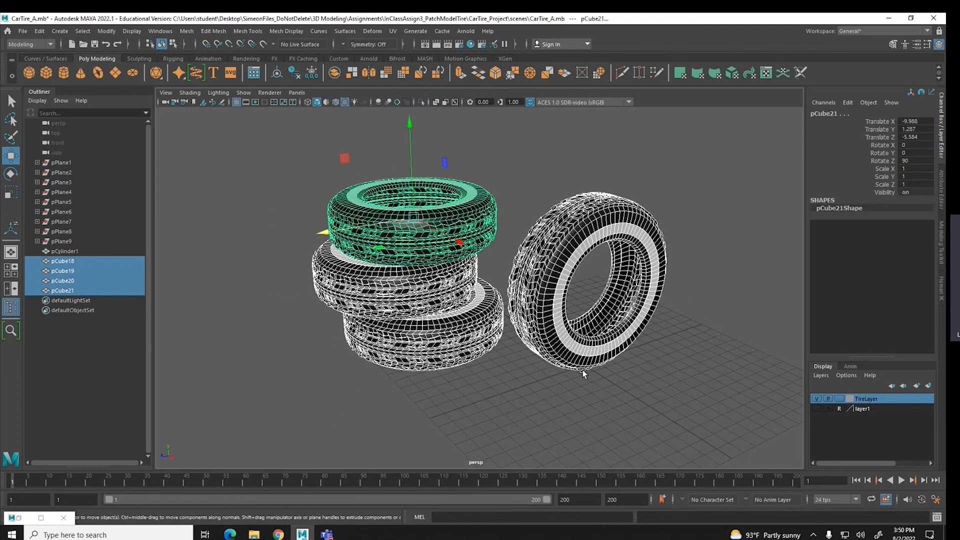